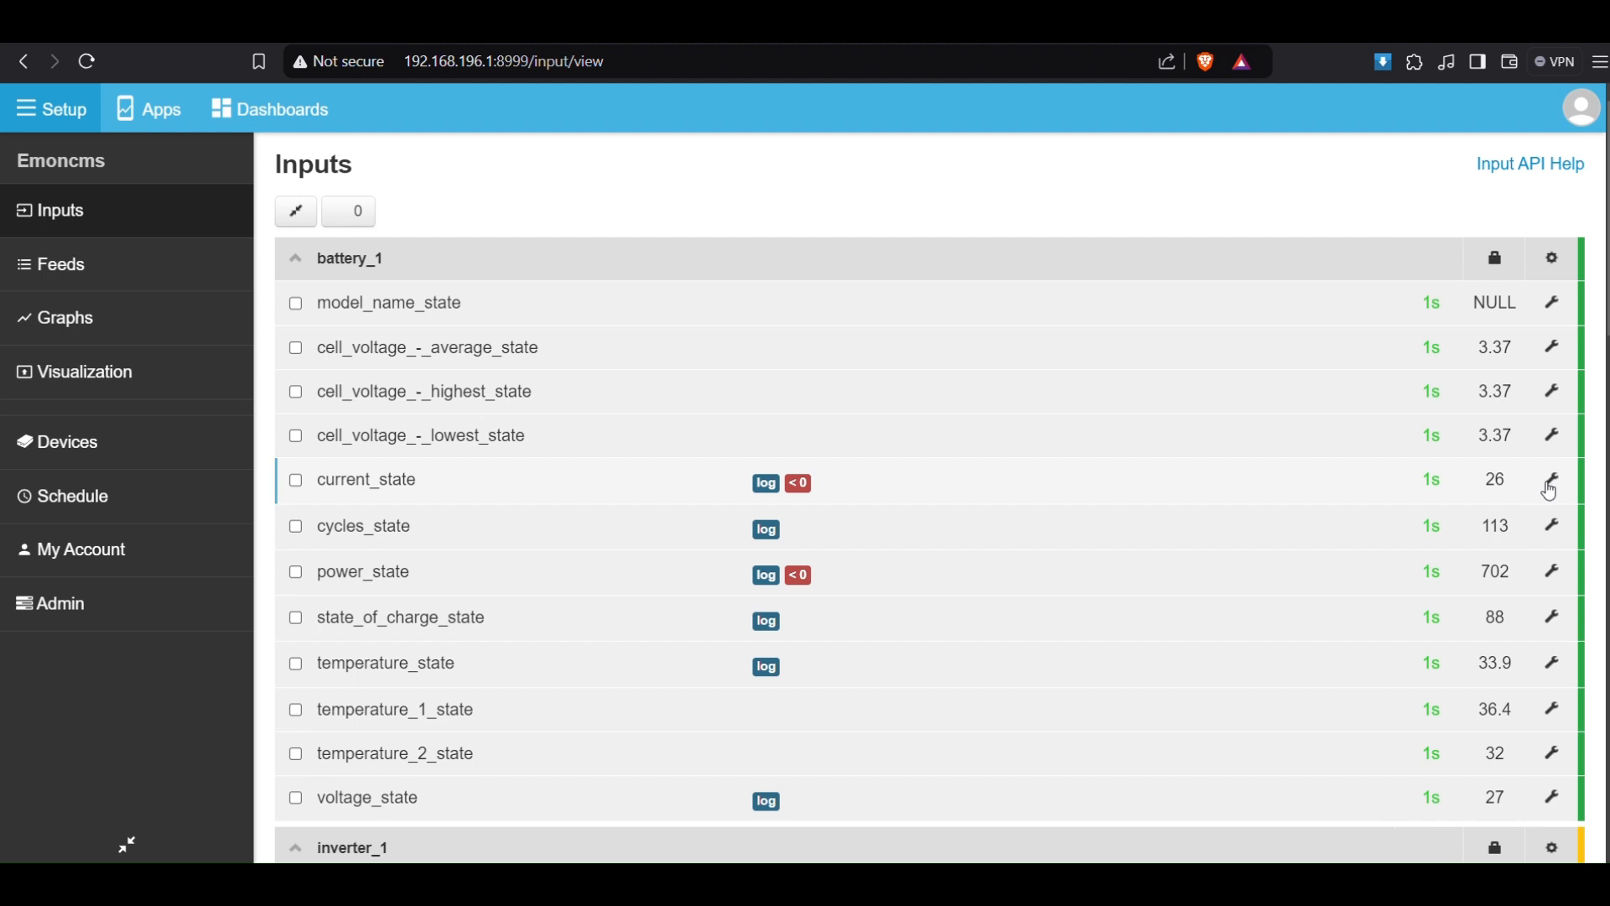
Step: Examine the process list of battery_1's current_state input and the available process types, close it unmodified, and review the input list
left_click(1552, 478)
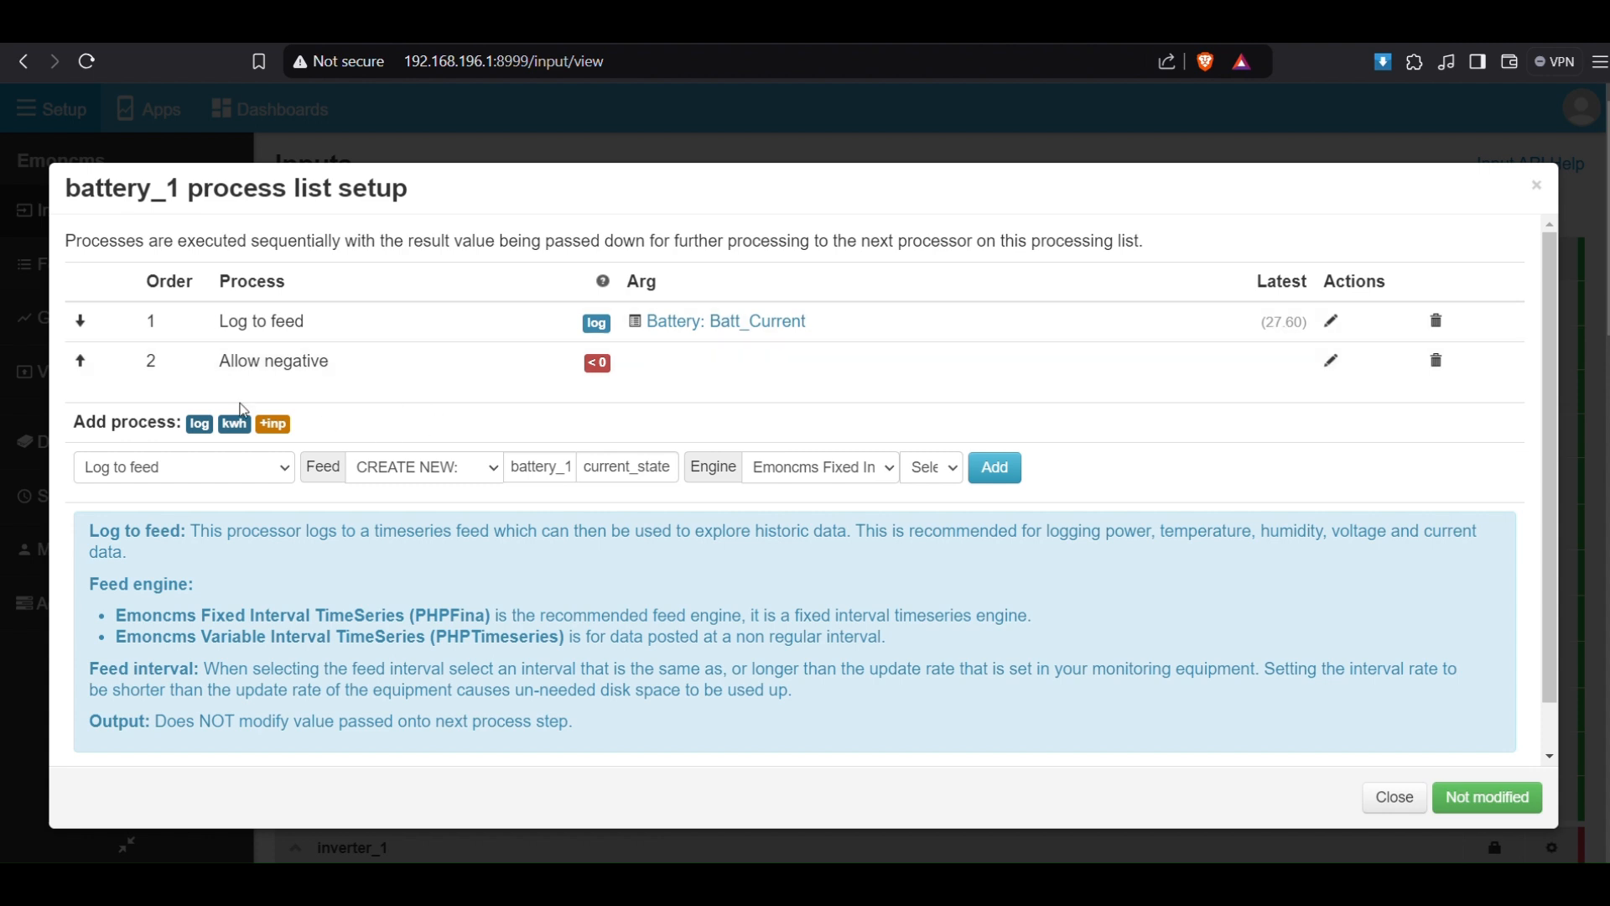
left_click(275, 474)
scroll(243, 249, "down", 10)
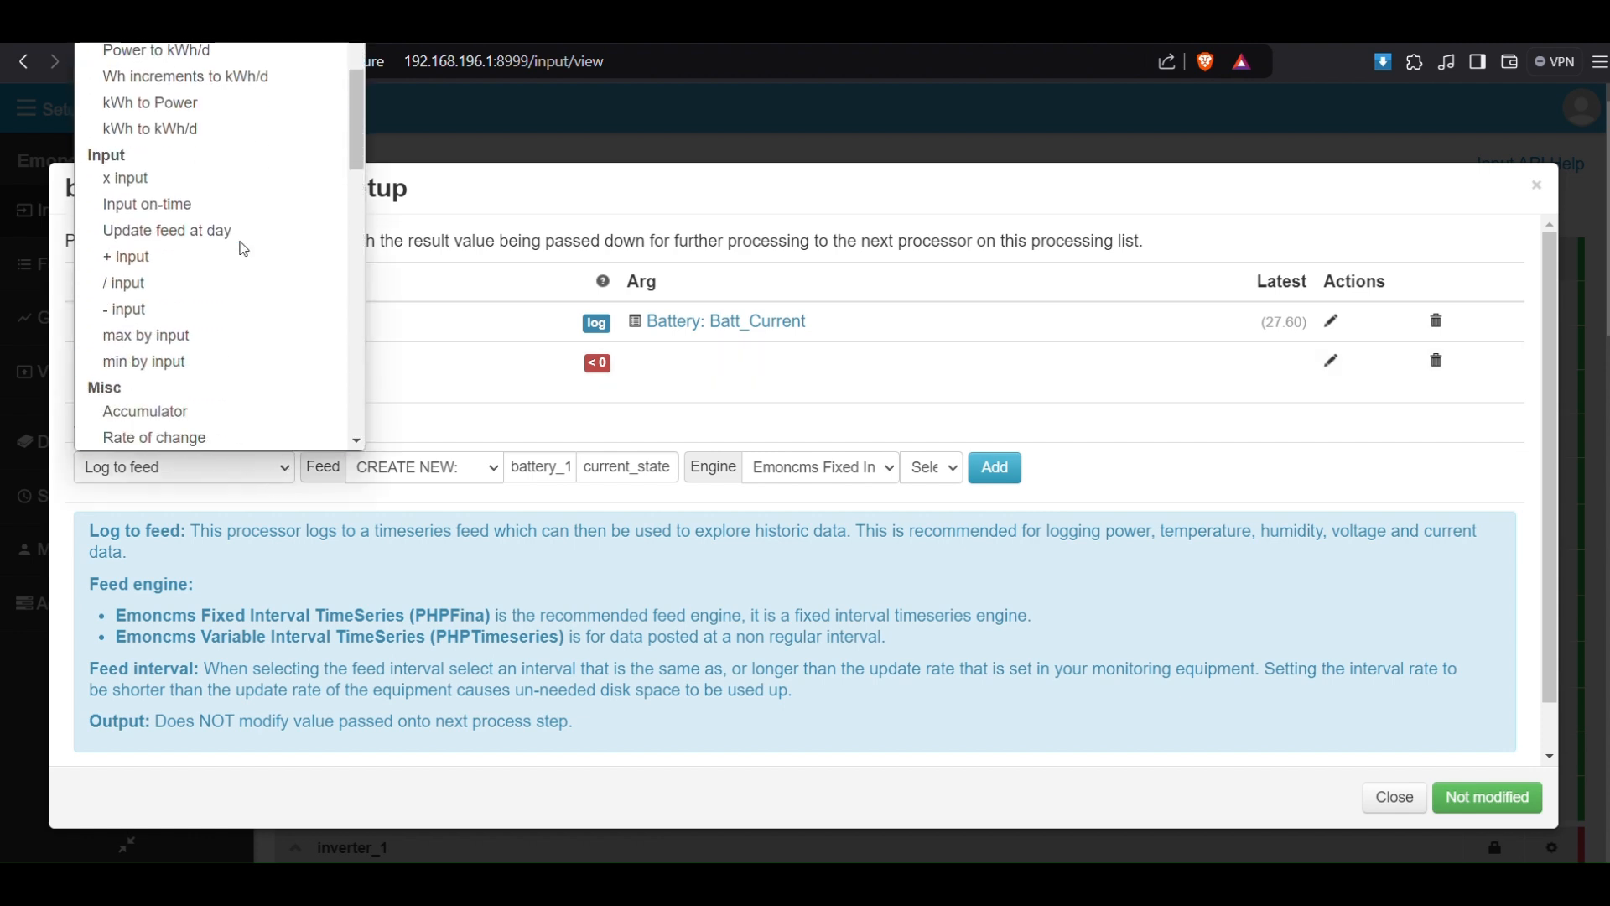
scroll(244, 249, "up", 1)
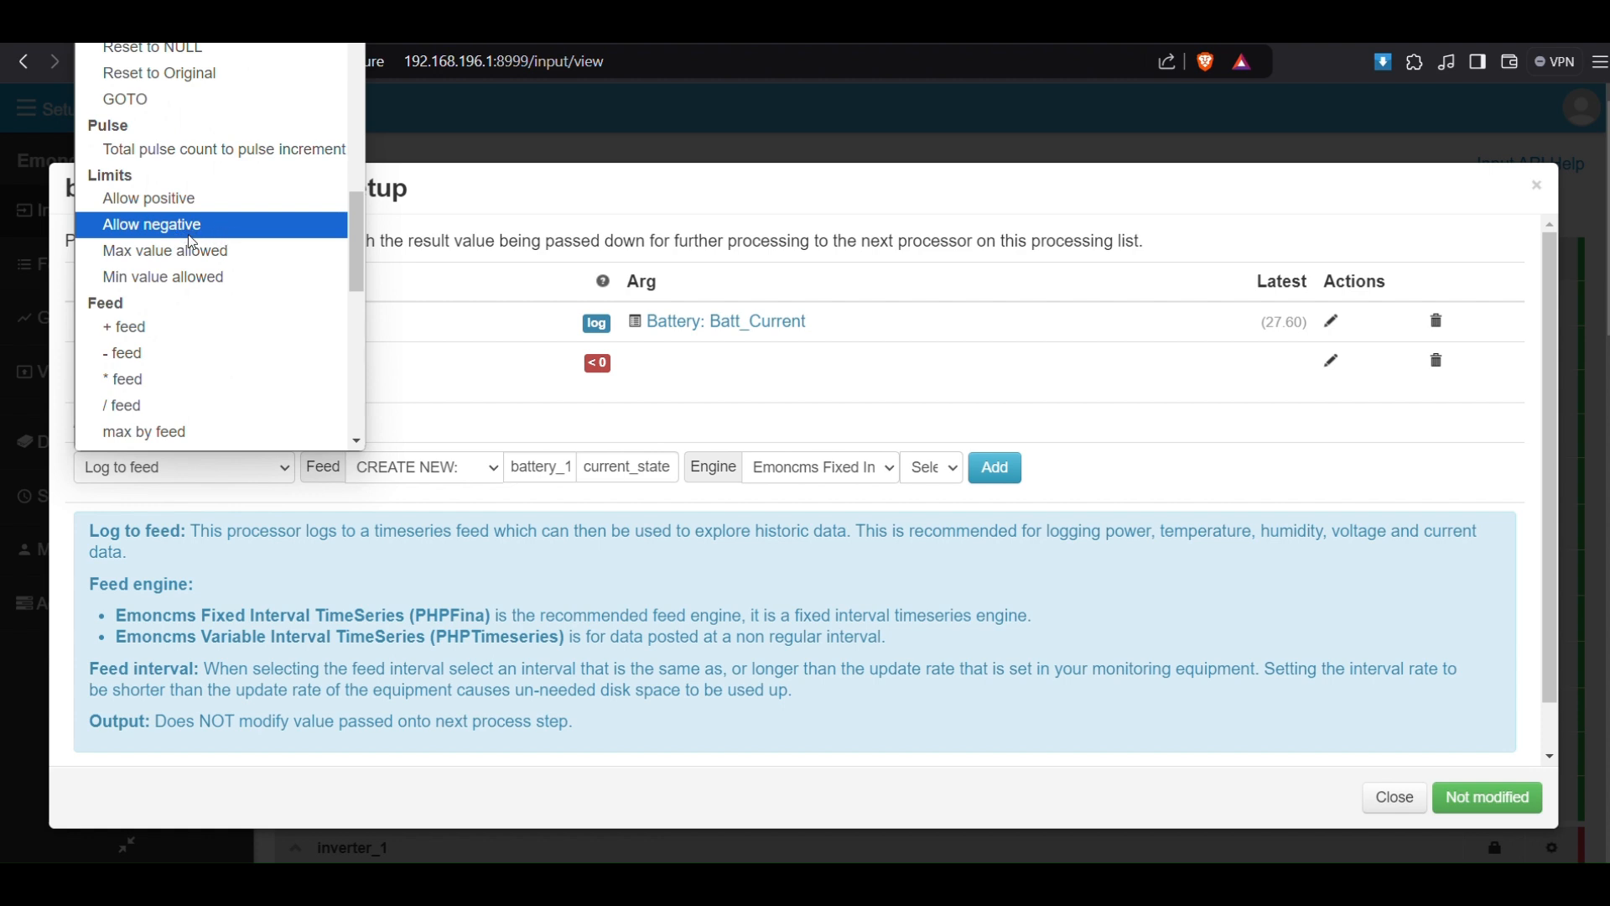
left_click(991, 386)
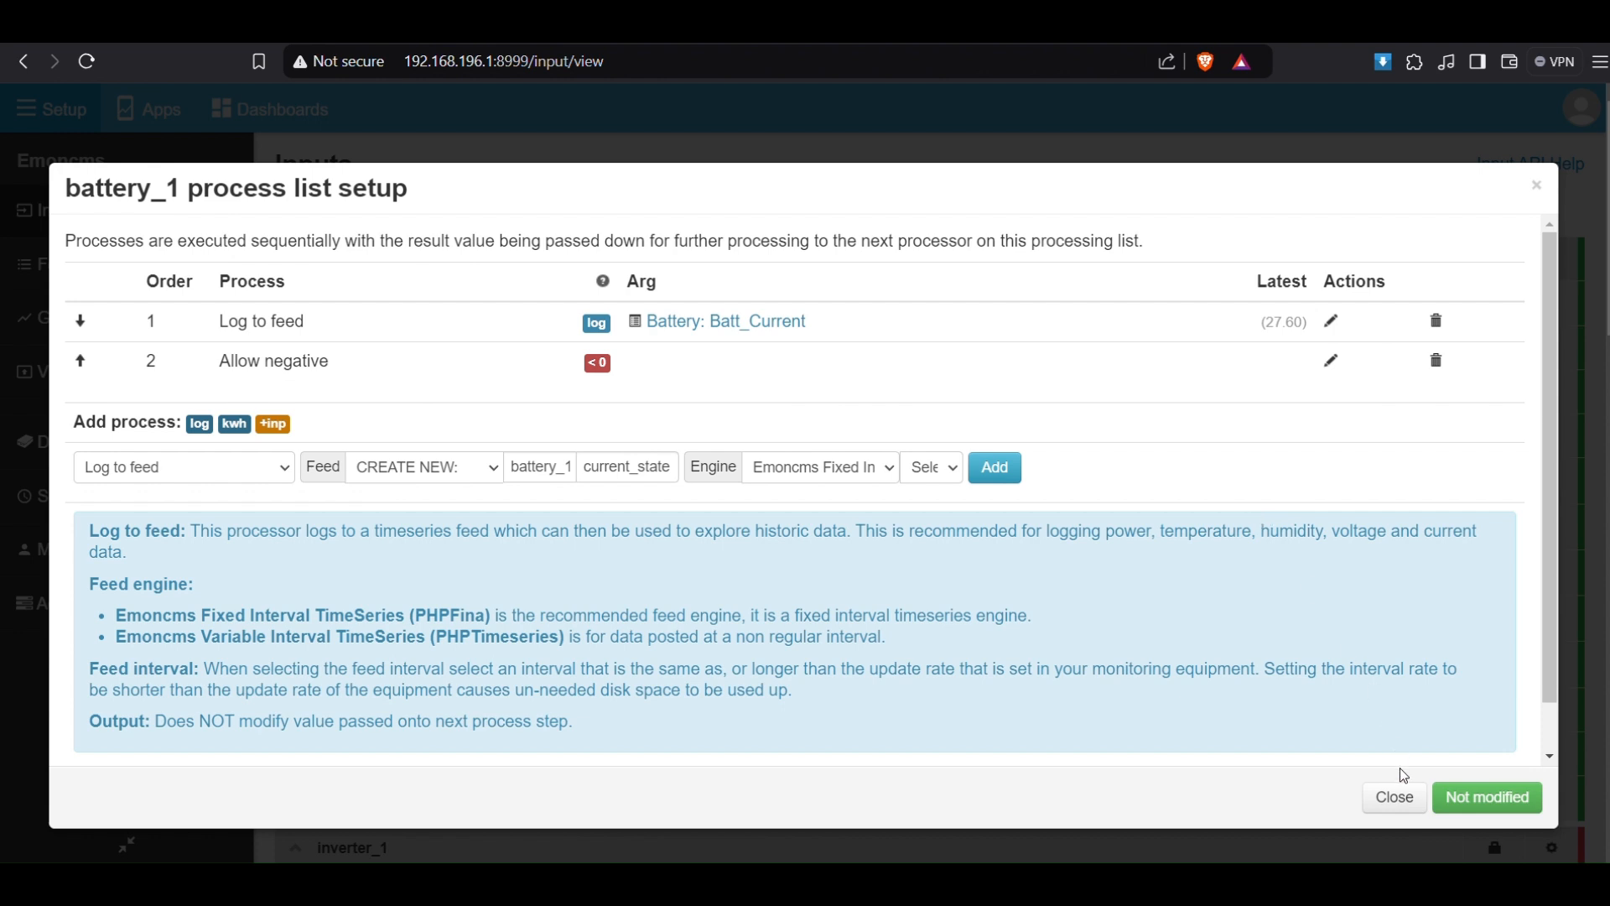
left_click(1399, 801)
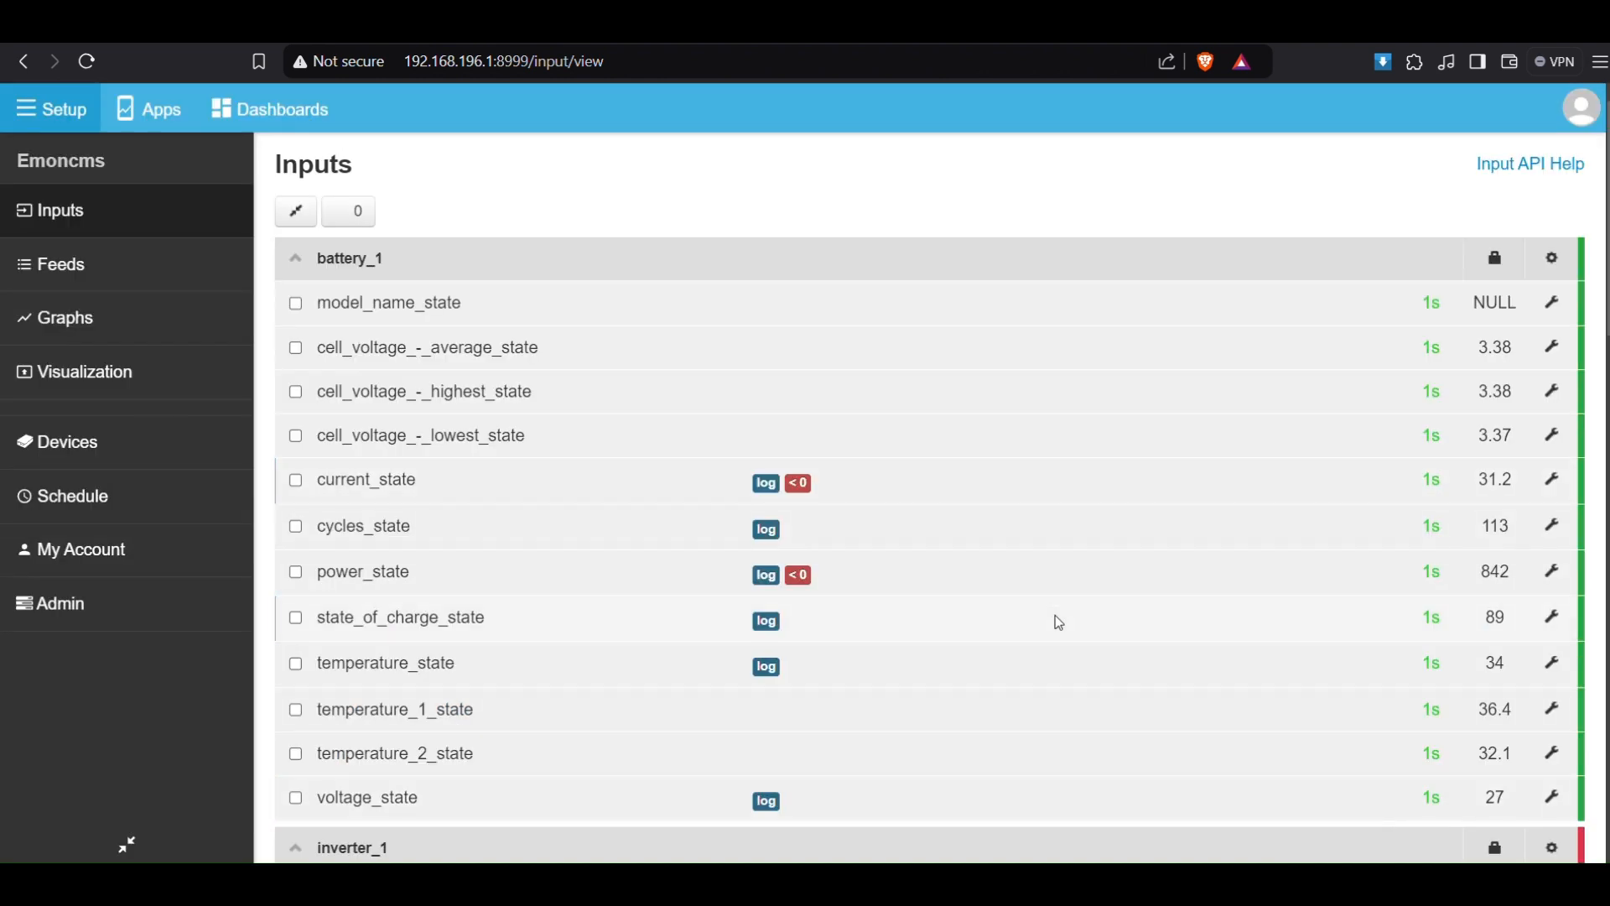
scroll(1057, 619, "down", 1)
scroll(1059, 623, "down", 2)
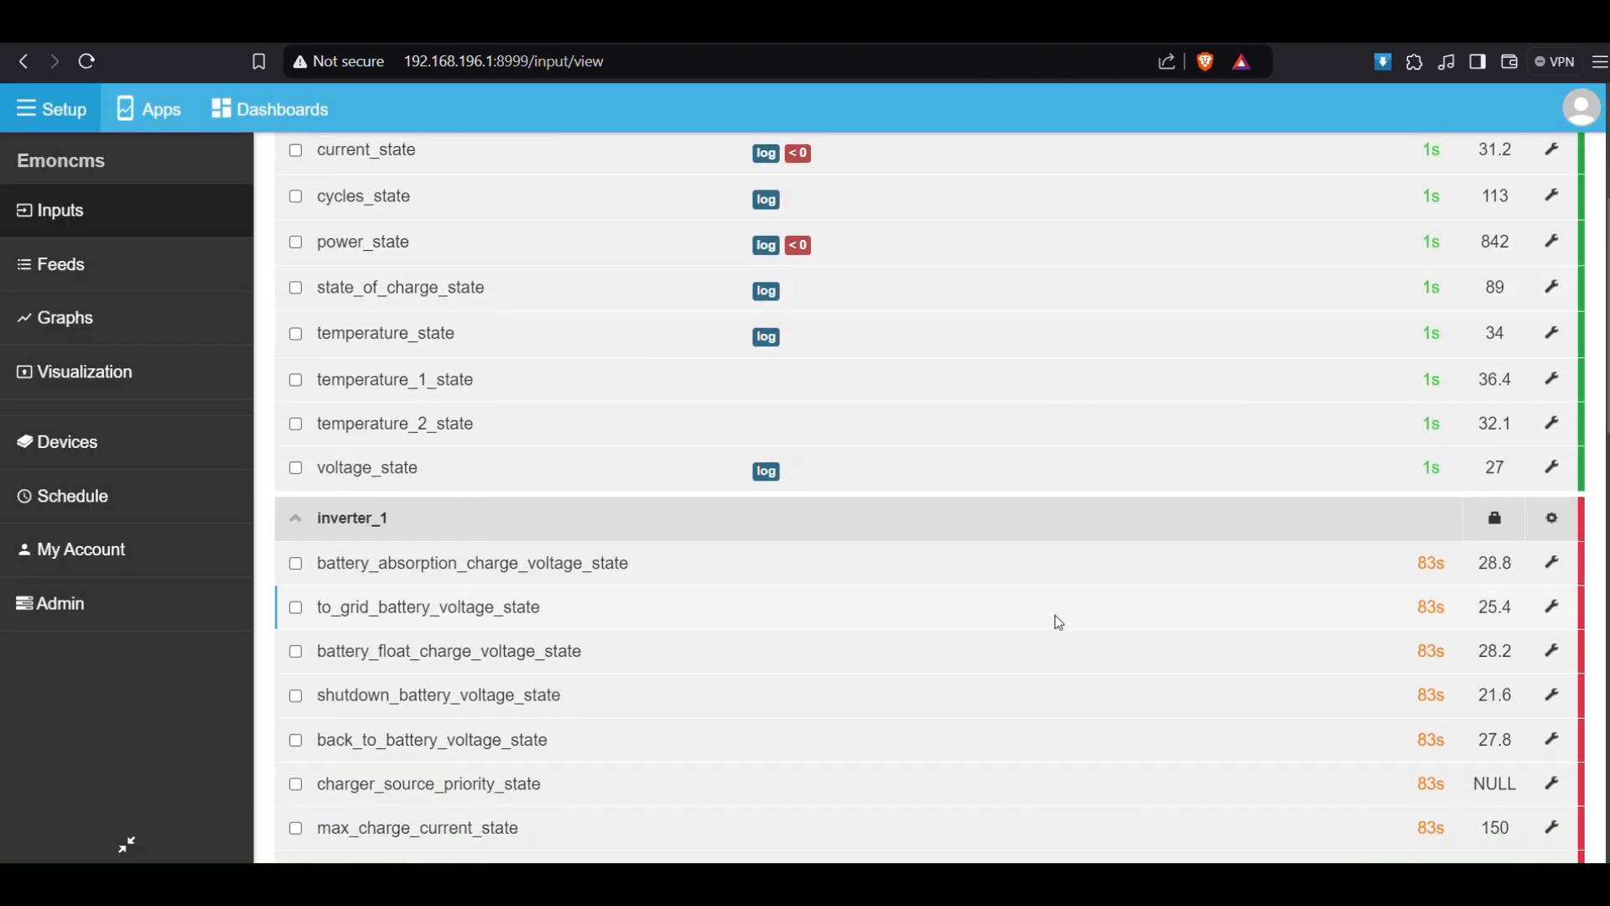
scroll(1060, 622, "up", 3)
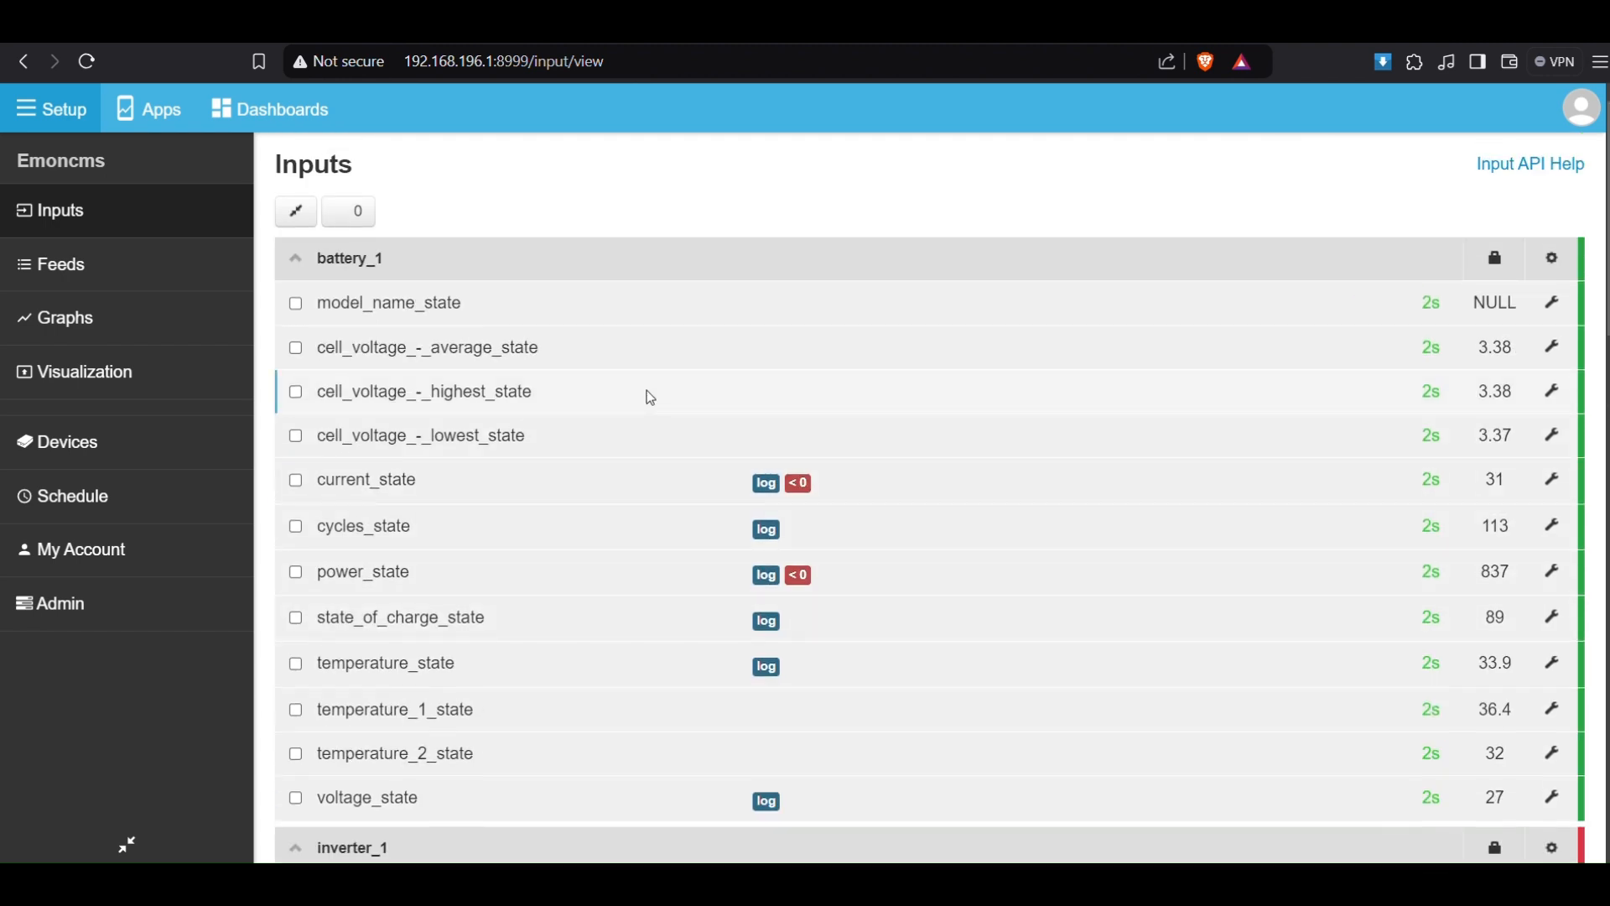
Step: Review the Battery, Solar, Inverter and Grid feeds on the Feeds page, including the Batt_Pack_Cycles feed details
left_click(127, 269)
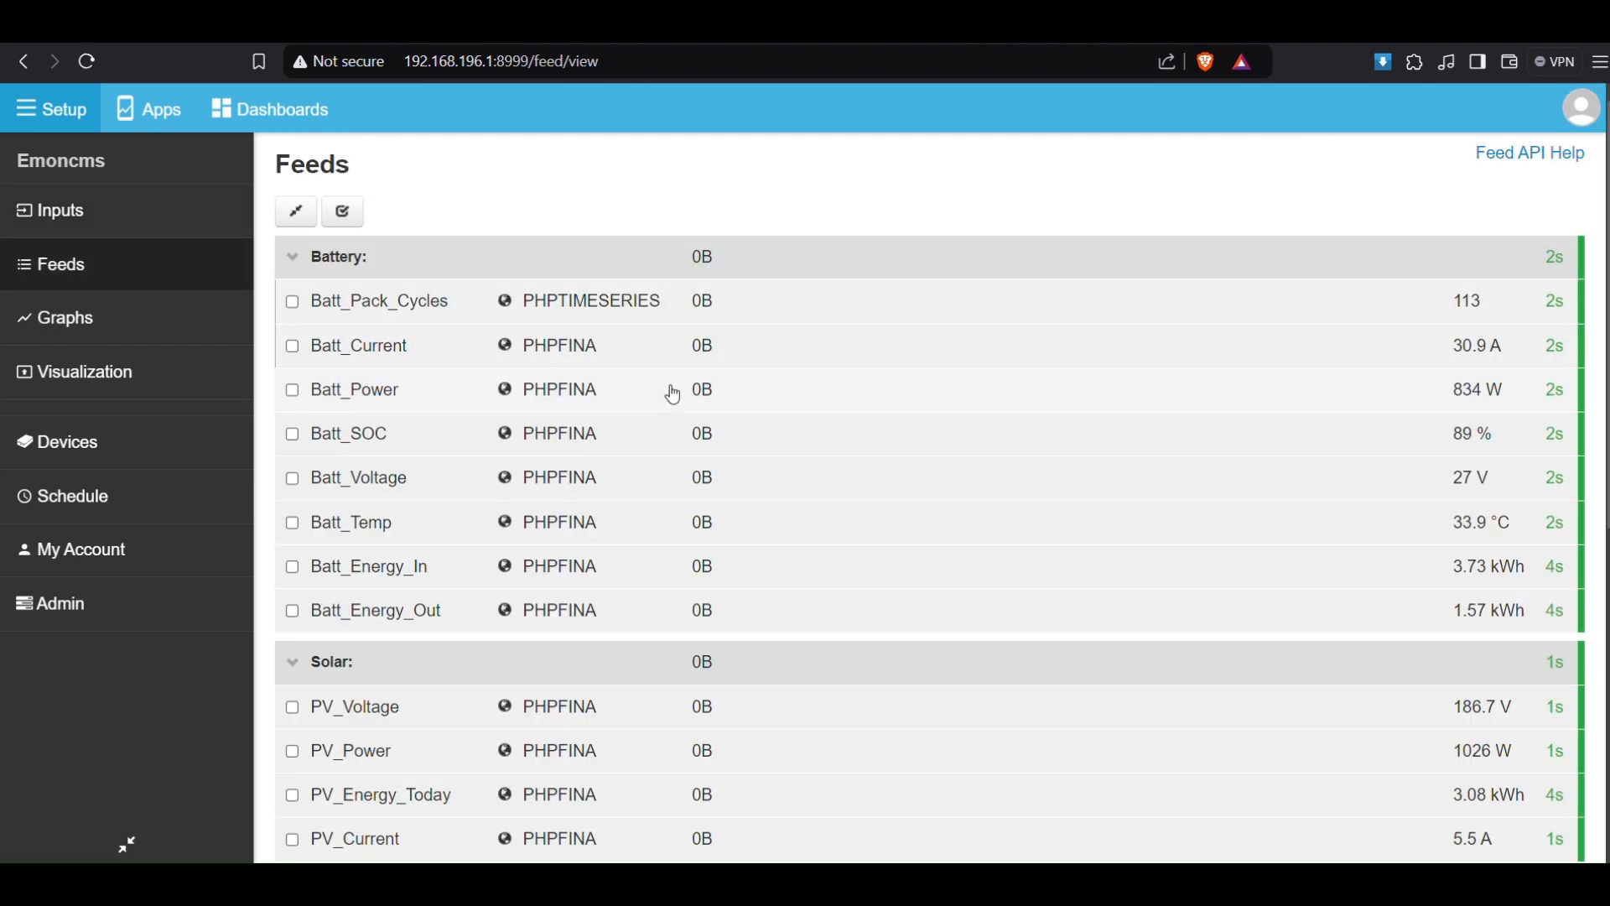
mouse_move(815, 524)
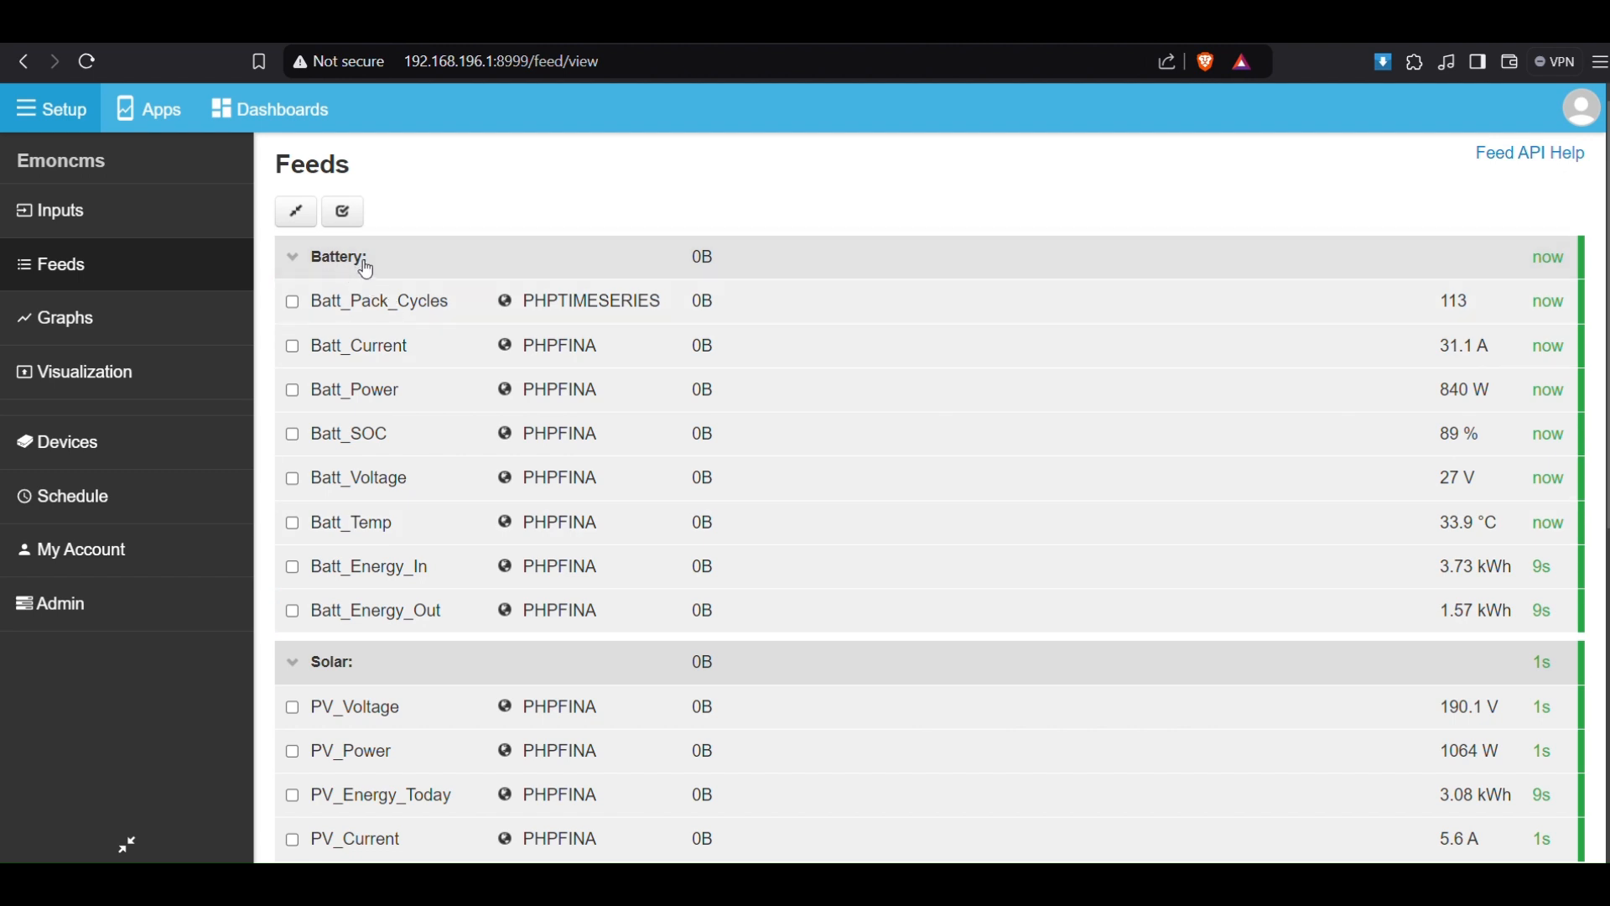
scroll(477, 609, "down", 5)
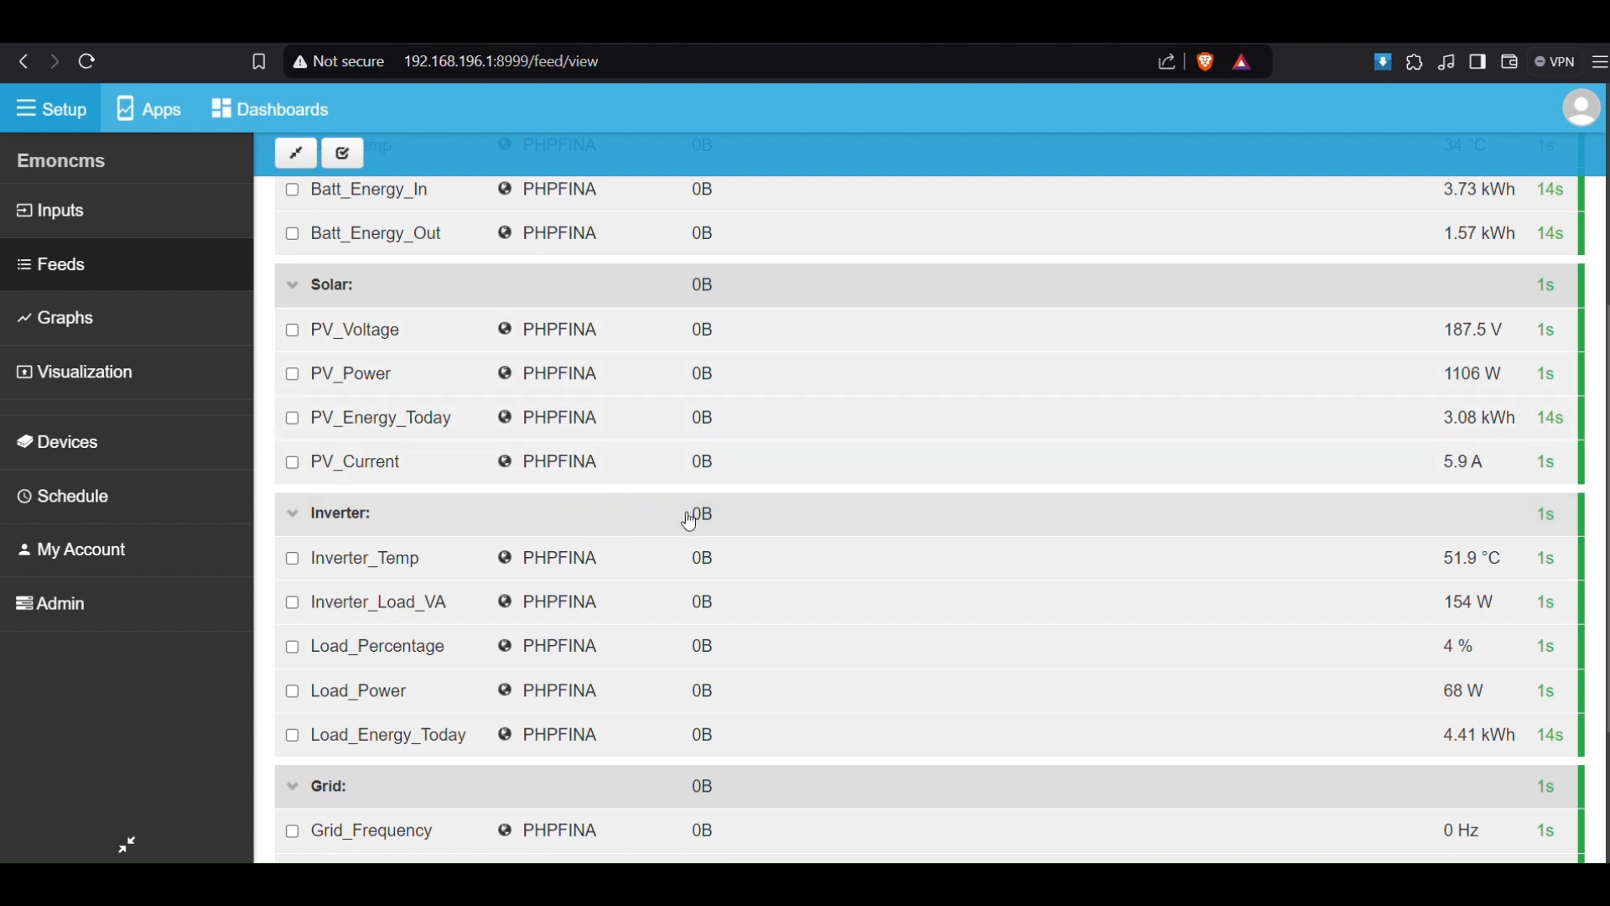
scroll(683, 516, "down", 3)
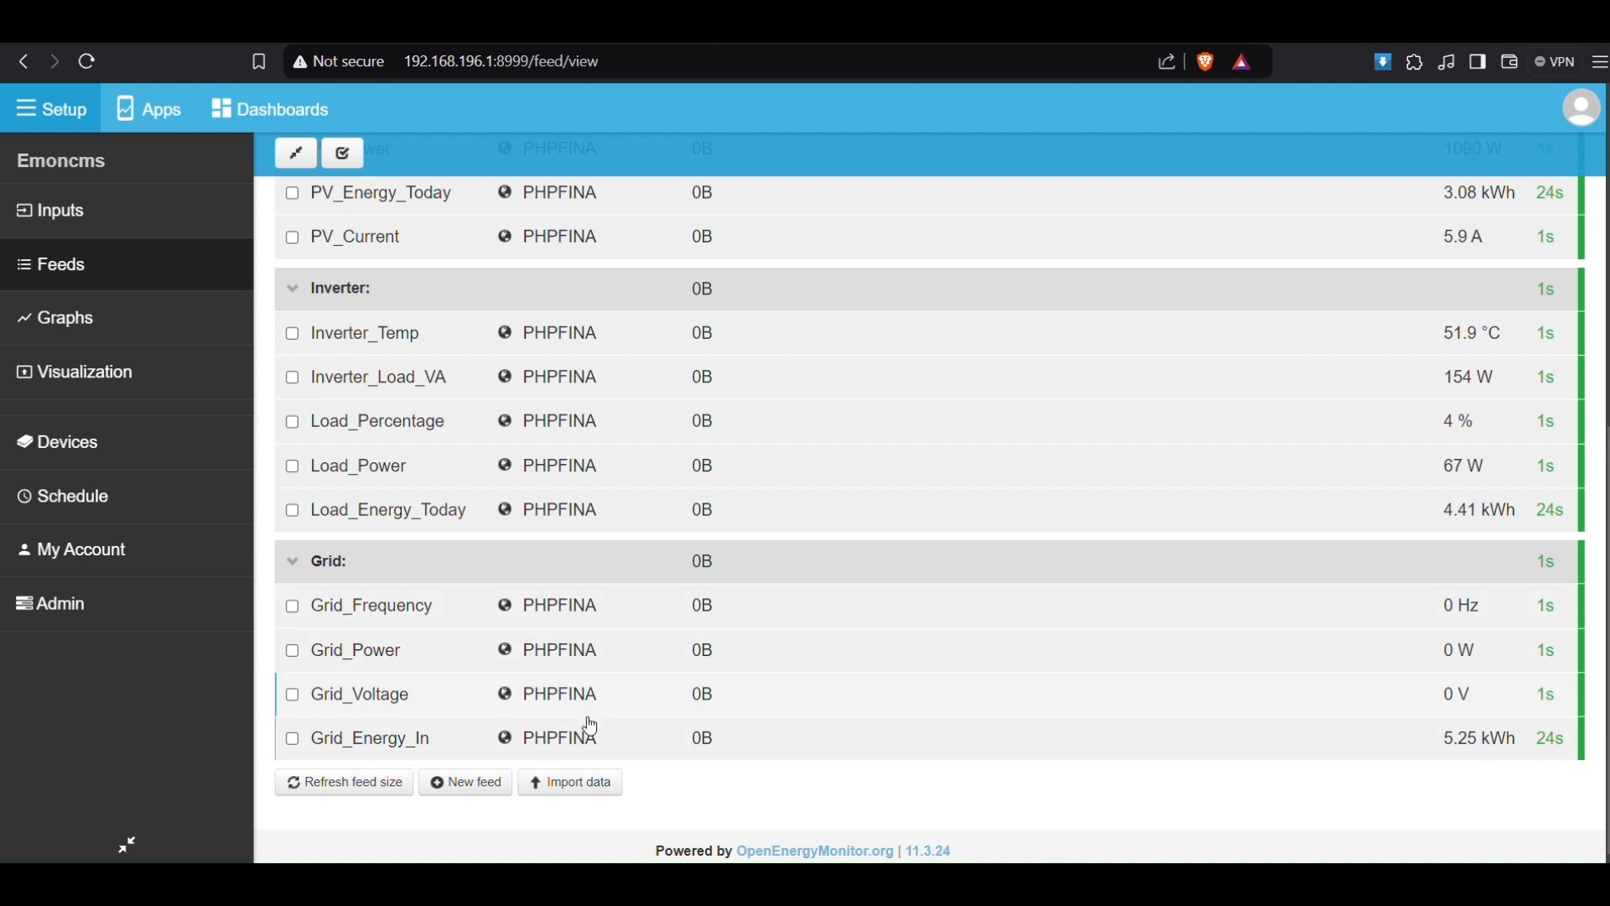
mouse_move(569, 739)
scroll(687, 507, "up", 5)
mouse_move(283, 323)
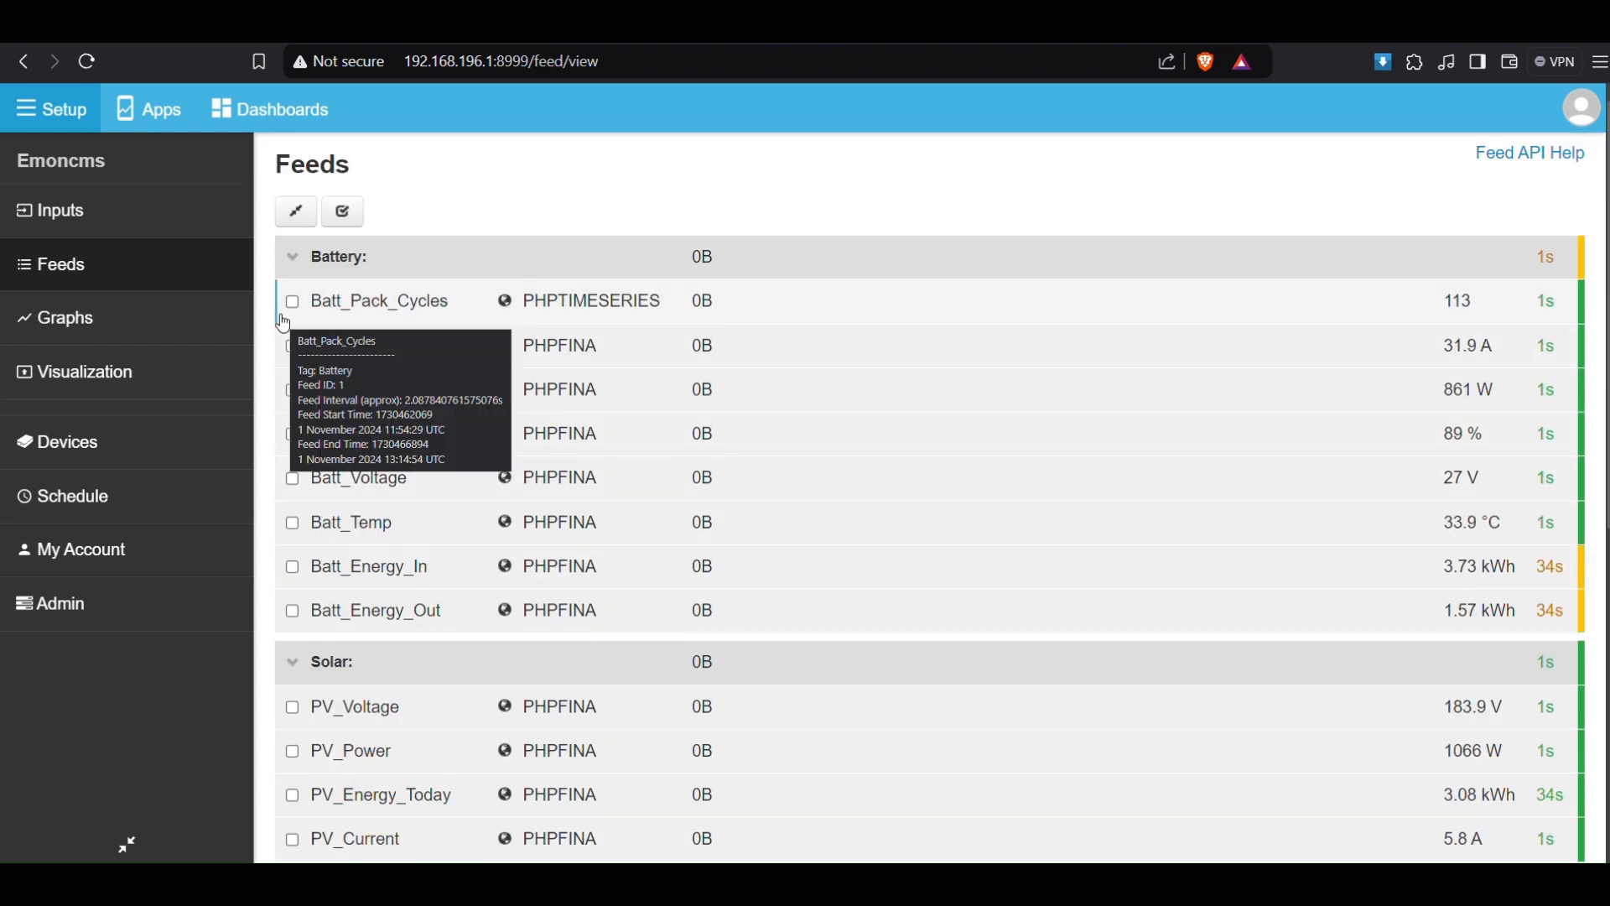
Step: Create a new instance of the My Solar app named MySolarDemo
left_click(137, 110)
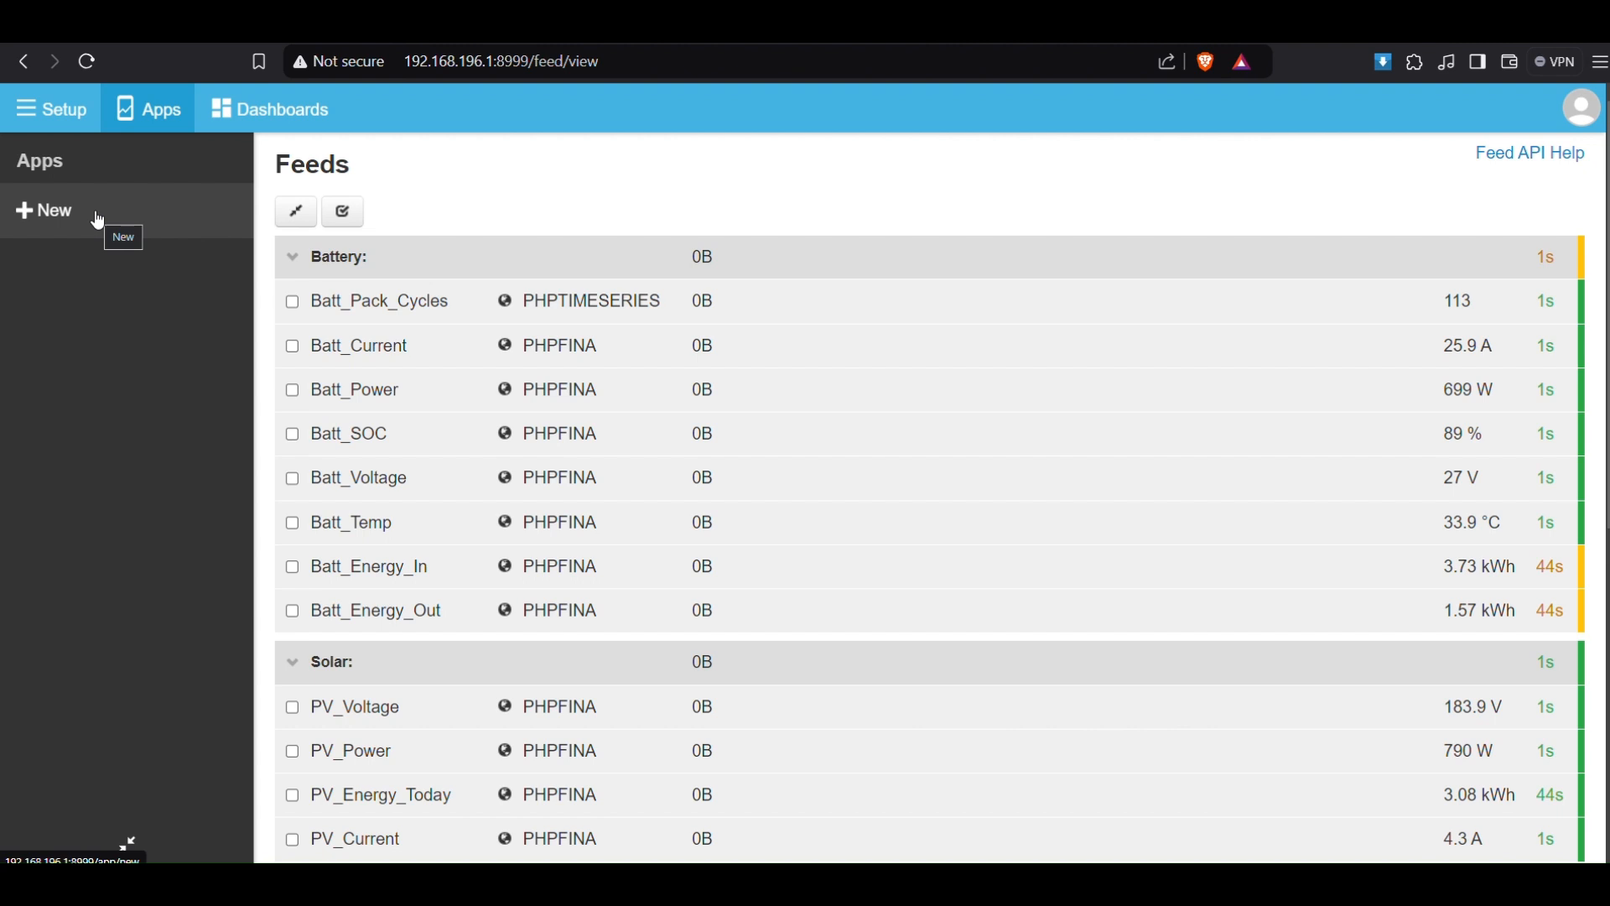
left_click(98, 220)
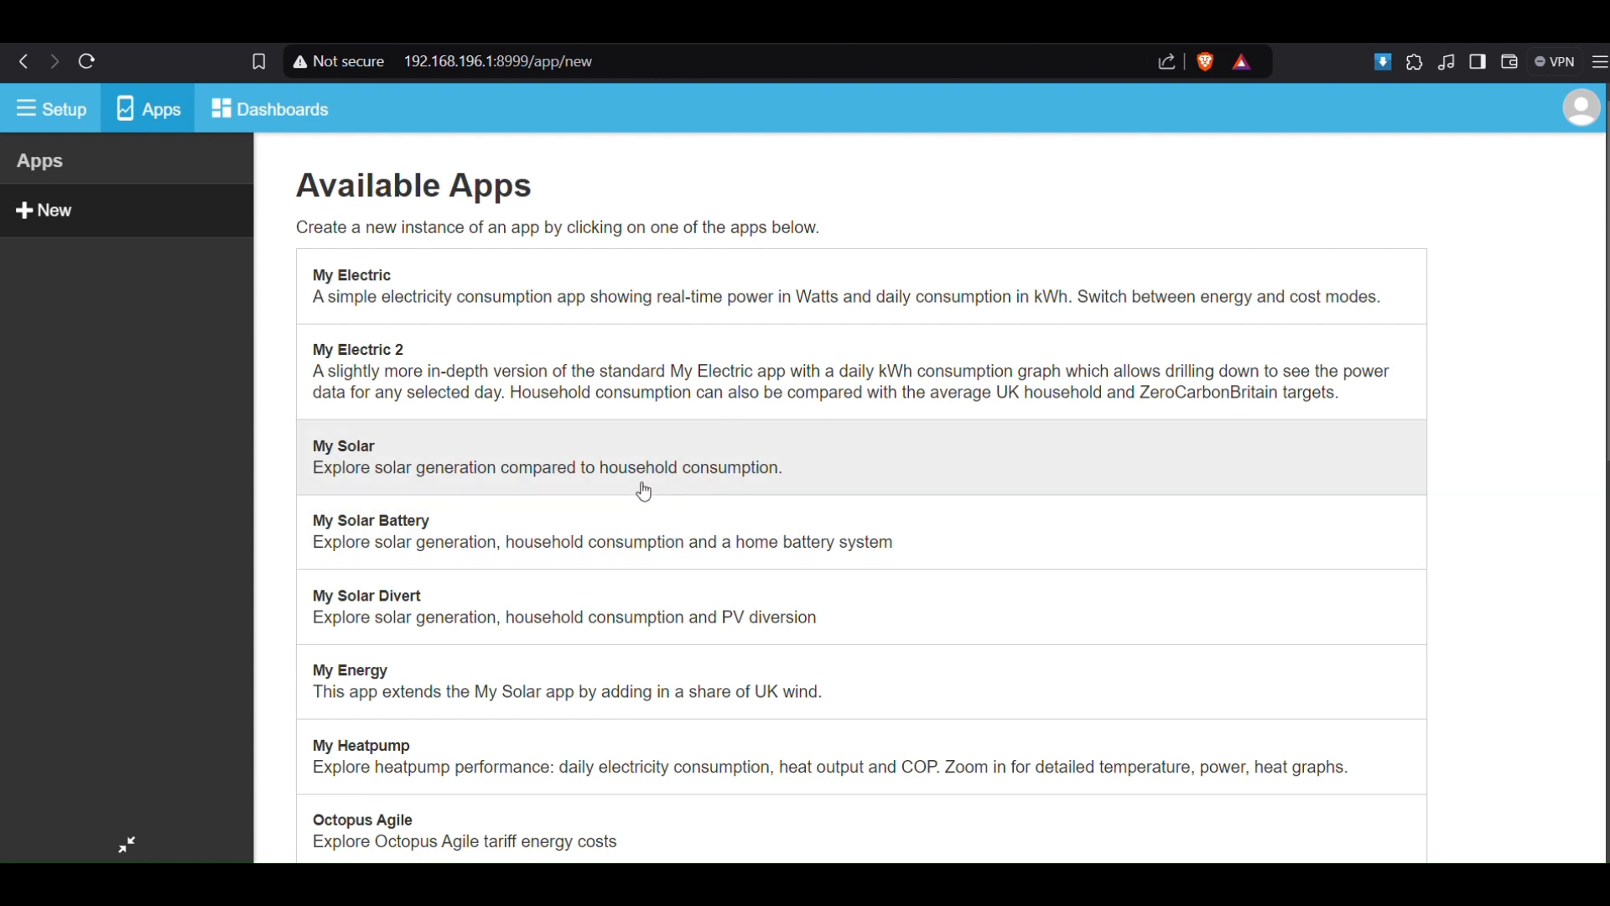
left_click(644, 492)
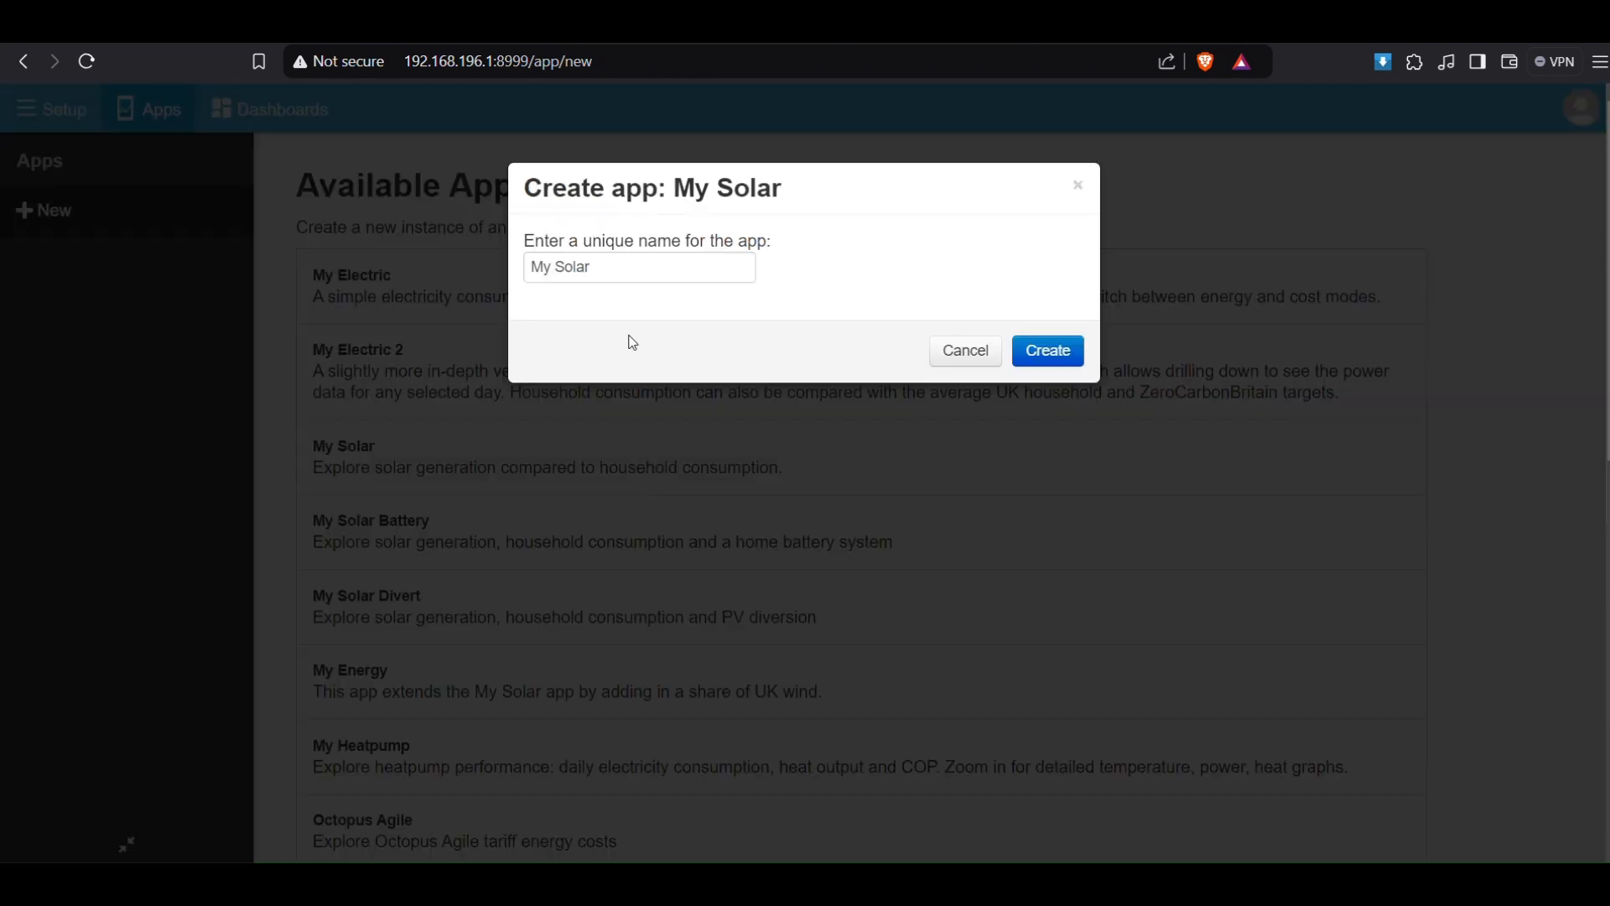
left_click(636, 270)
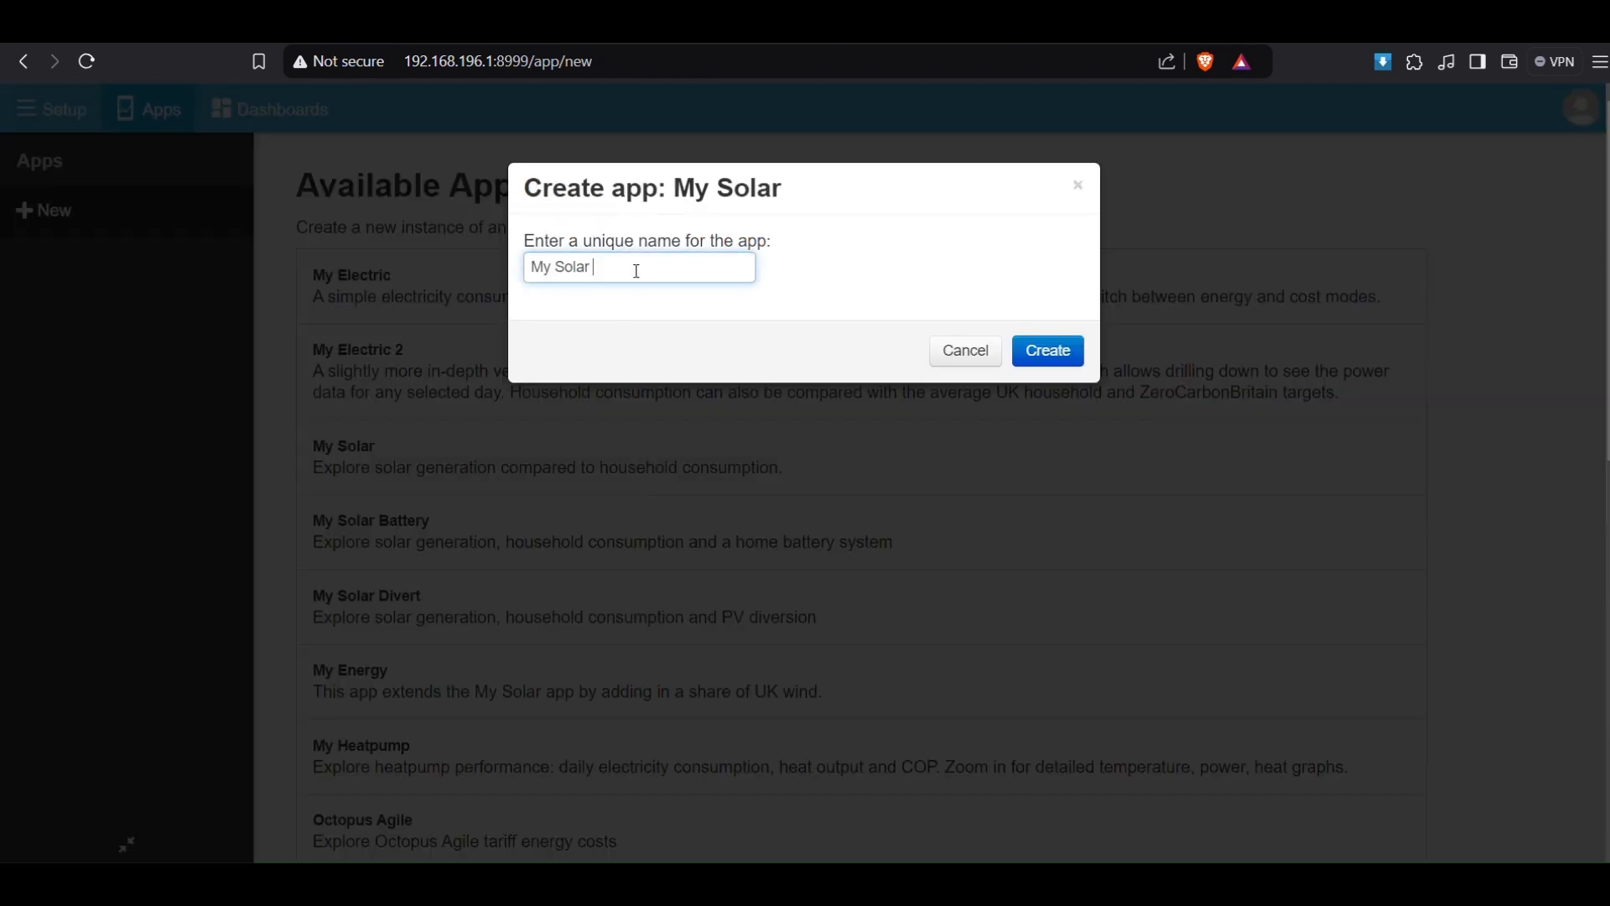
type("Demo")
left_click(1048, 351)
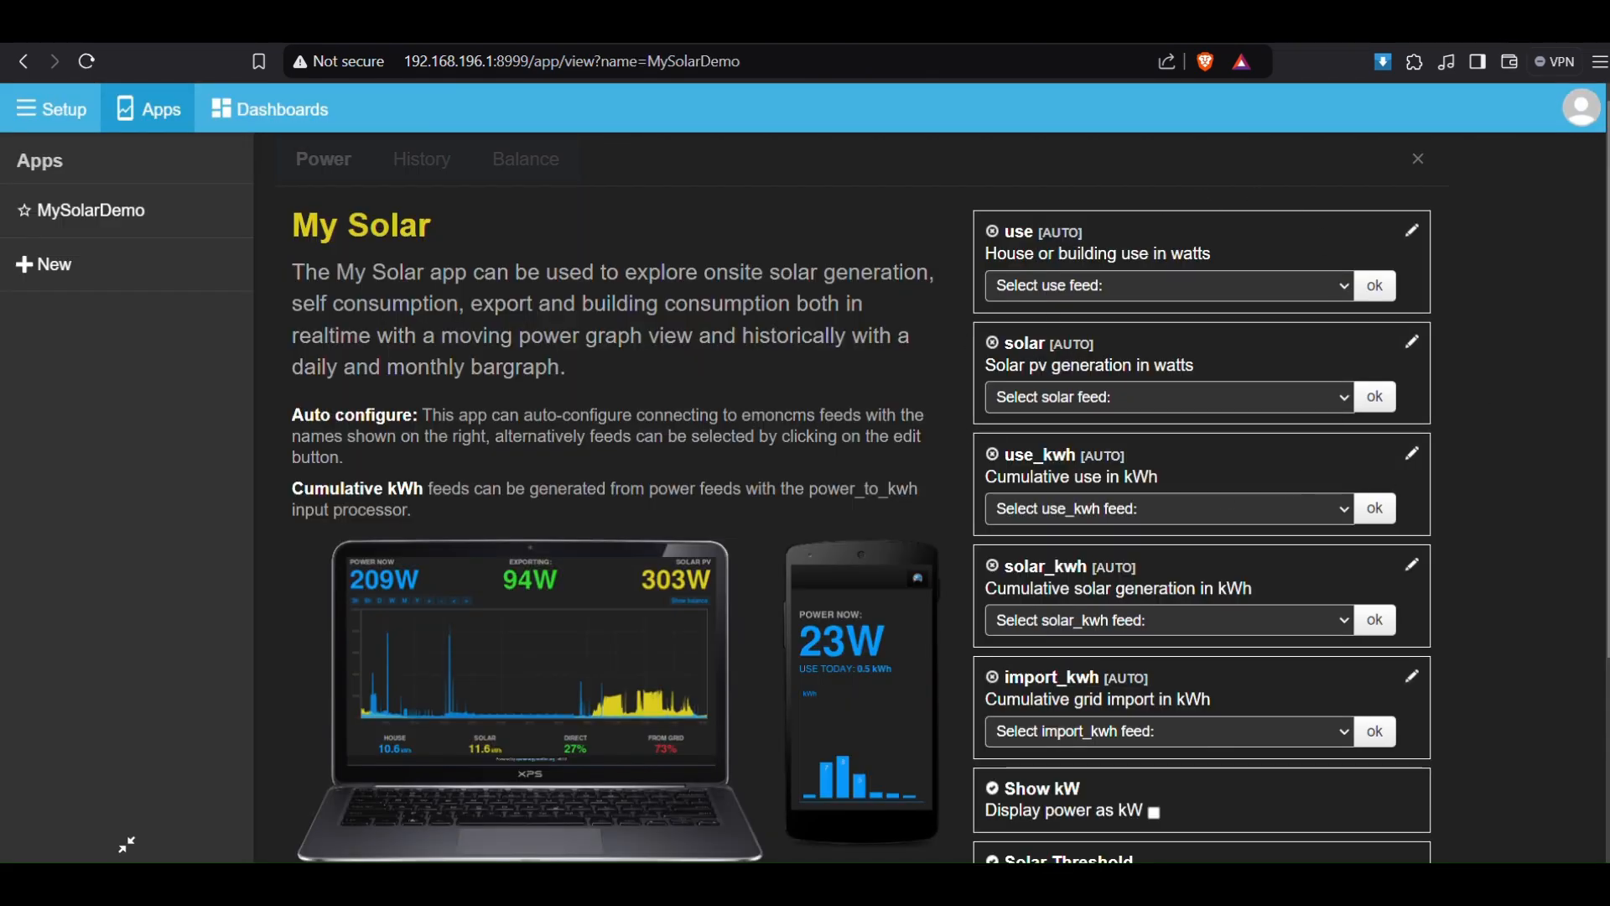
Step: Assign the Load_Power feed to house use and the PV_Power feed to solar generation in the app configuration
scroll(1522, 496, "down", 2)
scroll(1522, 496, "down", 1)
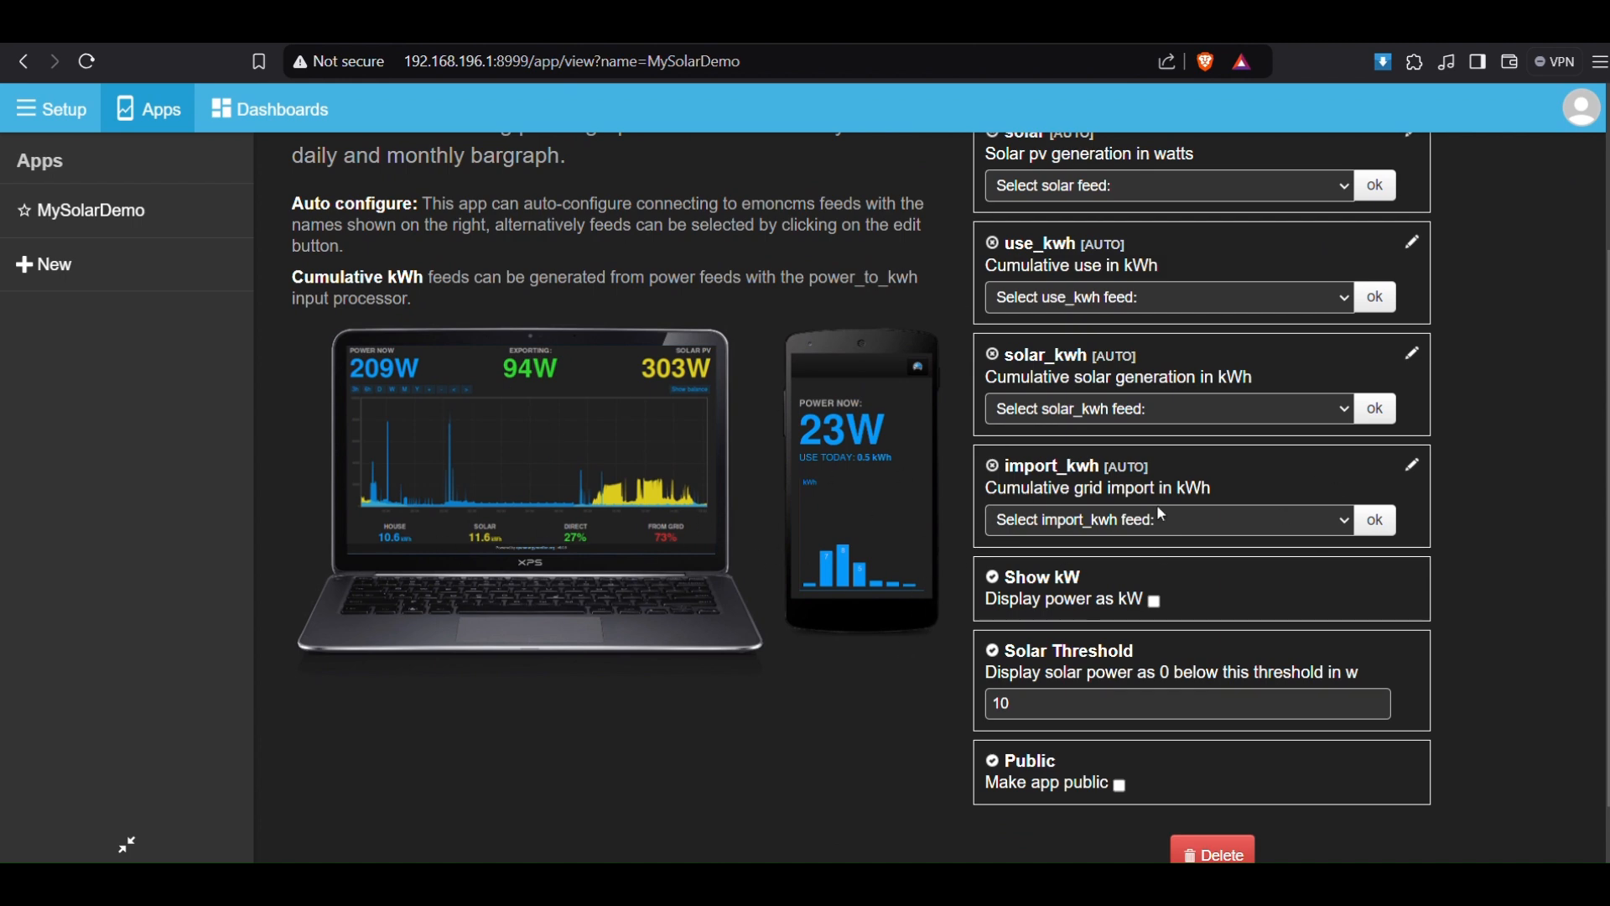
scroll(1507, 550, "up", 3)
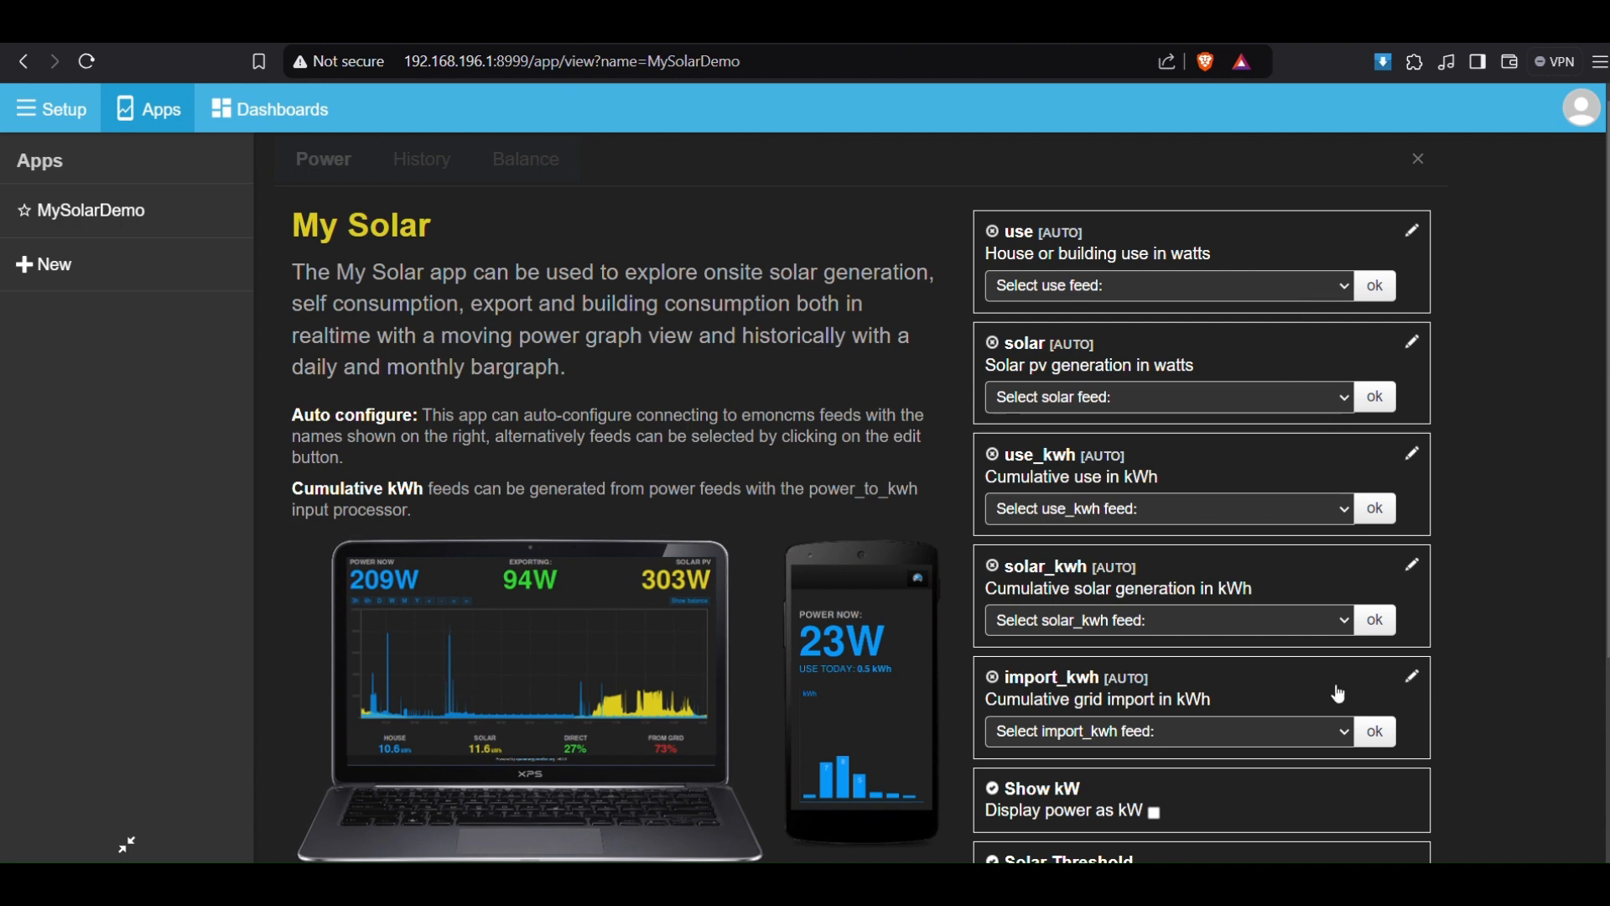
scroll(1347, 541, "down", 1)
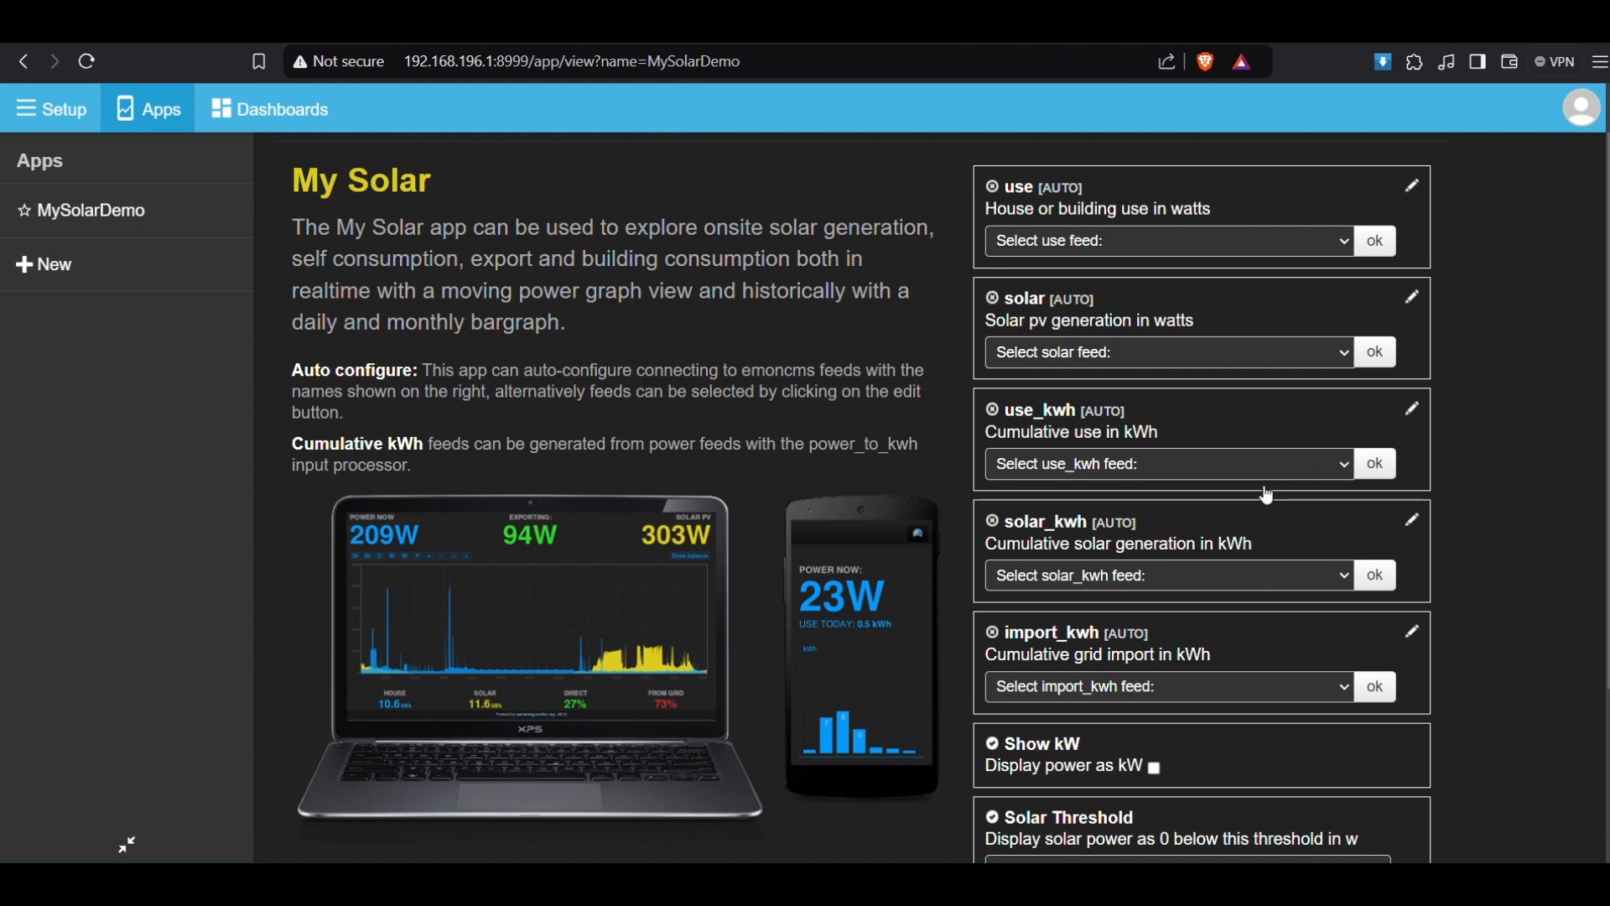
scroll(1271, 444, "up", 1)
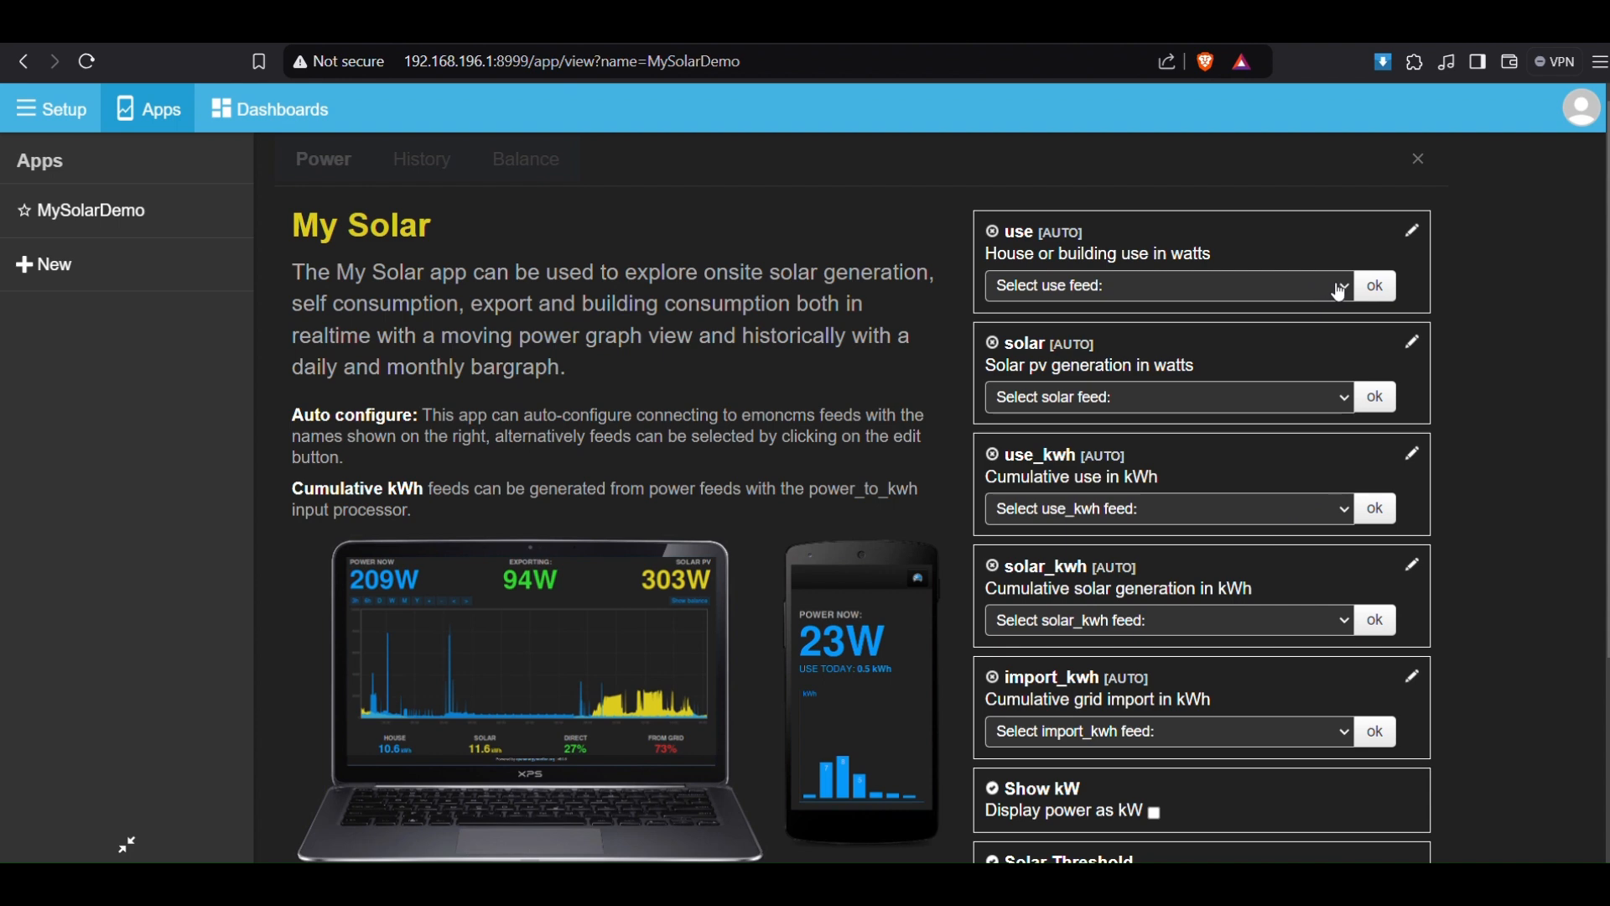
left_click(1340, 289)
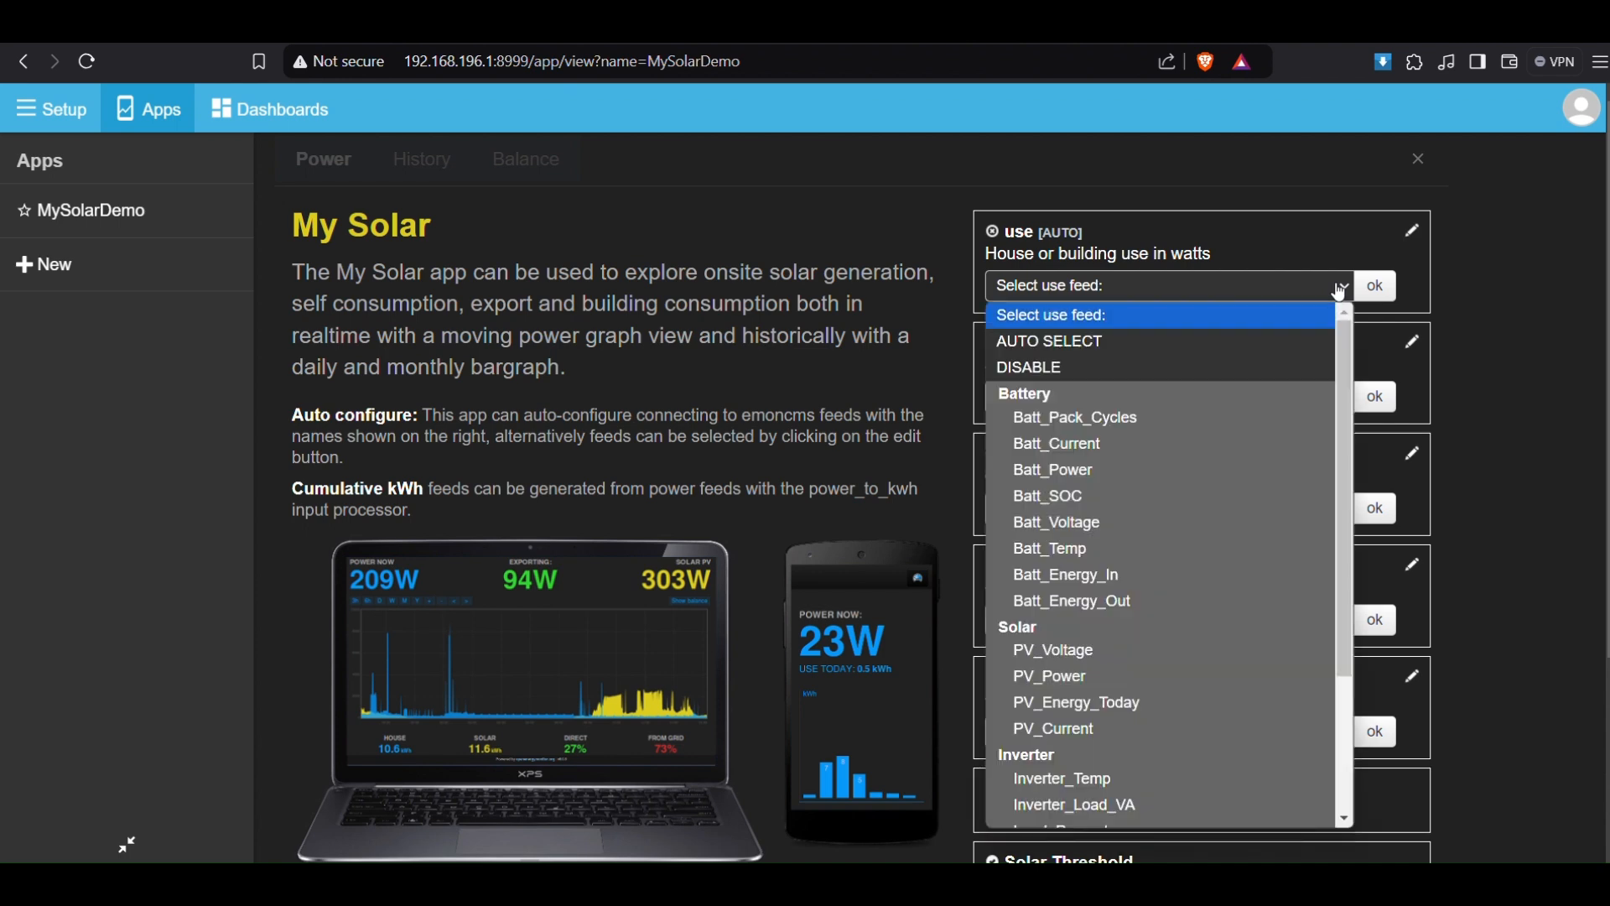
scroll(1187, 551, "down", 5)
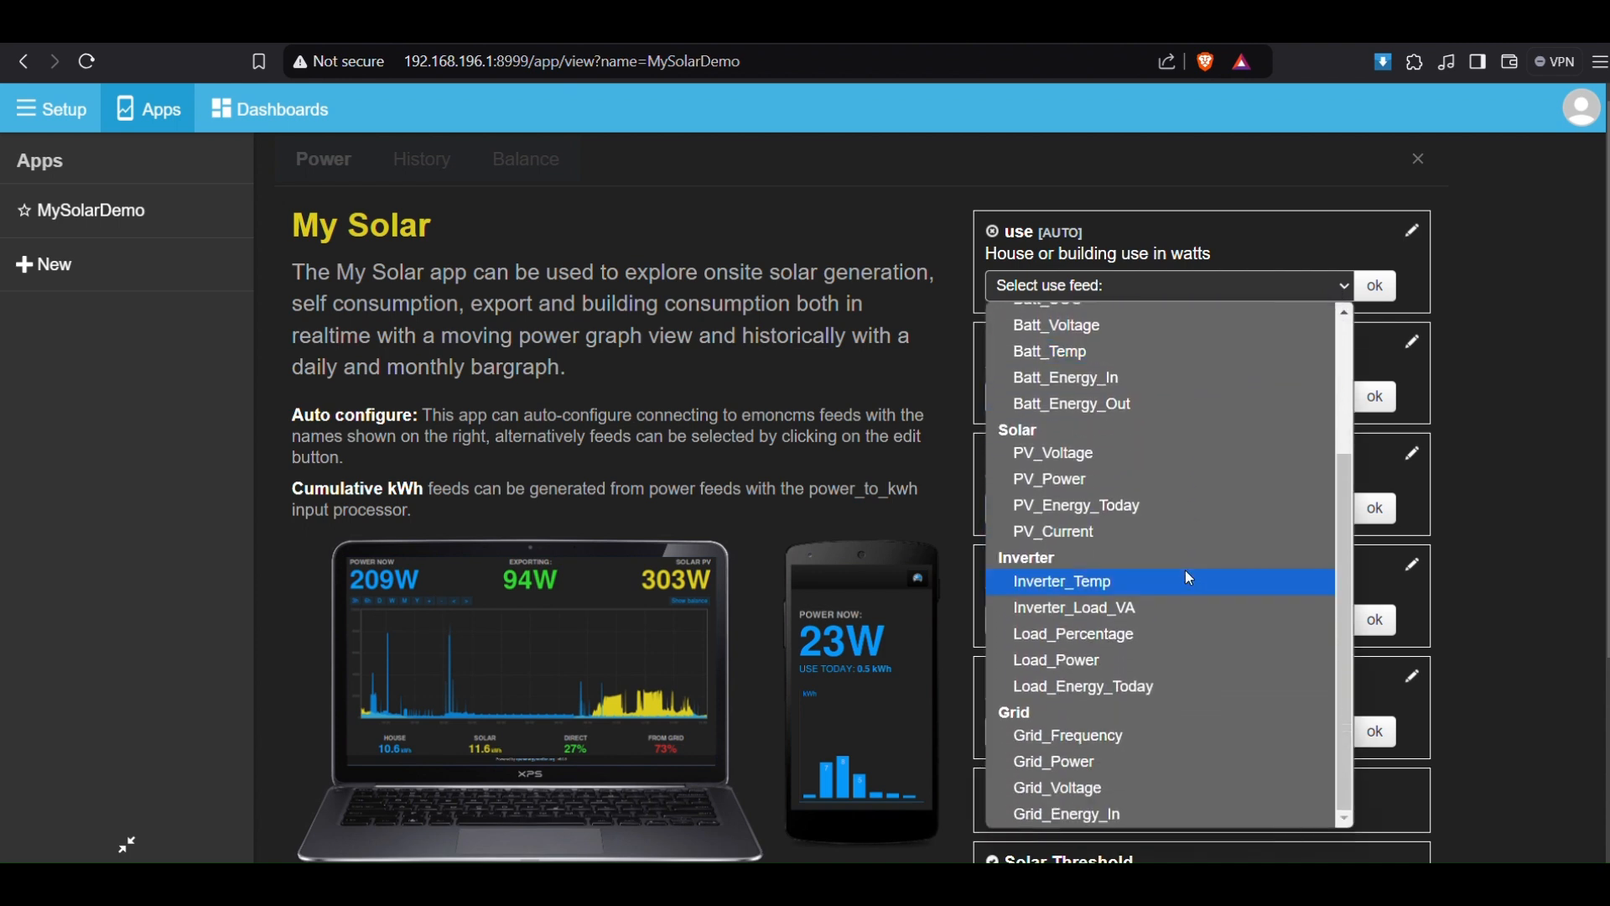
left_click(1090, 670)
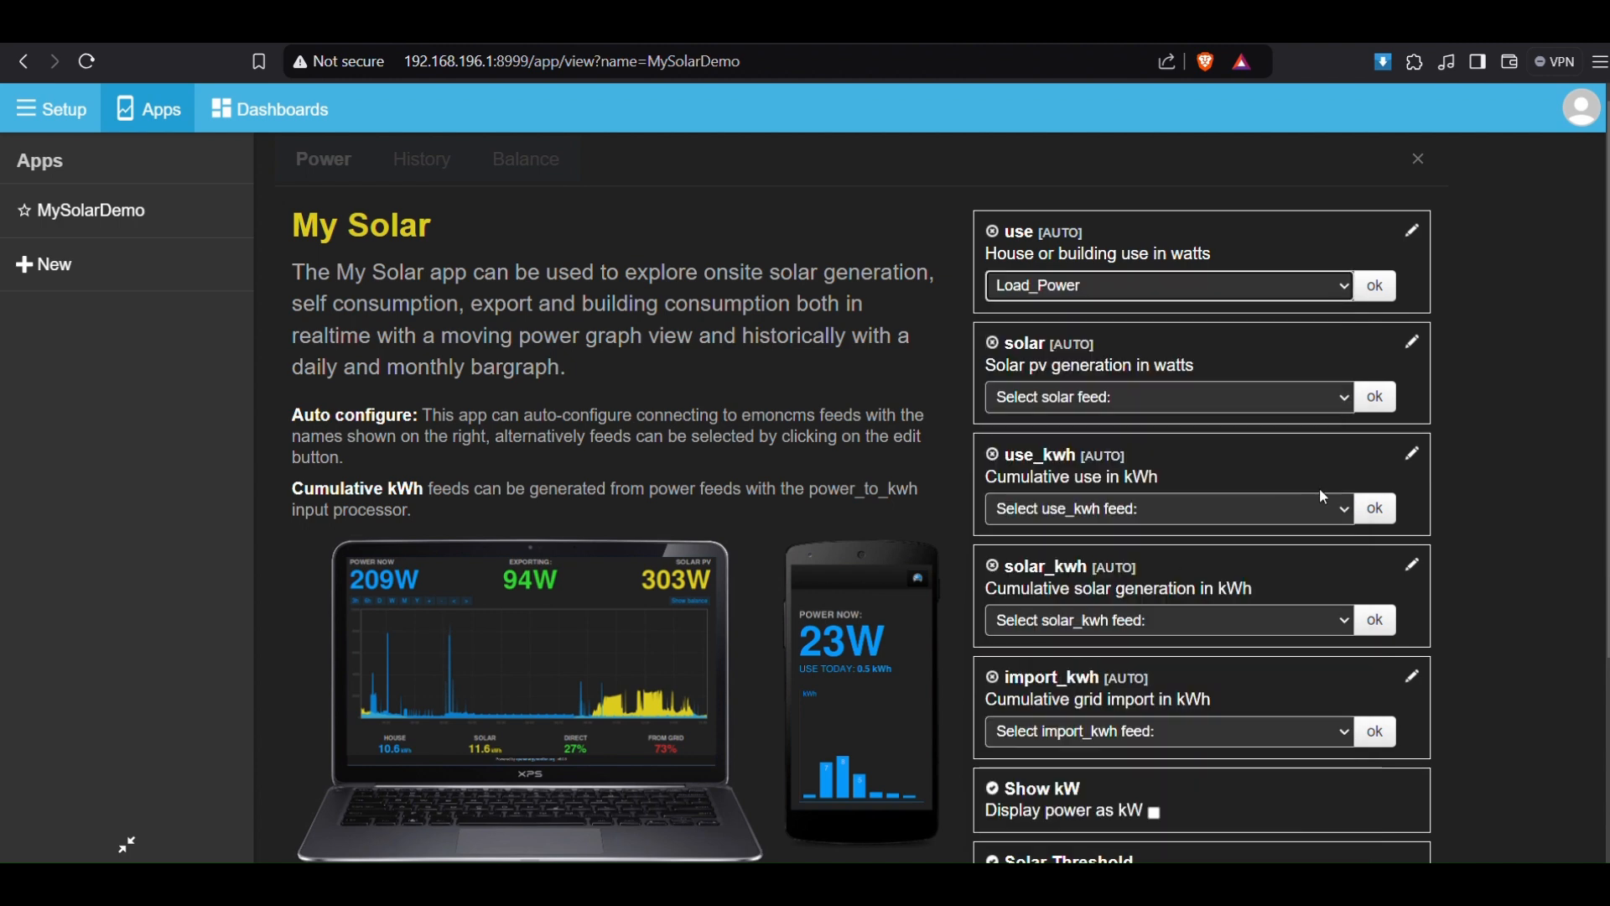
left_click(1216, 401)
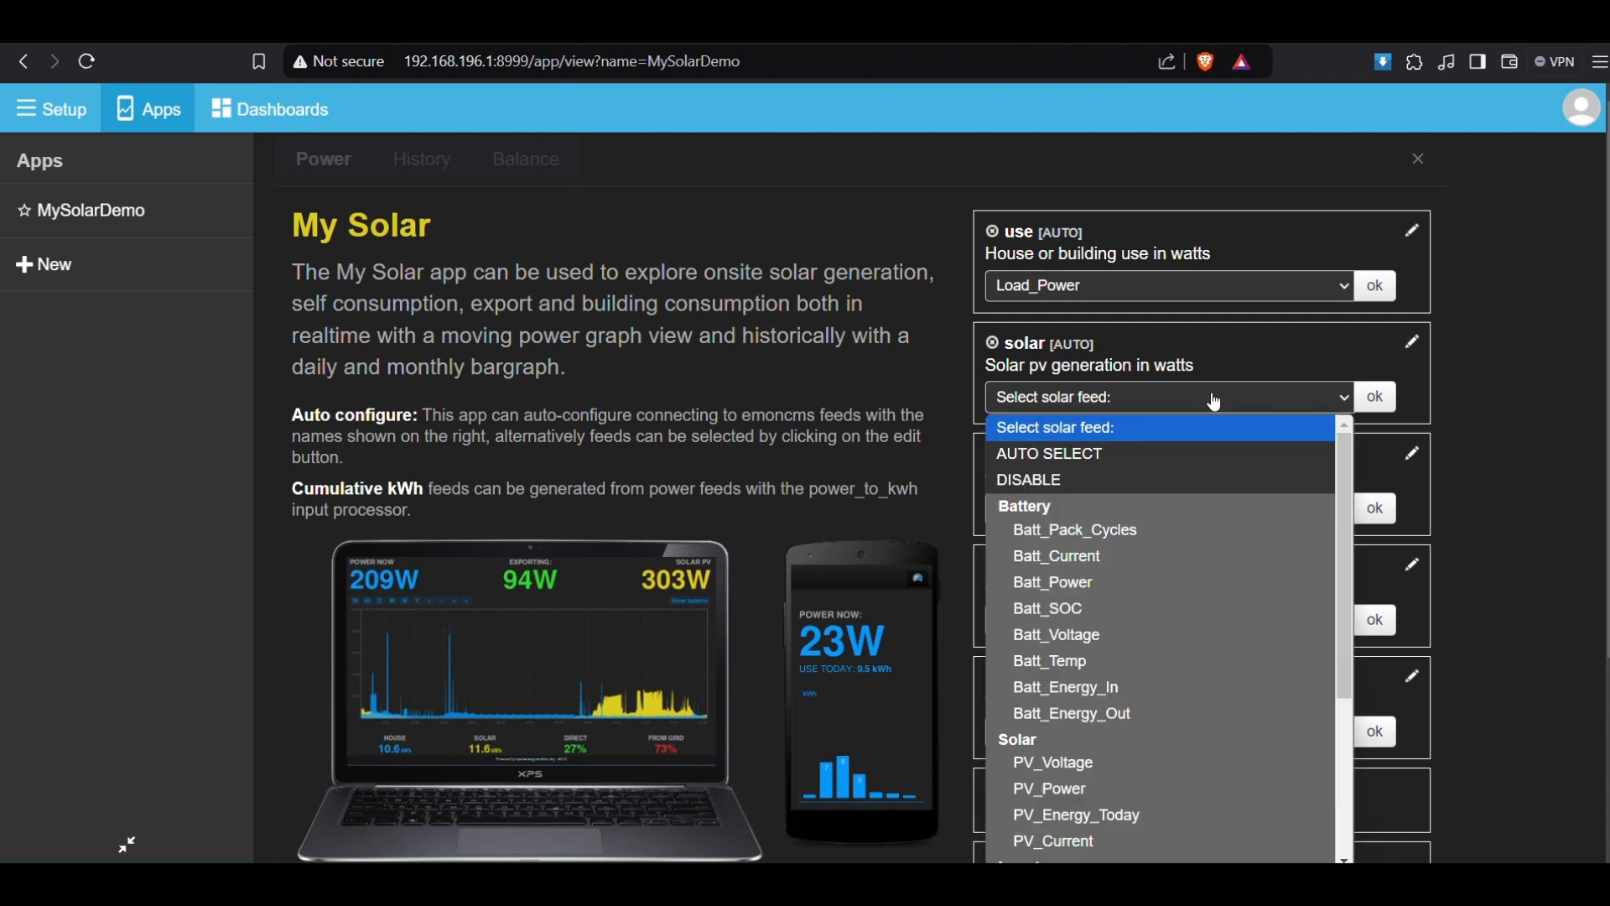
scroll(1214, 693, "down", 2)
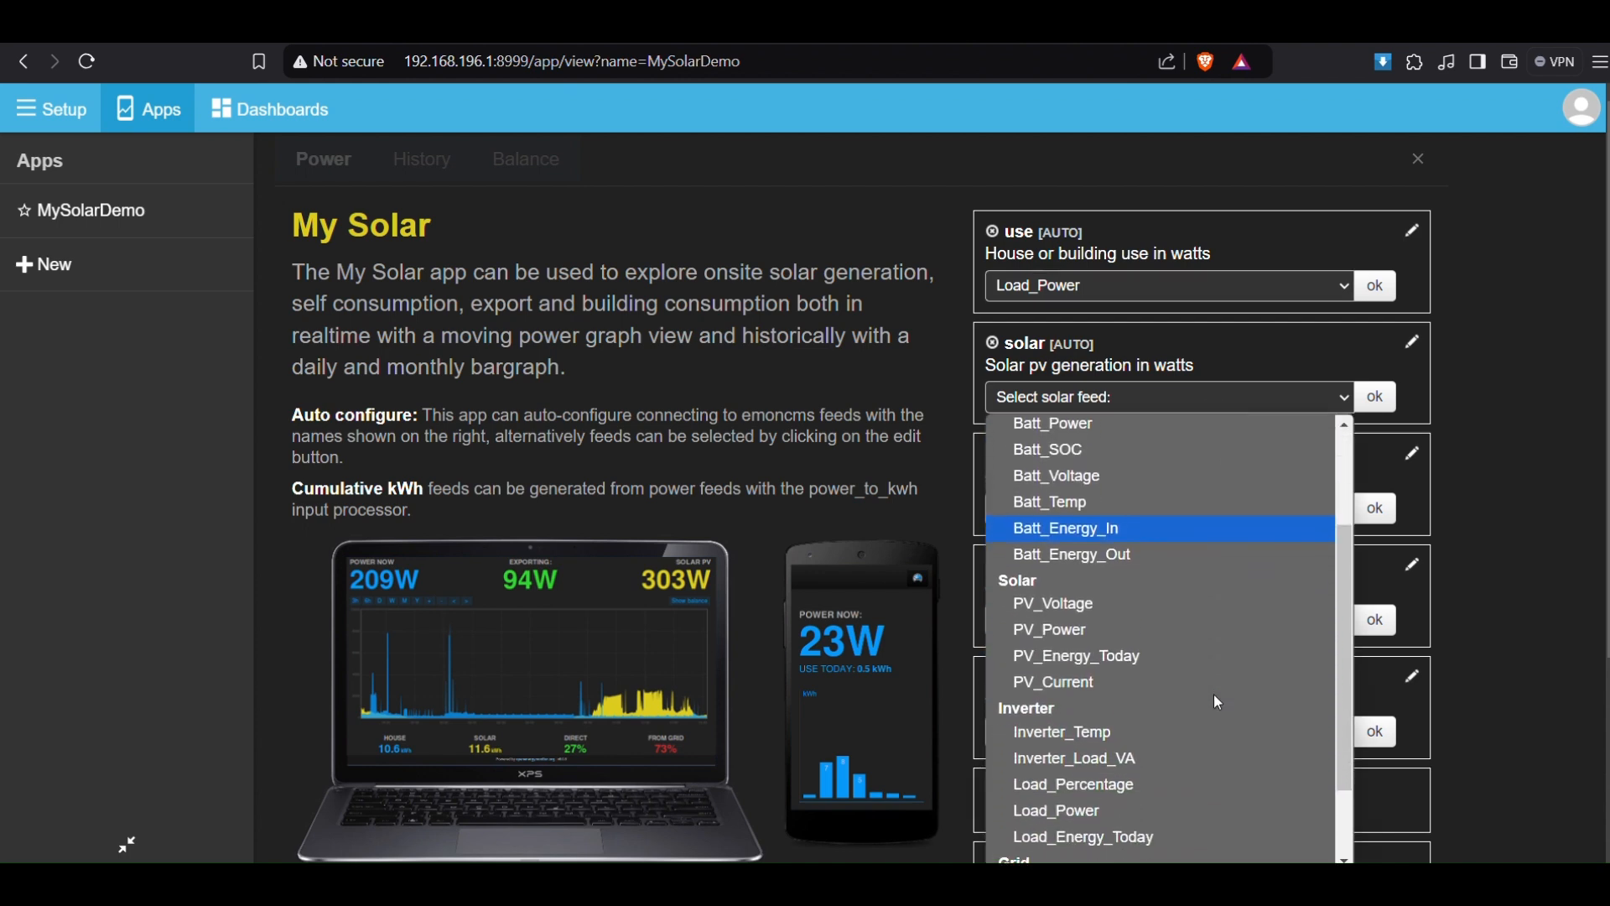
left_click(1087, 629)
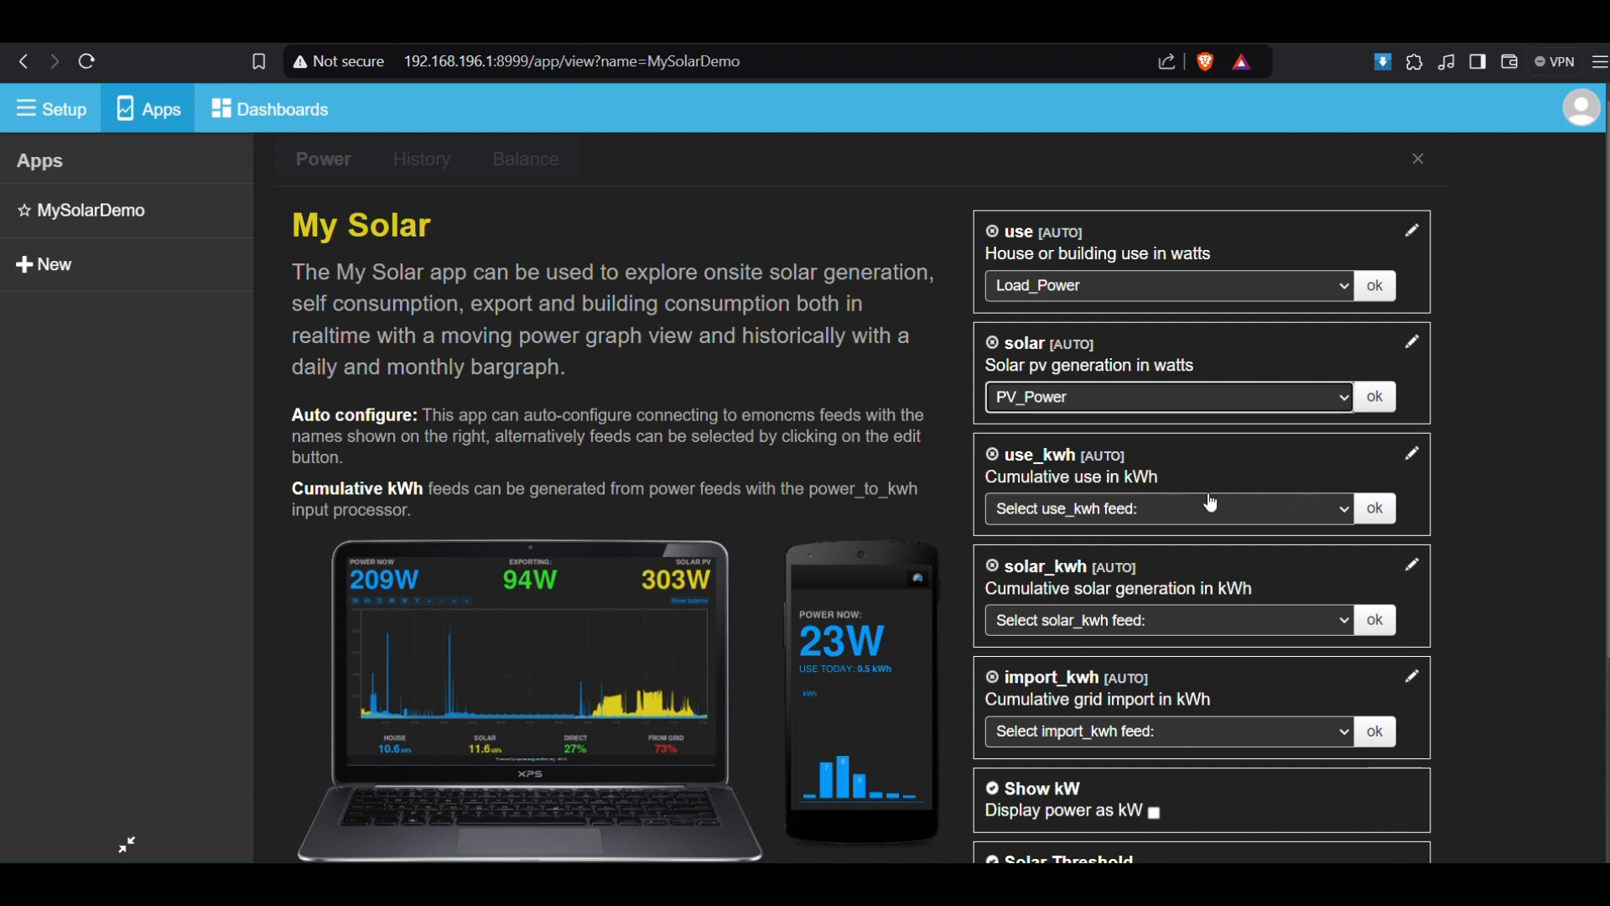
Step: Assign Load_Energy_Today as the cumulative use (use_kwh) feed and PV_Energy_Today as the cumulative solar generation (solar_kwh) feed
left_click(1190, 513)
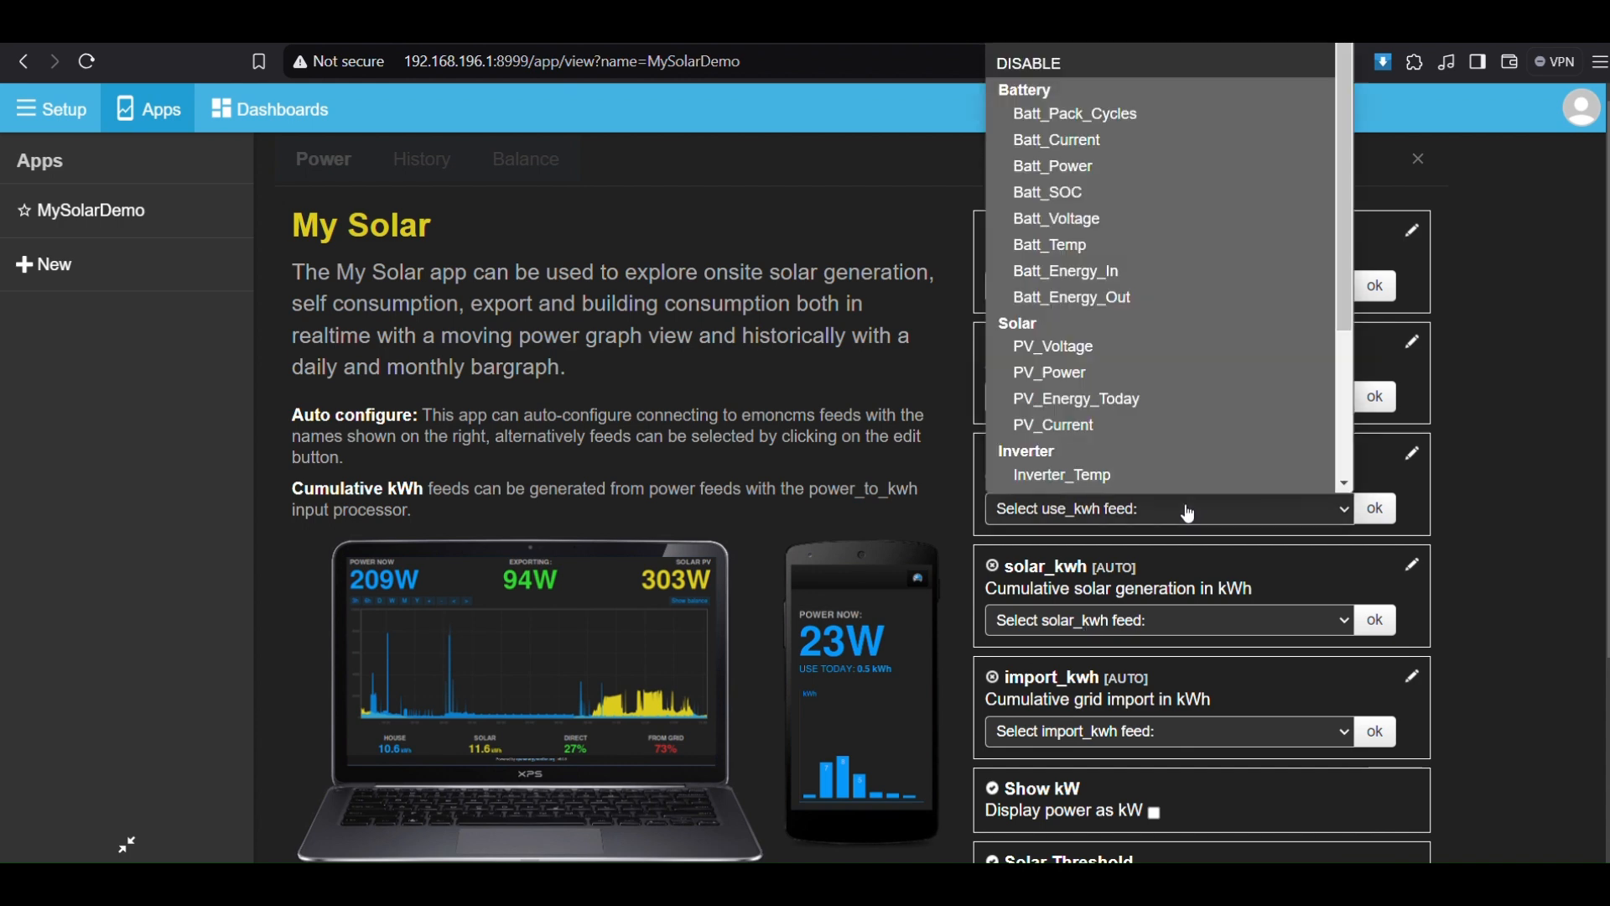
scroll(1153, 382, "down", 2)
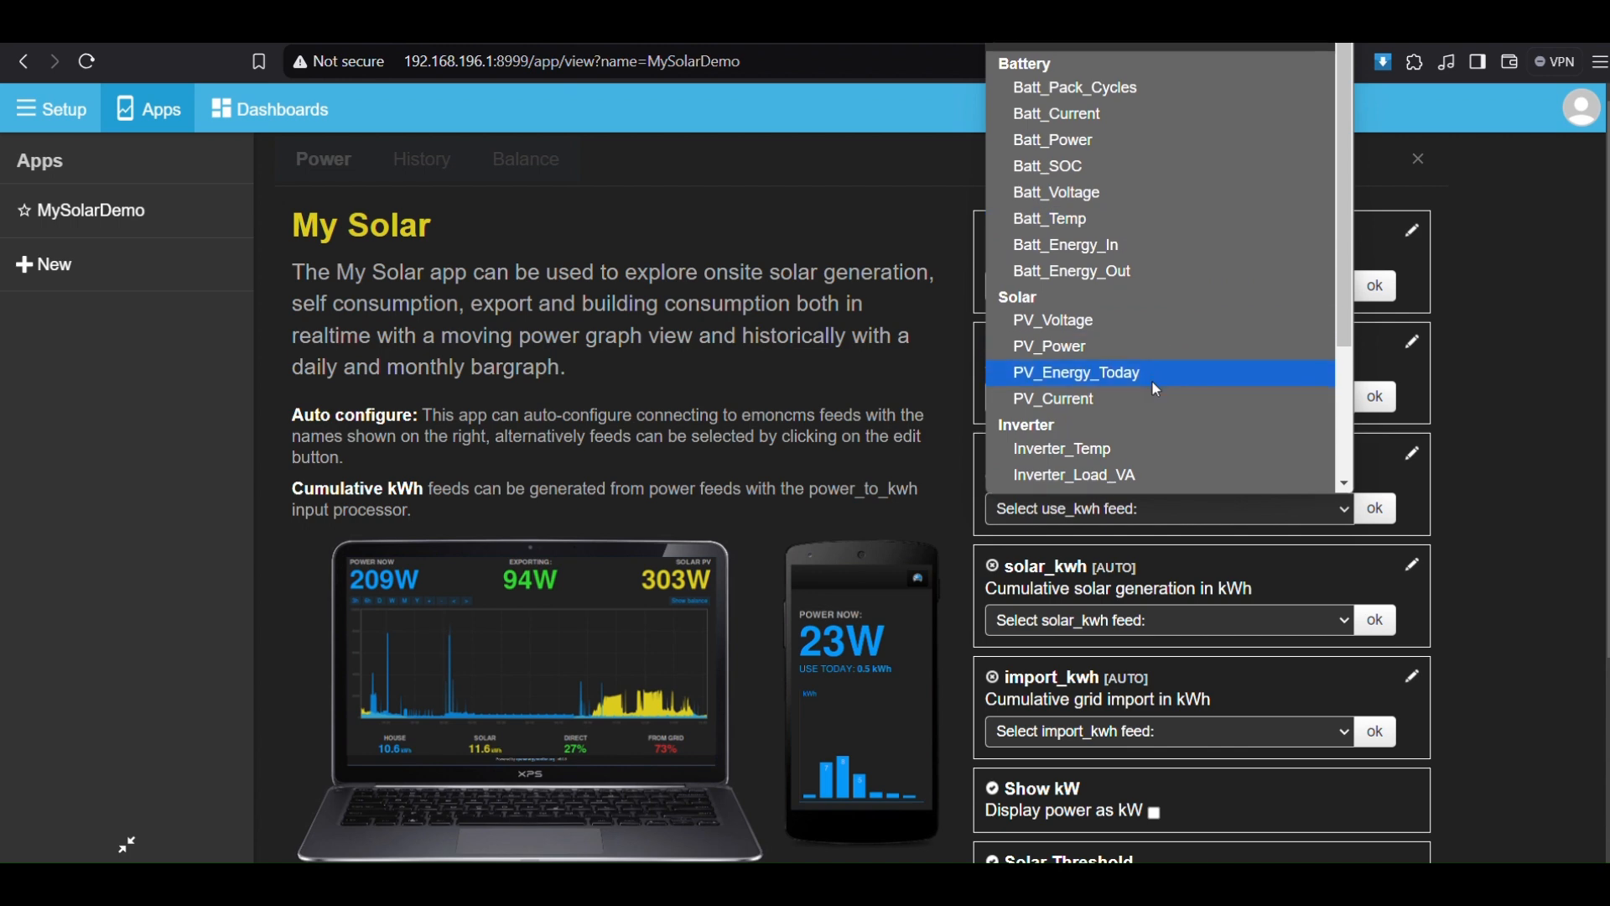
scroll(1155, 389, "down", 3)
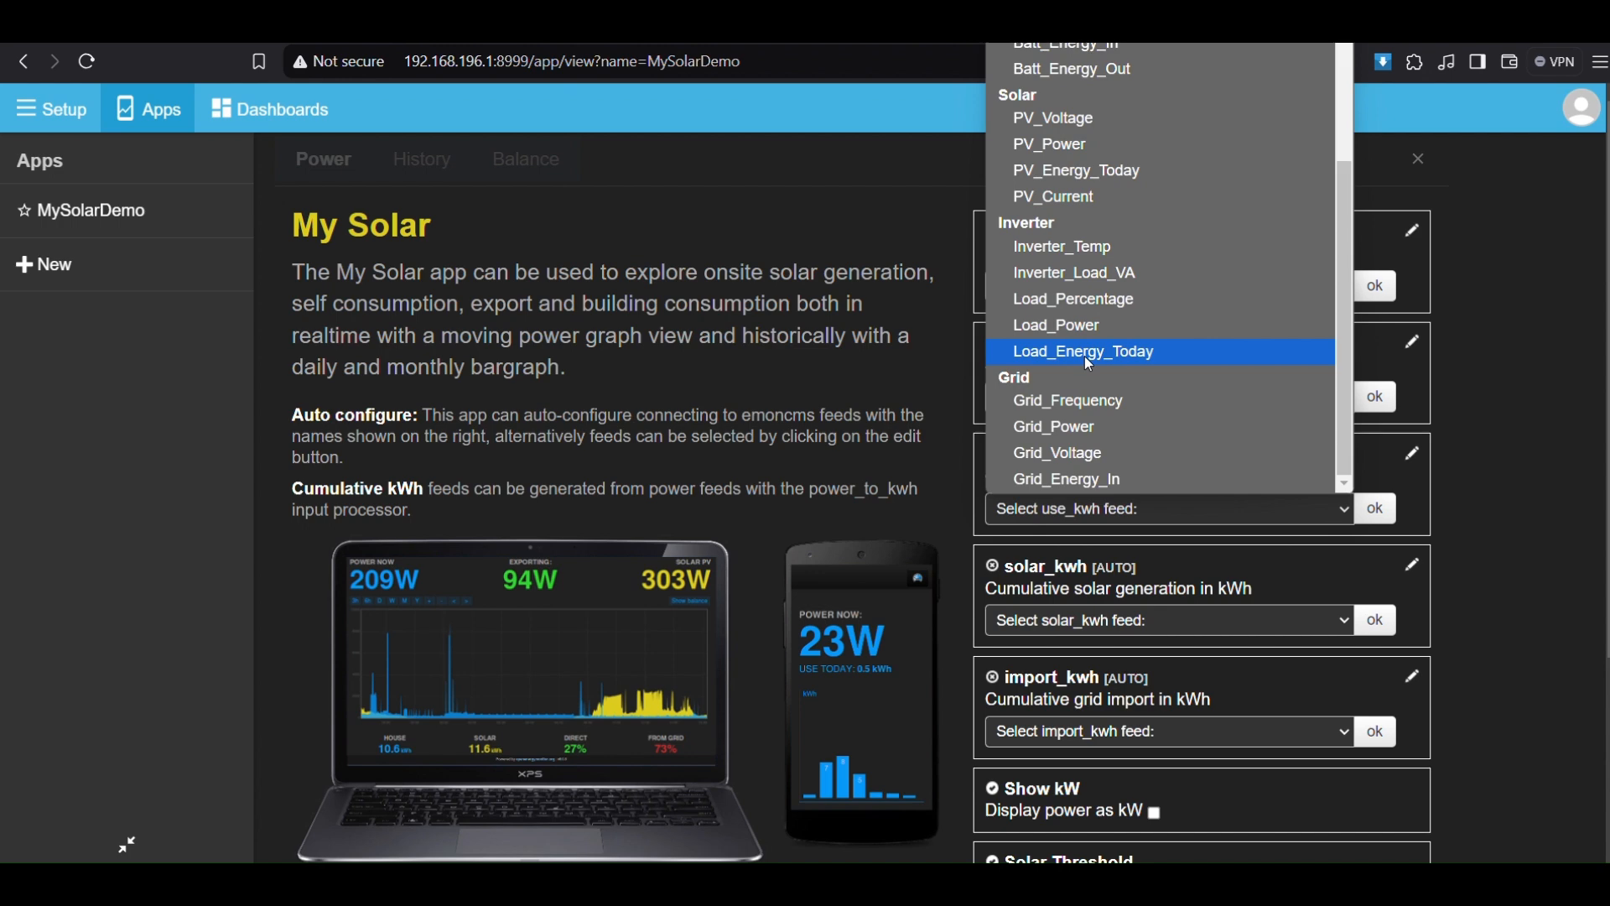
left_click(1089, 354)
scroll(1388, 602, "down", 3)
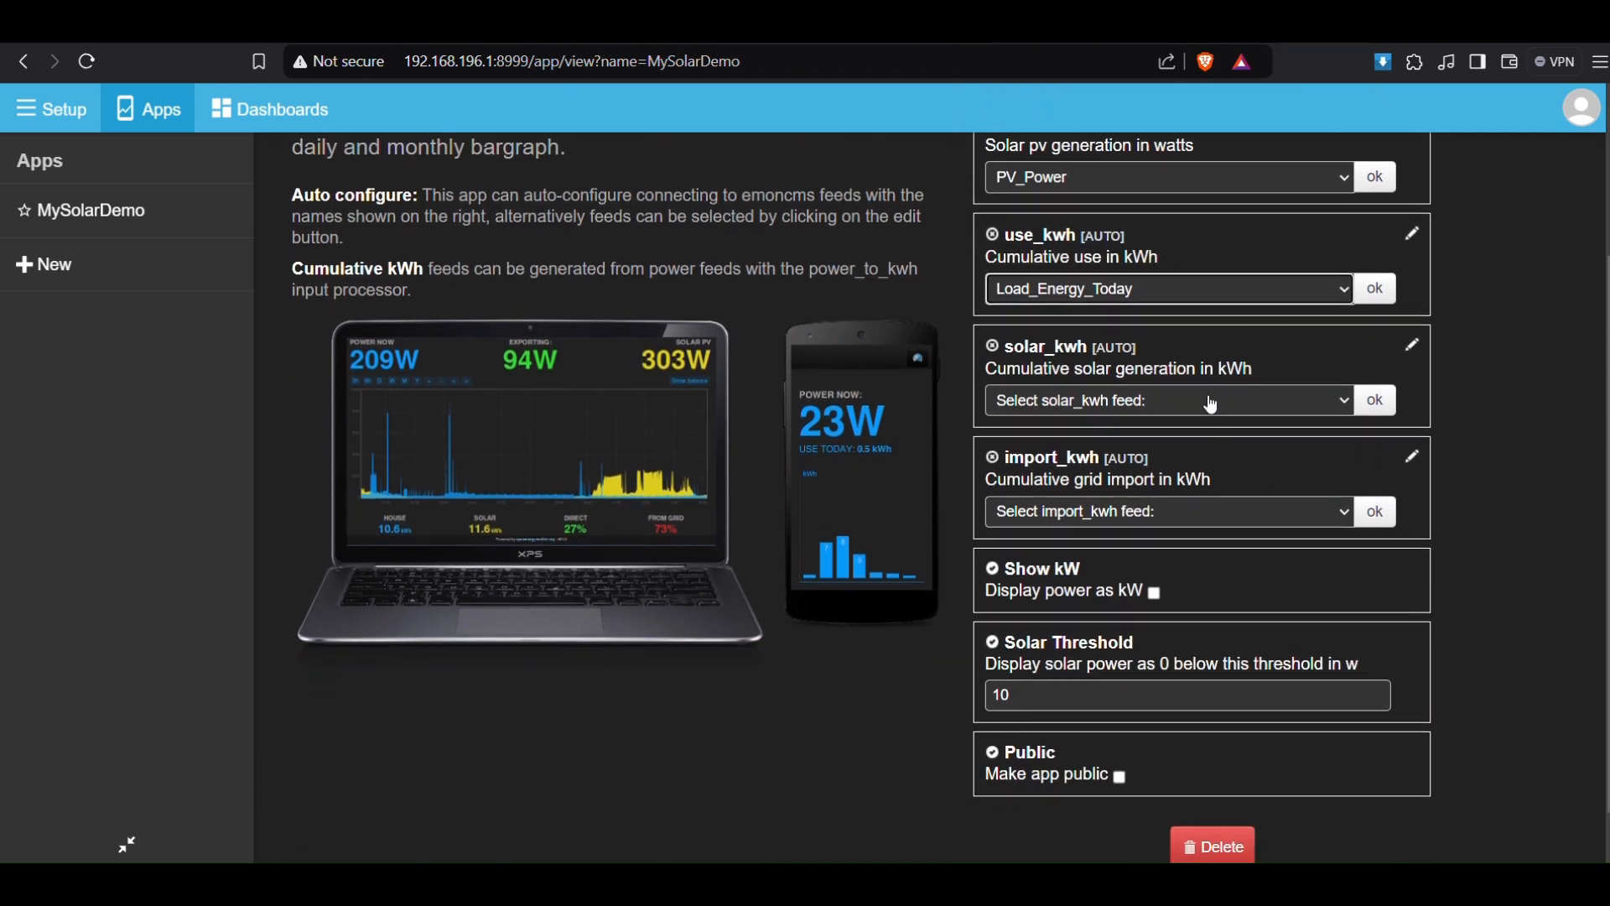
left_click(1211, 405)
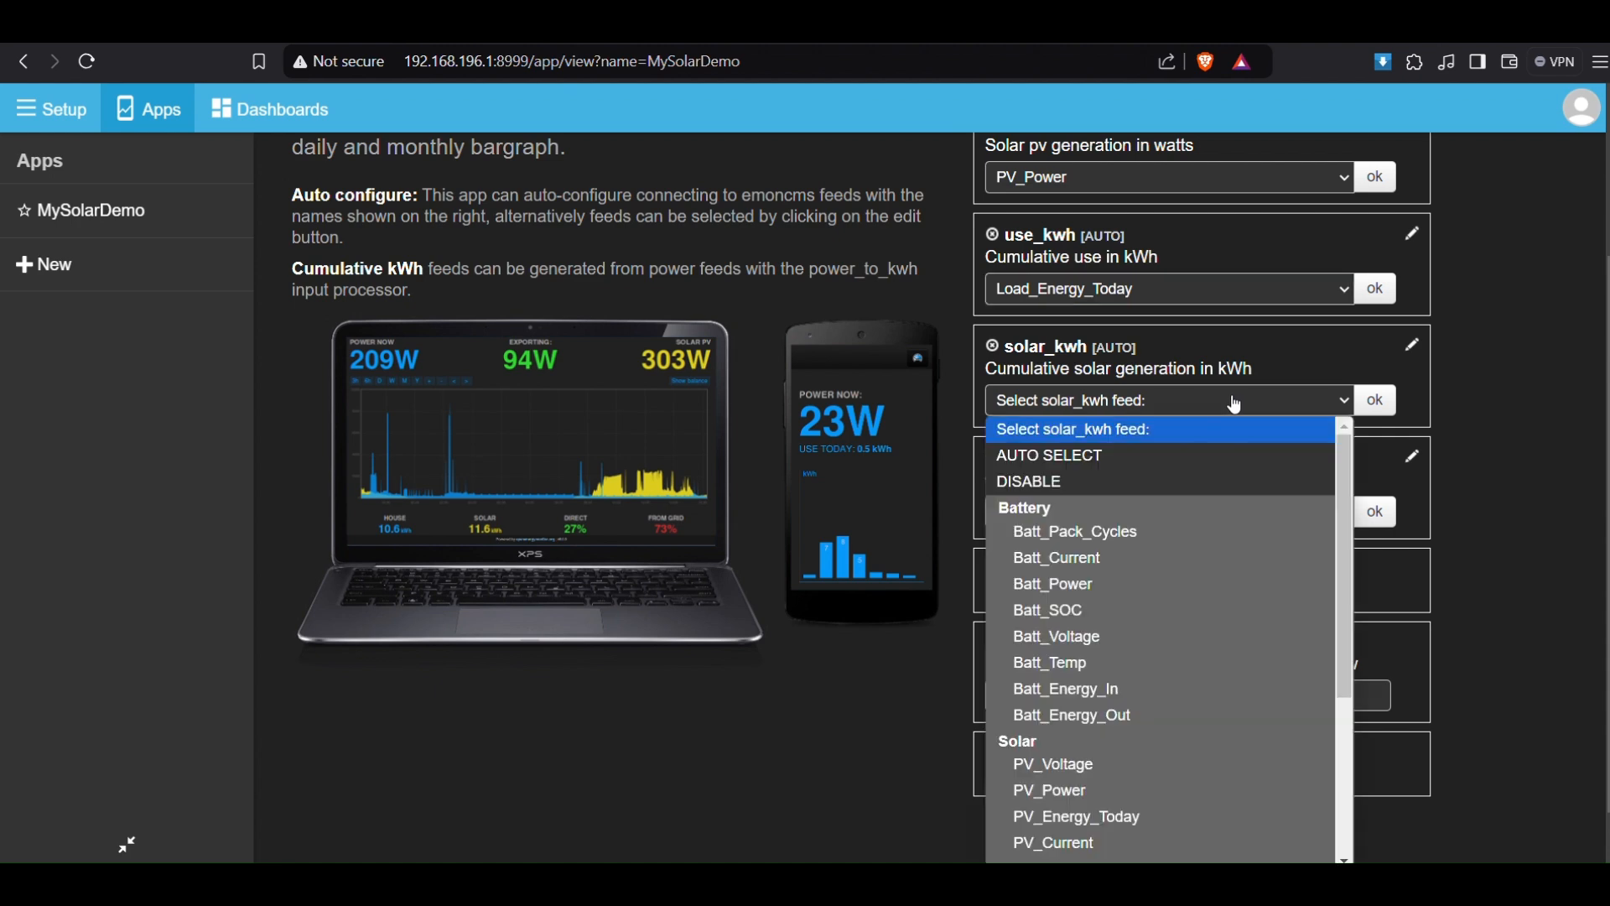
scroll(1249, 686, "down", 1)
scroll(1244, 678, "down", 2)
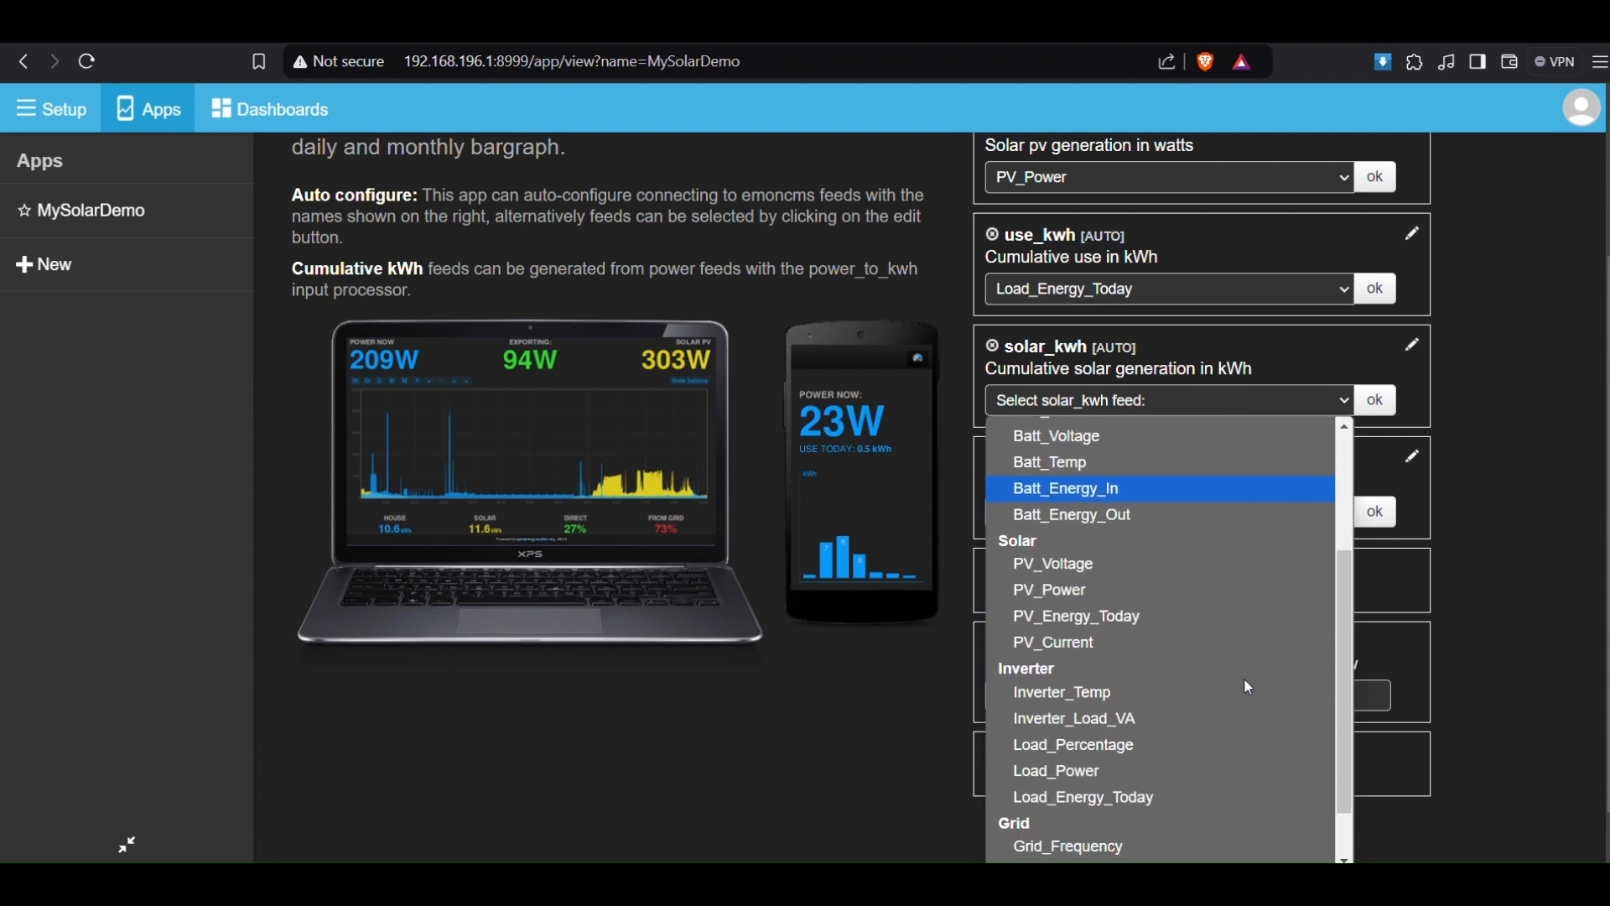
left_click(1091, 625)
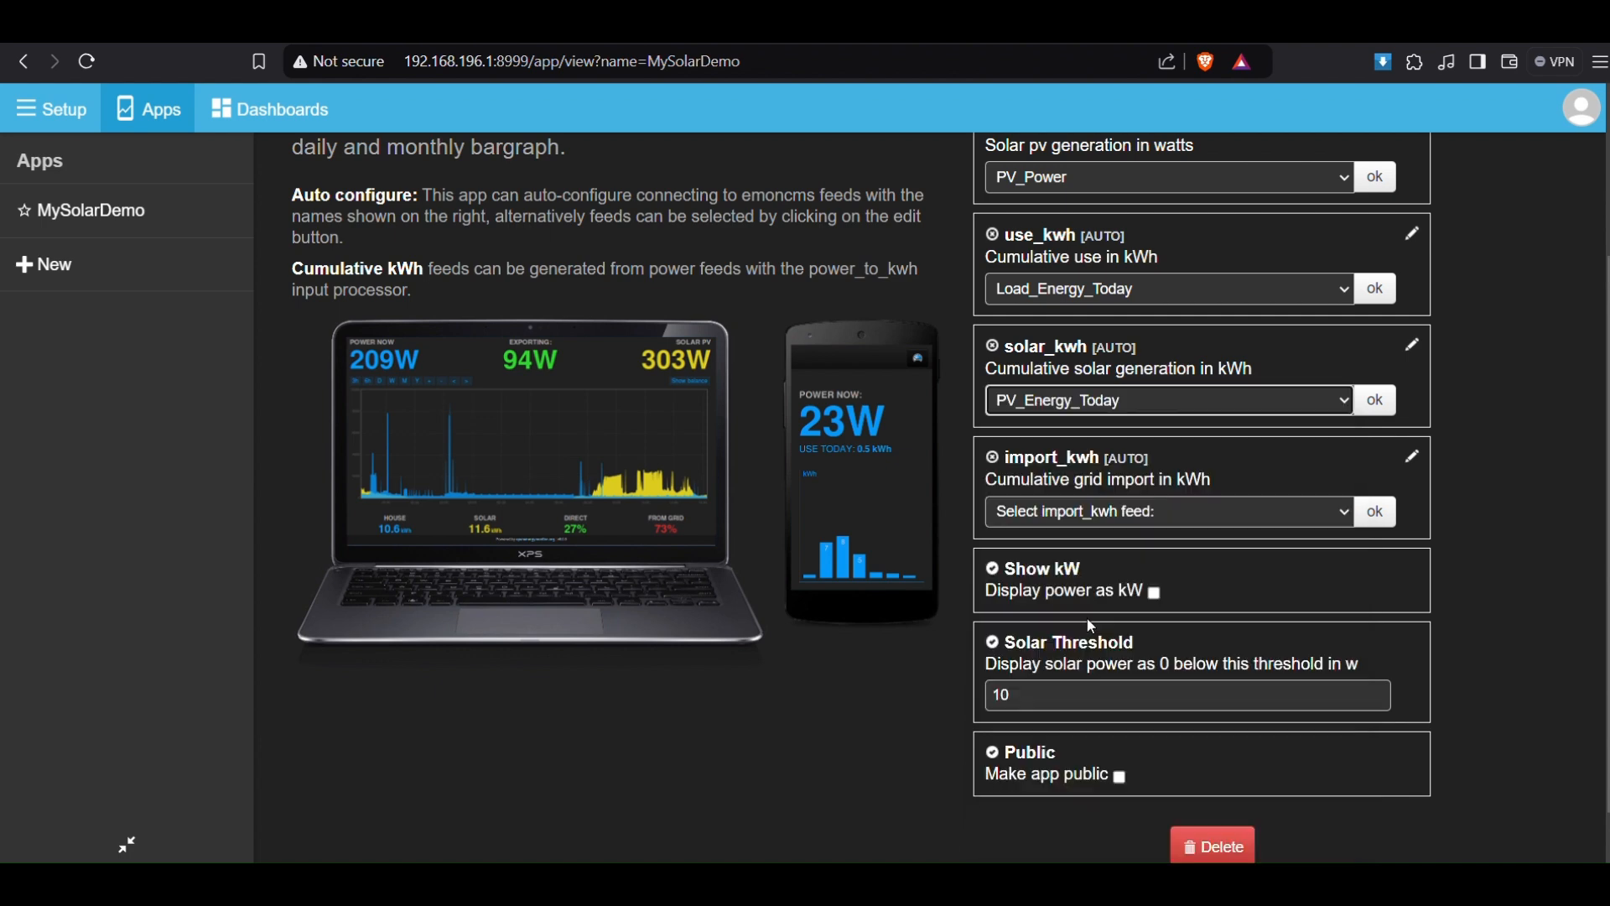
Step: Assign Grid_Energy_In as the cumulative grid import (import_kwh) feed and make the MySolarDemo app public
left_click(1234, 513)
scroll(1185, 379, "down", 3)
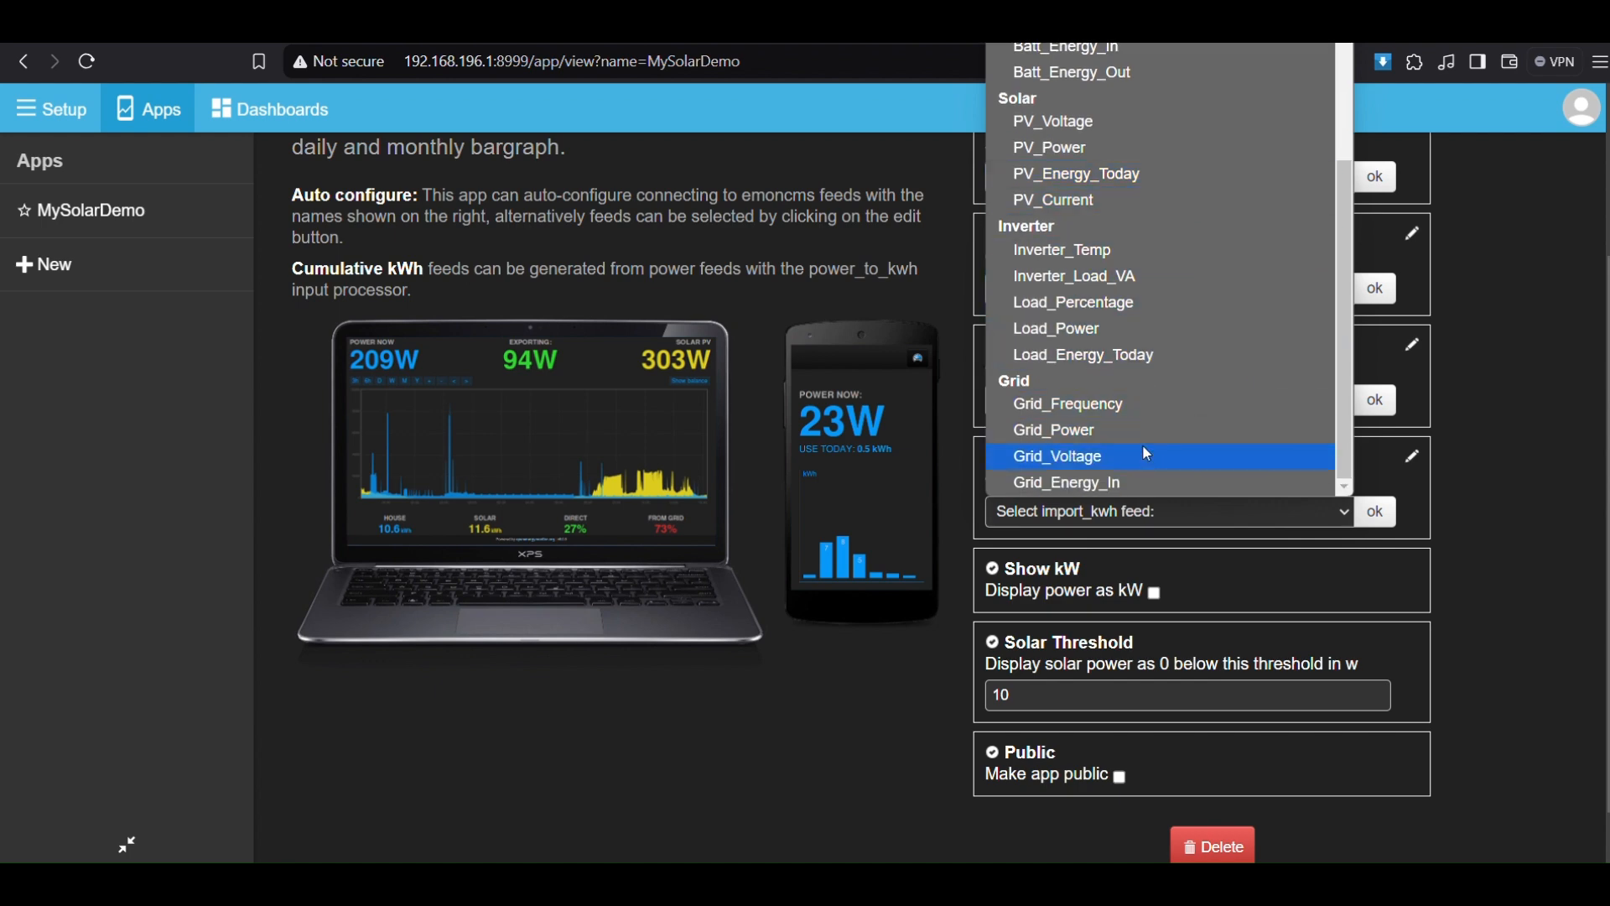
left_click(1081, 486)
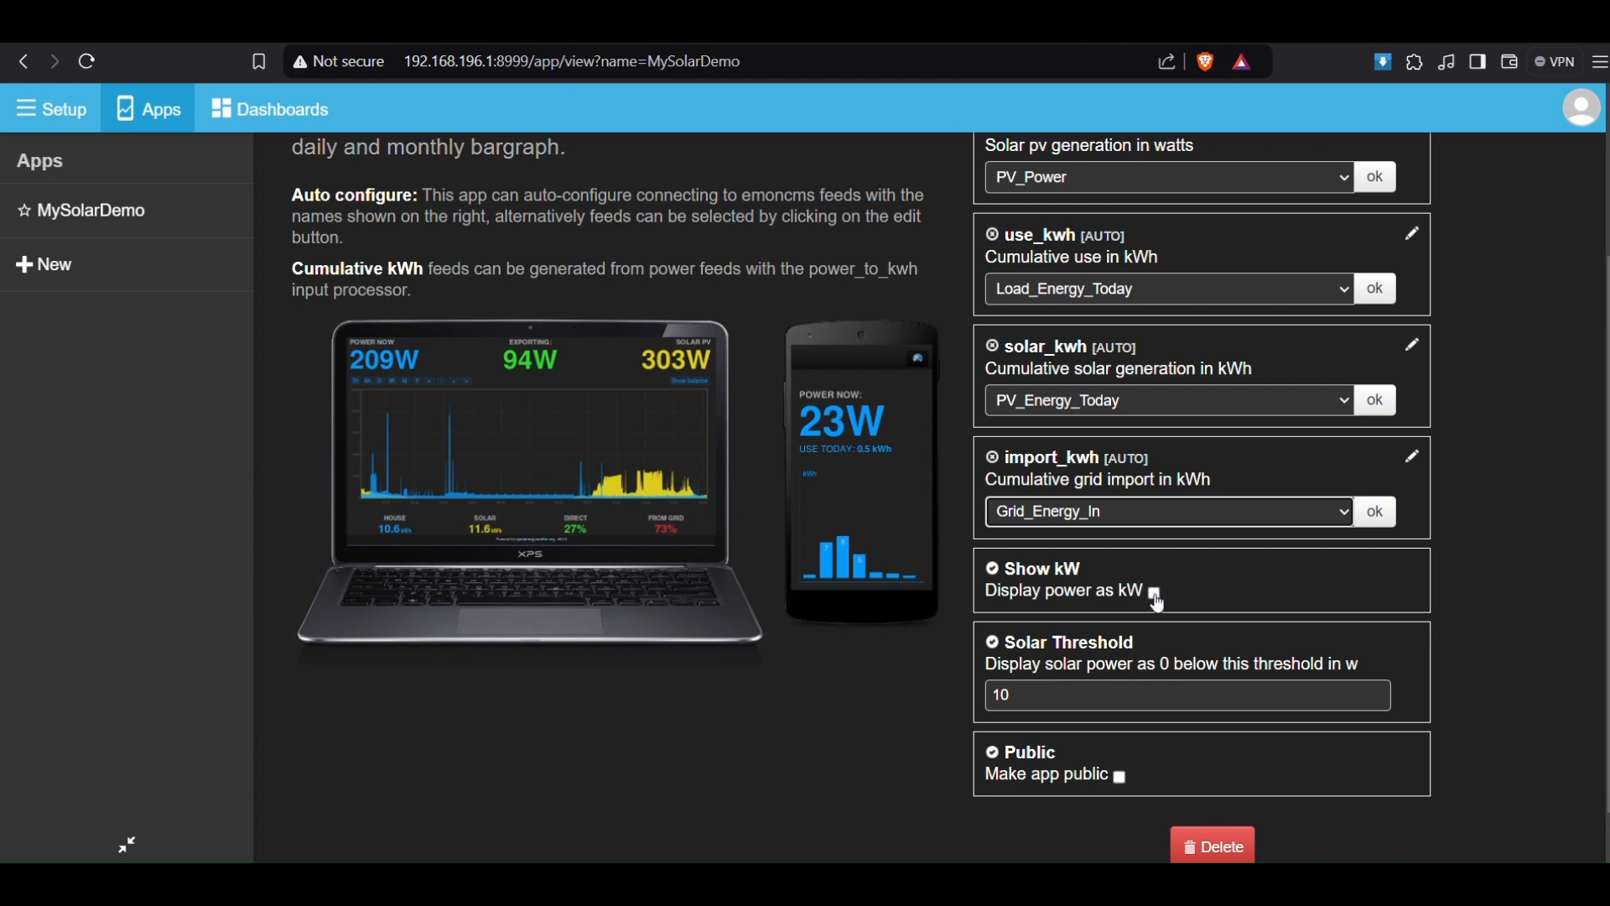
left_click(1121, 779)
scroll(1122, 755, "down", 1)
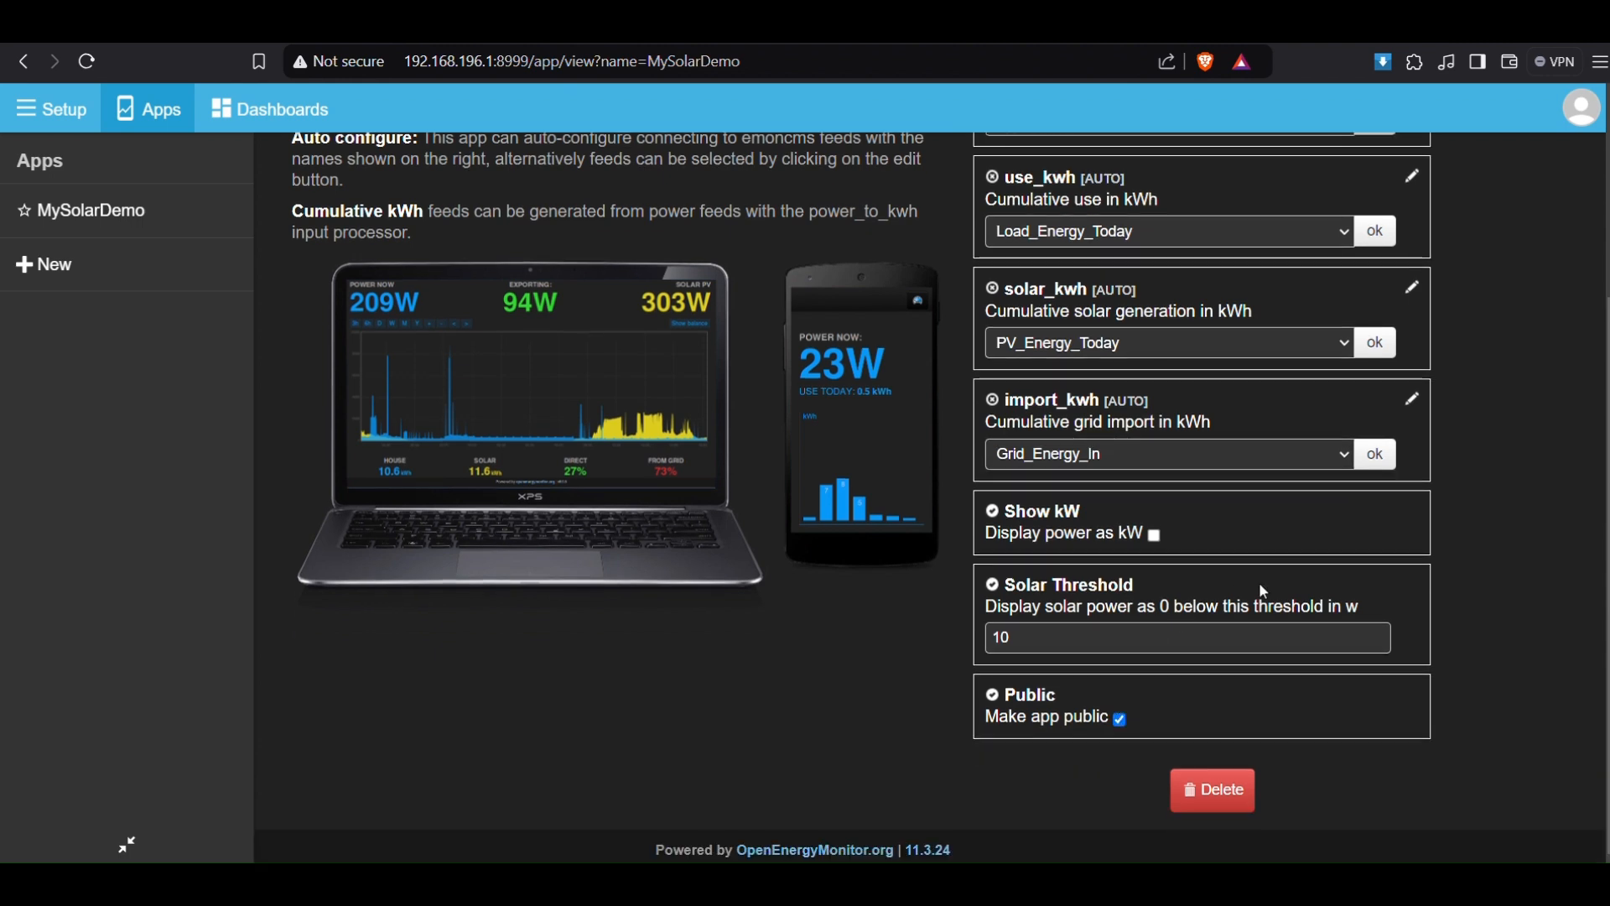
Step: Confirm the feed selections for import_kwh, solar_kwh, use_kwh, solar and use, and launch the app
left_click(1376, 455)
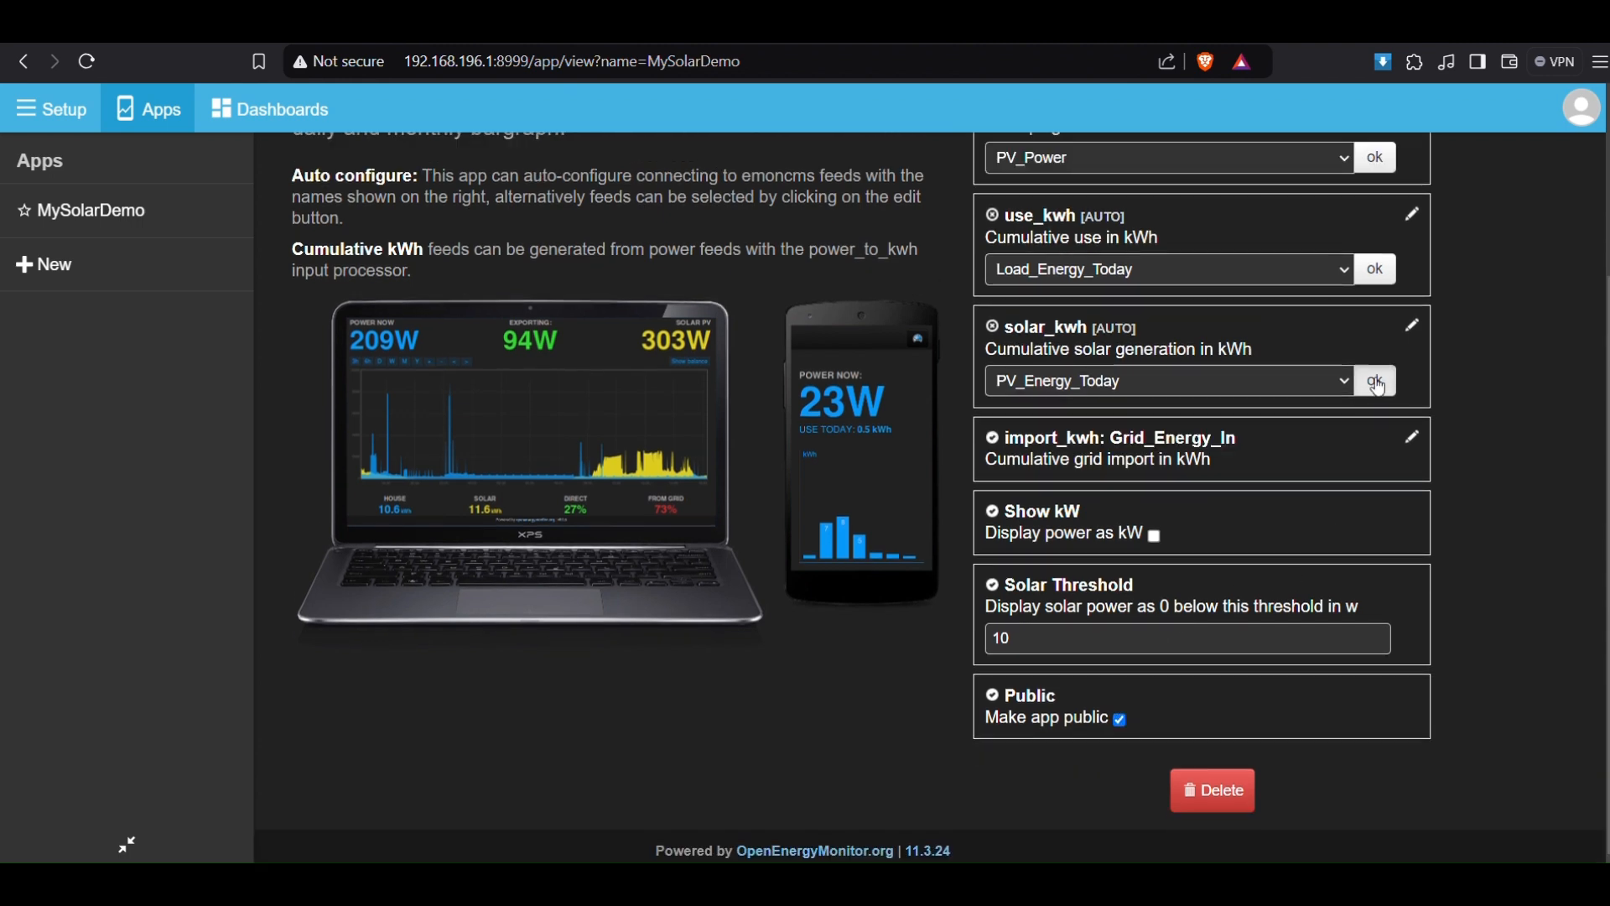
left_click(1376, 380)
left_click(1376, 307)
left_click(1375, 231)
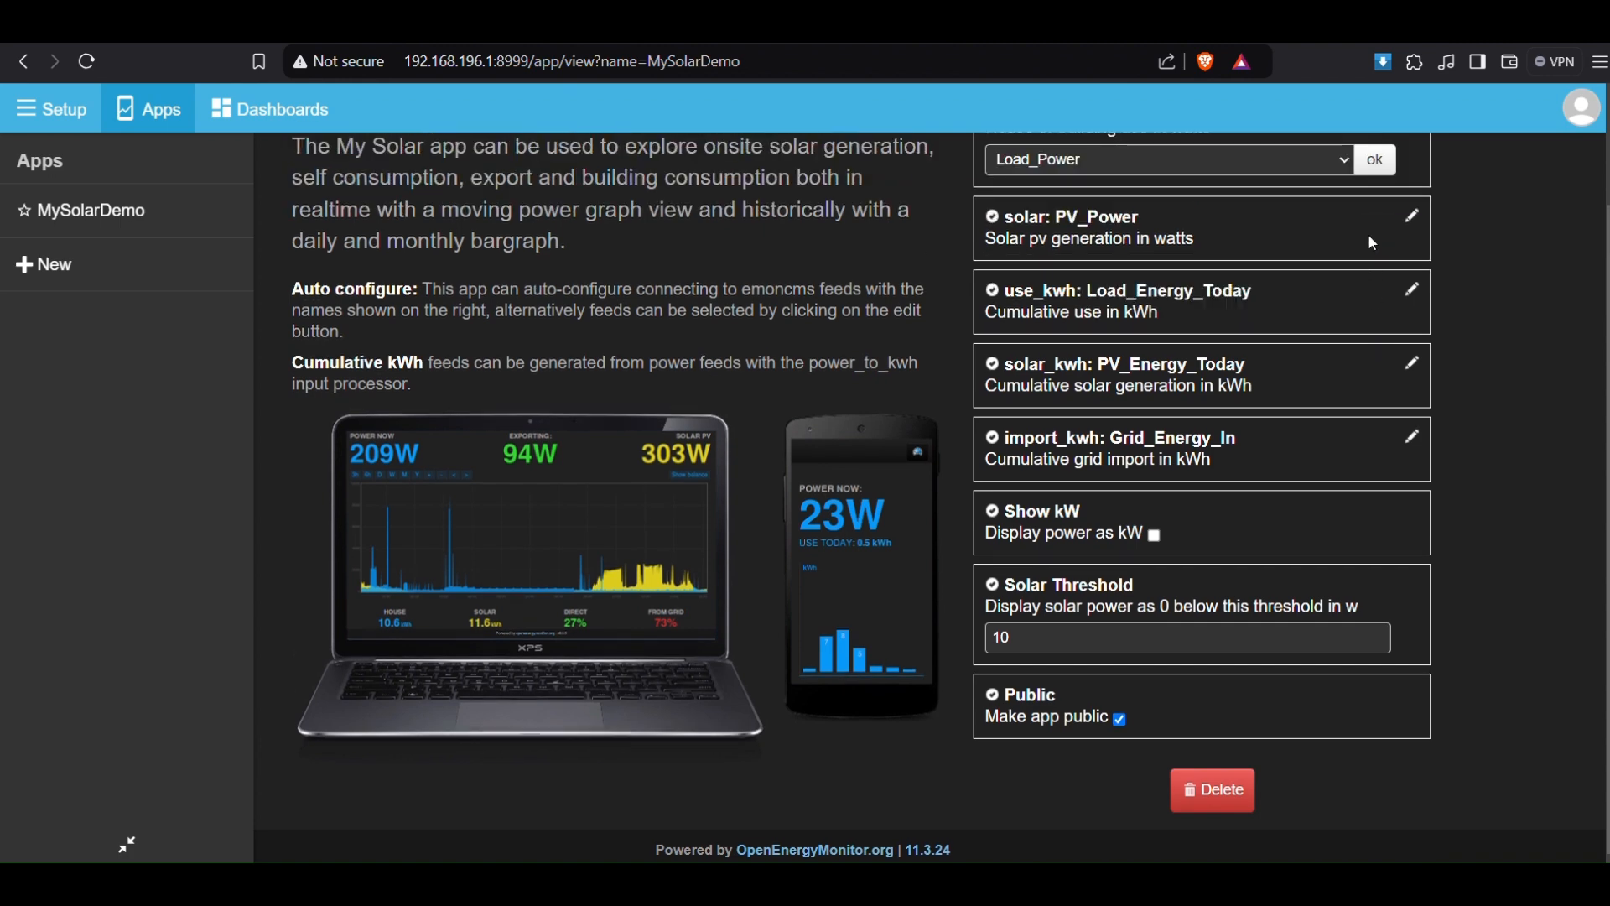
left_click(1368, 233)
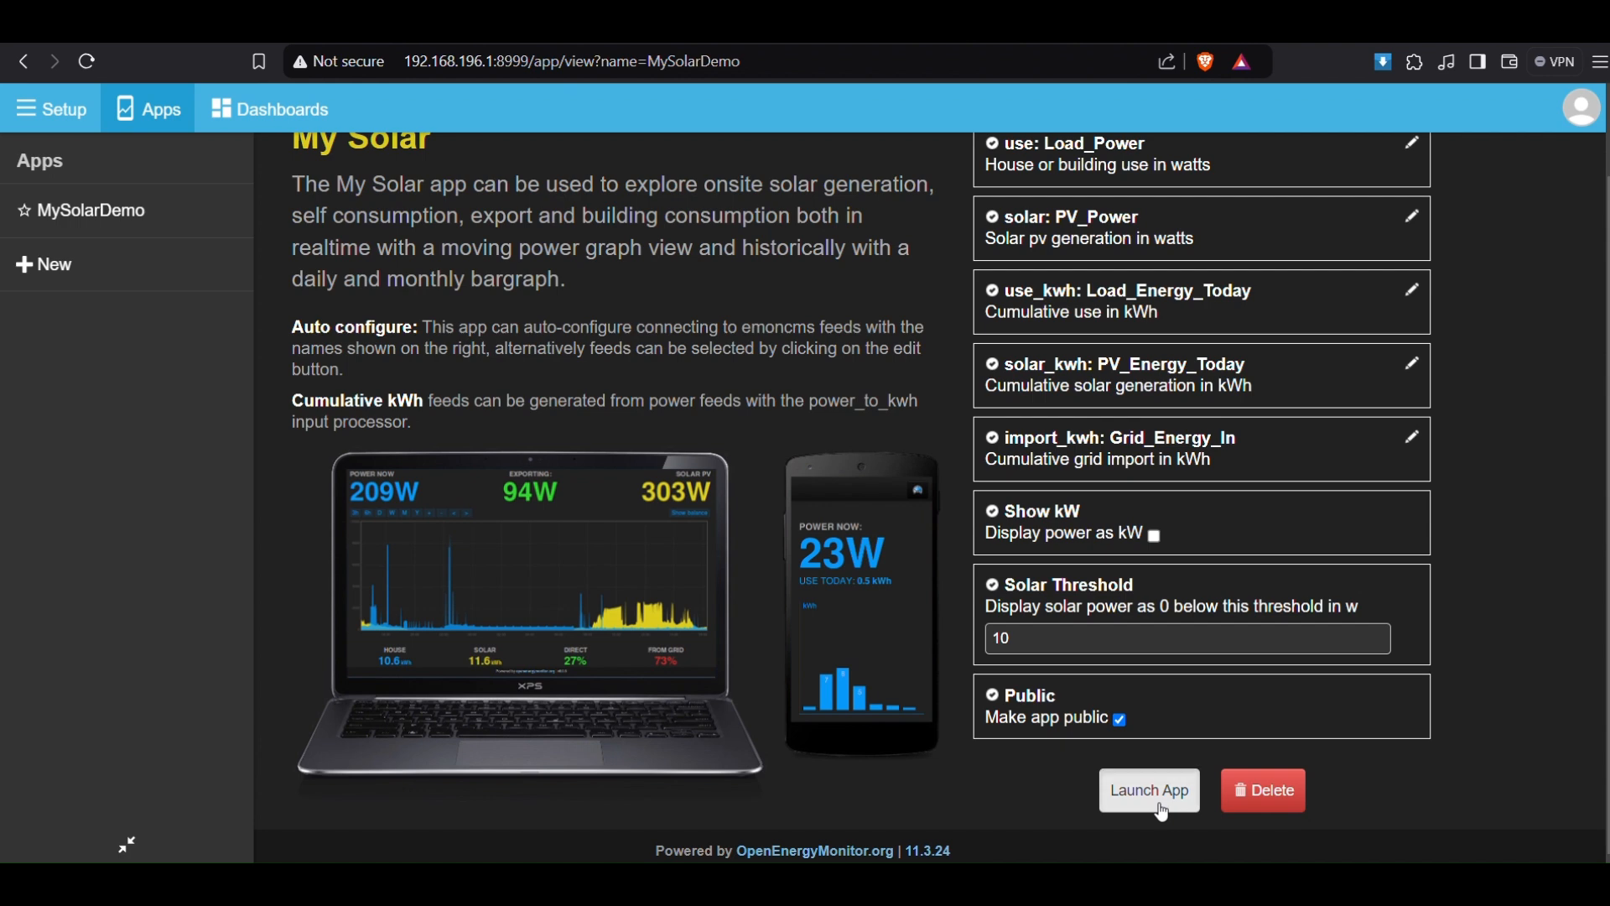
left_click(1164, 811)
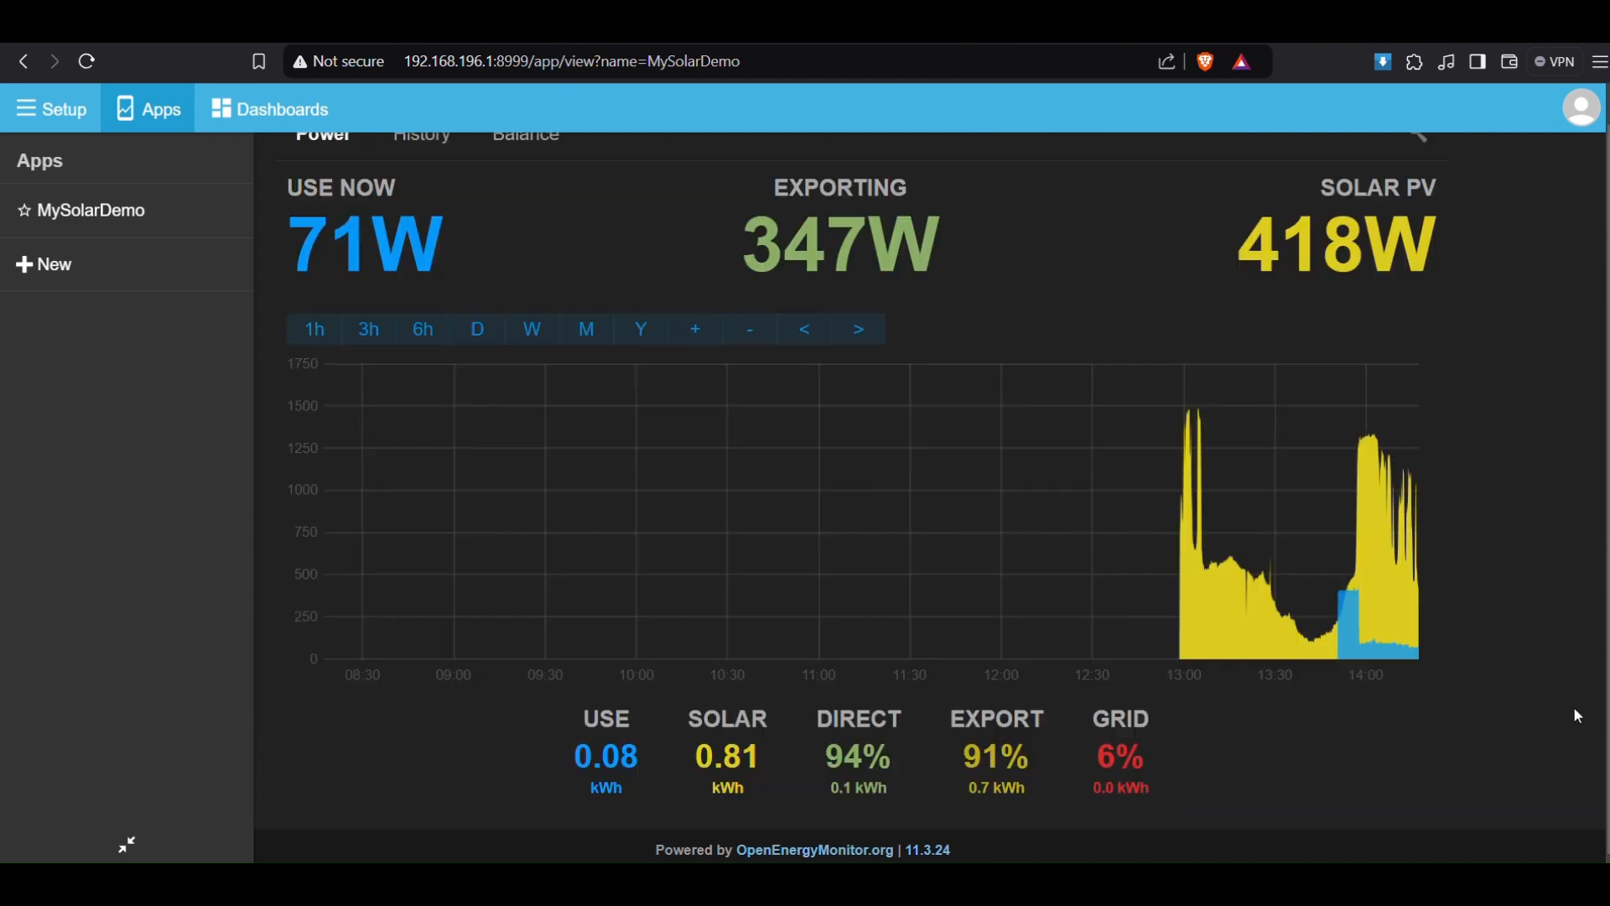
Step: Collapse the sidebar and examine the power graph over 3-hour, 6-hour, day, week and month ranges
left_click(134, 837)
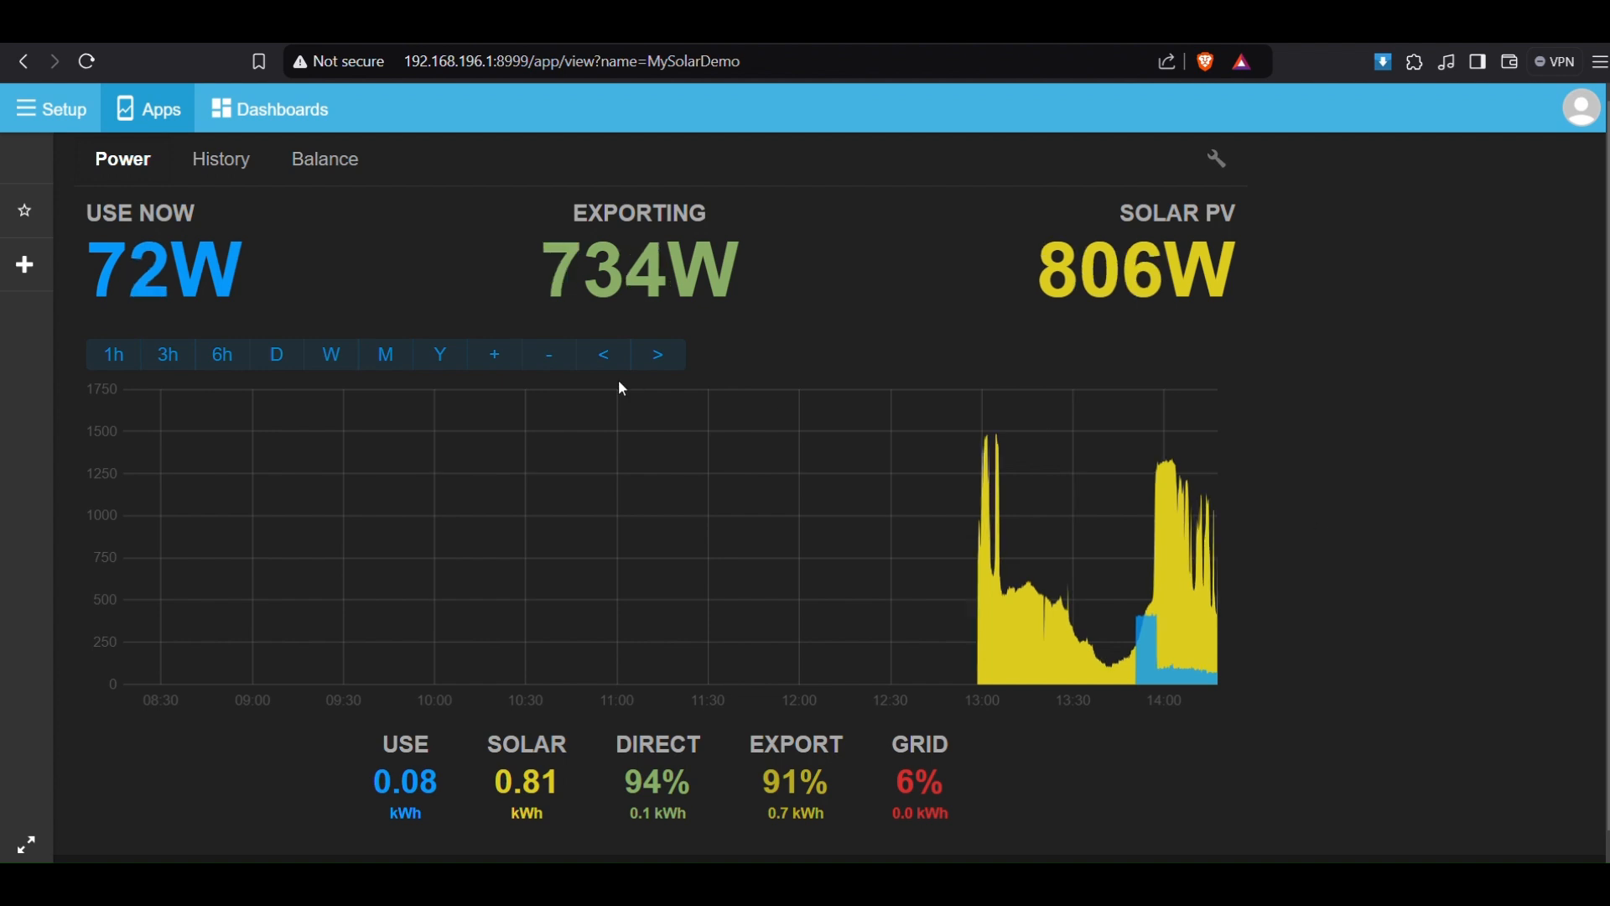
left_click(168, 369)
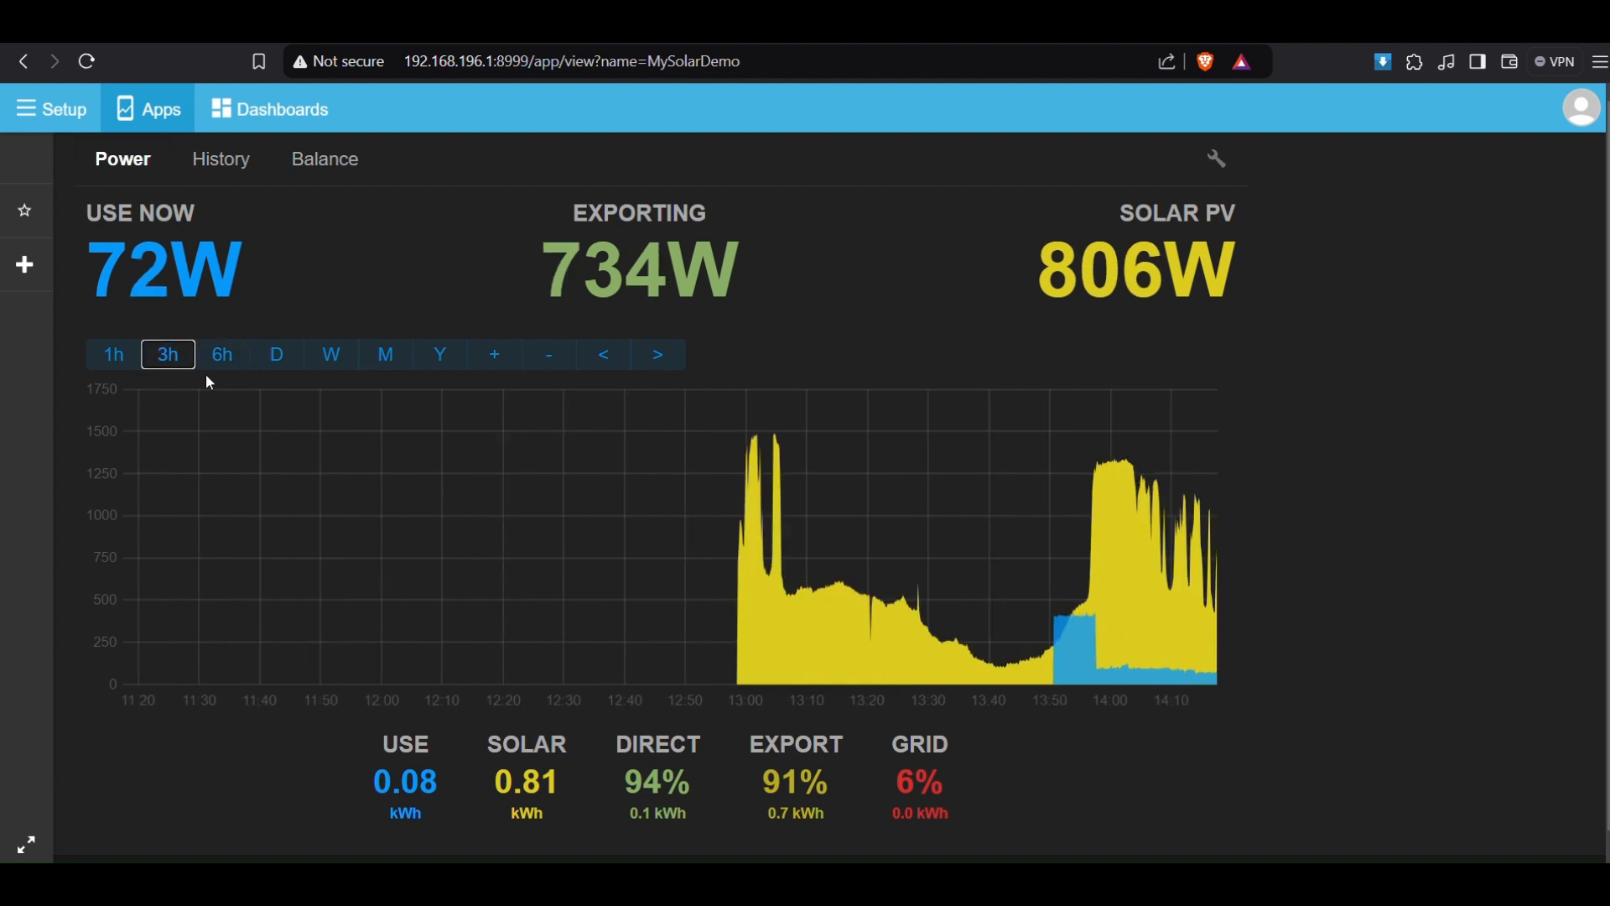
left_click(219, 354)
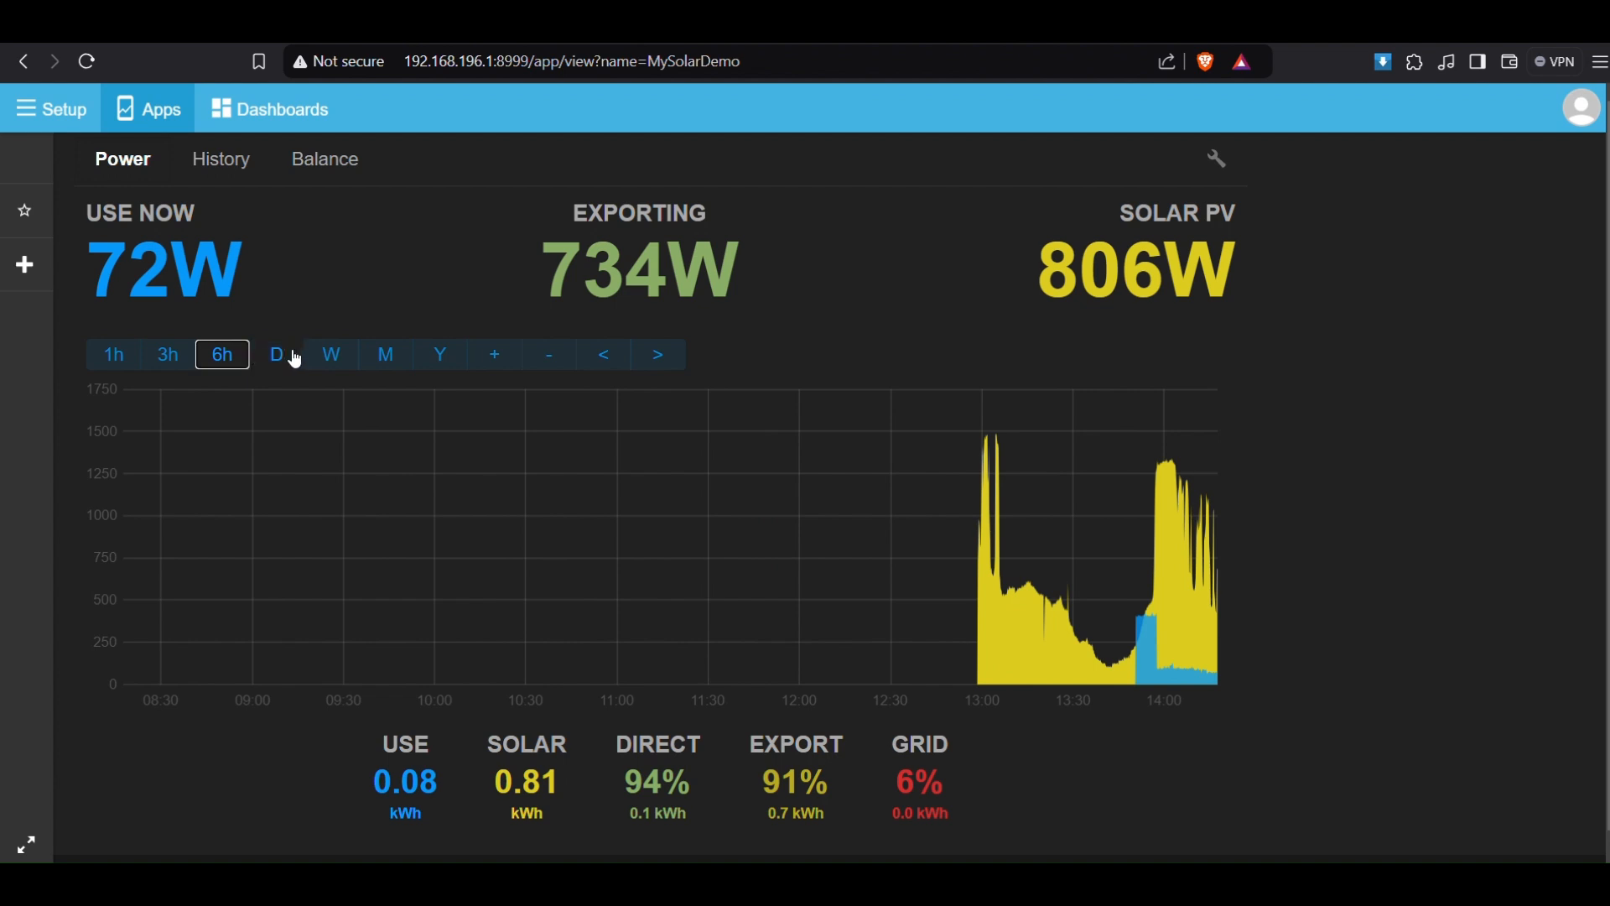
left_click(254, 357)
left_click(323, 363)
left_click(379, 365)
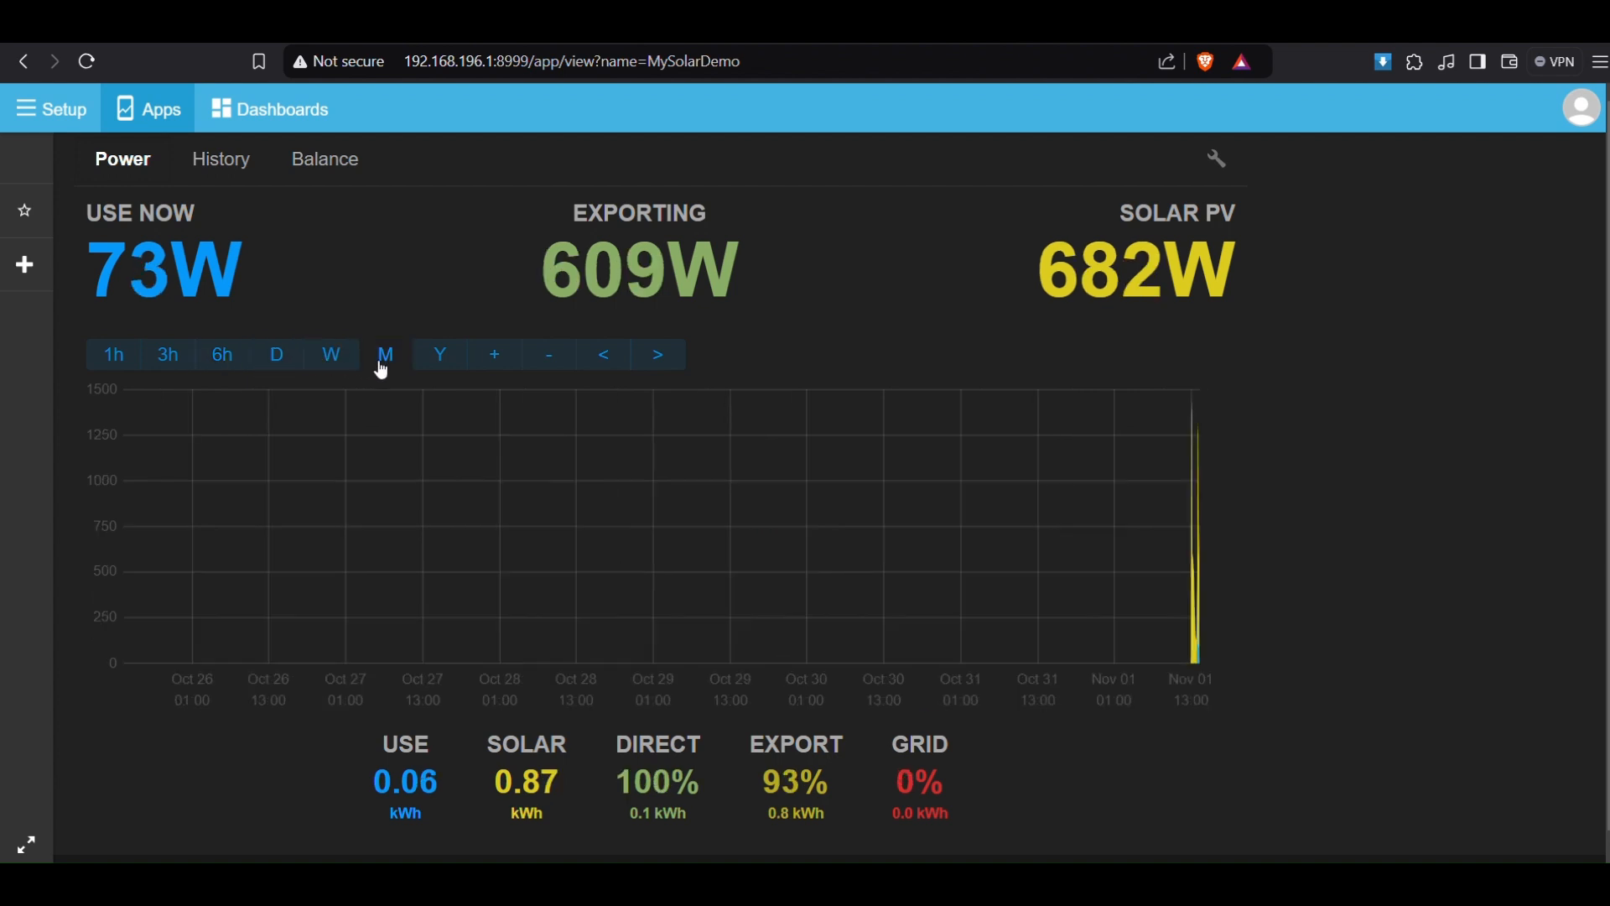
Step: Look at the History view with all data shown, and return to the Power view to check the energy totals
left_click(249, 170)
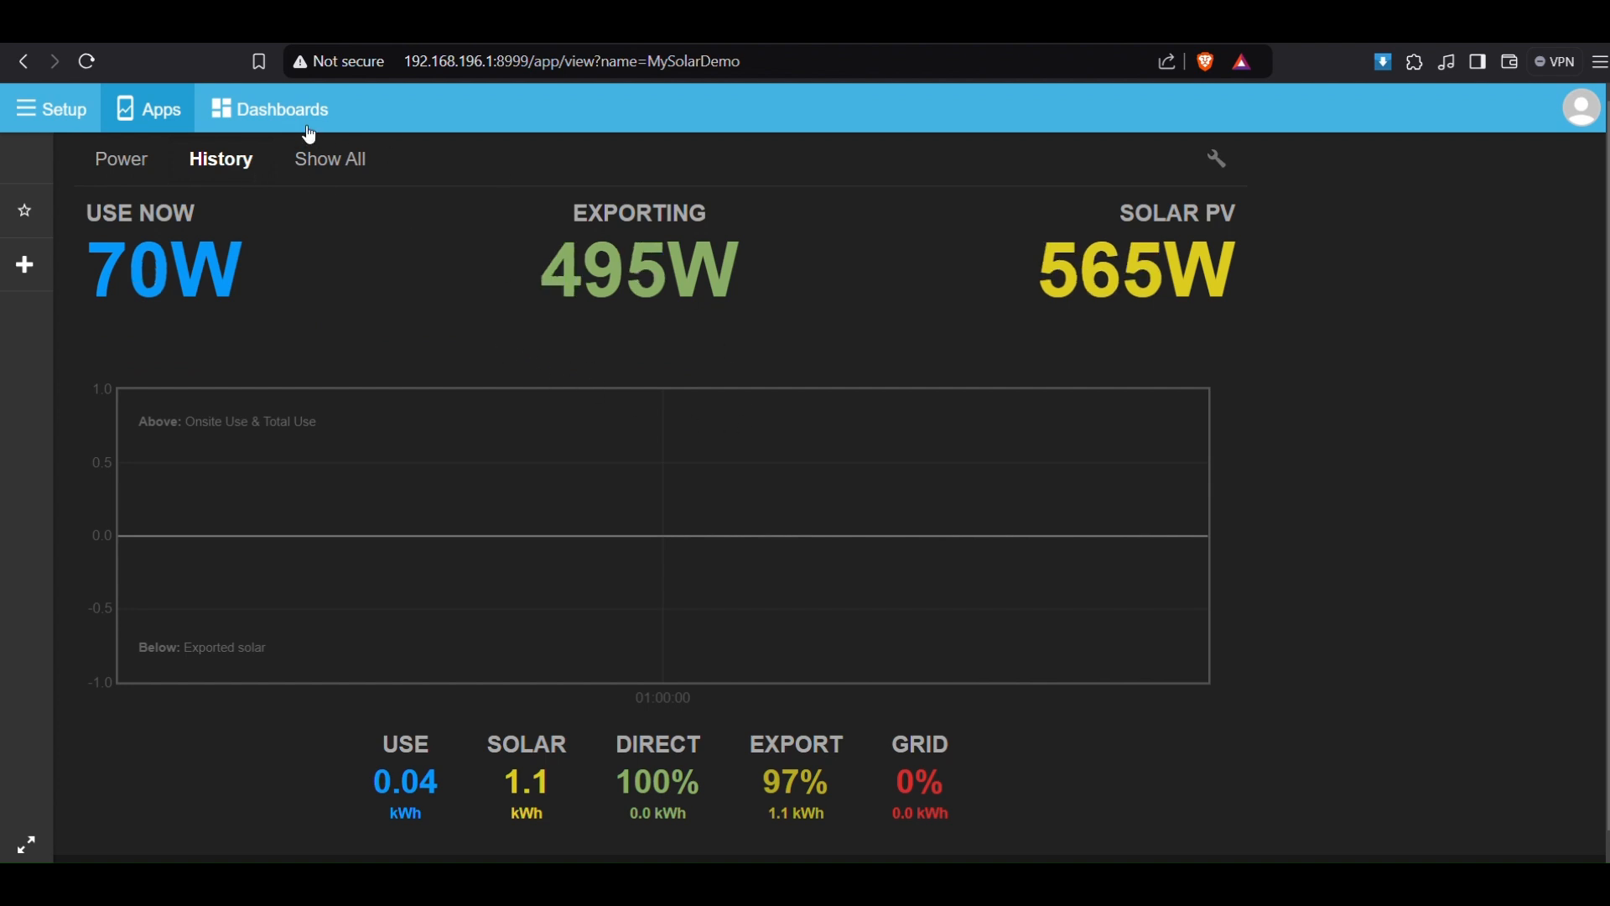
left_click(313, 159)
left_click(145, 177)
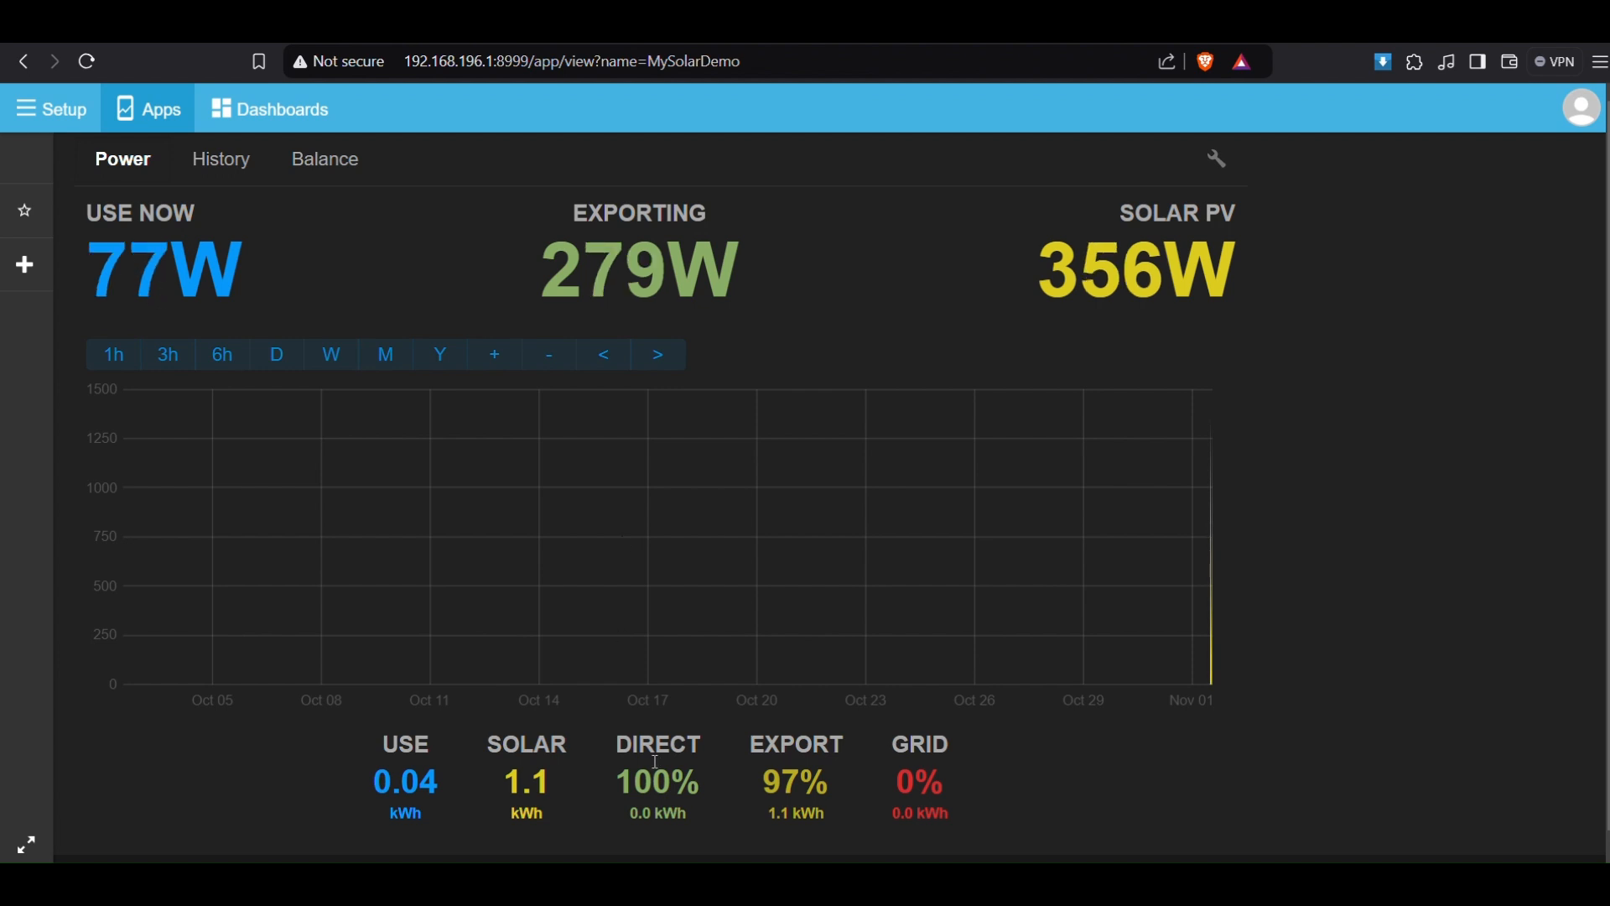
scroll(727, 732, "down", 1)
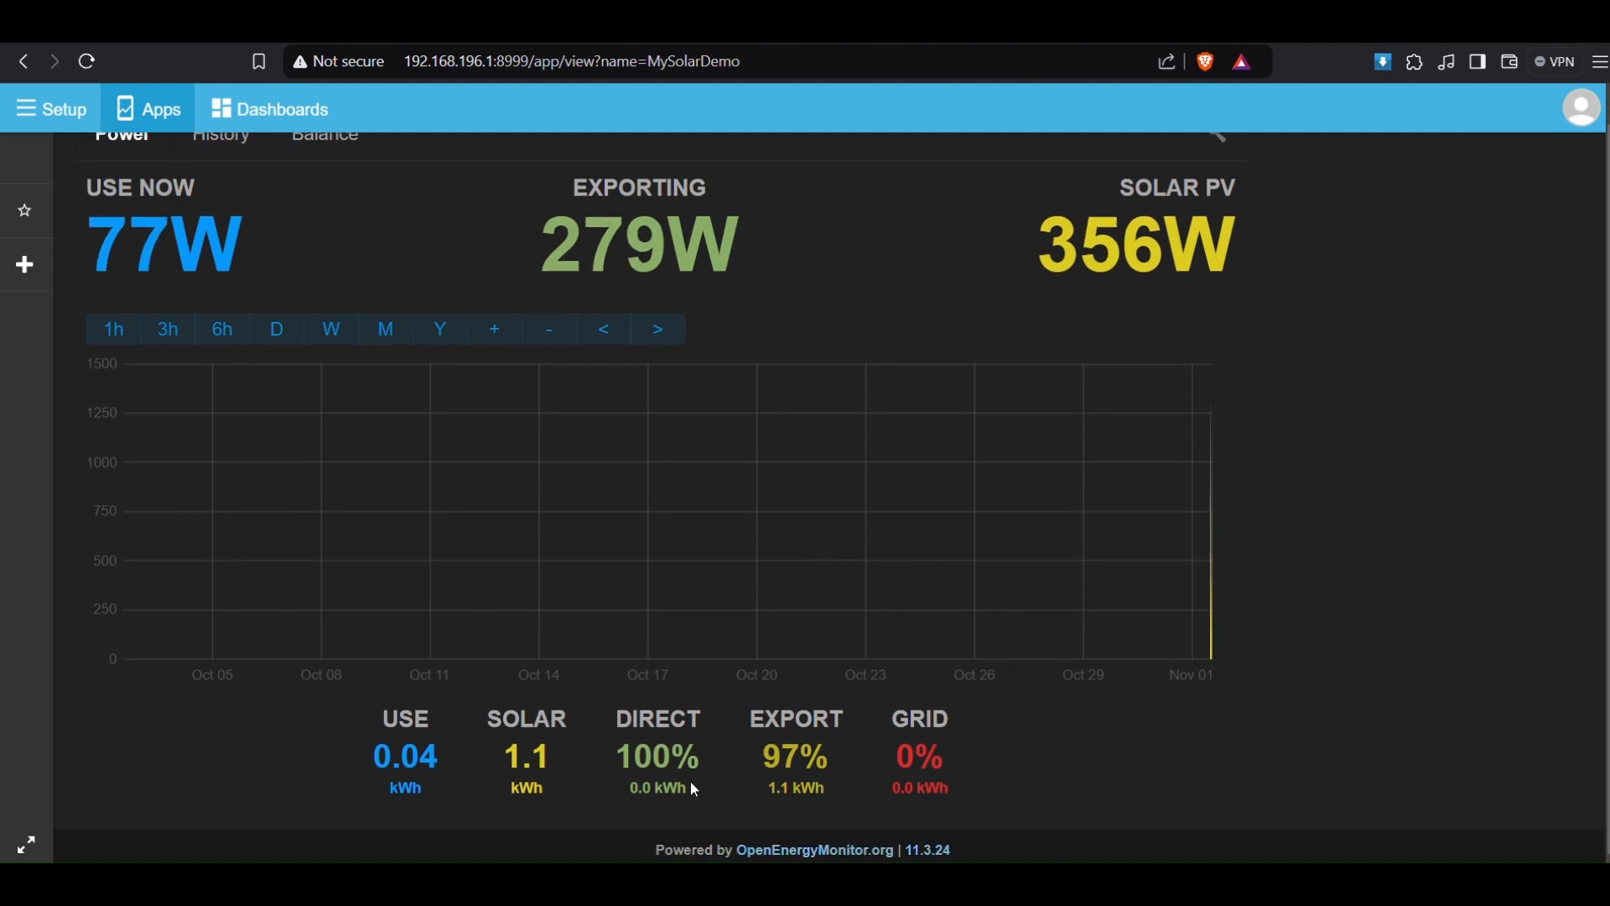
scroll(738, 558, "up", 1)
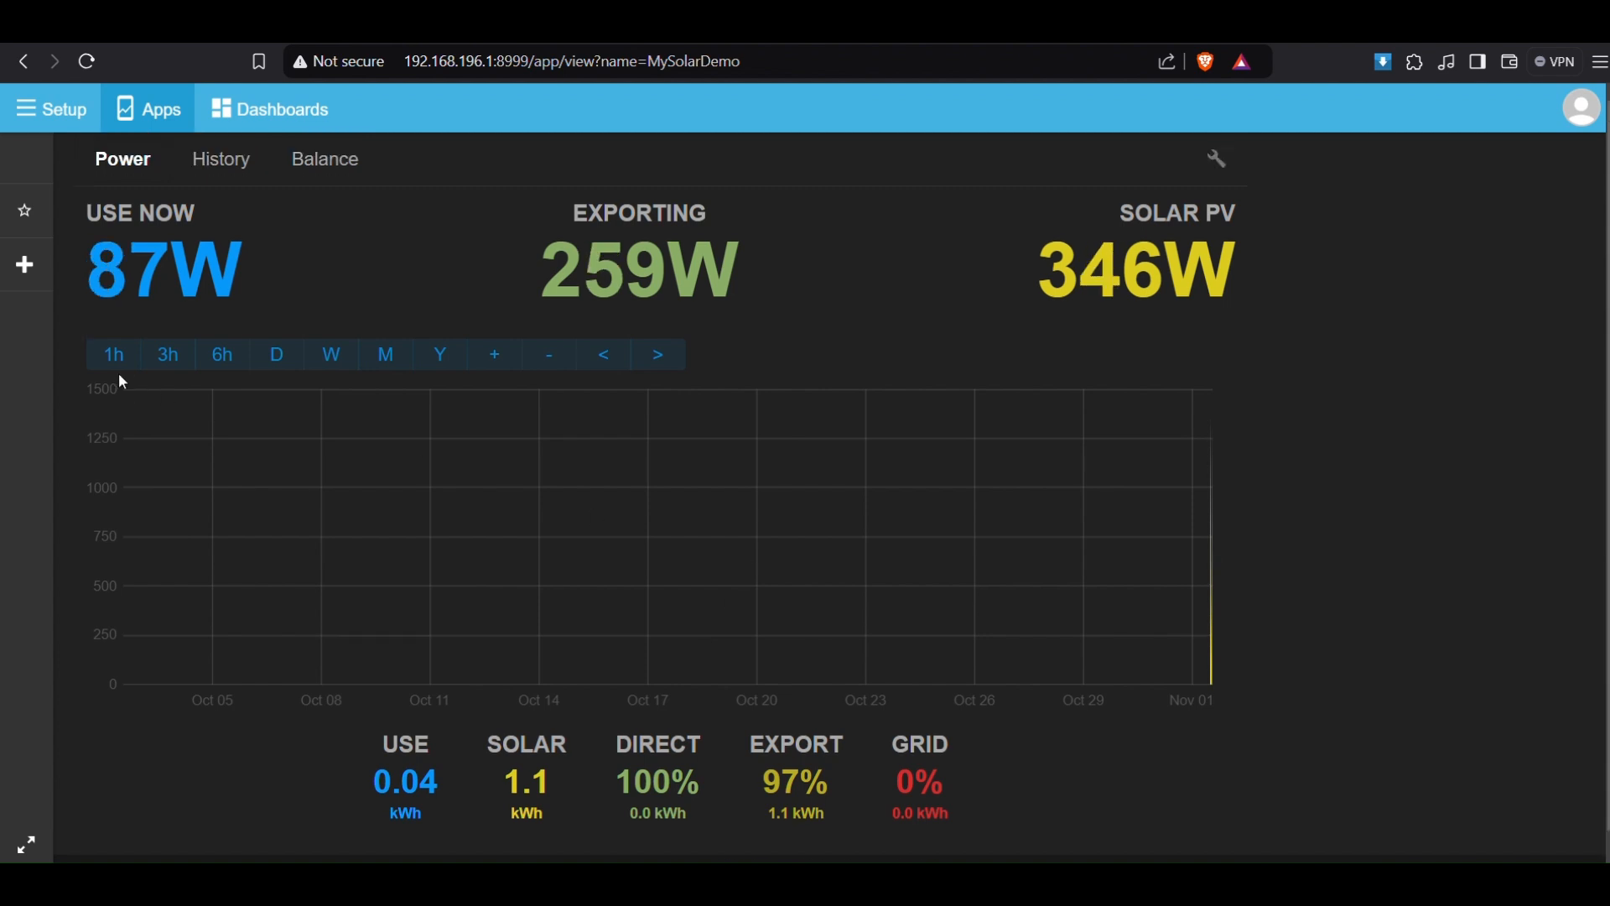
Step: Create a new instance of the My Solar Battery app named MySolarBatteryDemo
left_click(27, 273)
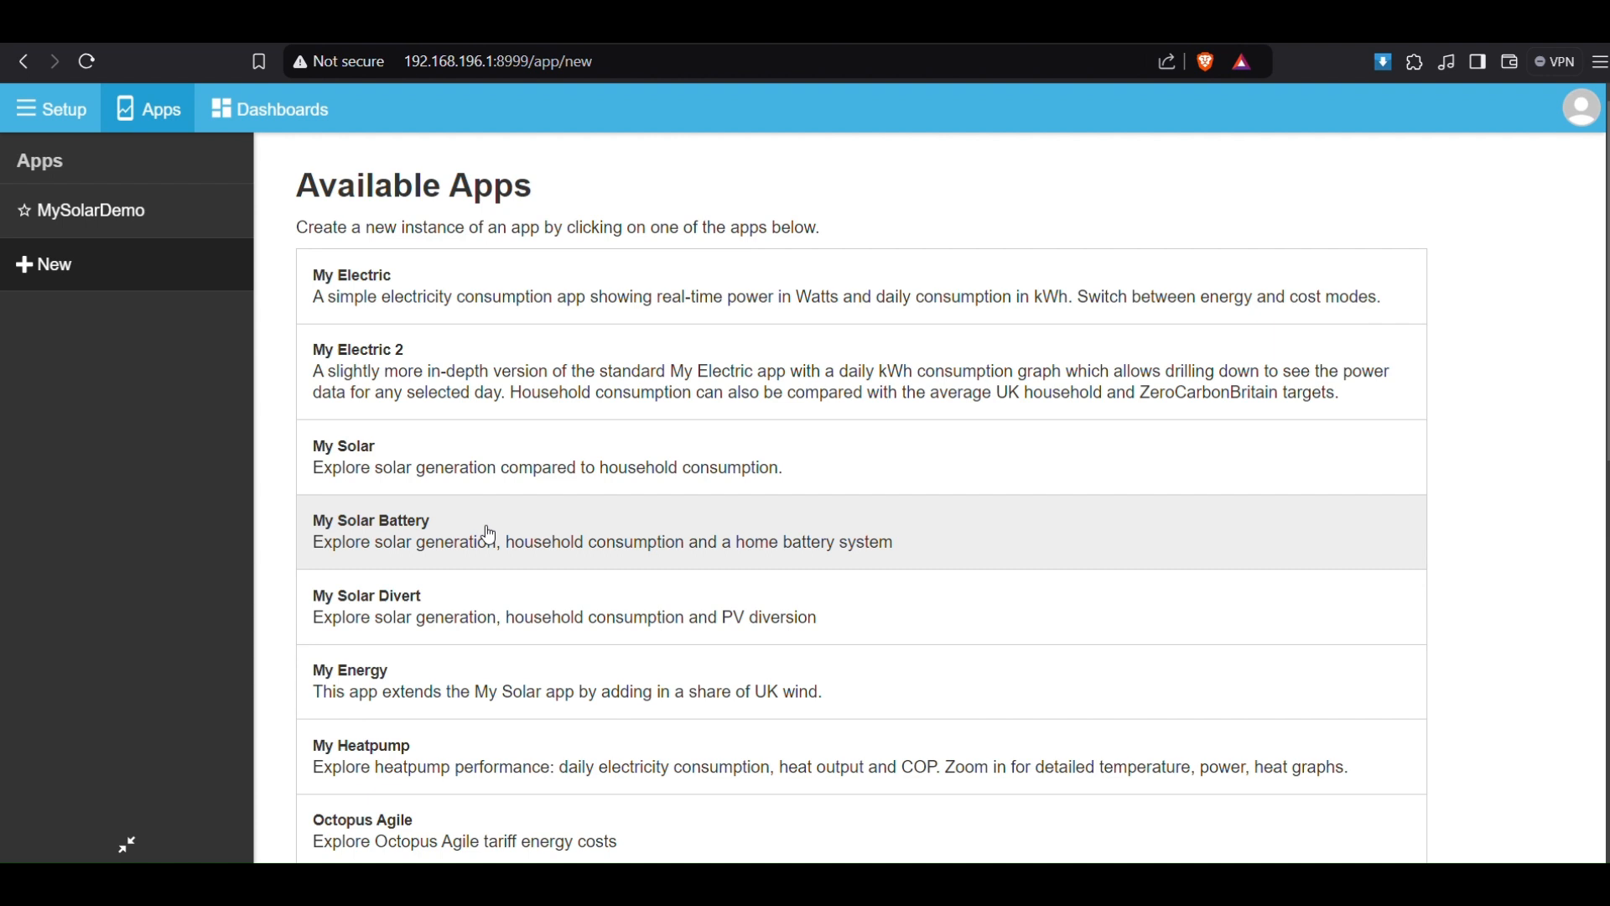
left_click(491, 535)
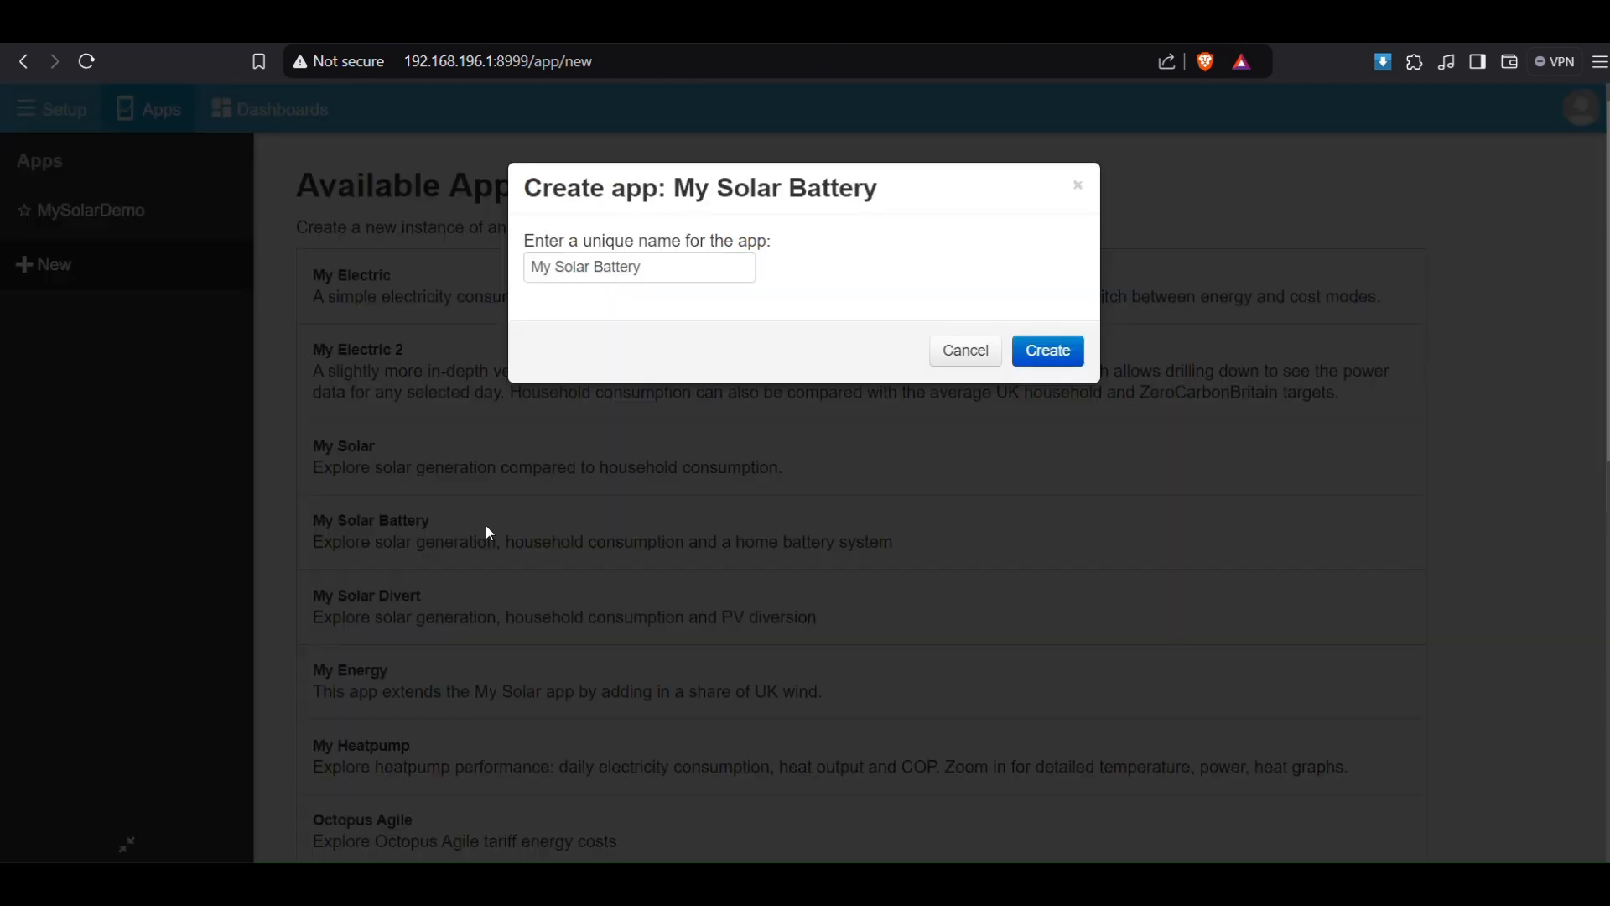
left_click(692, 263)
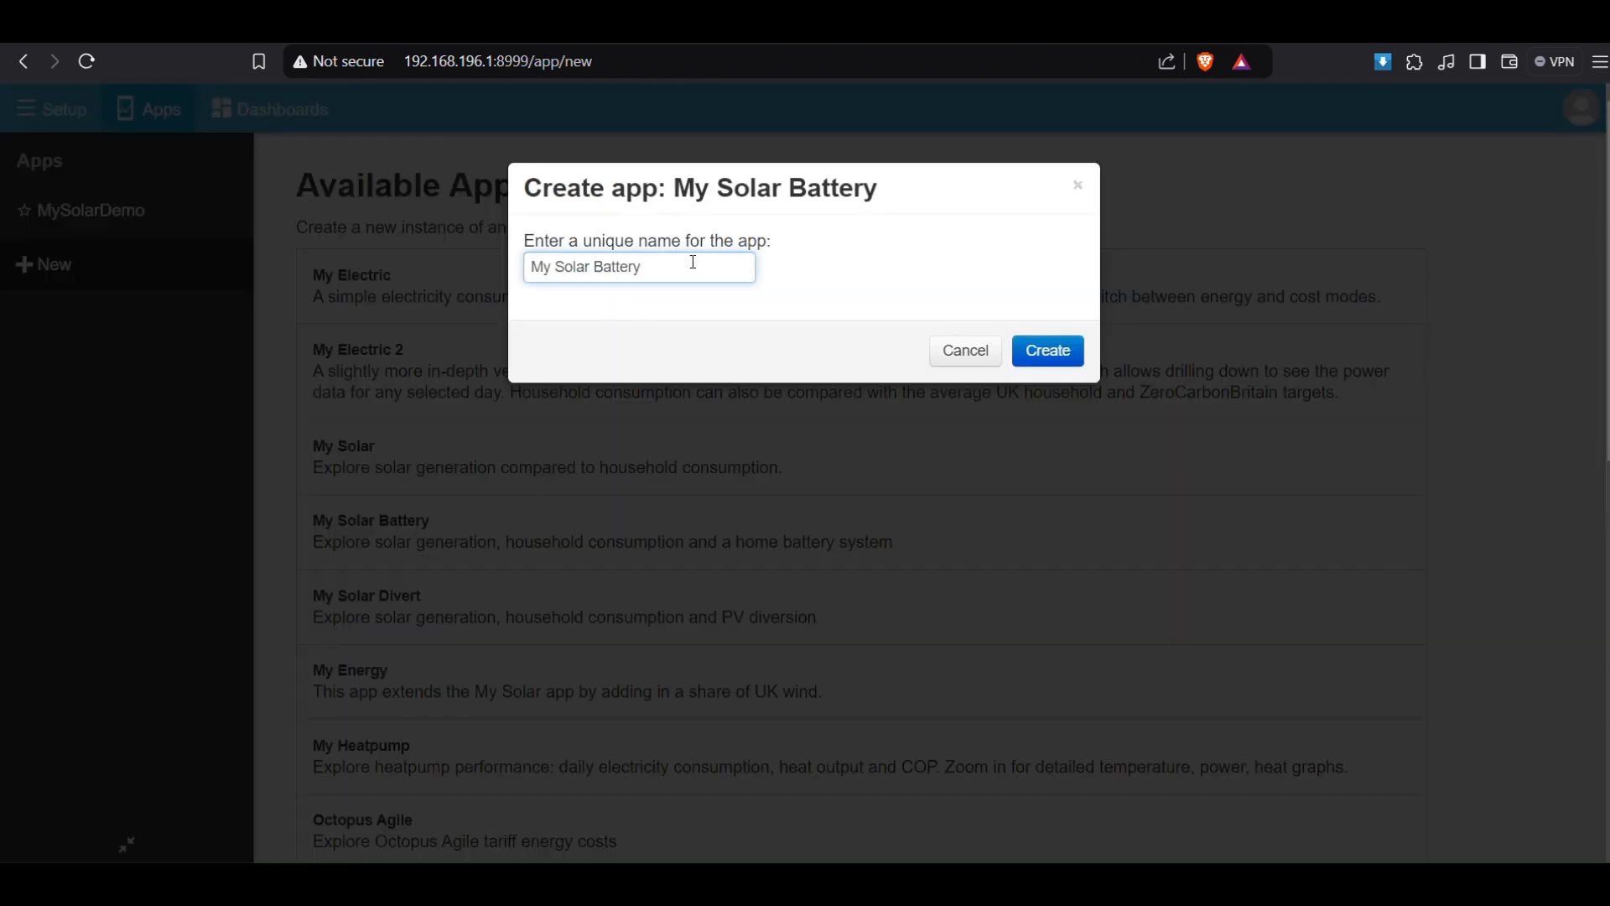
type("Demo")
left_click(1050, 352)
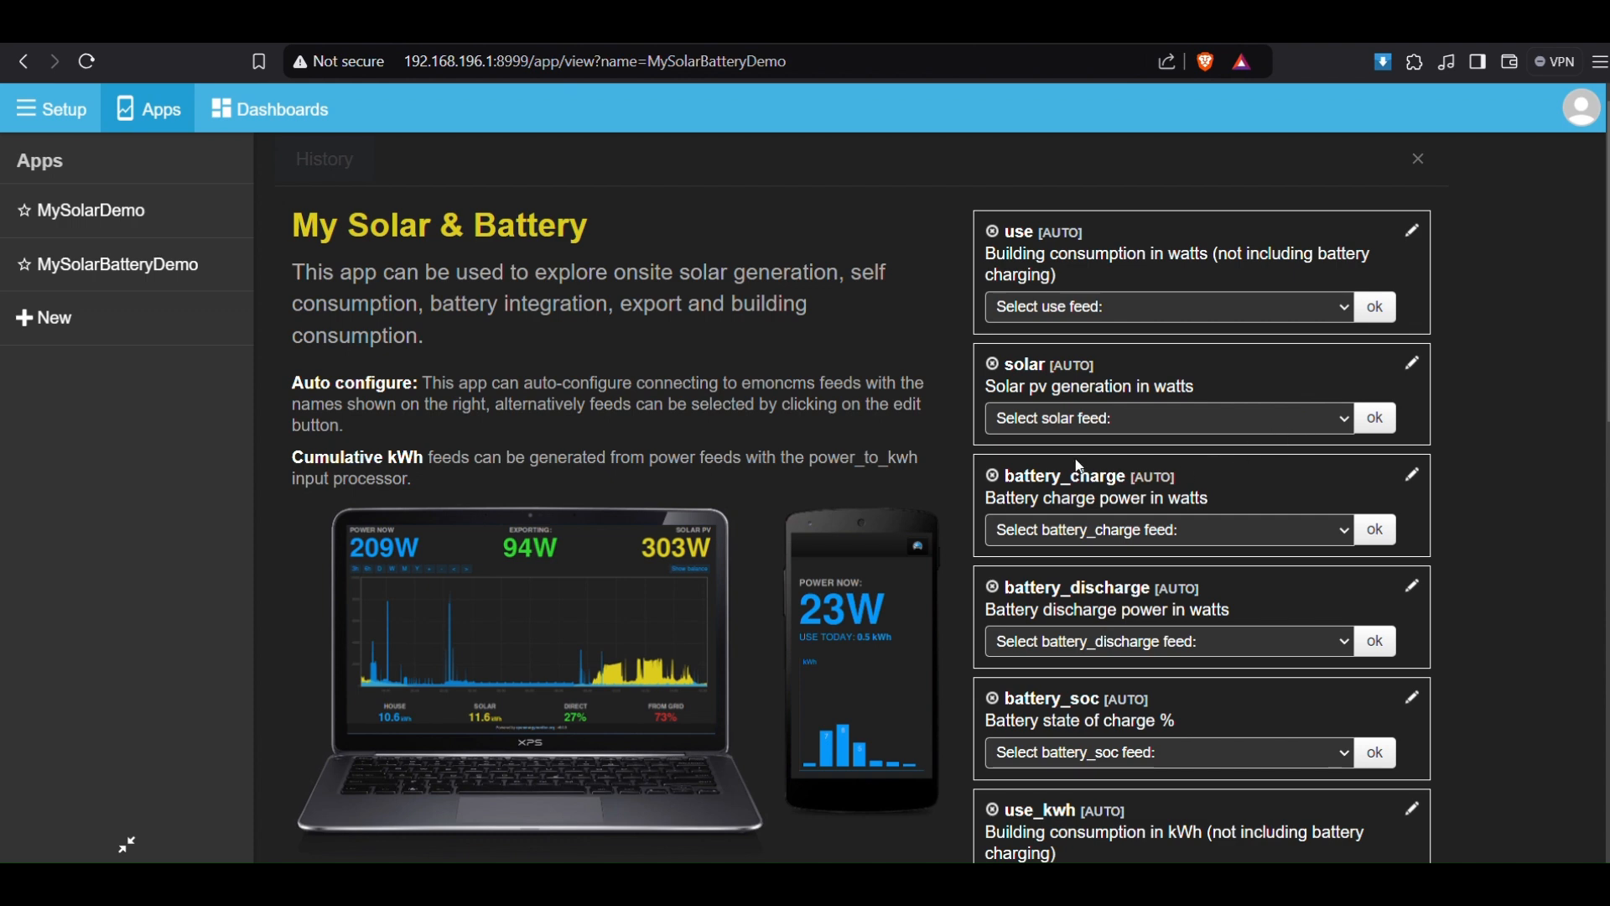
Step: Assign and confirm the Load_Power feed for building consumption (use) and the PV_Power feed for solar generation
left_click(1265, 315)
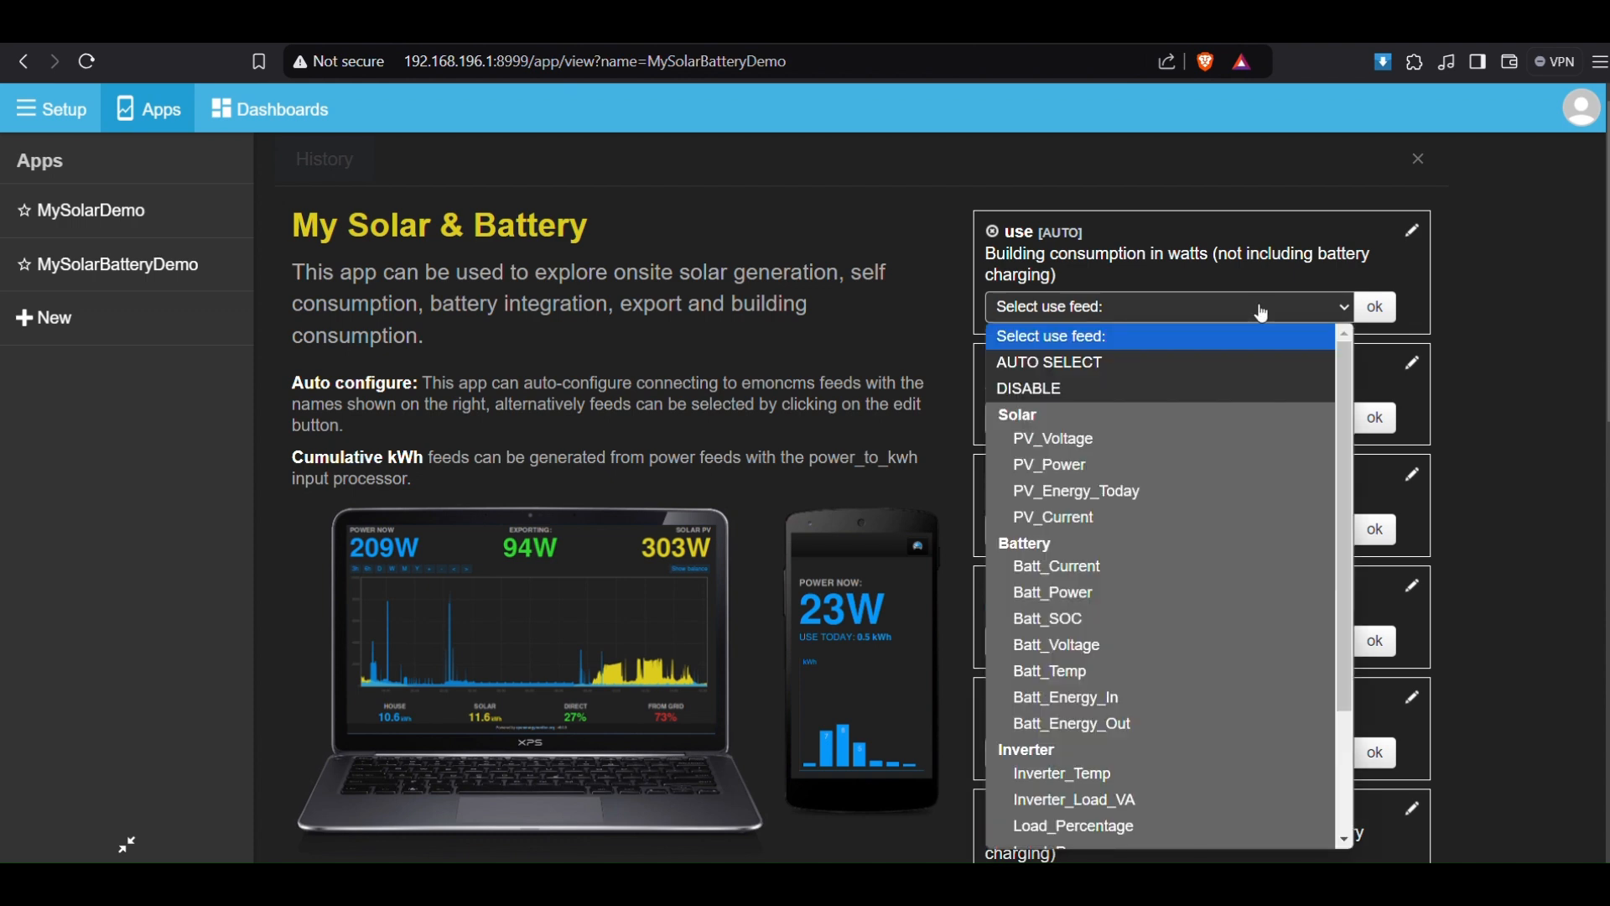
scroll(1235, 488, "down", 2)
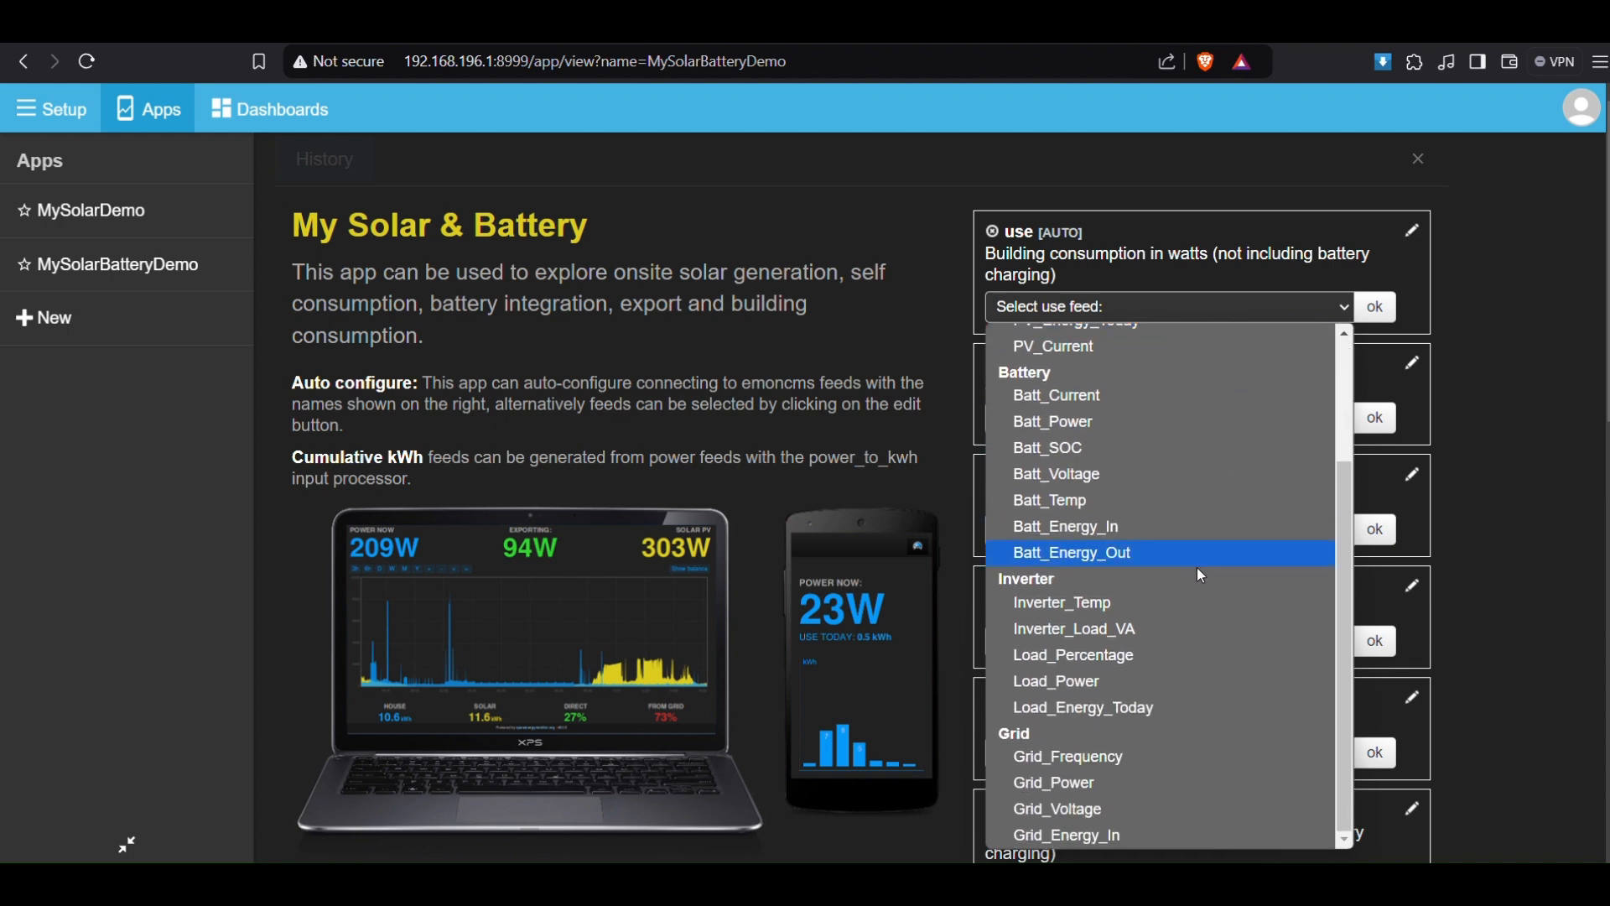
left_click(1119, 679)
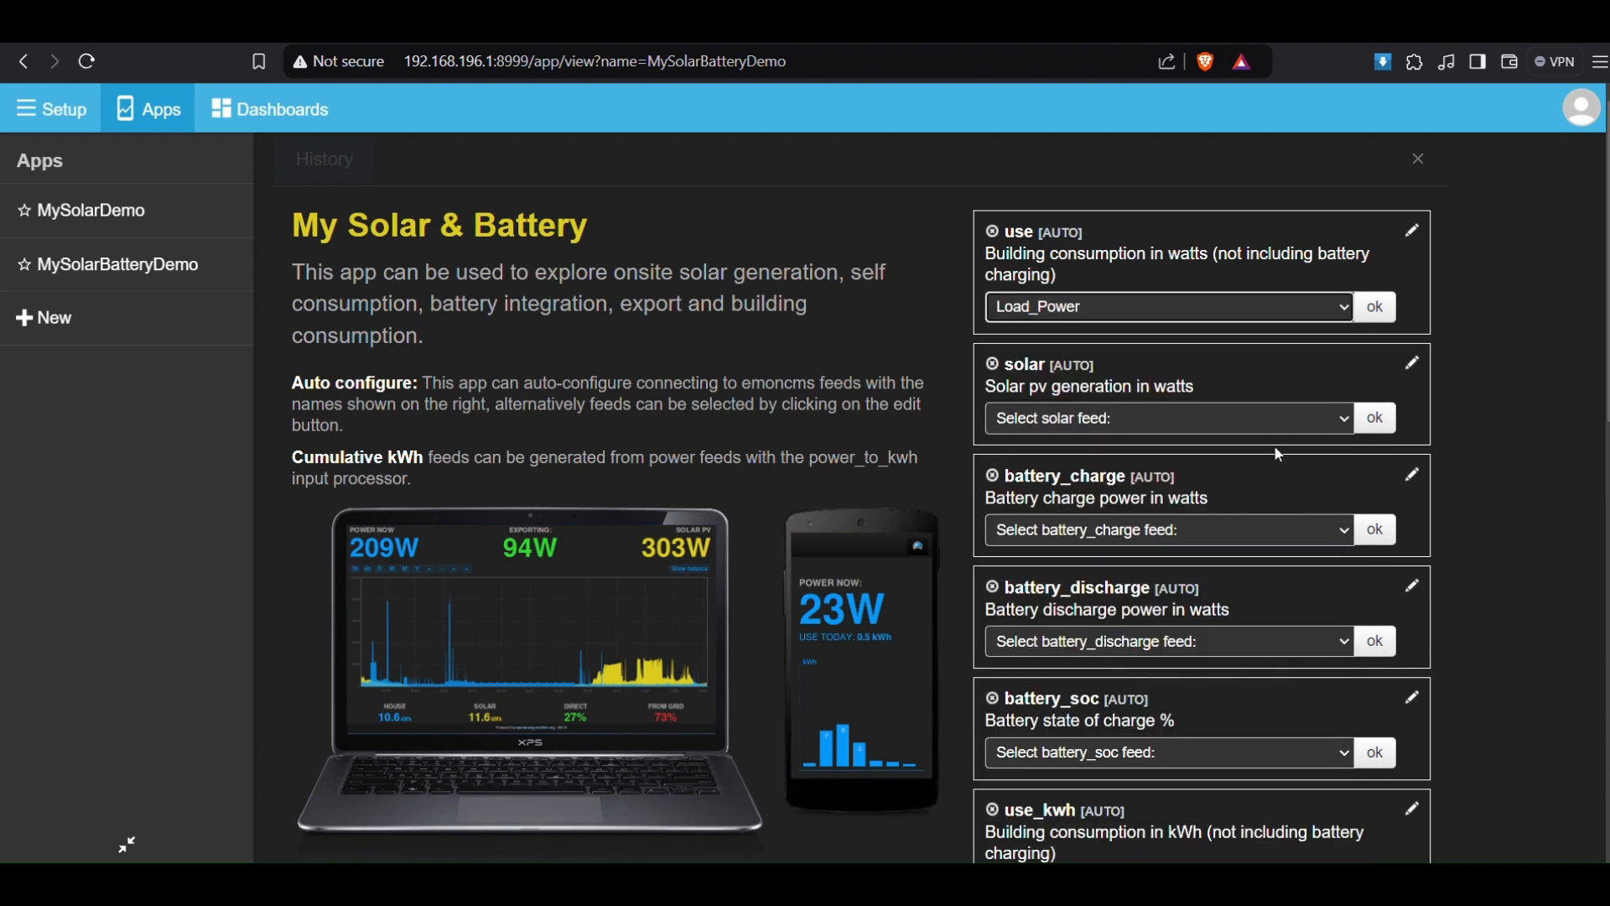
left_click(1262, 419)
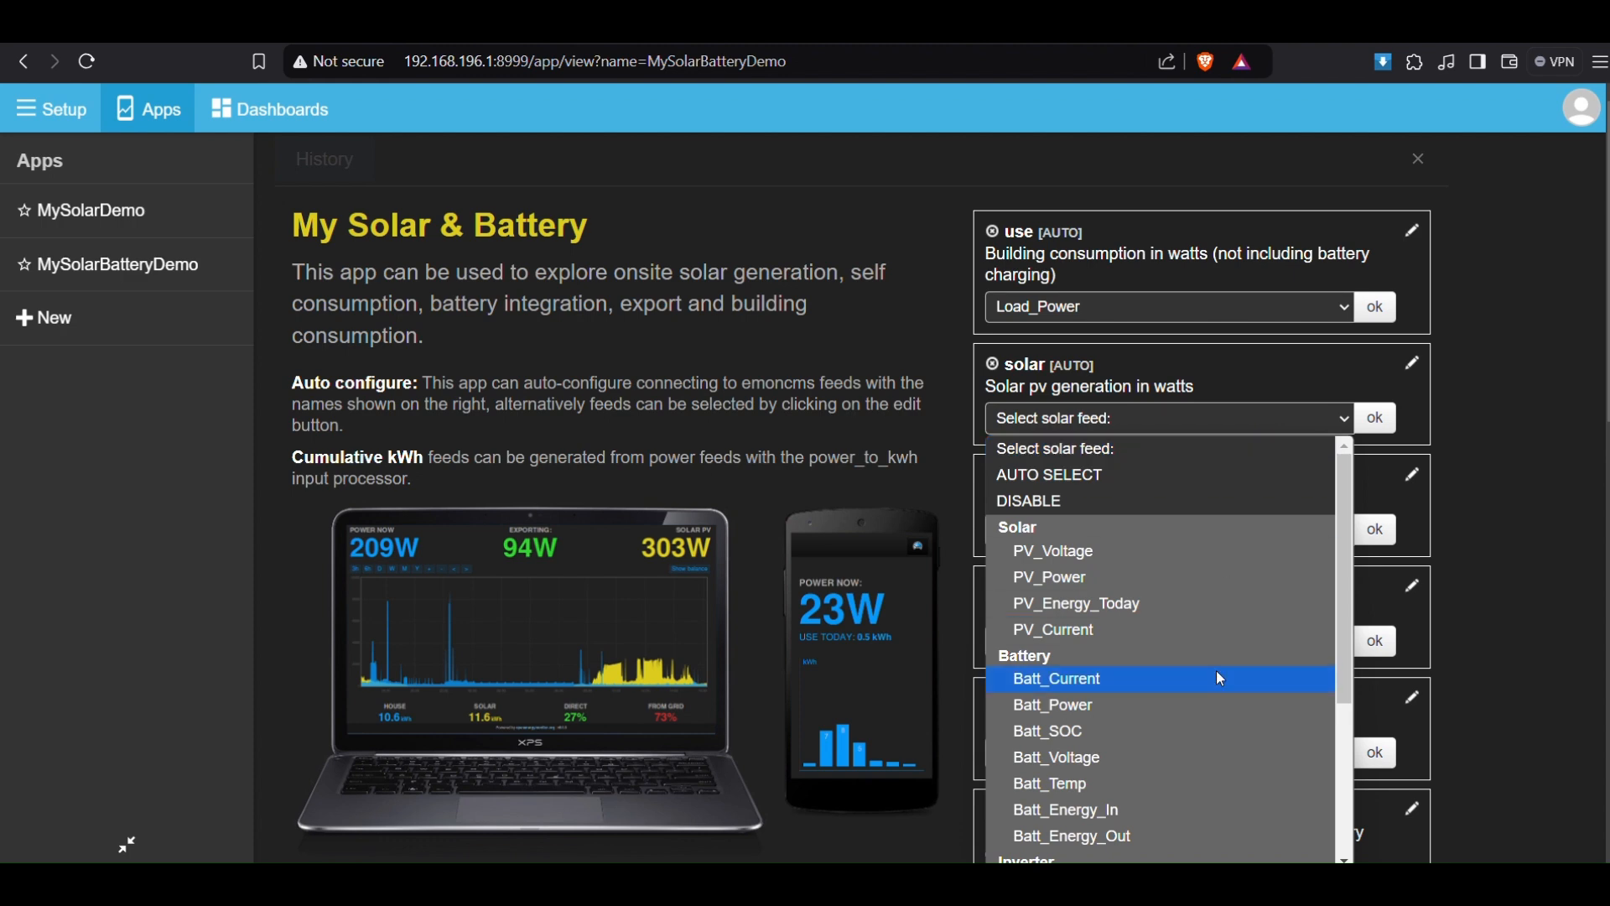
left_click(1155, 577)
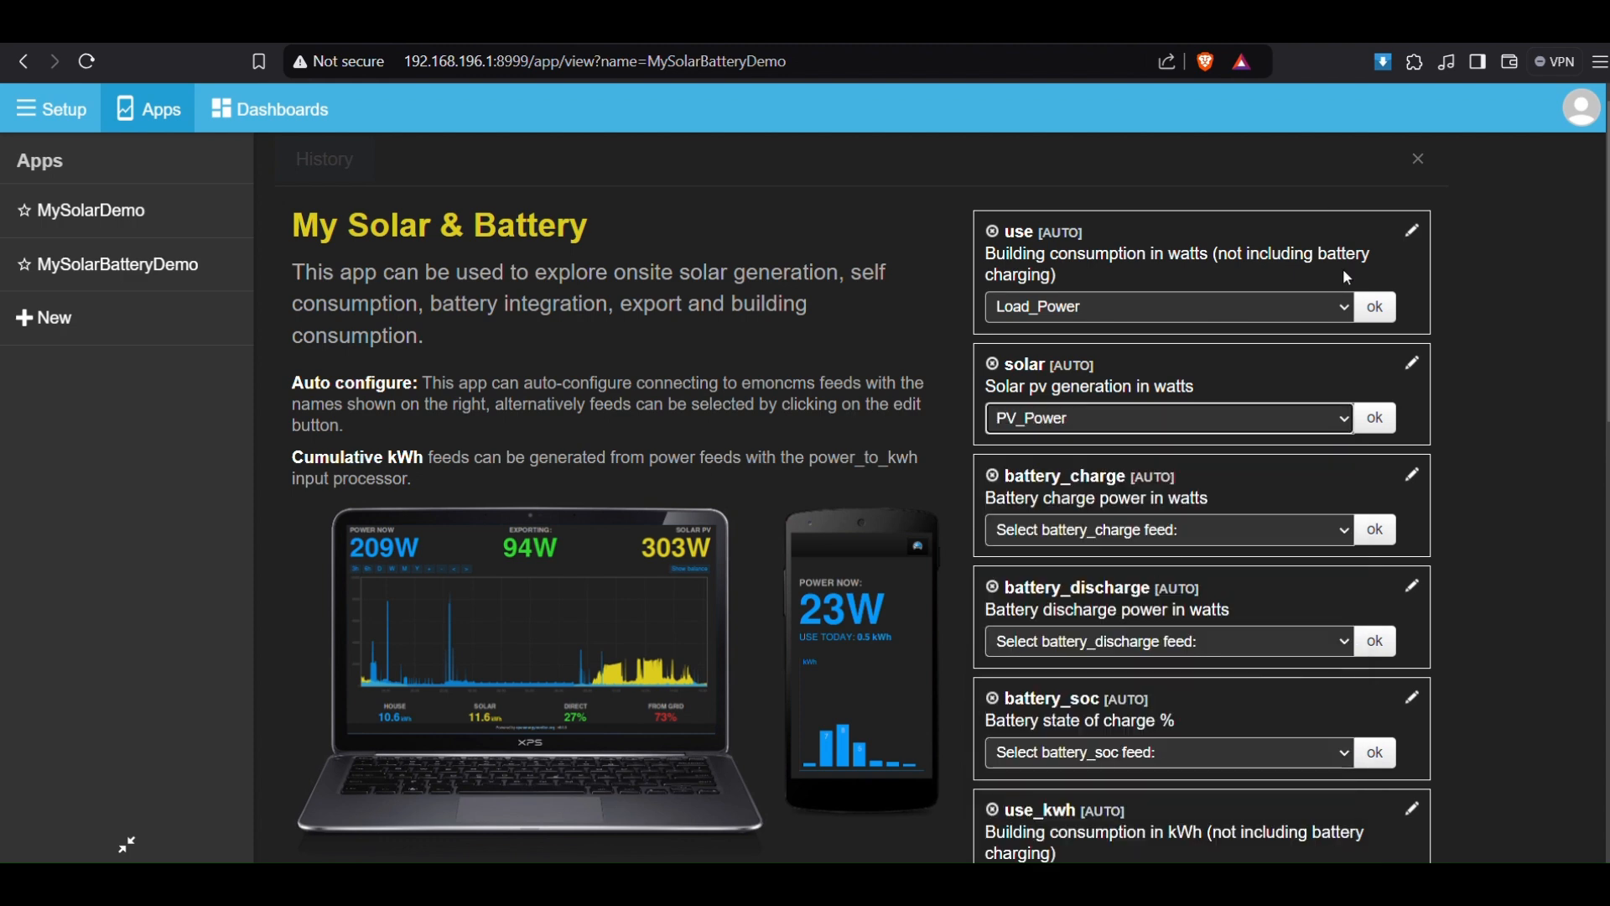
left_click(1377, 307)
left_click(1375, 379)
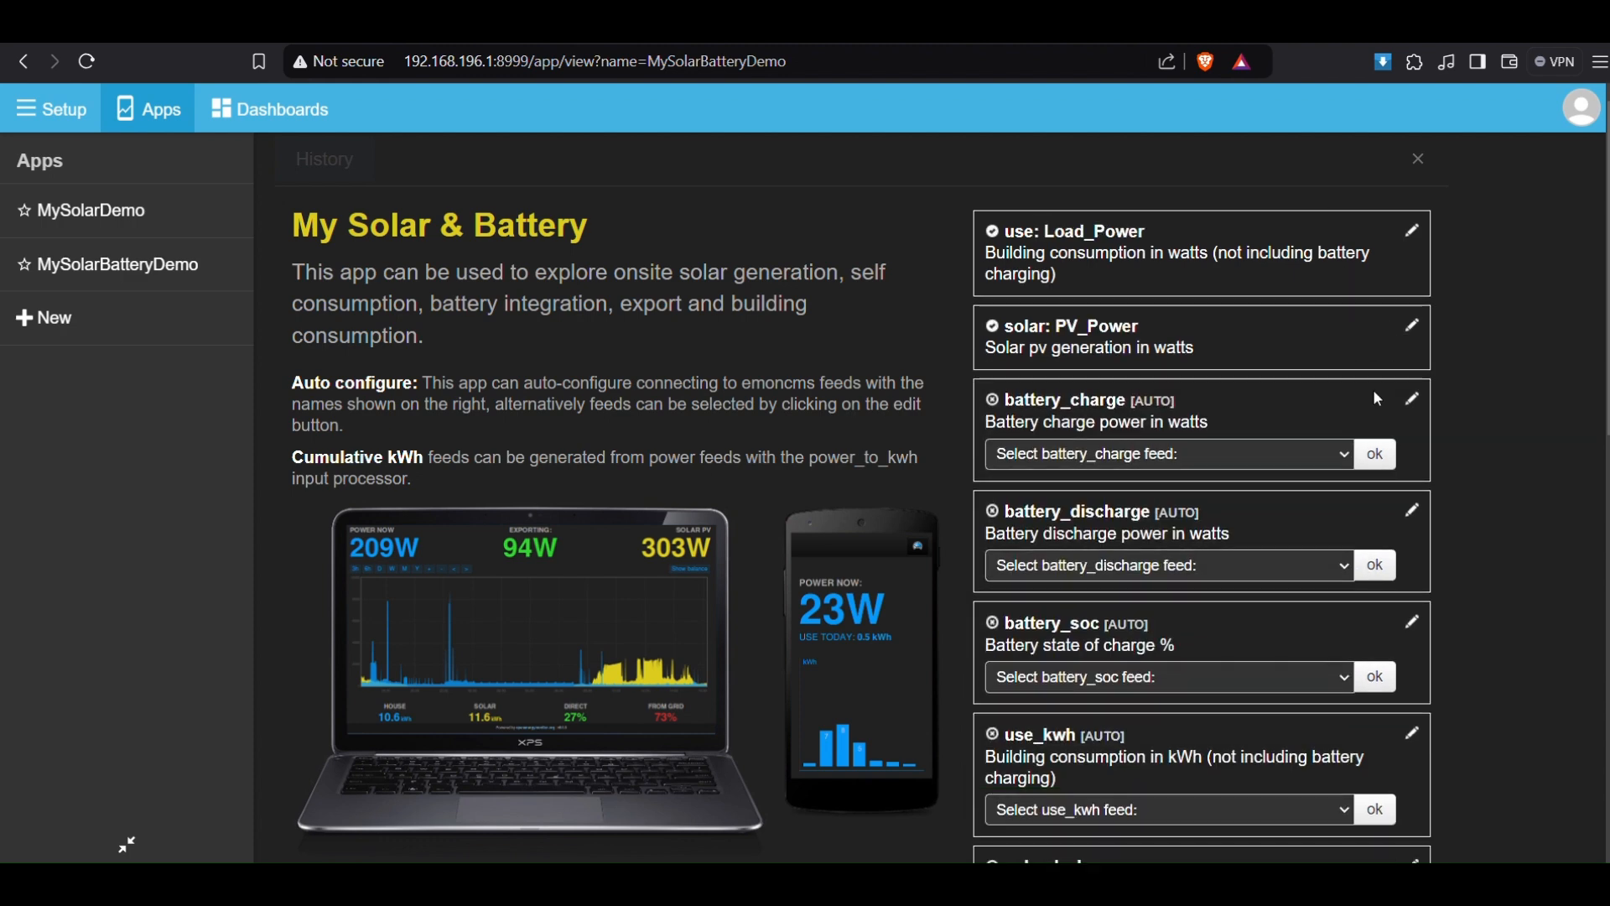
Step: Assign and confirm the Batt_Power feed as battery charge power, and check the feed choices for battery_discharge without selecting one
left_click(1196, 464)
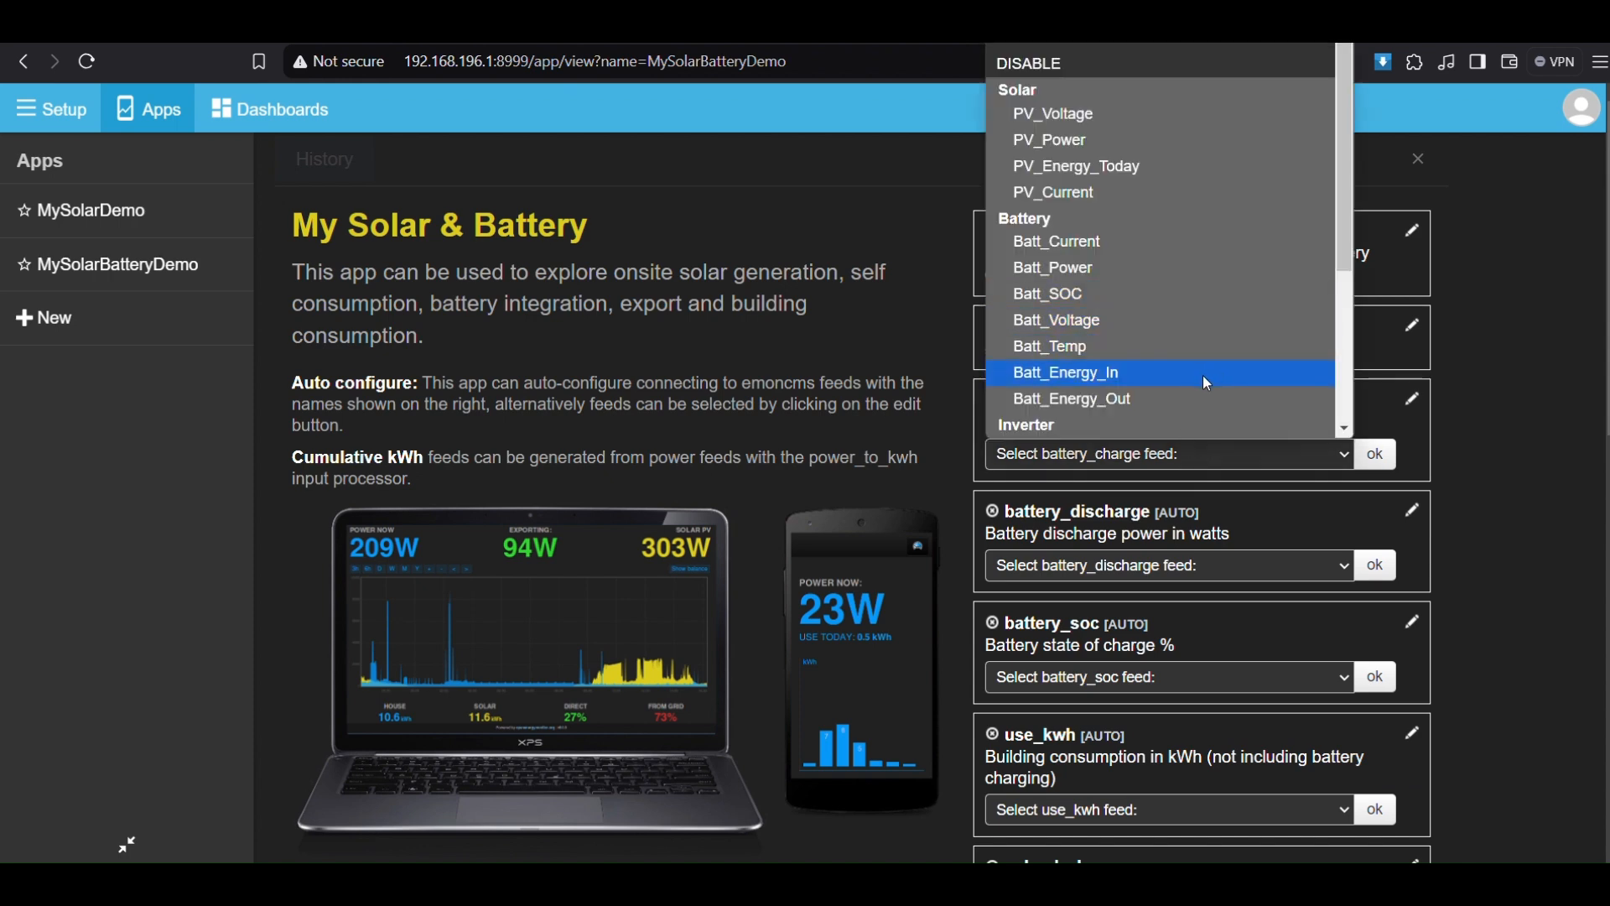
left_click(1232, 275)
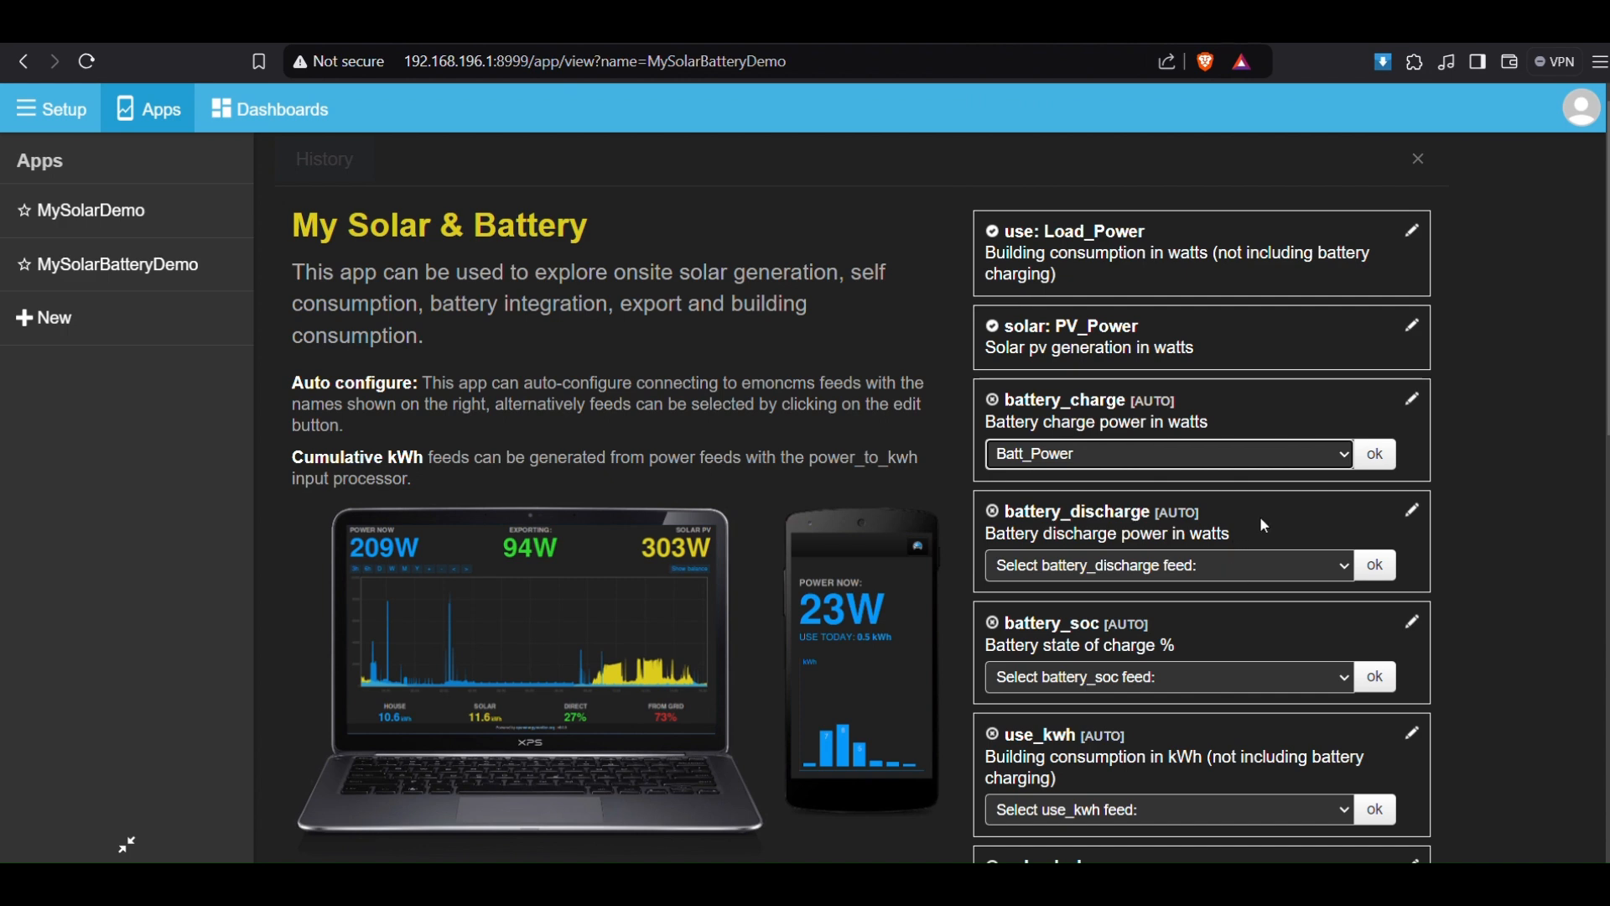
left_click(1378, 455)
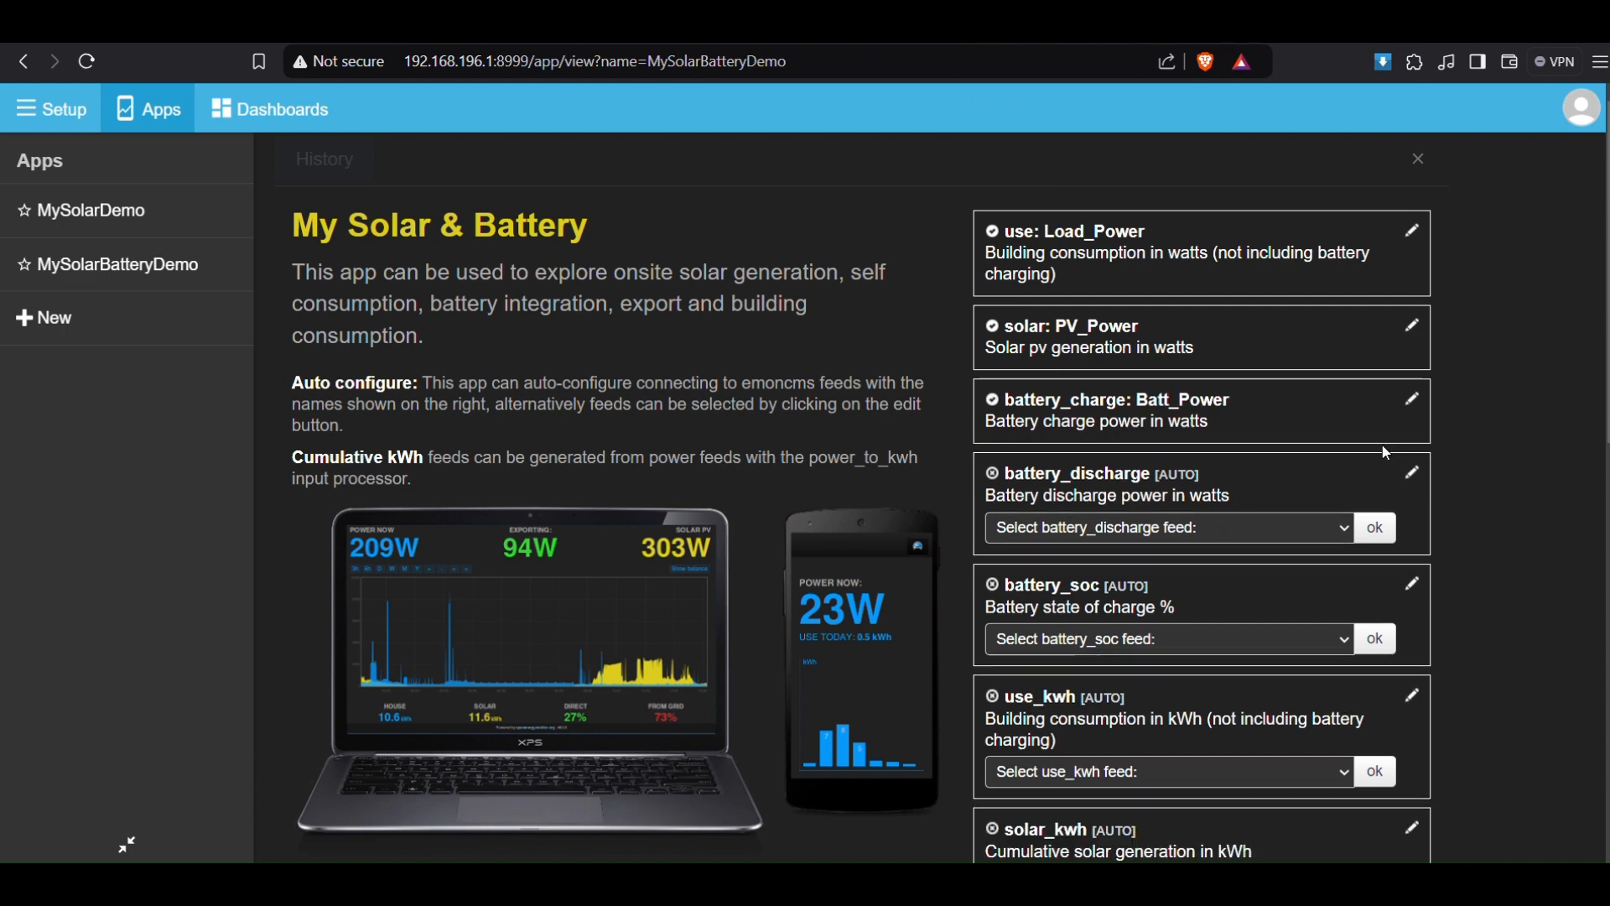
left_click(1201, 532)
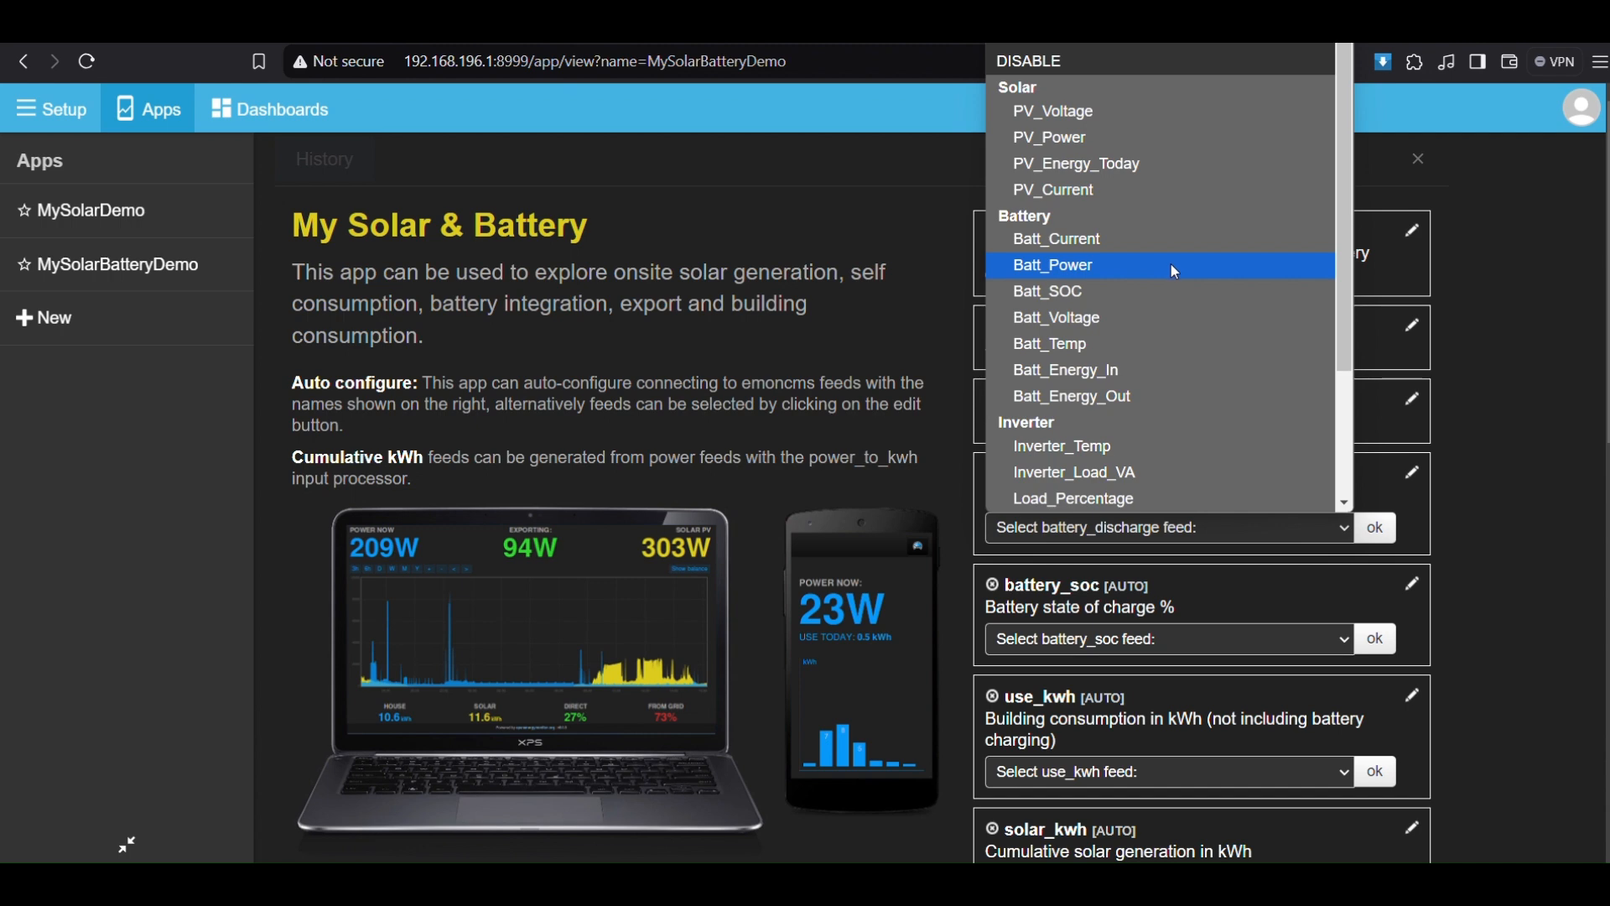
left_click(1508, 574)
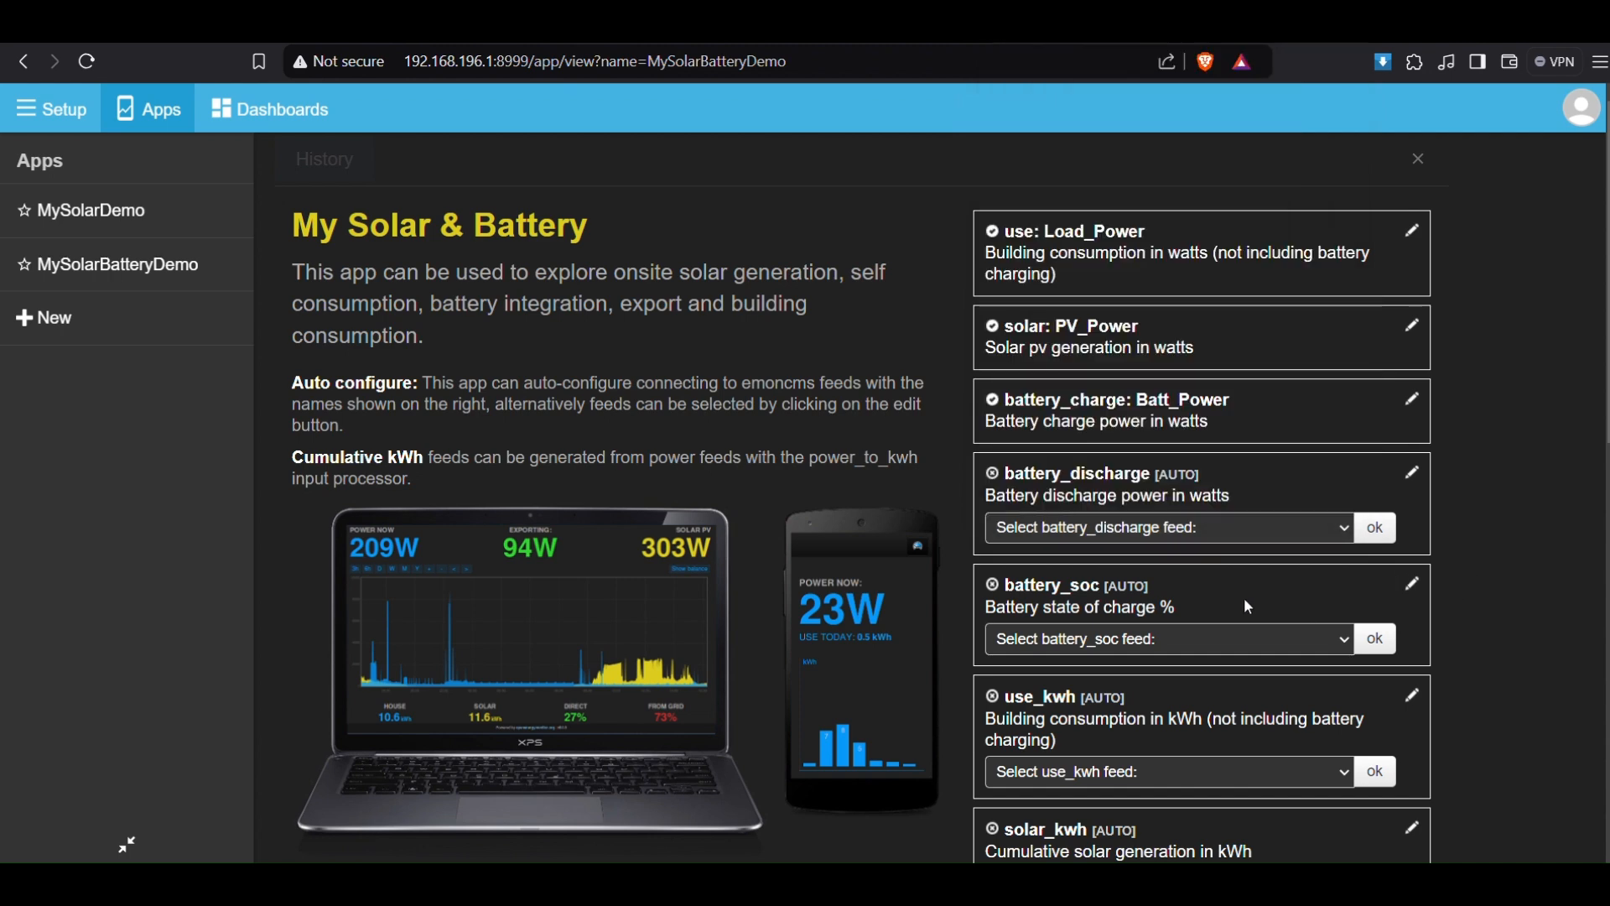
Step: Assign and confirm the Batt_SOC feed as the battery state of charge (battery_soc)
scroll(1219, 600, "down", 3)
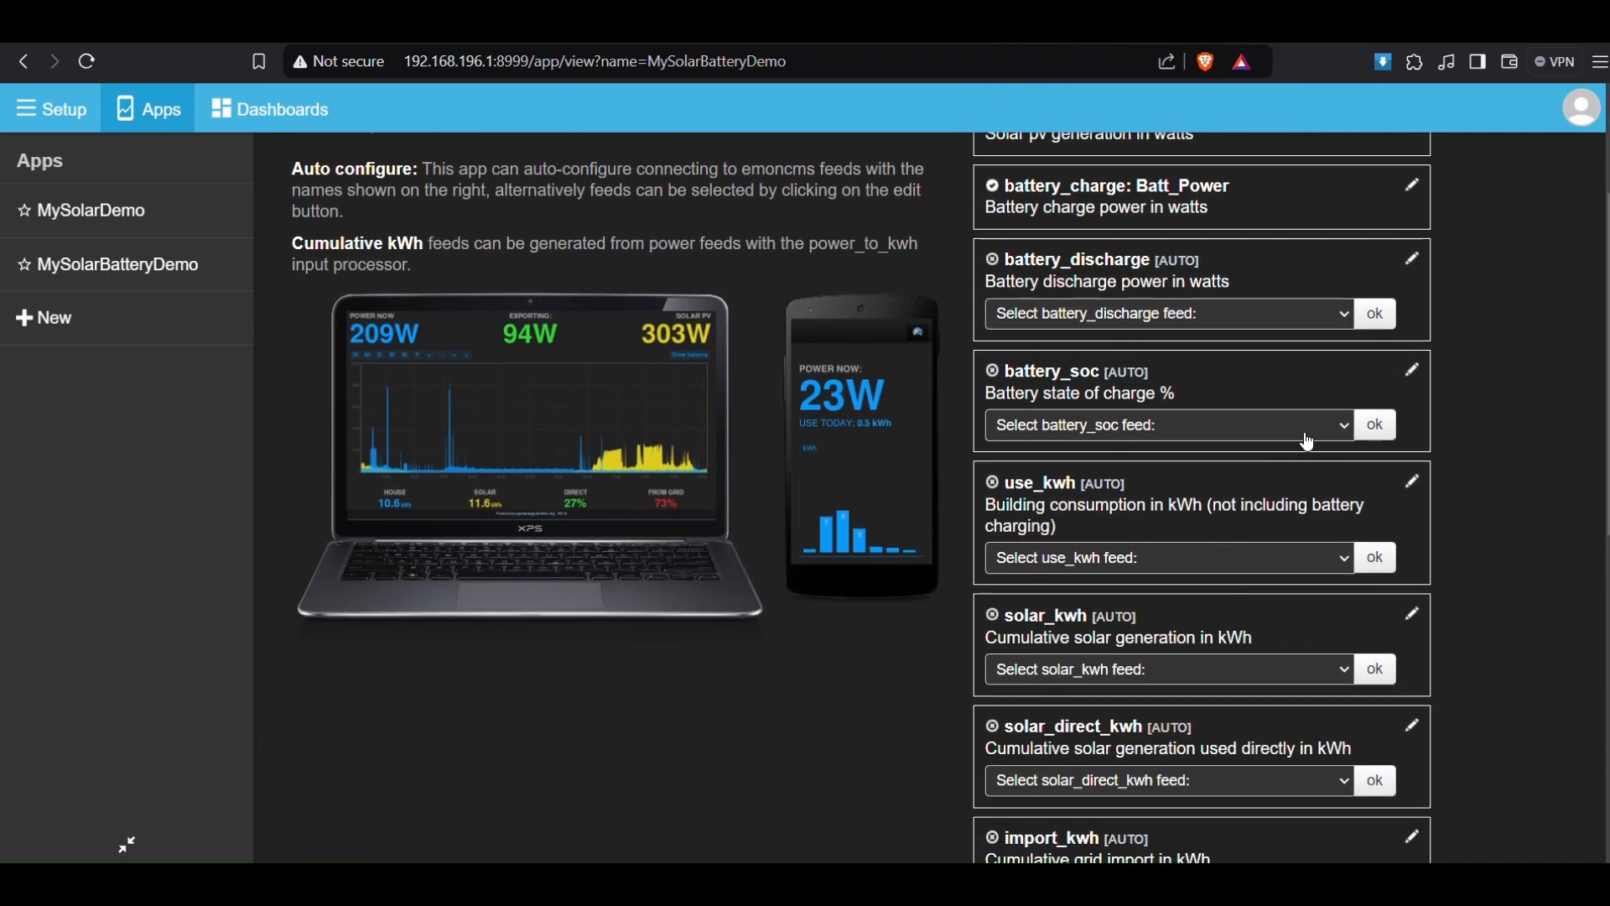
left_click(1340, 426)
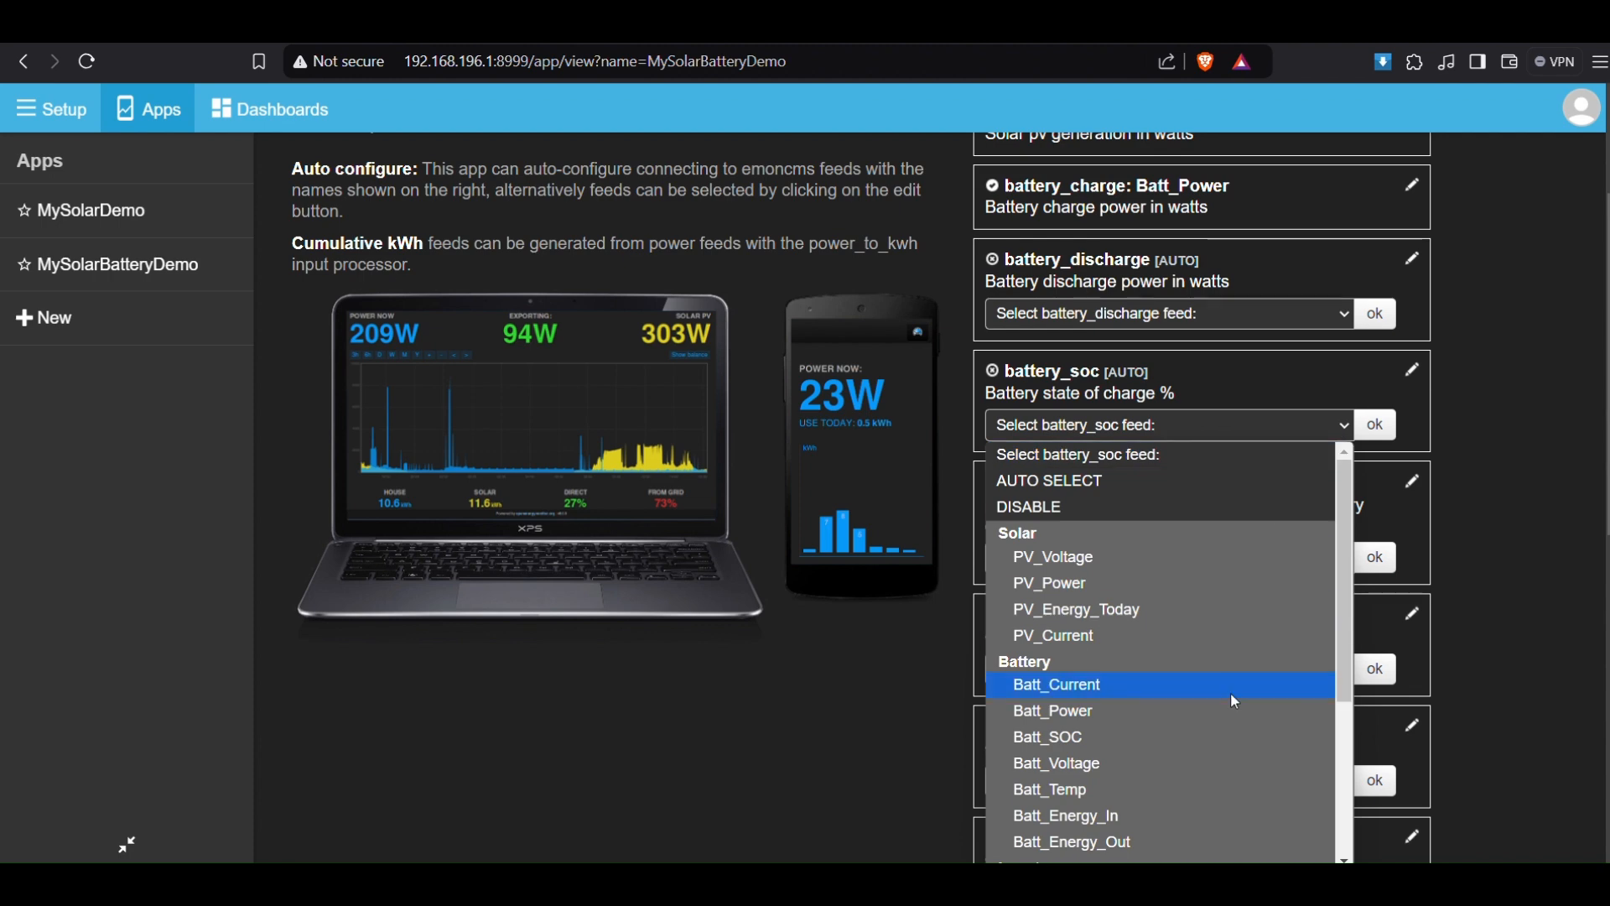
scroll(1230, 692, "down", 2)
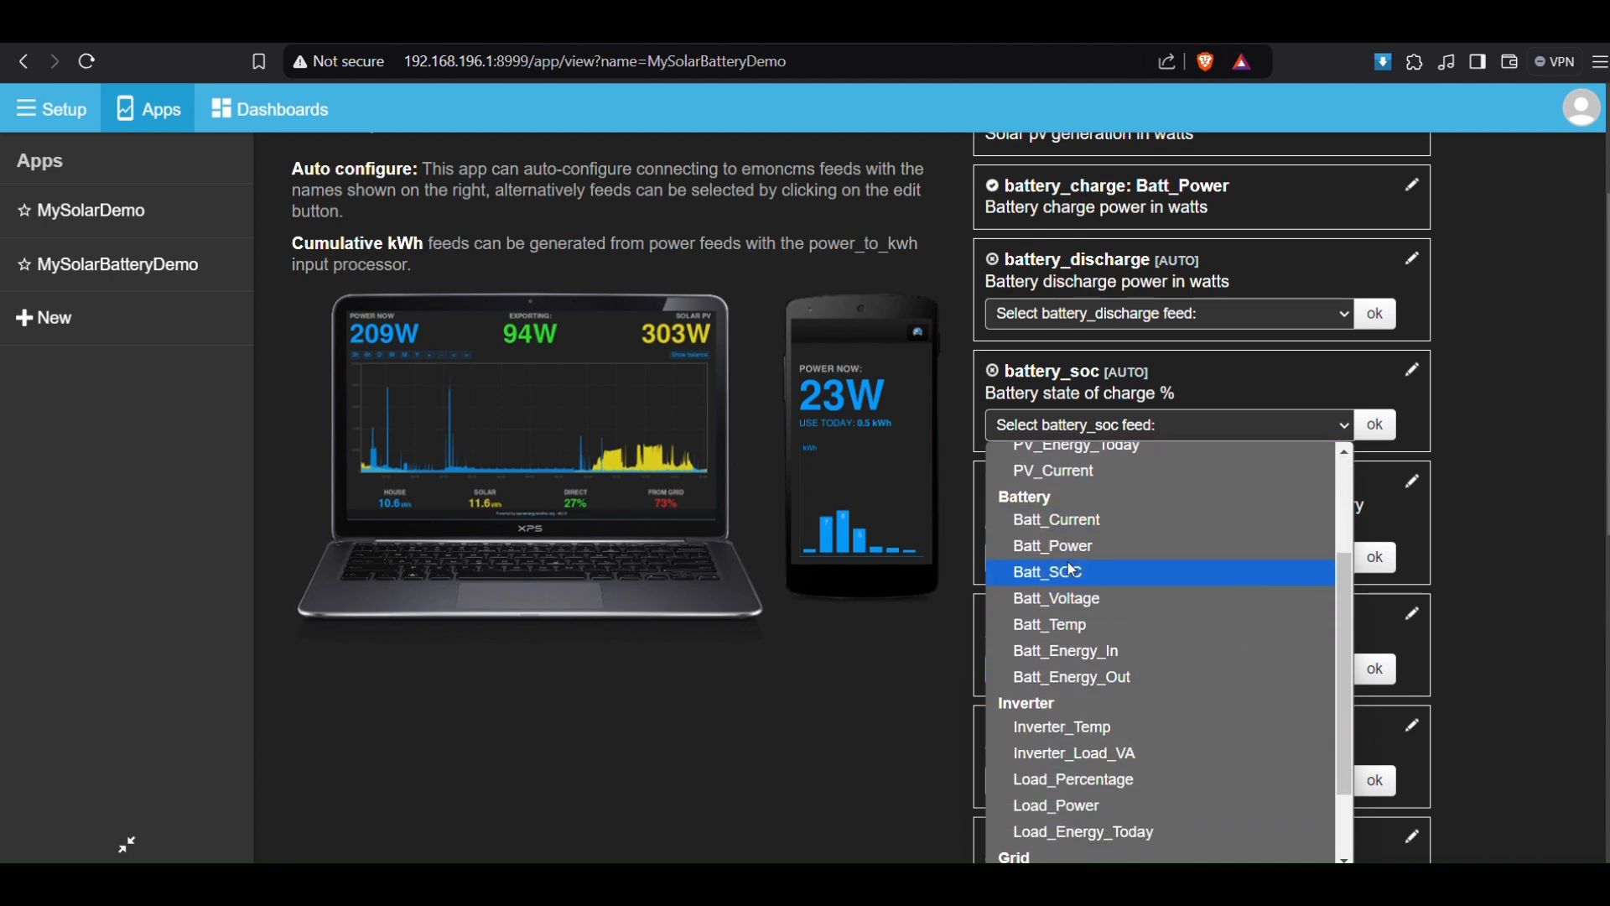
left_click(1069, 572)
left_click(1373, 436)
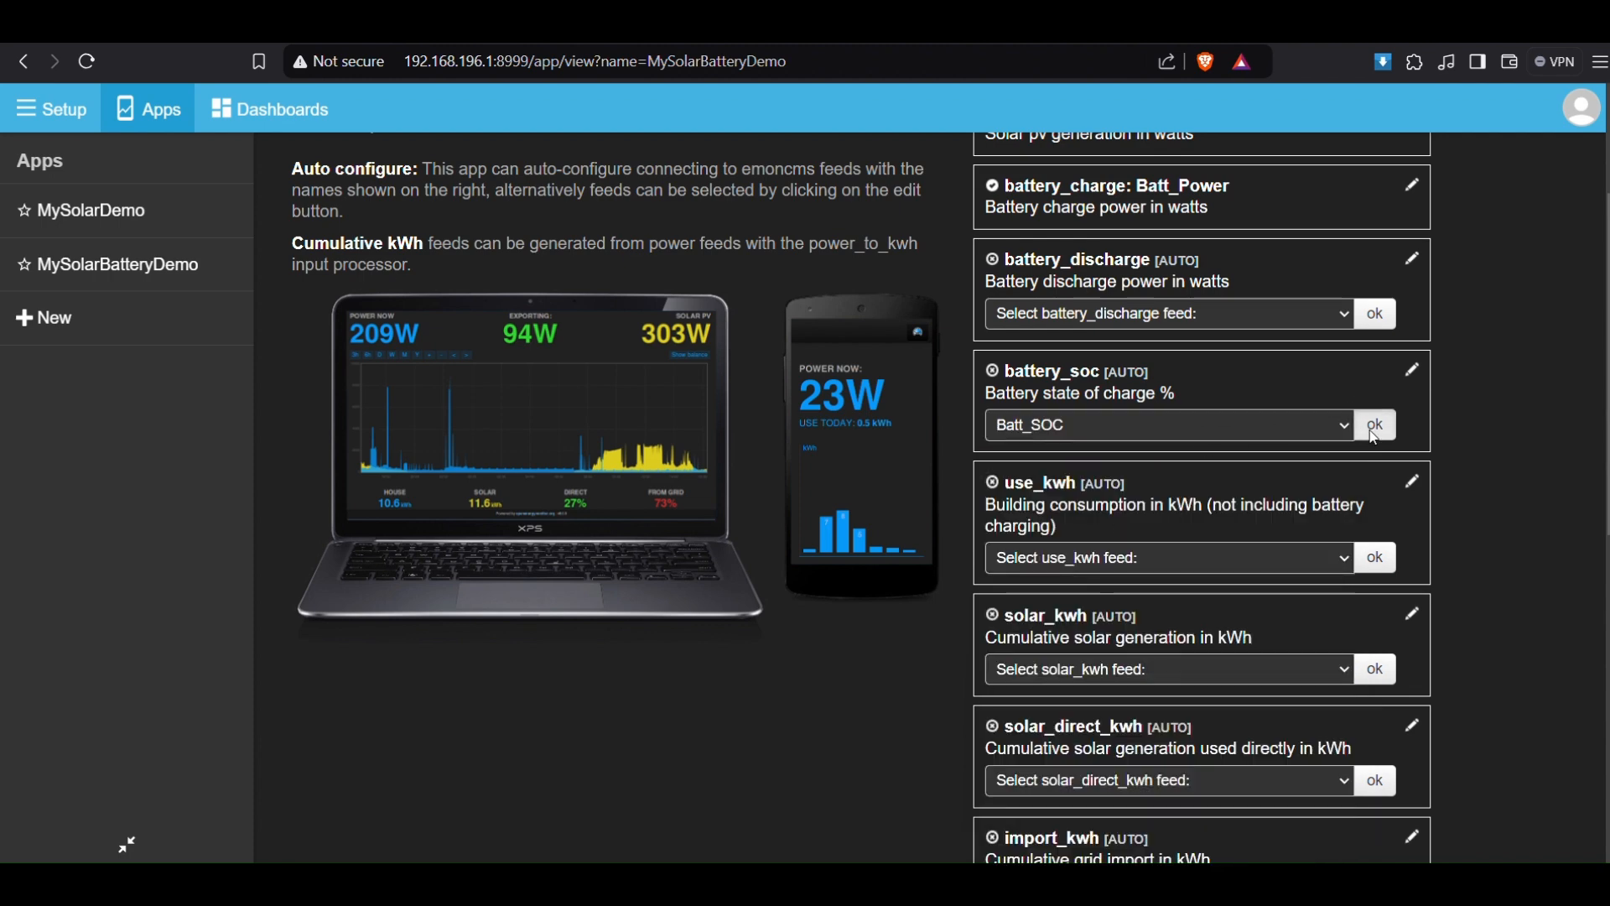
scroll(1166, 570, "down", 1)
scroll(1167, 575, "down", 1)
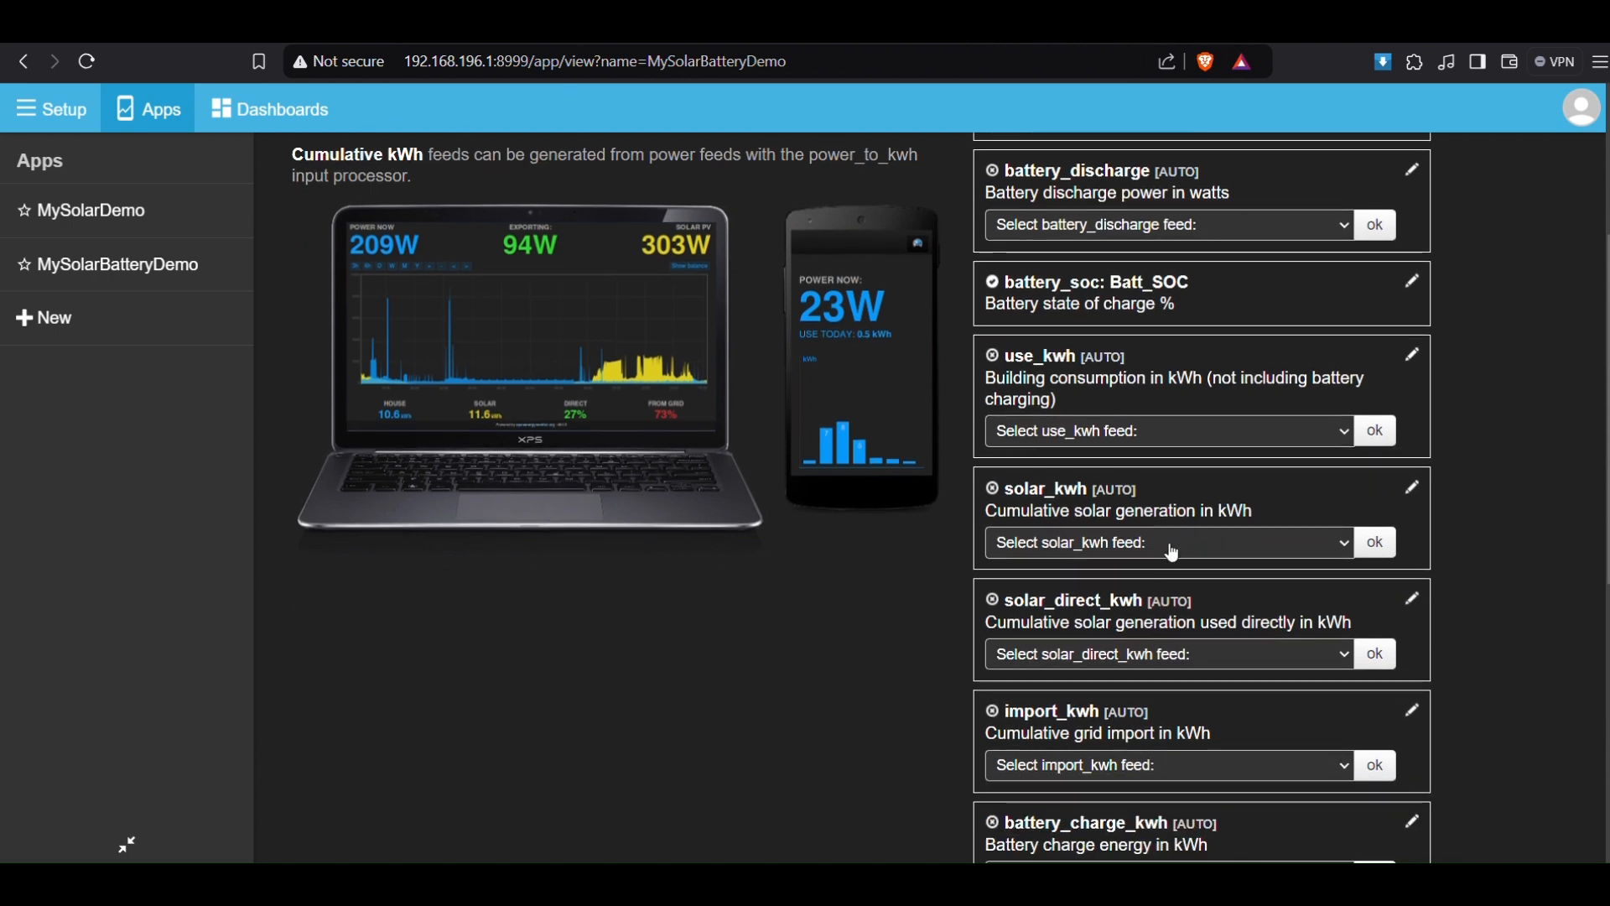
Step: Assign and confirm the Load_Power feed for building consumption in kWh (use_kwh)
left_click(1158, 432)
scroll(1199, 743, "down", 3)
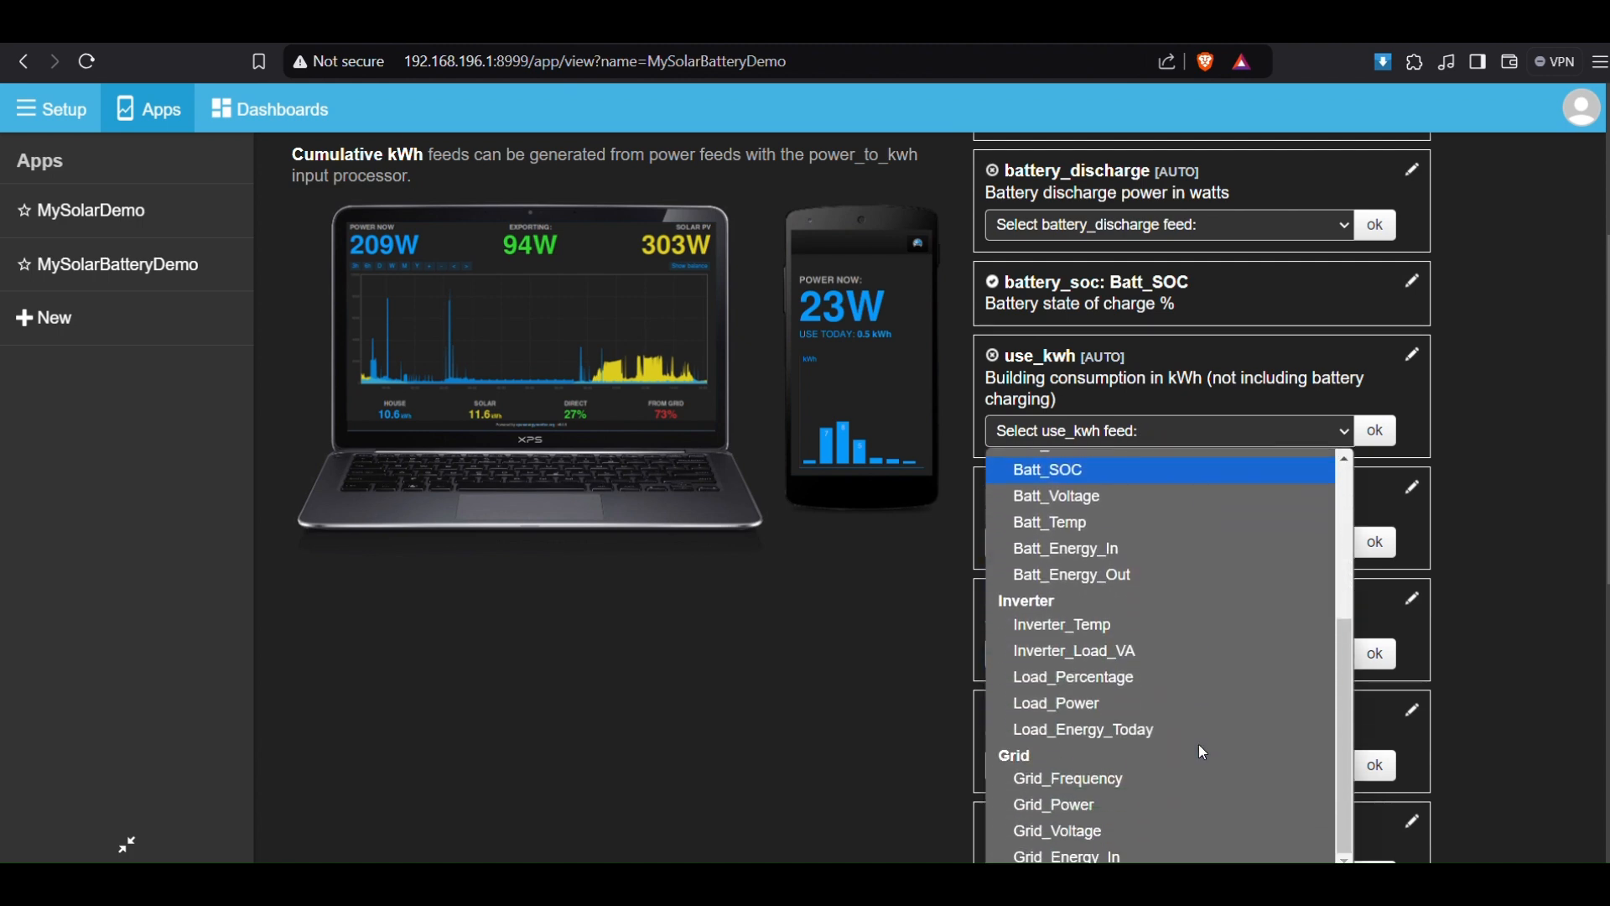
left_click(1056, 715)
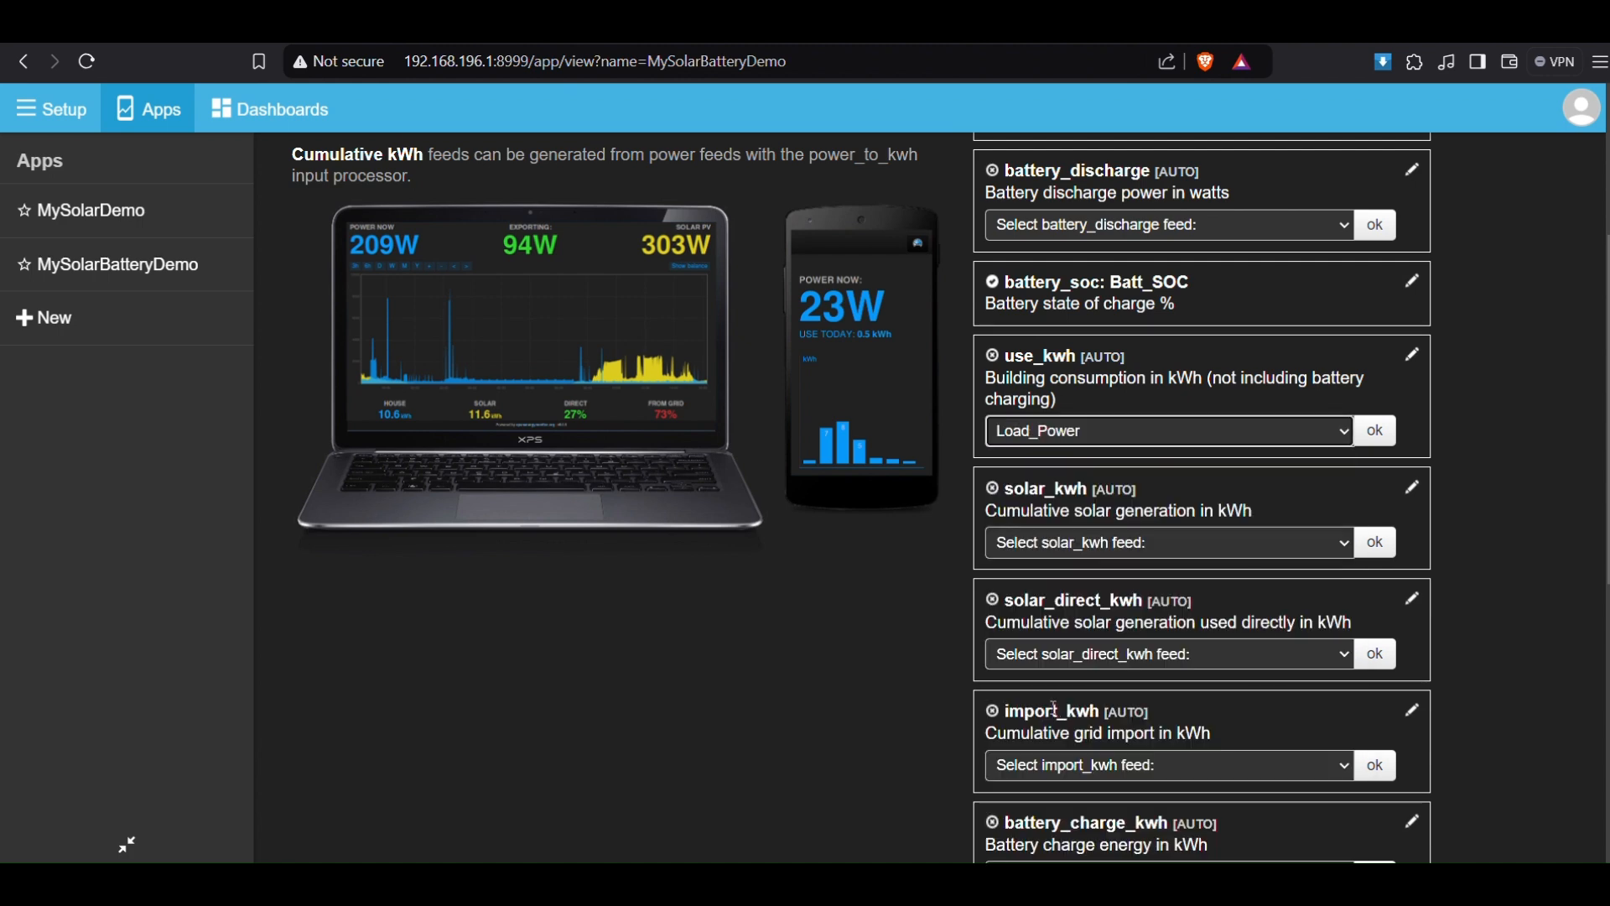
left_click(1375, 428)
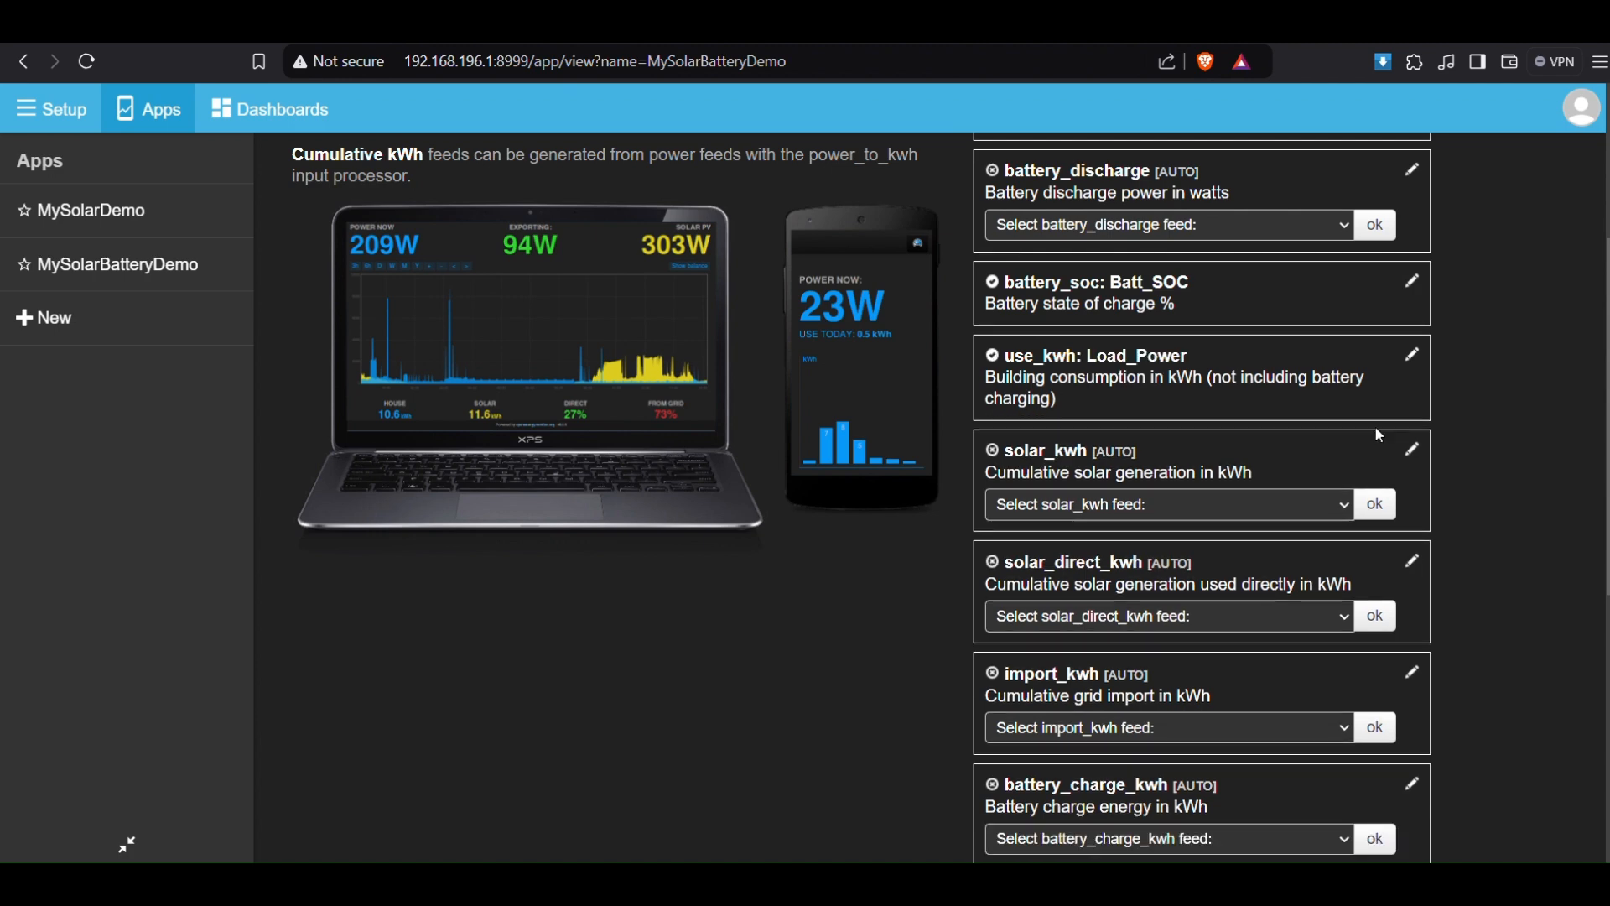
Step: Assign and confirm the PV_Energy_Today feed for cumulative solar generation (solar_kwh)
left_click(1164, 508)
scroll(1174, 436, "down", 1)
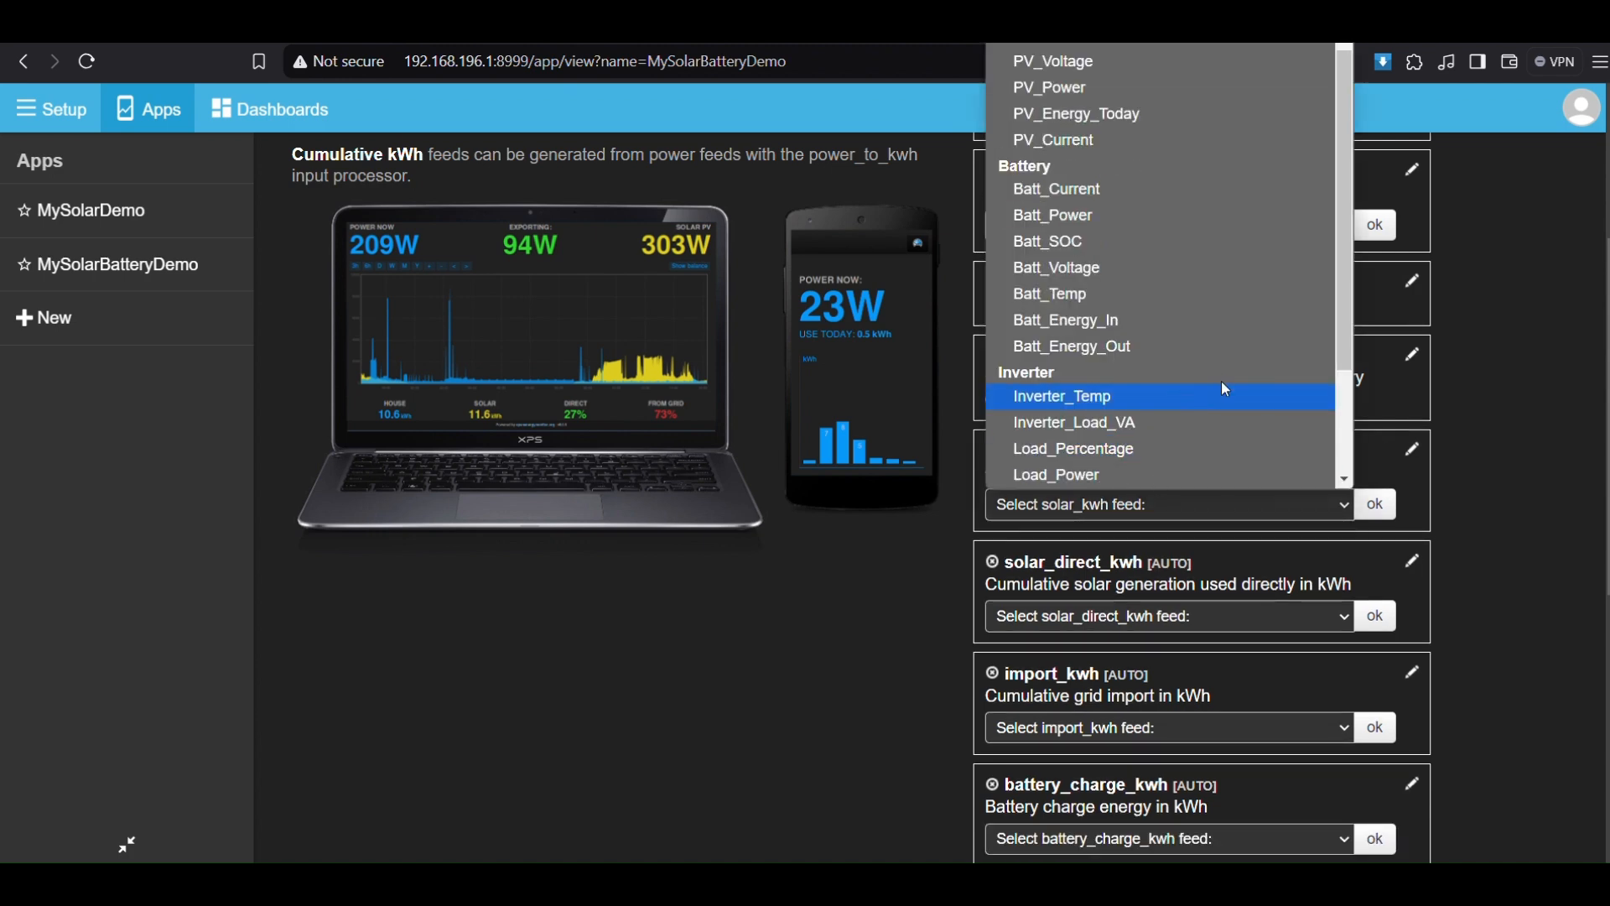
scroll(1141, 216, "up", 1)
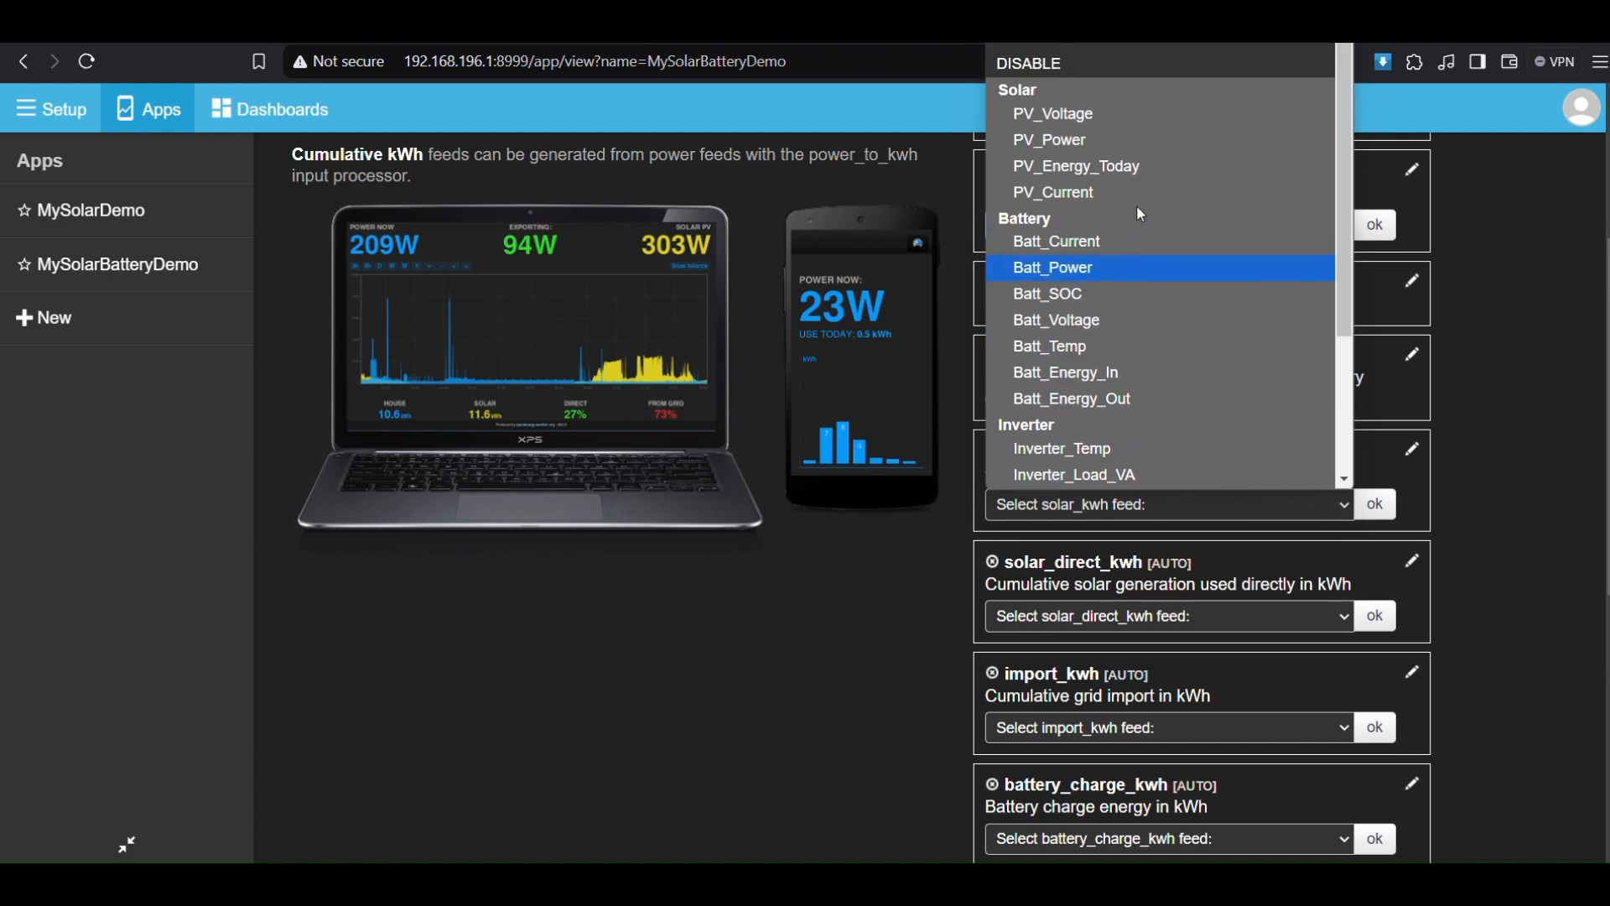
left_click(1143, 147)
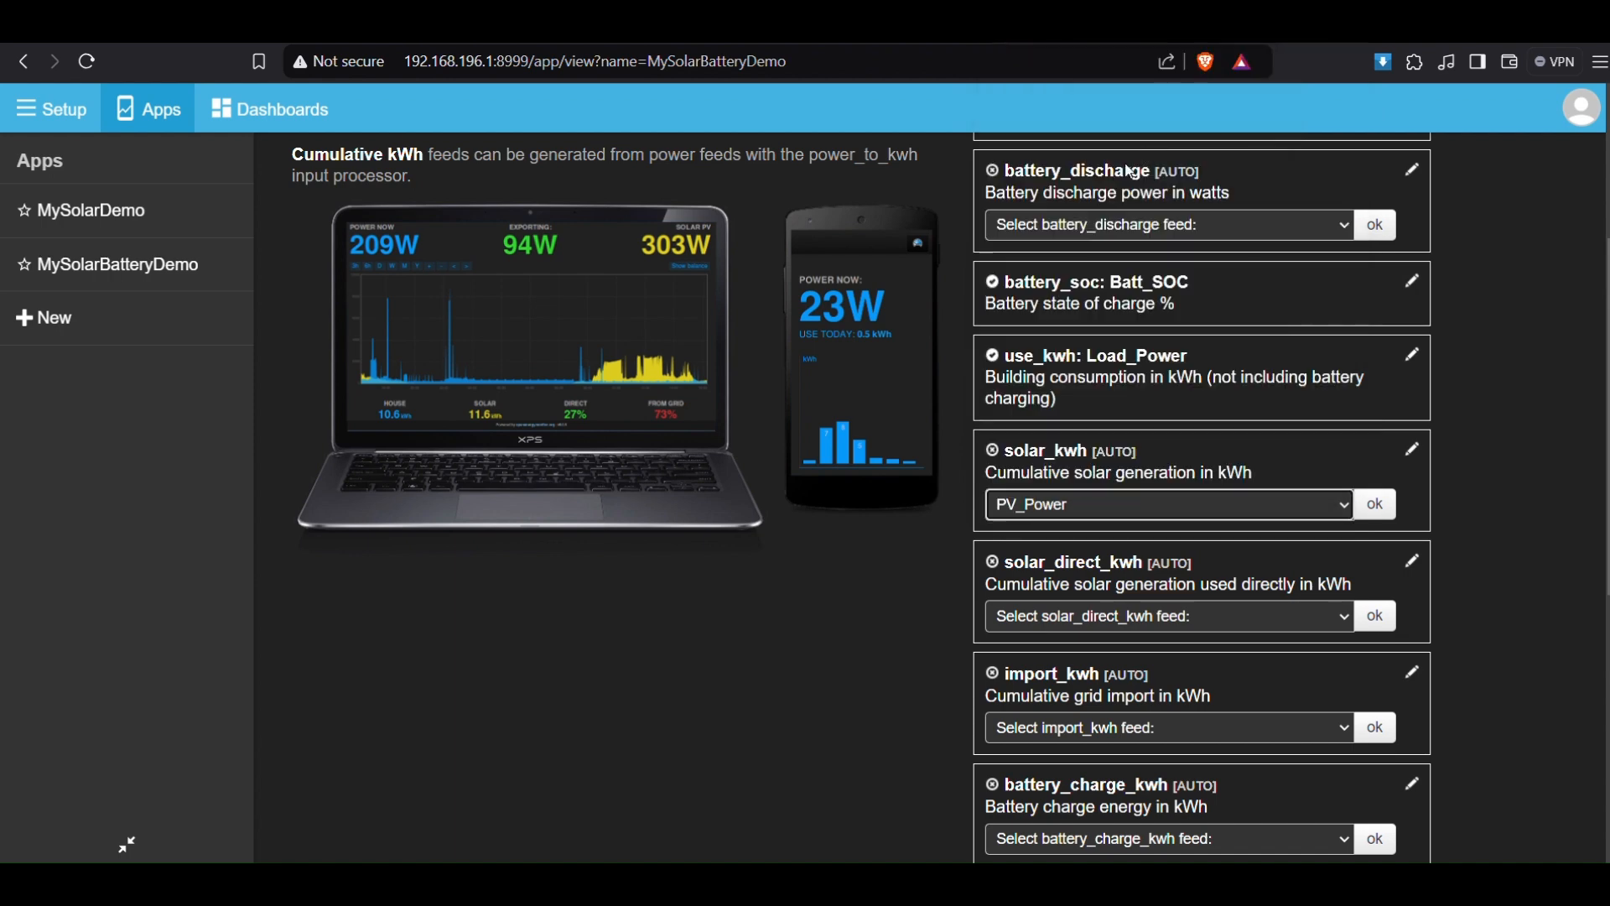
left_click(1088, 510)
scroll(1065, 136, "down", 1)
left_click(1084, 116)
left_click(1373, 504)
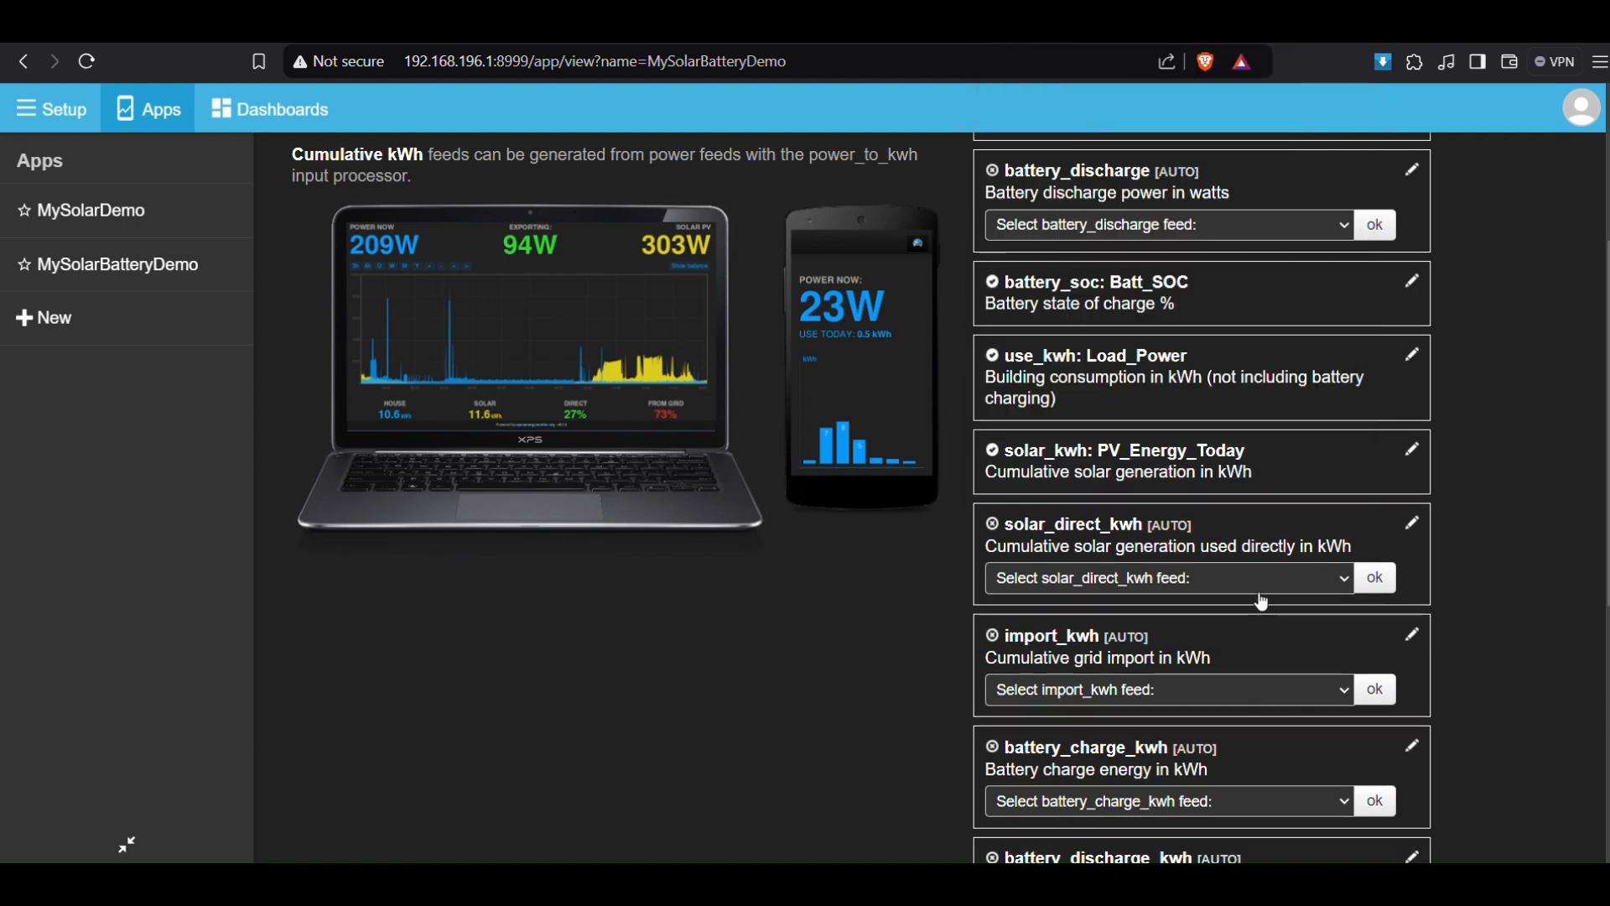
Step: Look through the feed choices for solar_direct_kwh without selecting one, and review the neighbouring feed settings
scroll(1254, 604, "down", 2)
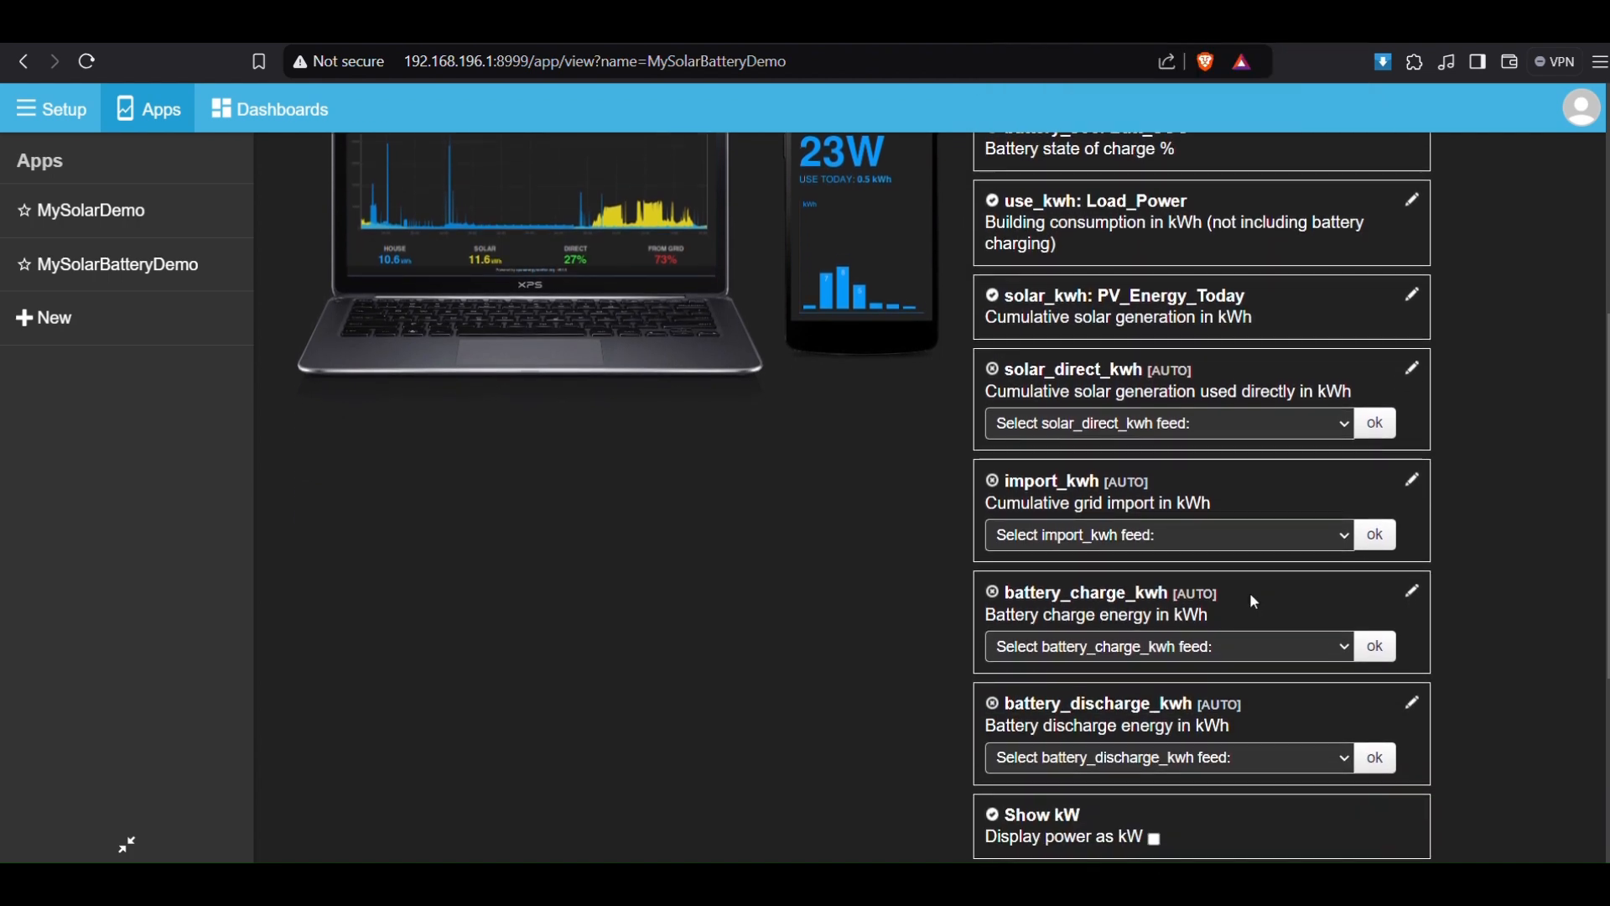
left_click(1257, 431)
scroll(1195, 668, "down", 3)
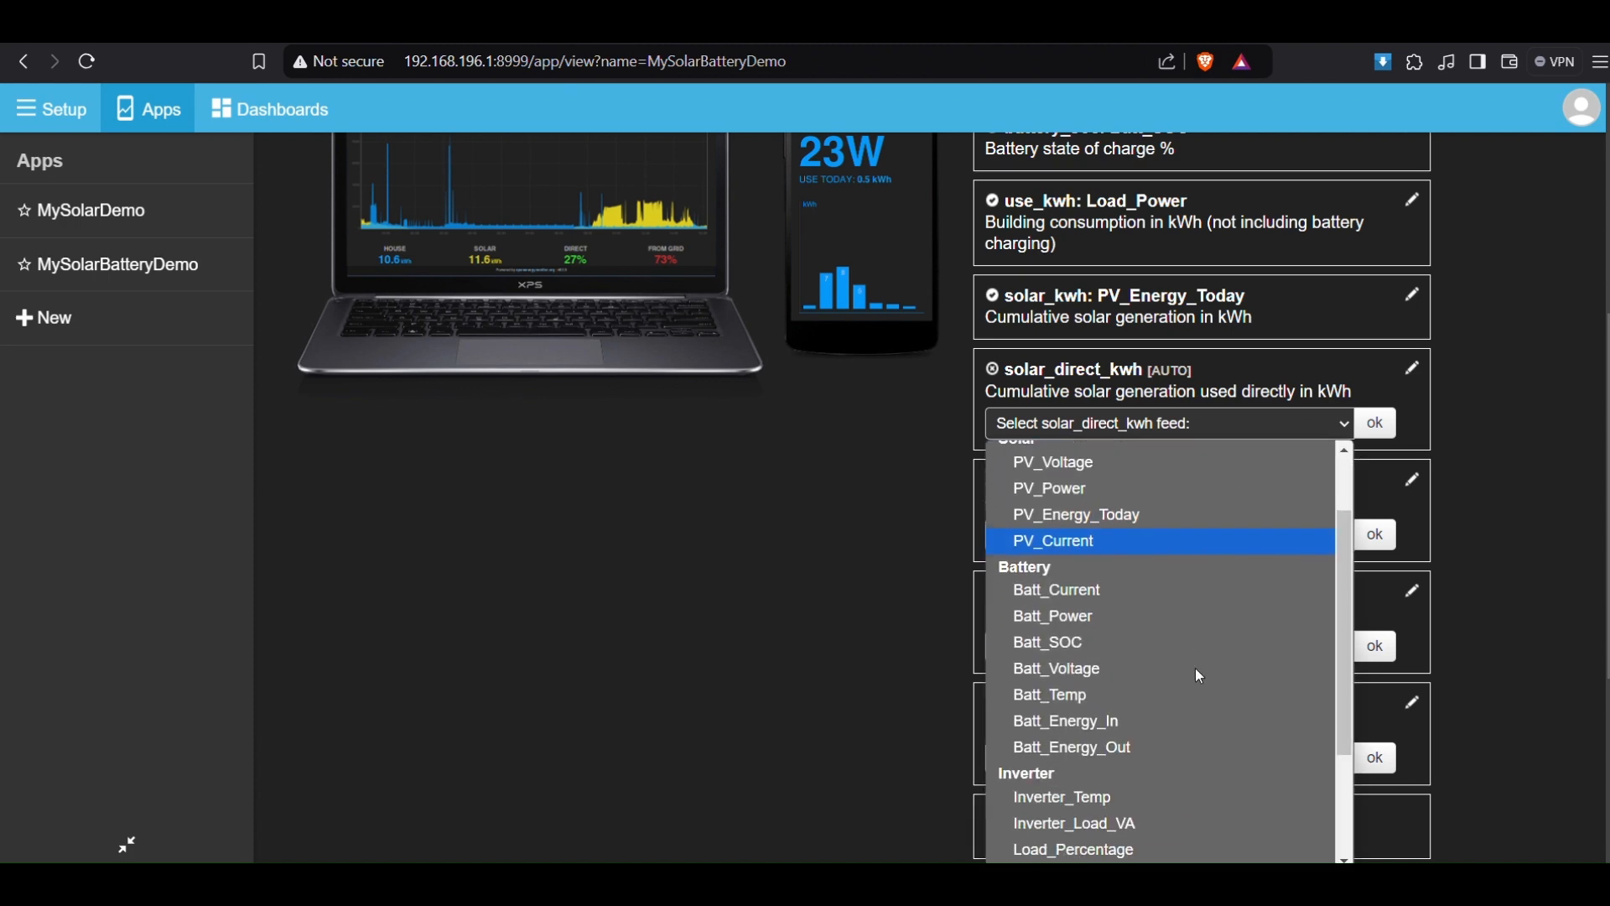
scroll(1195, 676, "down", 1)
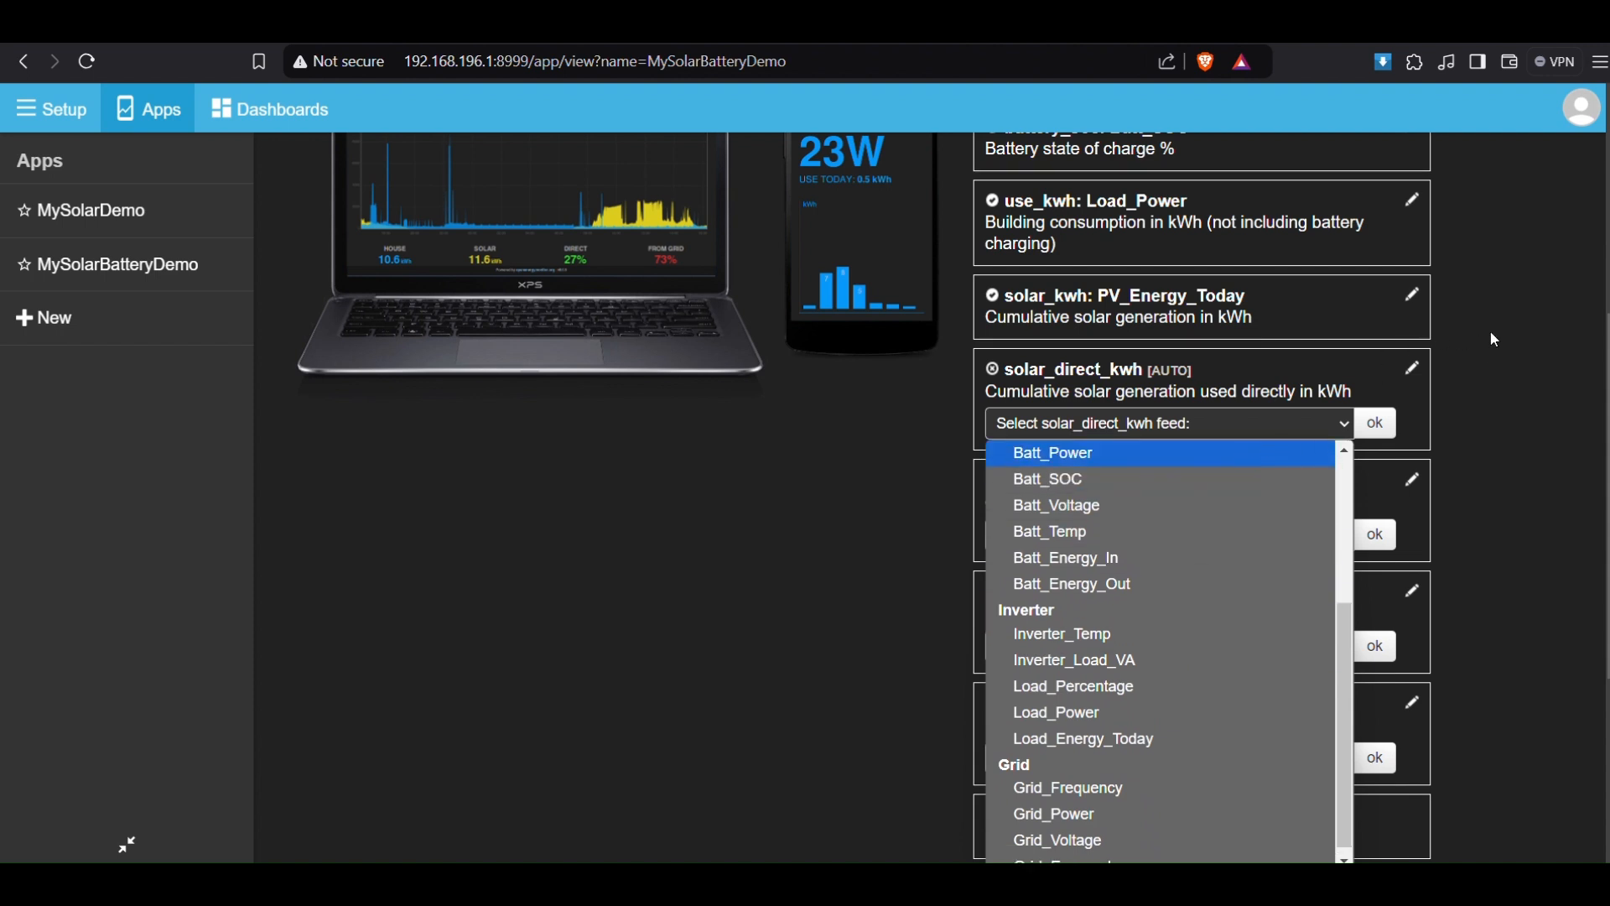
left_click(1443, 403)
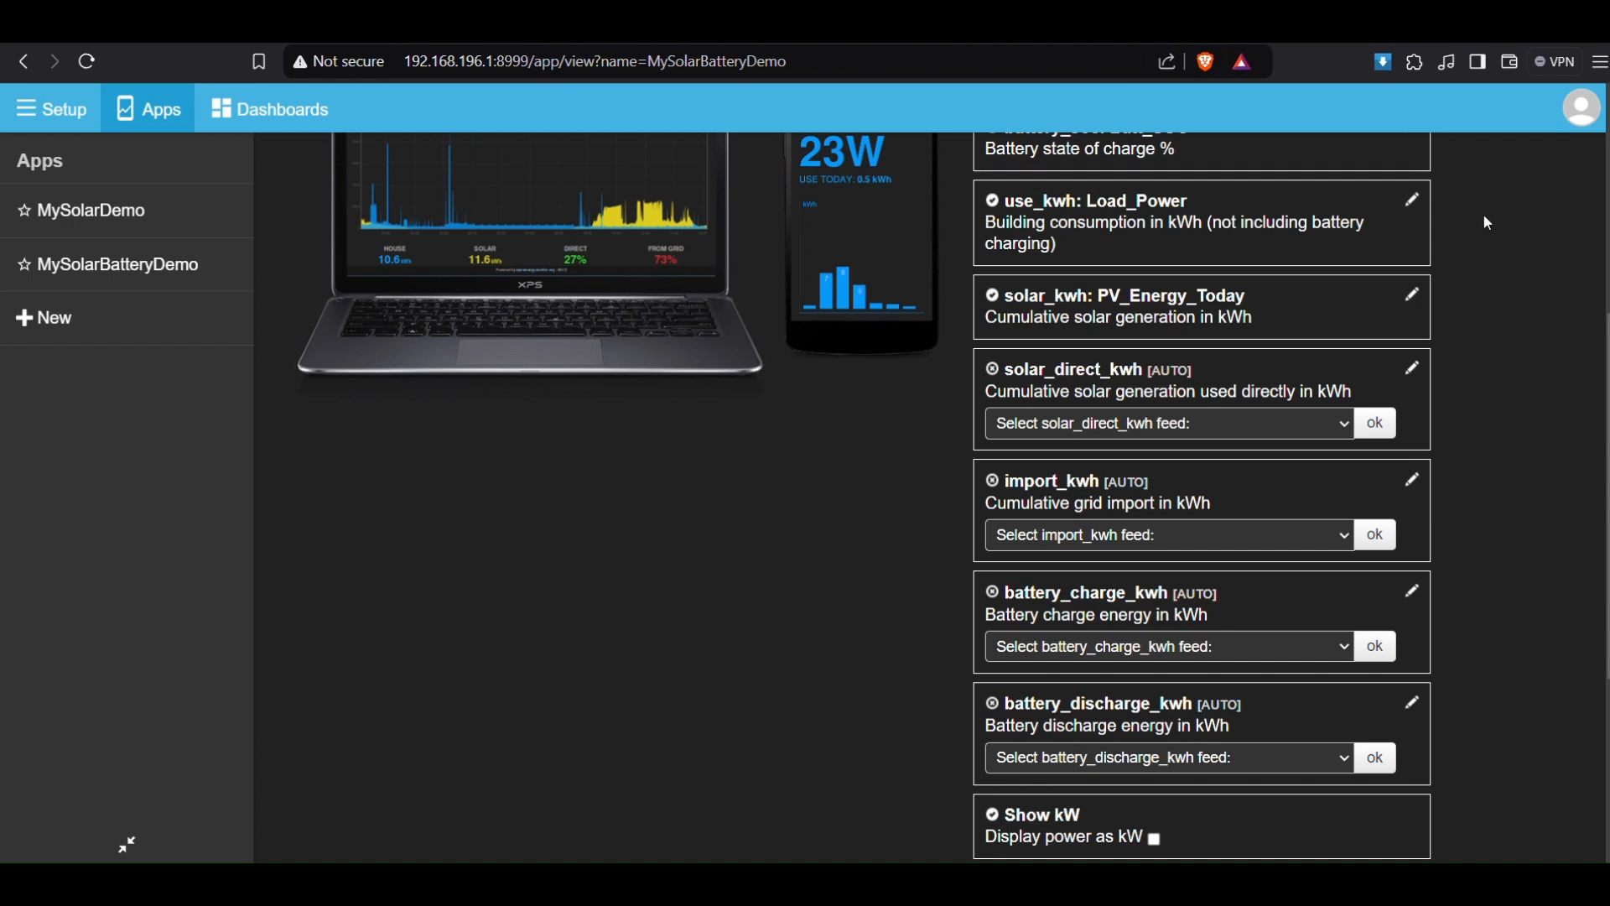
scroll(1225, 365, "up", 1)
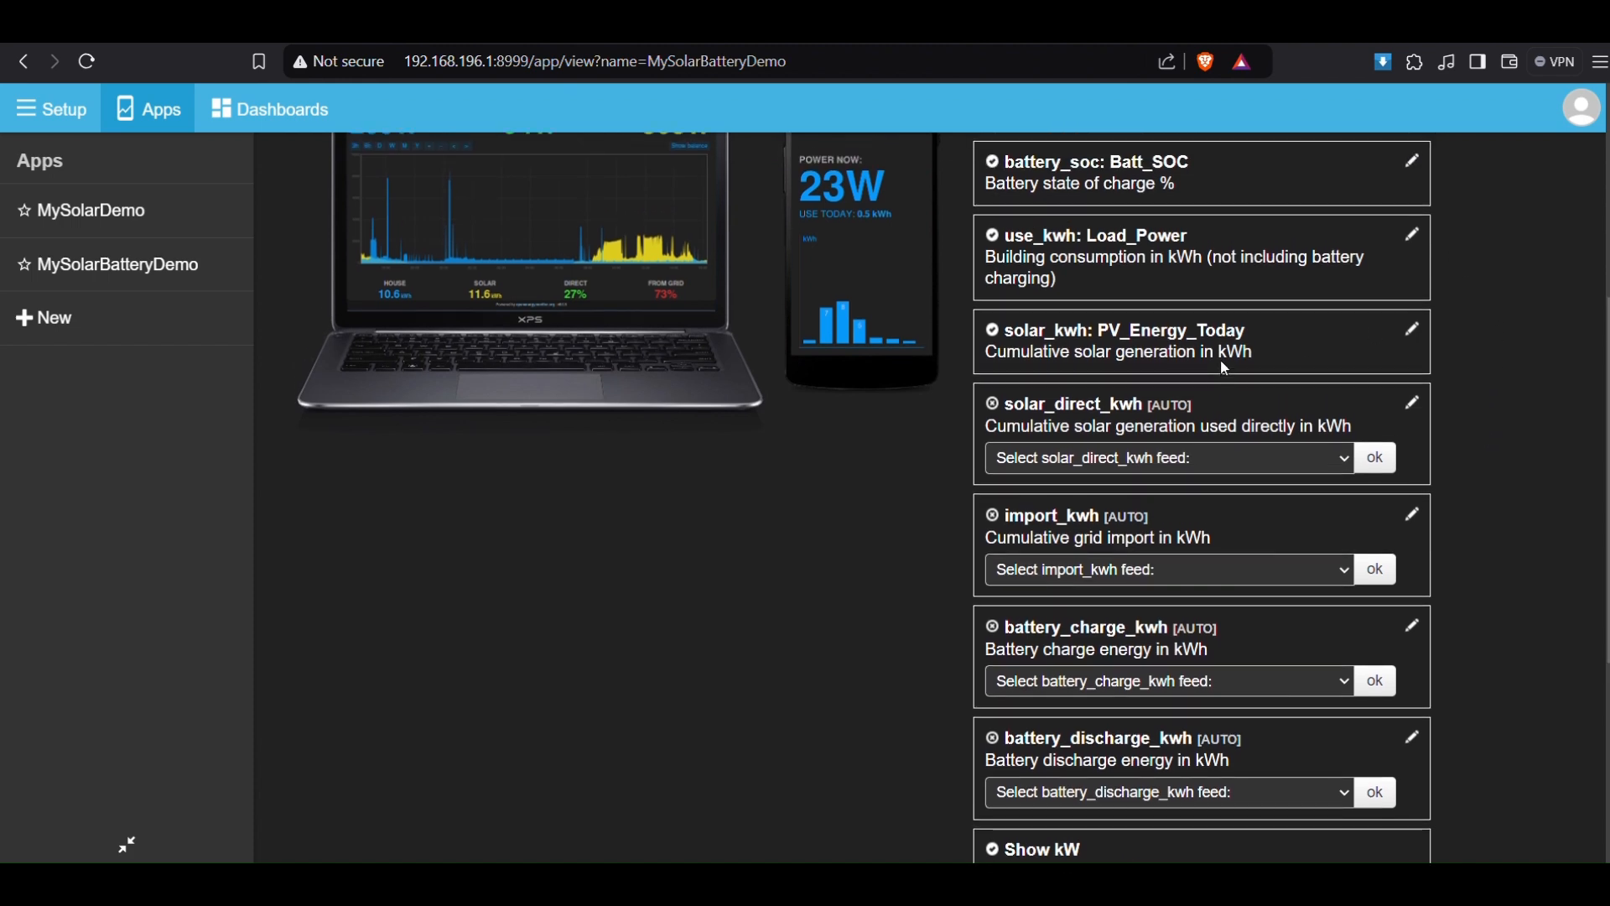
scroll(1222, 363, "down", 2)
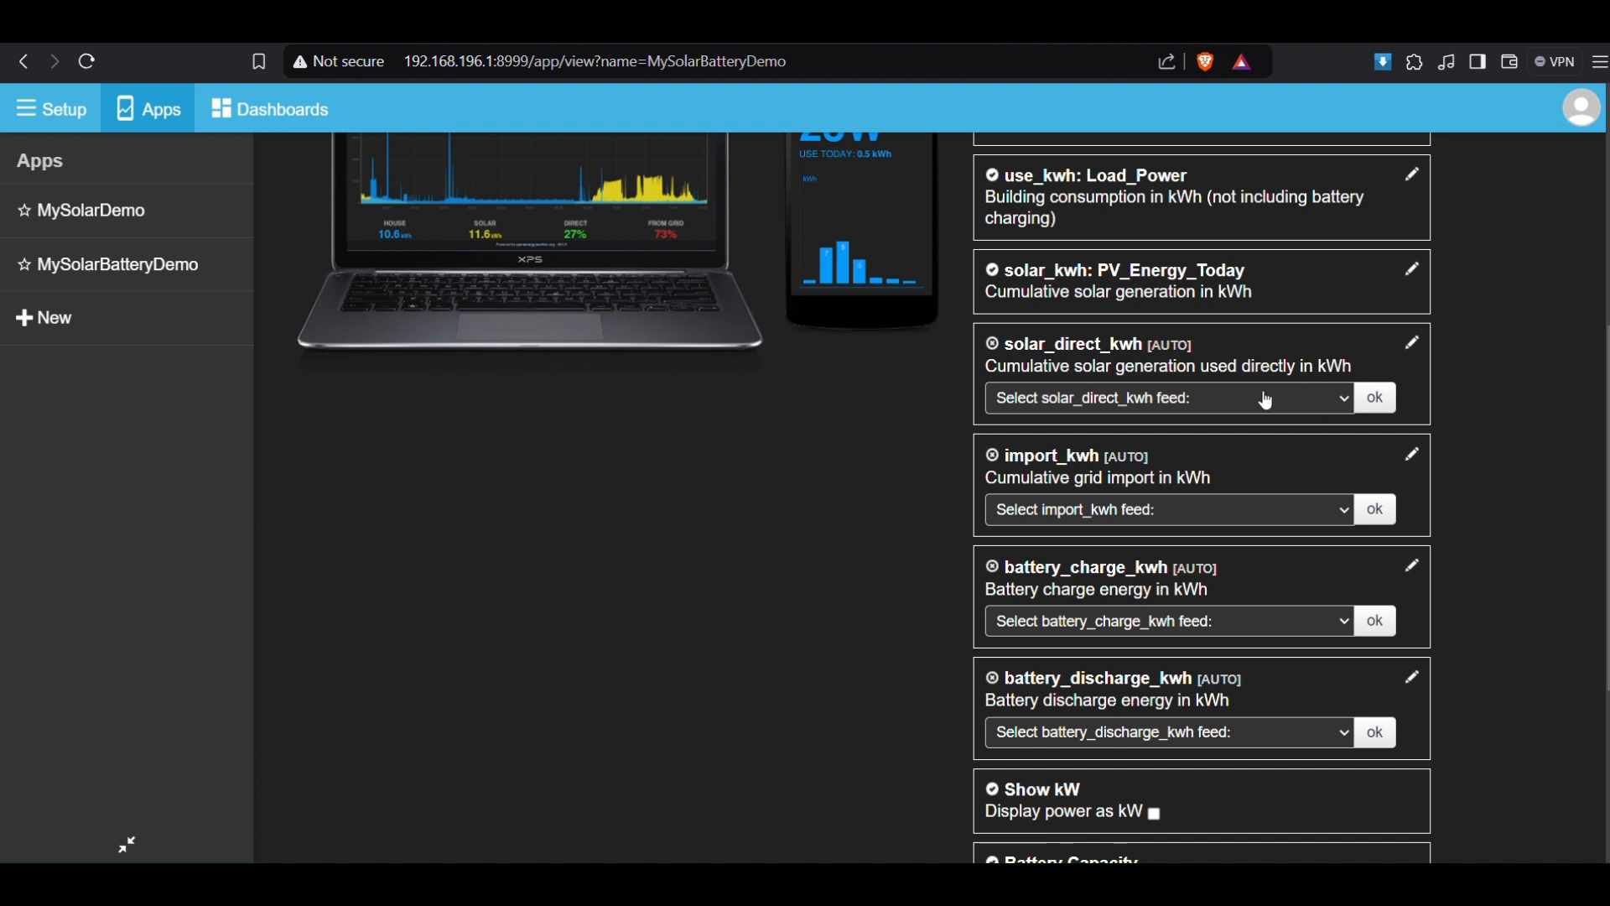
Step: Assign and confirm the Grid_Energy_In feed for cumulative grid import (import_kwh)
left_click(1184, 526)
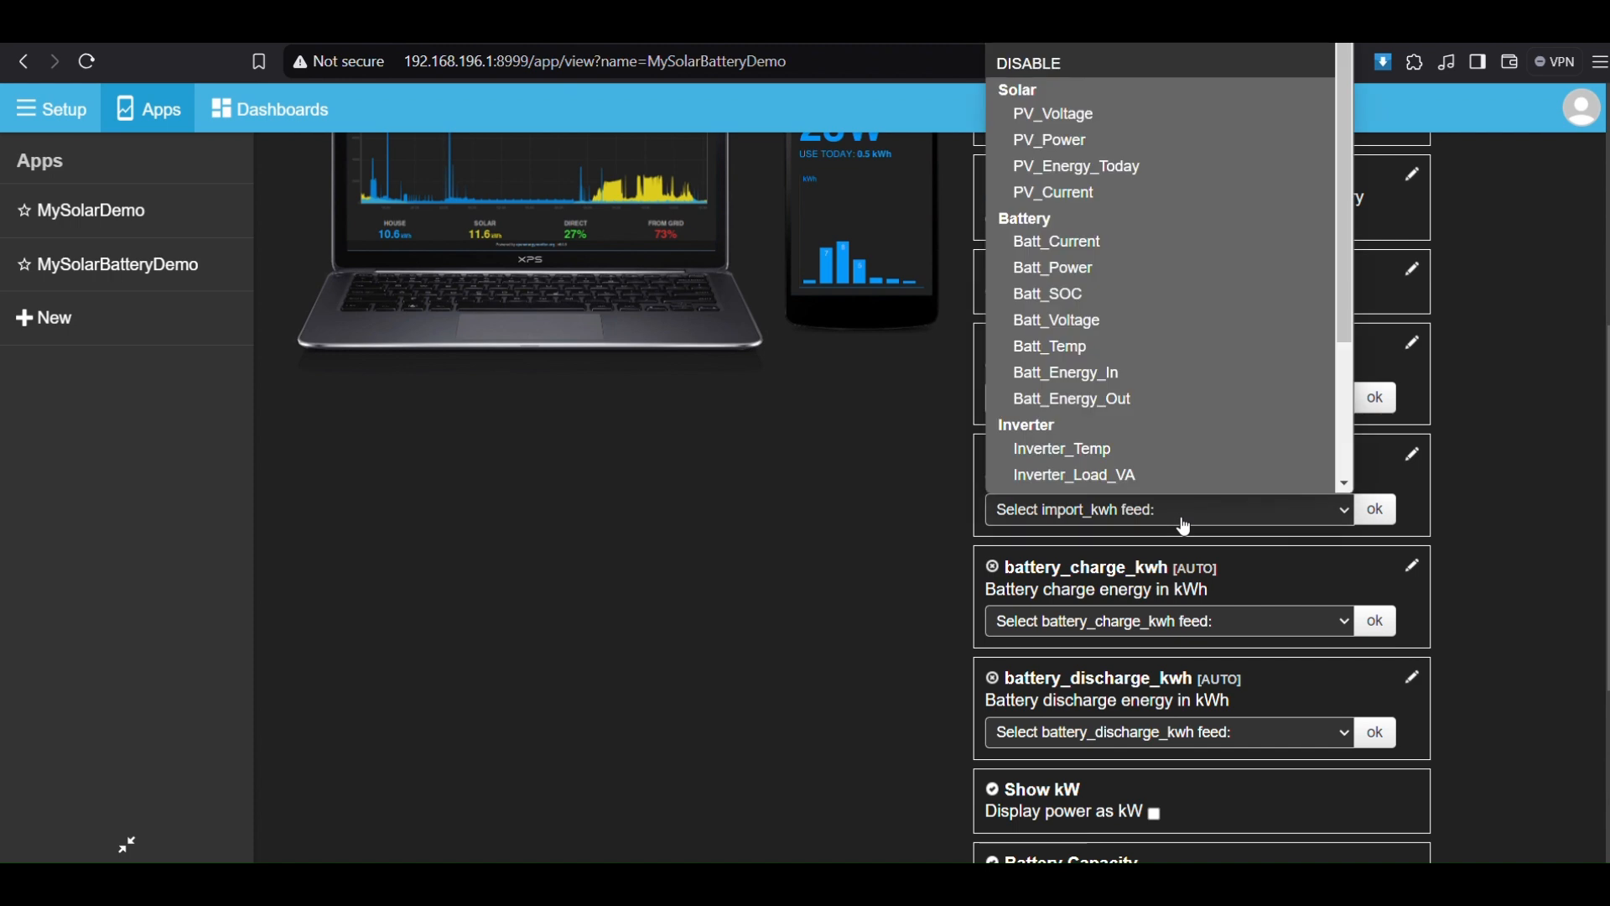
scroll(1147, 391, "down", 3)
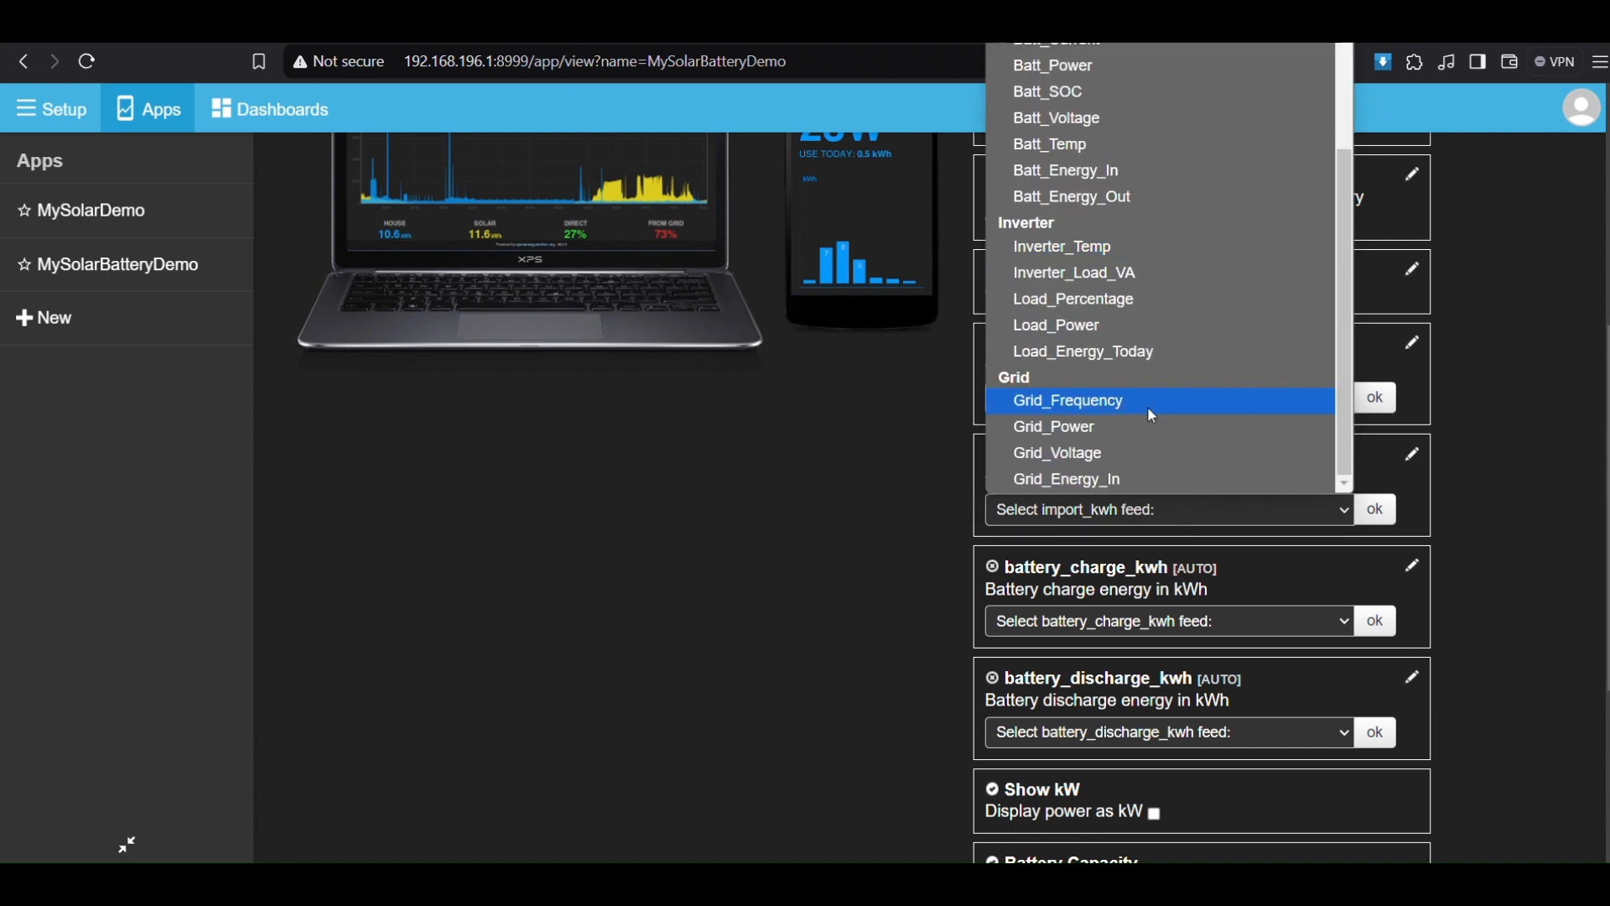
left_click(1109, 483)
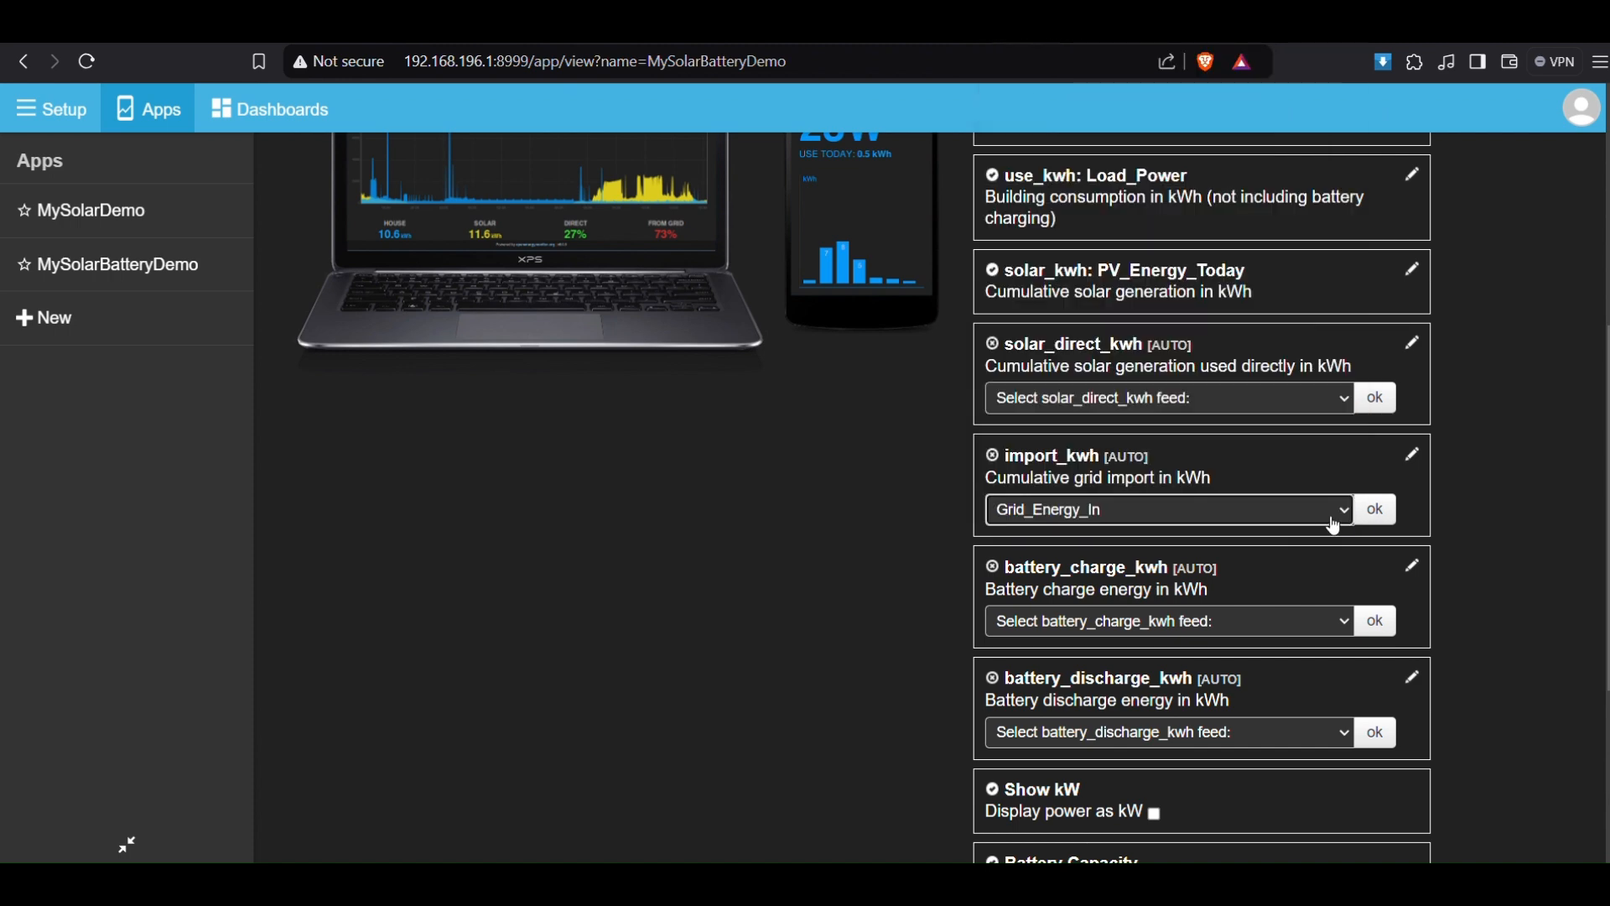
left_click(1376, 513)
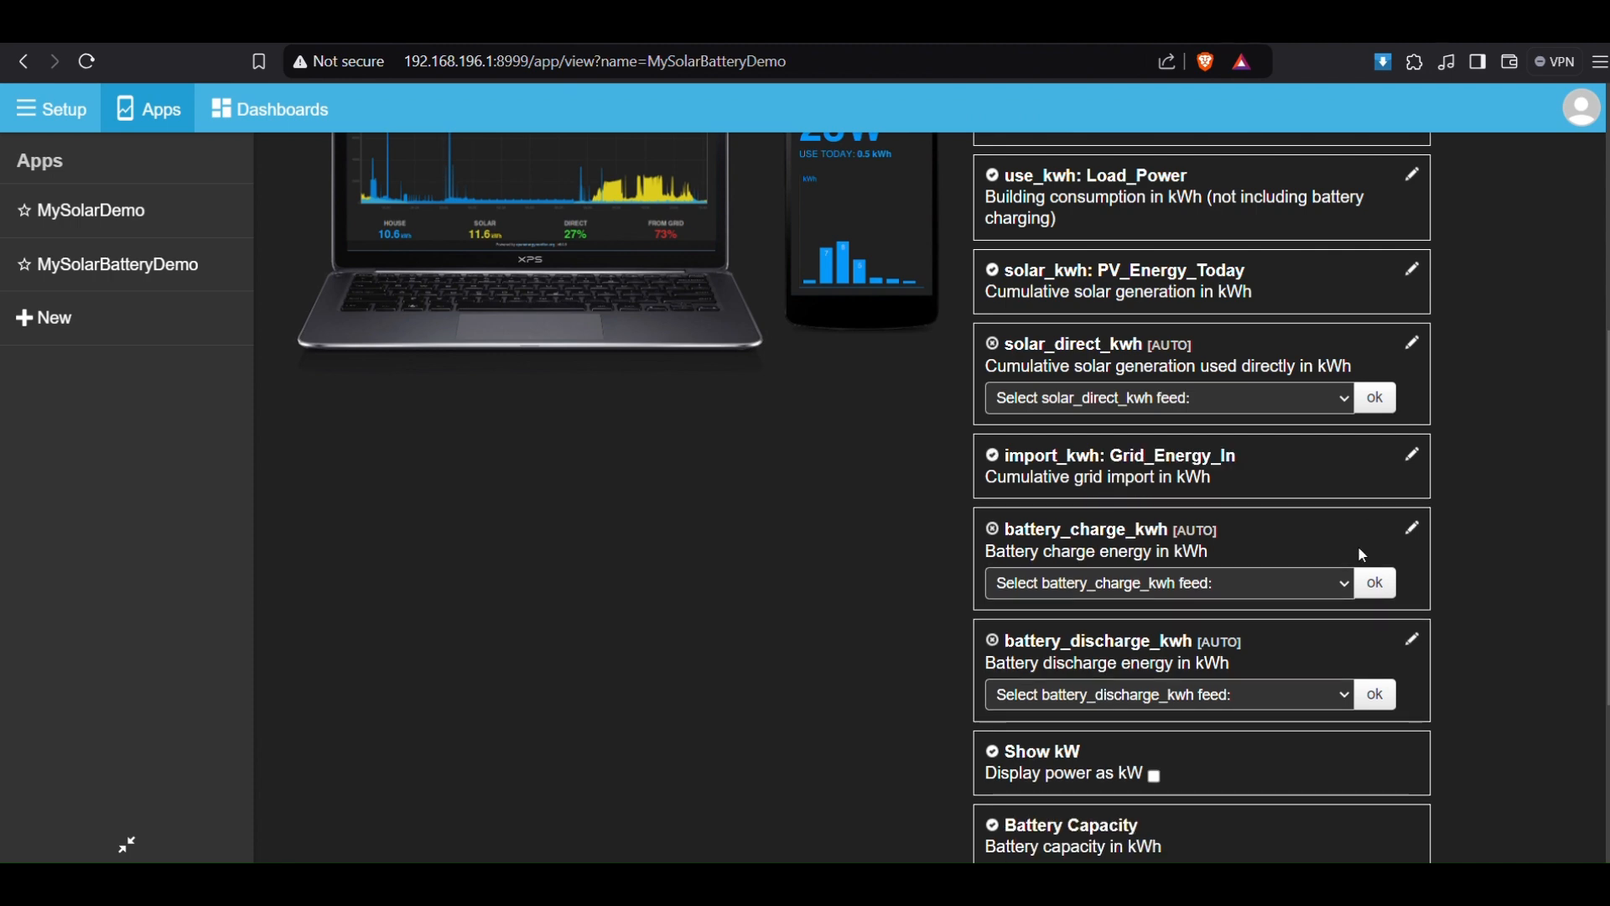
Step: Assign and confirm the Batt_Energy_In feed for battery charge energy (battery_charge_kwh)
left_click(1348, 594)
scroll(1258, 520, "down", 1)
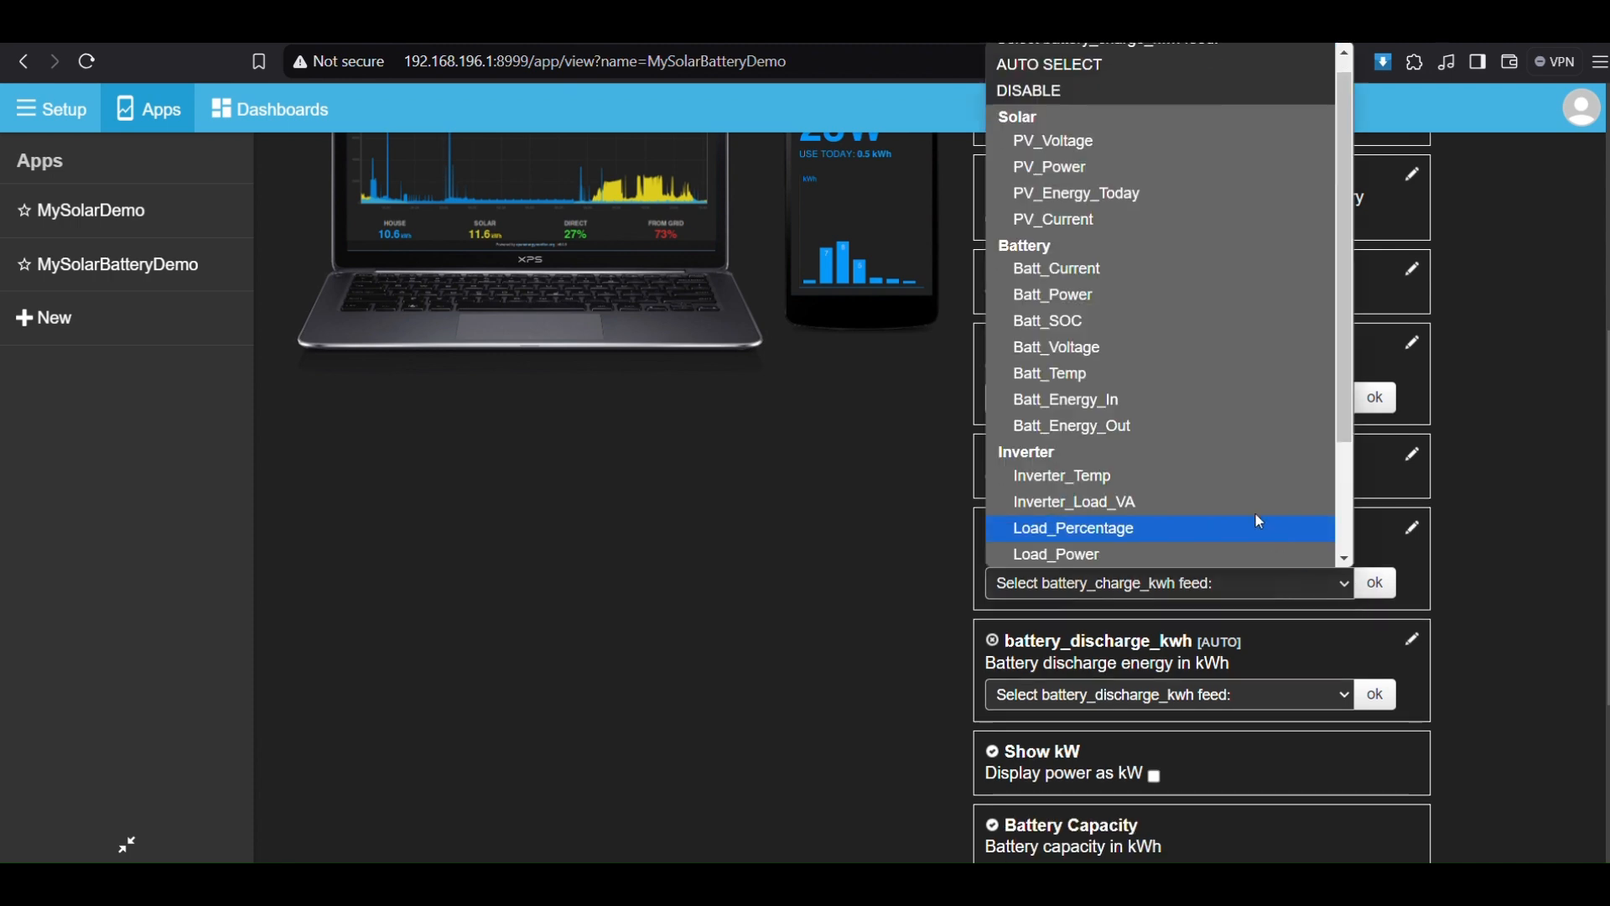
left_click(1142, 401)
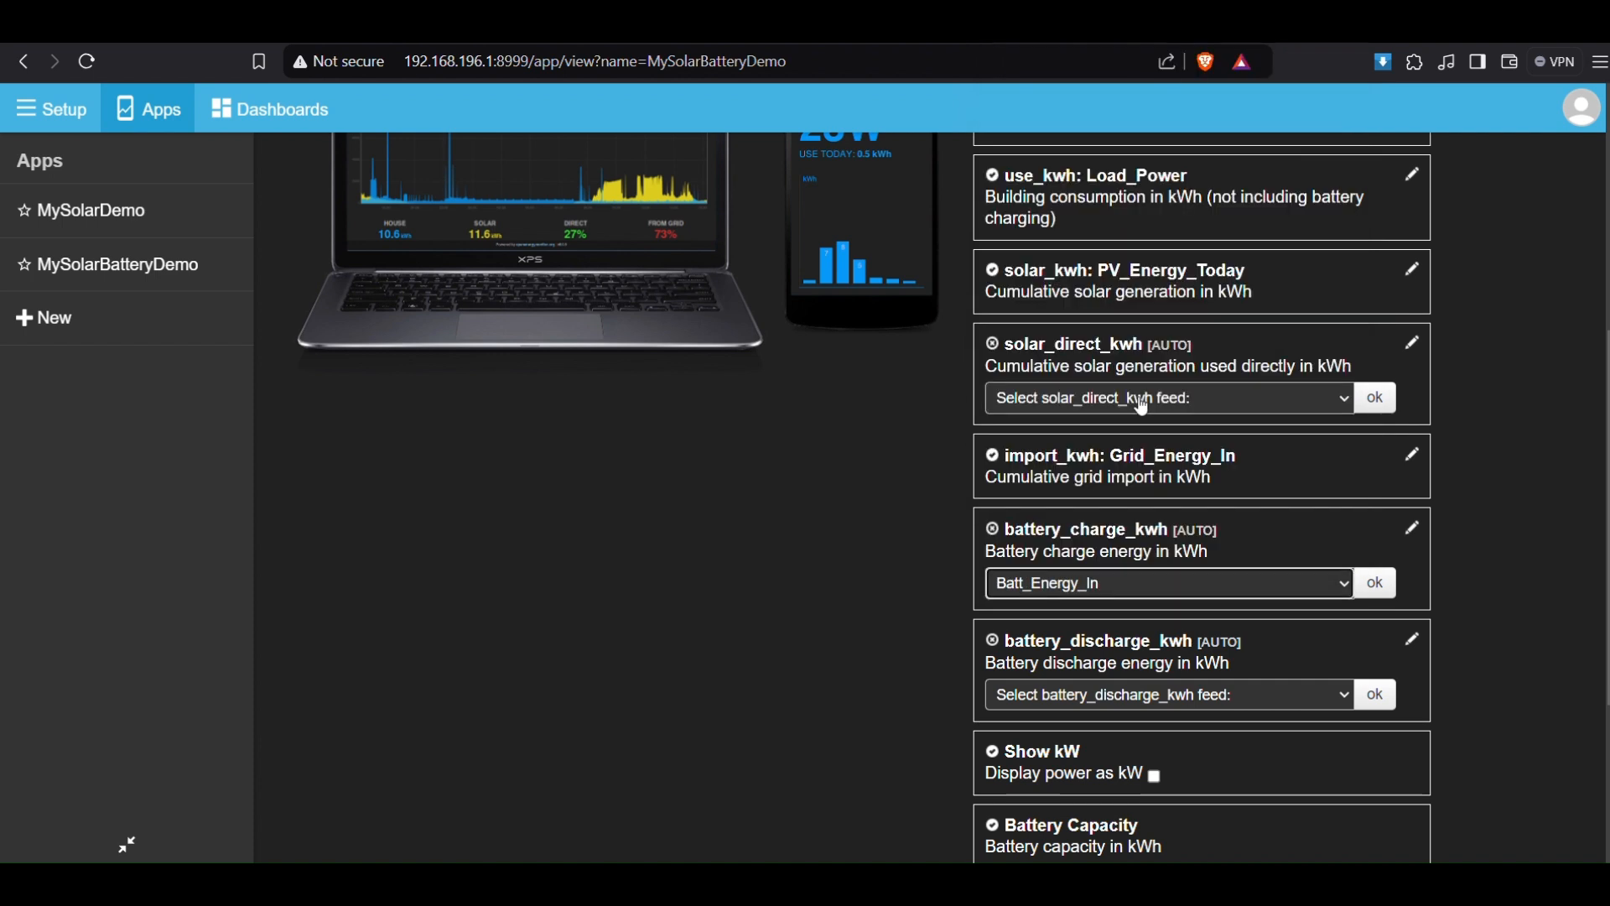
left_click(1375, 584)
Step: Assign and confirm the Batt_Energy_Out feed for battery discharge energy (battery_discharge_kwh)
left_click(1244, 659)
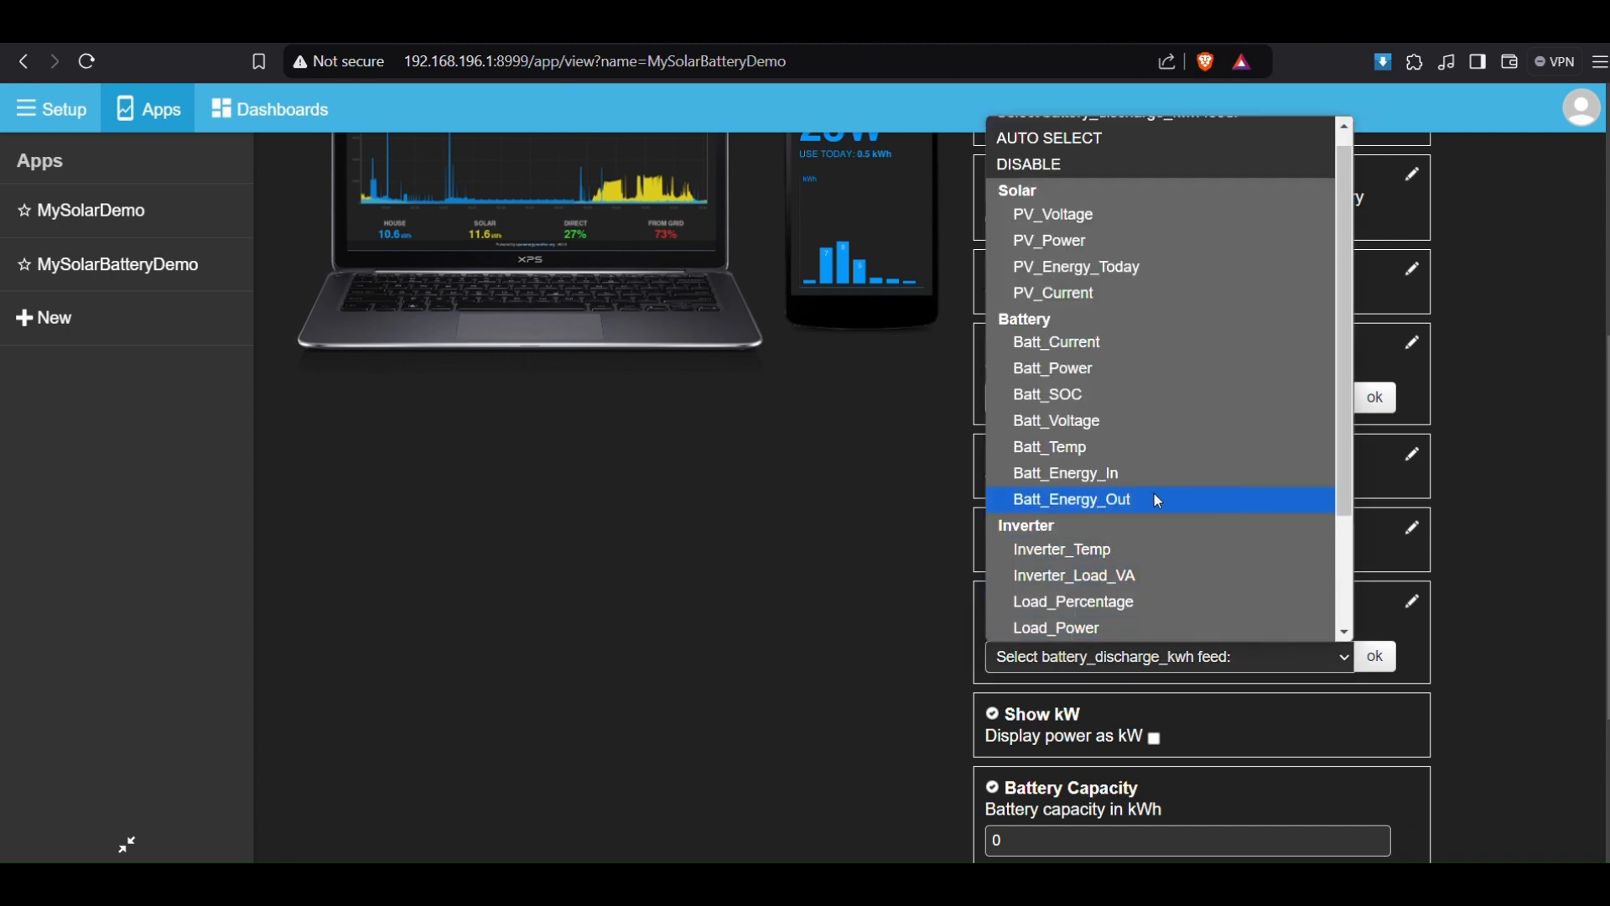
left_click(1157, 501)
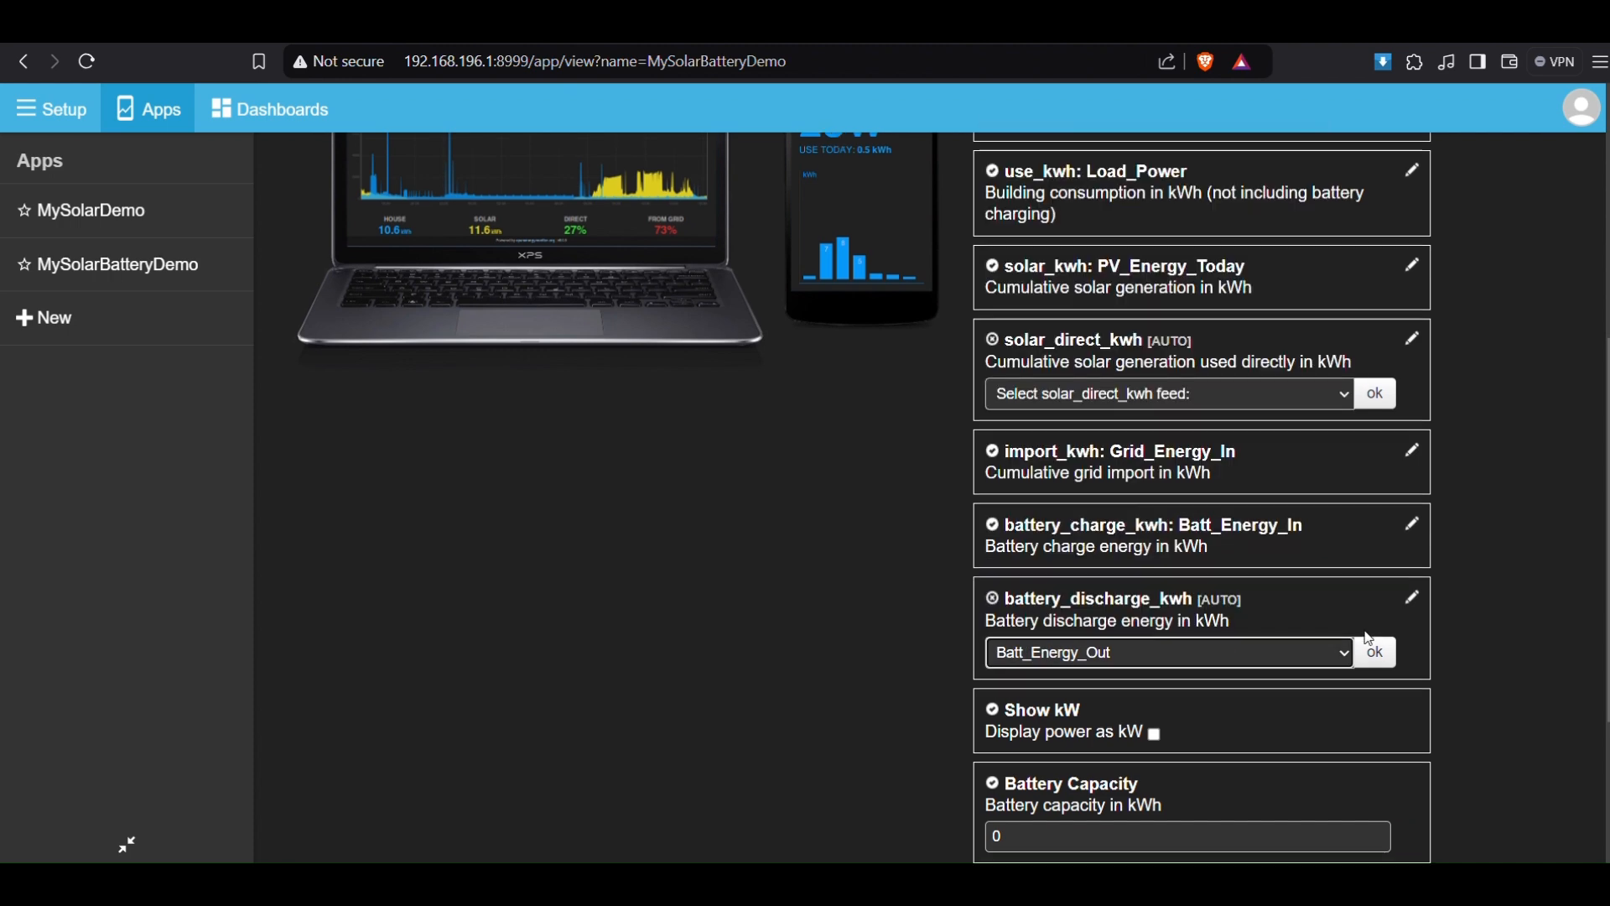
scroll(1369, 638, "down", 1)
left_click(1370, 603)
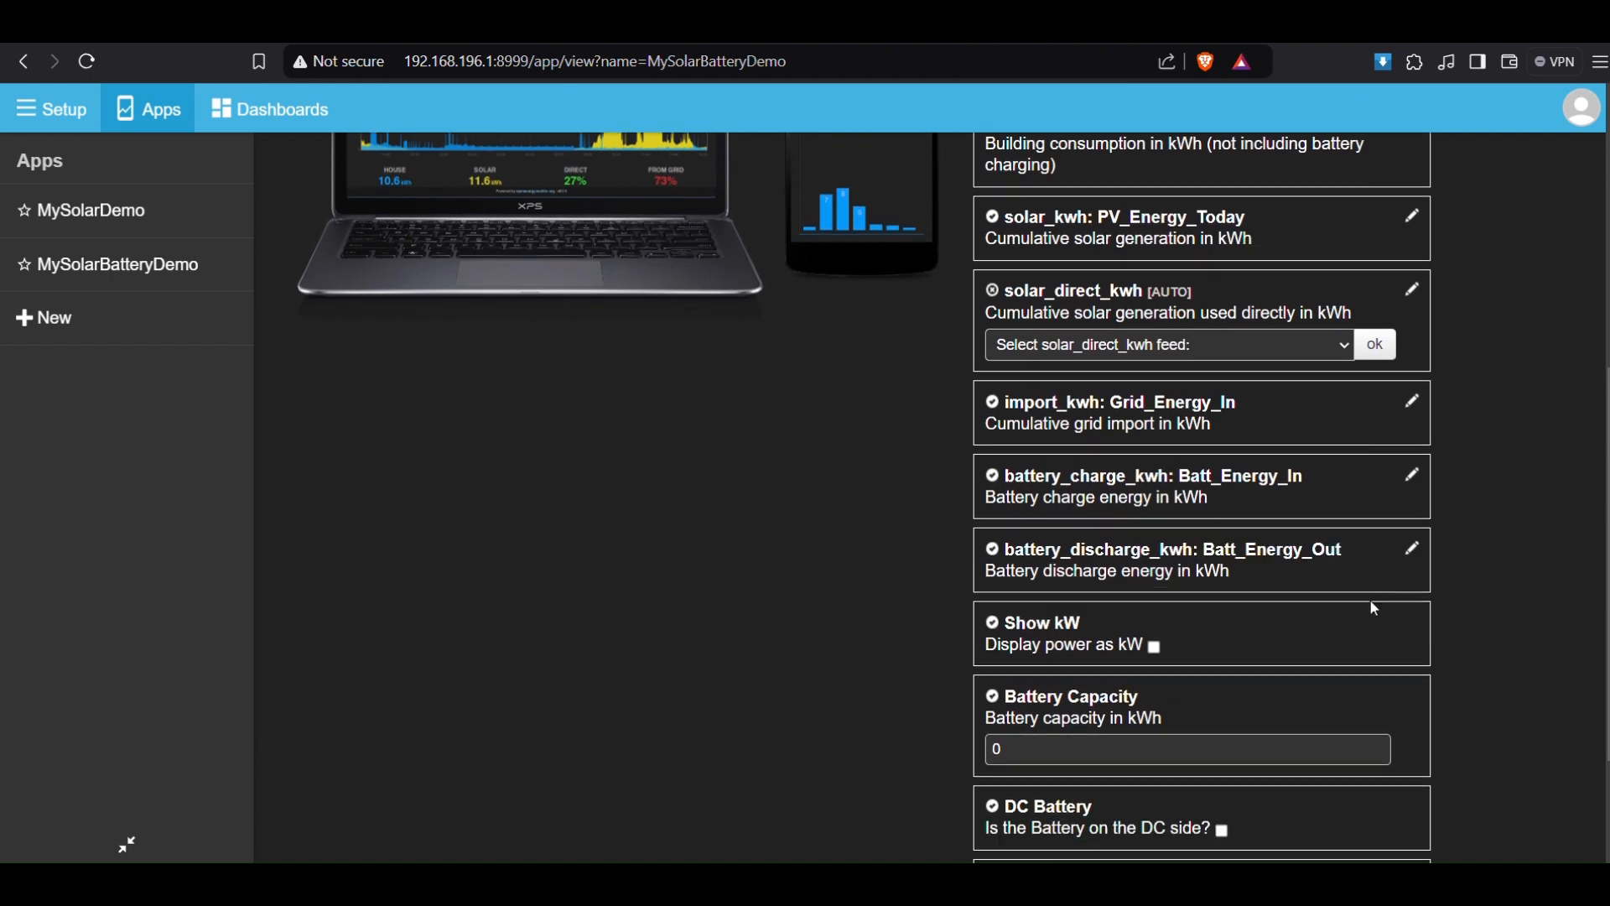
Step: Set the battery capacity to 10.25 kWh and toggle the DC Battery and Make app public options
scroll(1372, 604, "down", 2)
left_click(1076, 617)
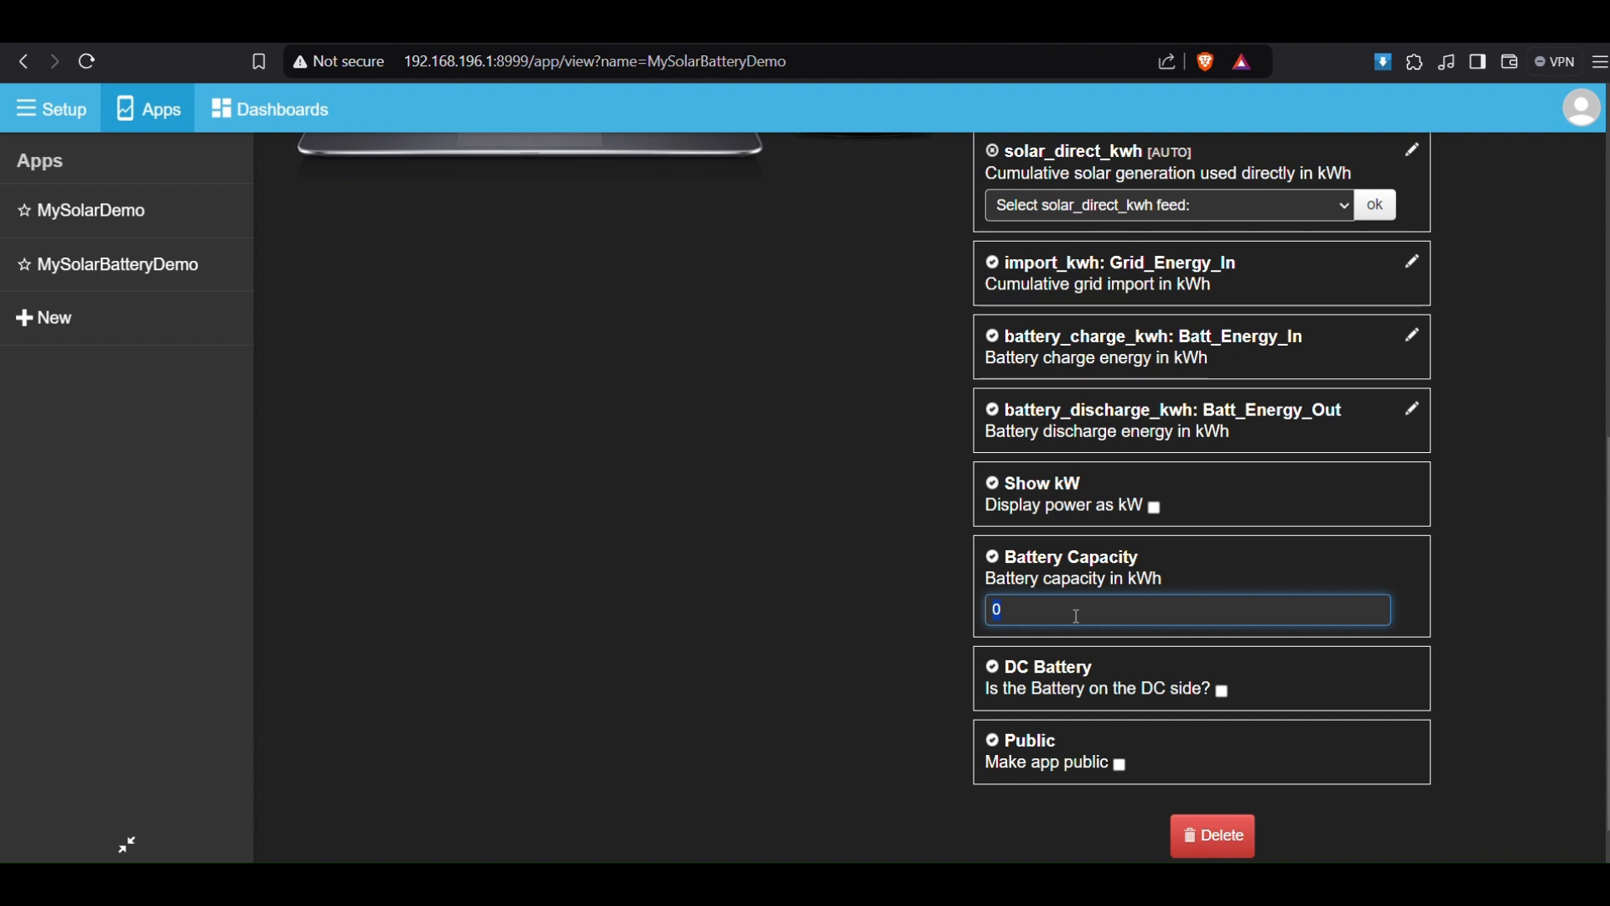
type("10.25")
left_click(1514, 642)
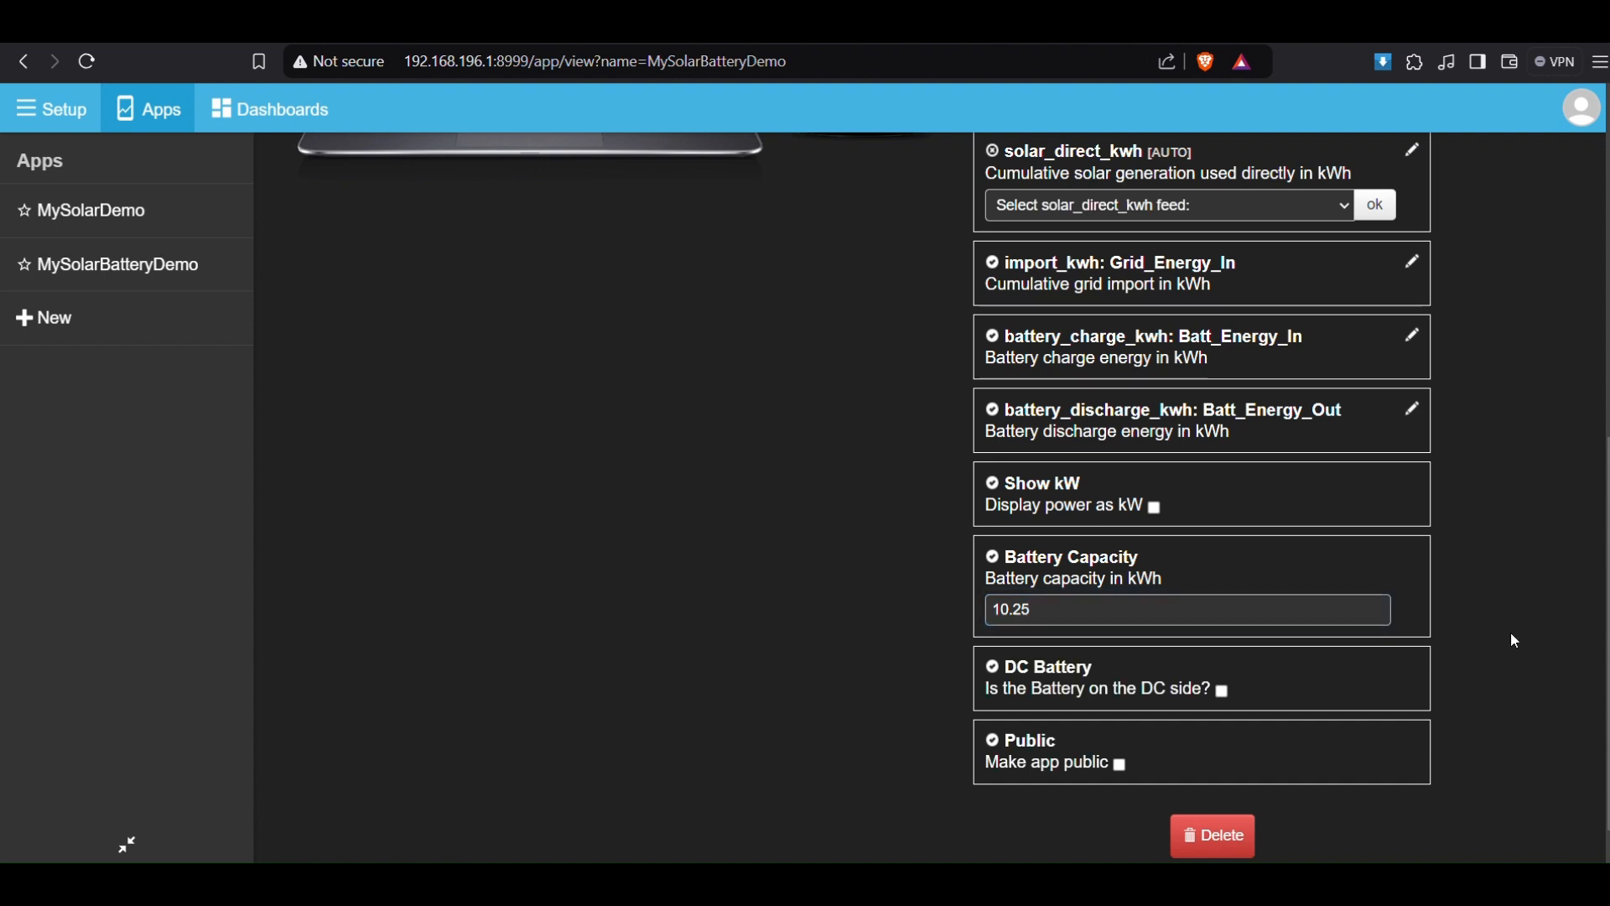
left_click(1223, 693)
left_click(1120, 767)
Step: Return to the battery_discharge power setting and check its feed choices without selecting one
scroll(1286, 545, "up", 3)
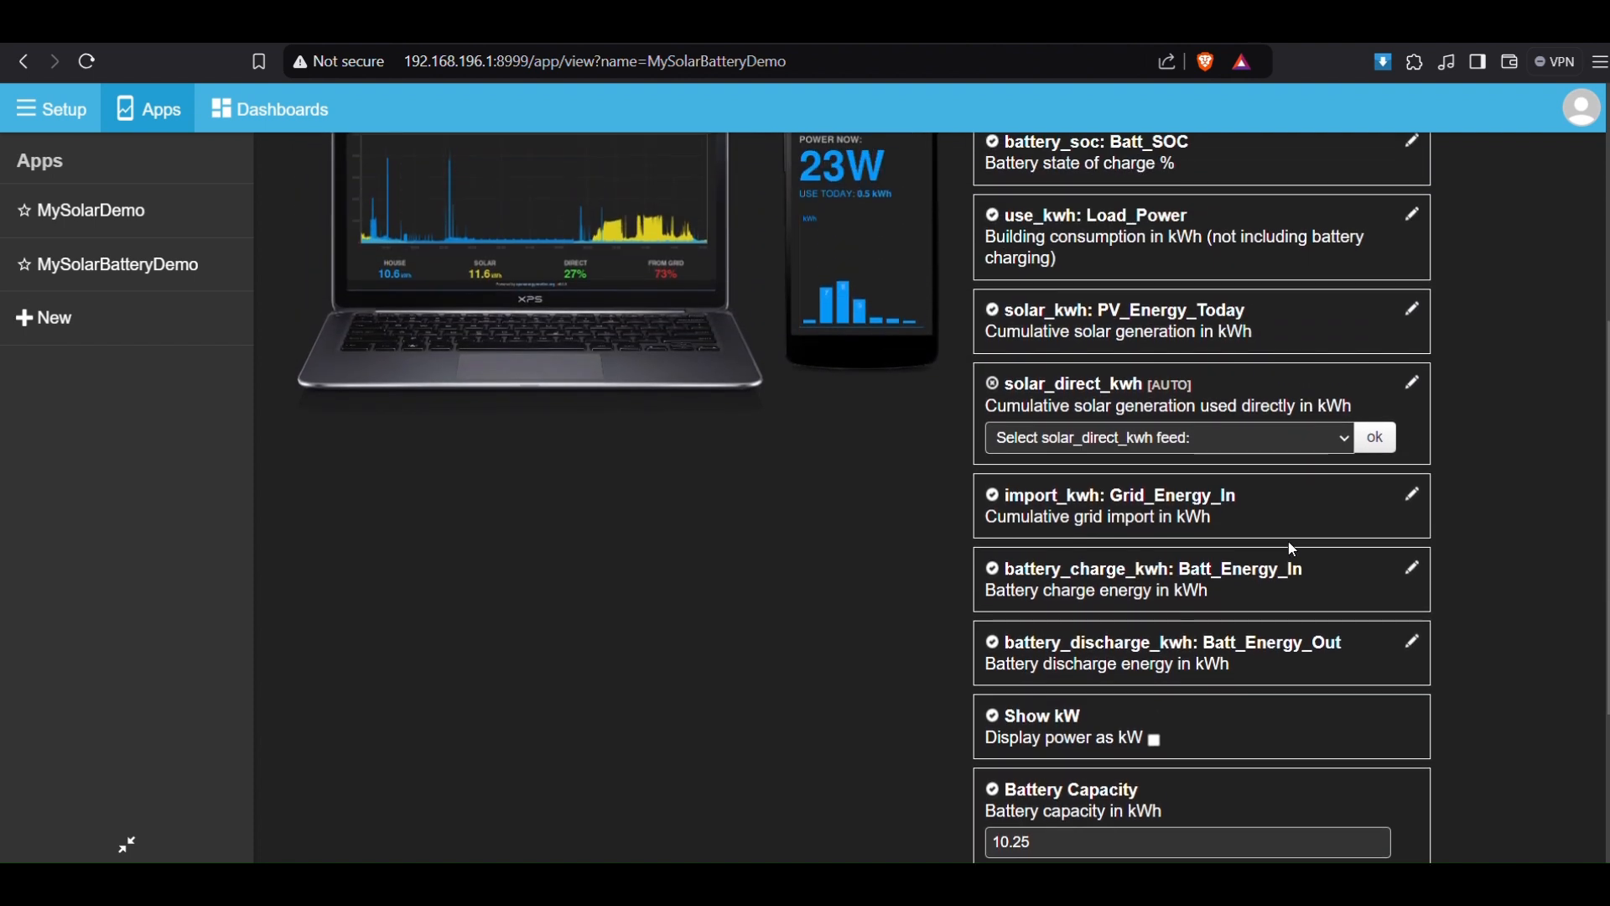
scroll(1291, 549, "up", 3)
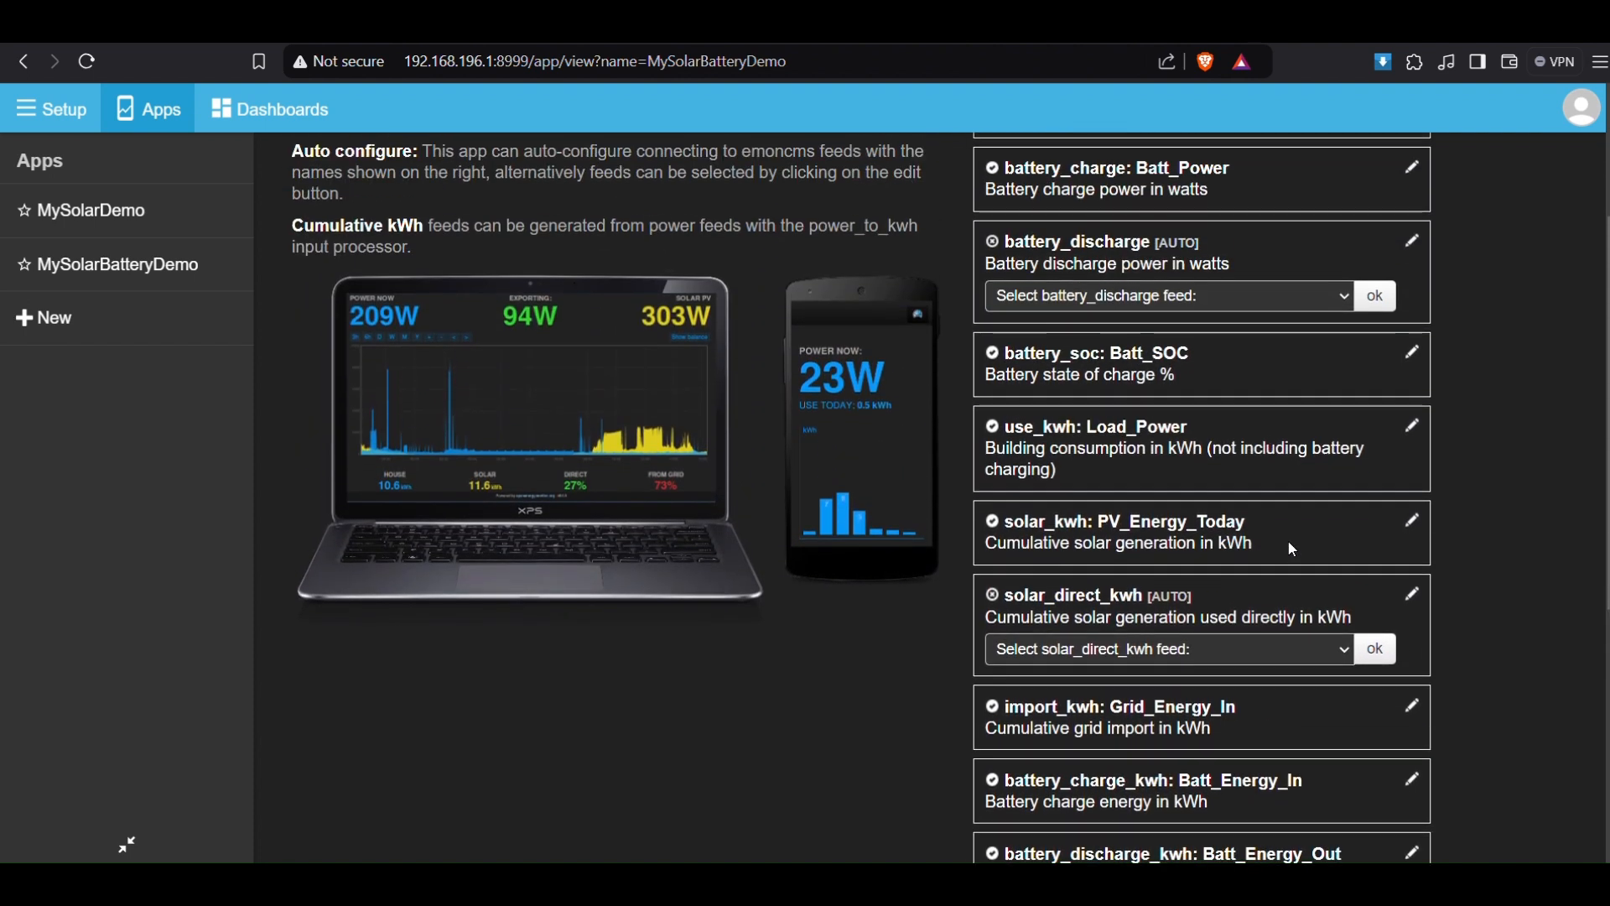
left_click(1220, 300)
left_click(1220, 300)
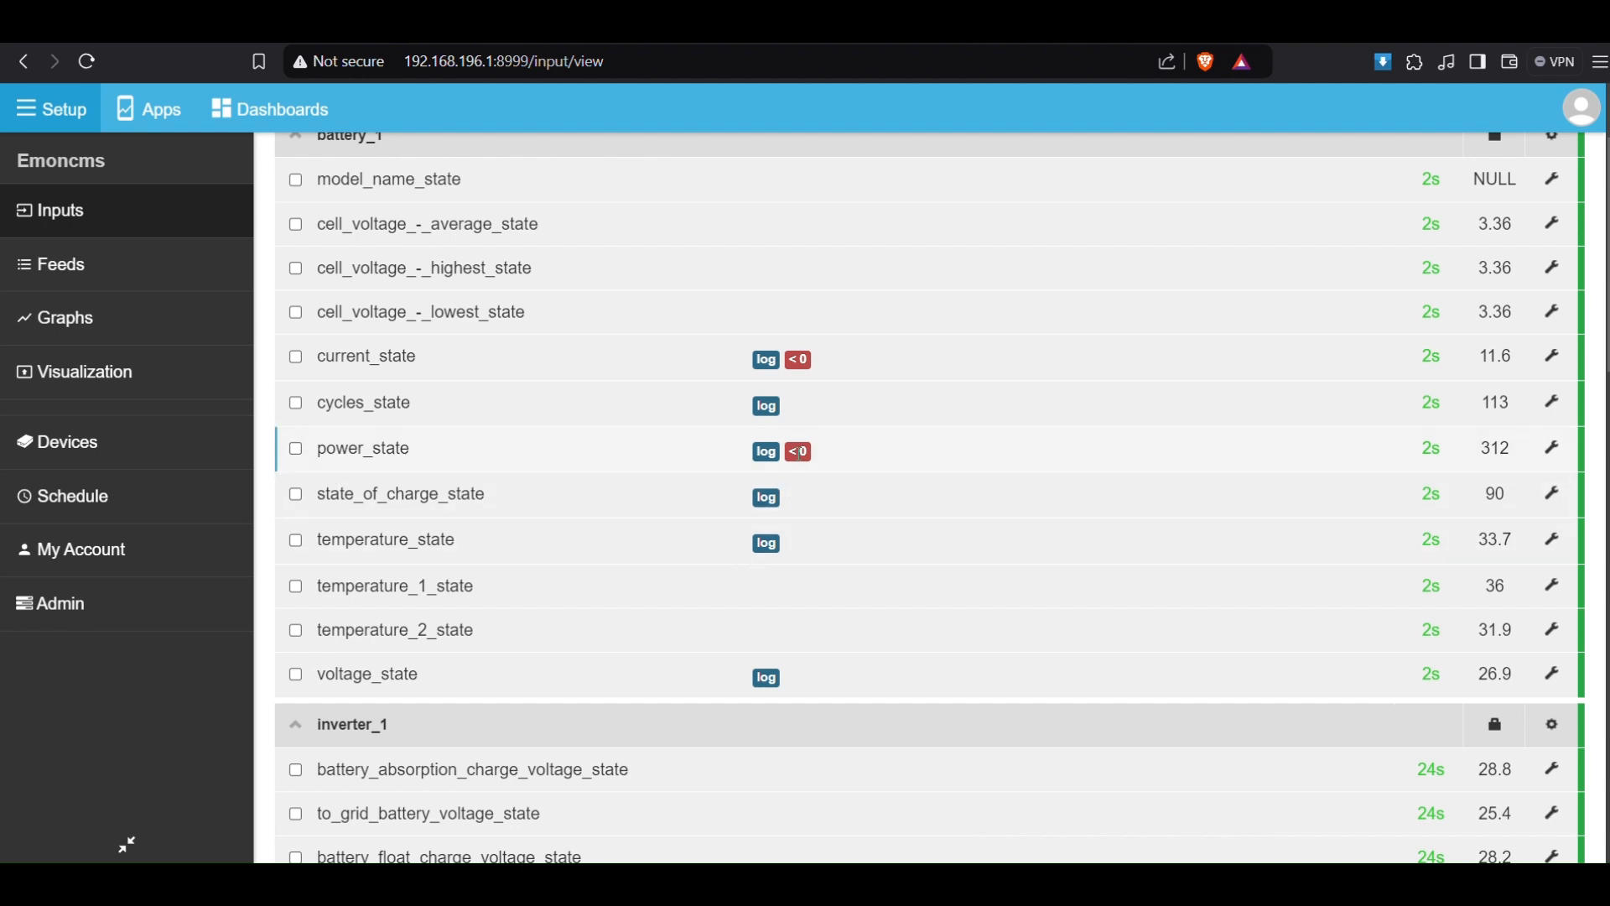
Step: Open the process list of the battery_1 power_state input and remove its Allow negative process
mouse_move(803, 452)
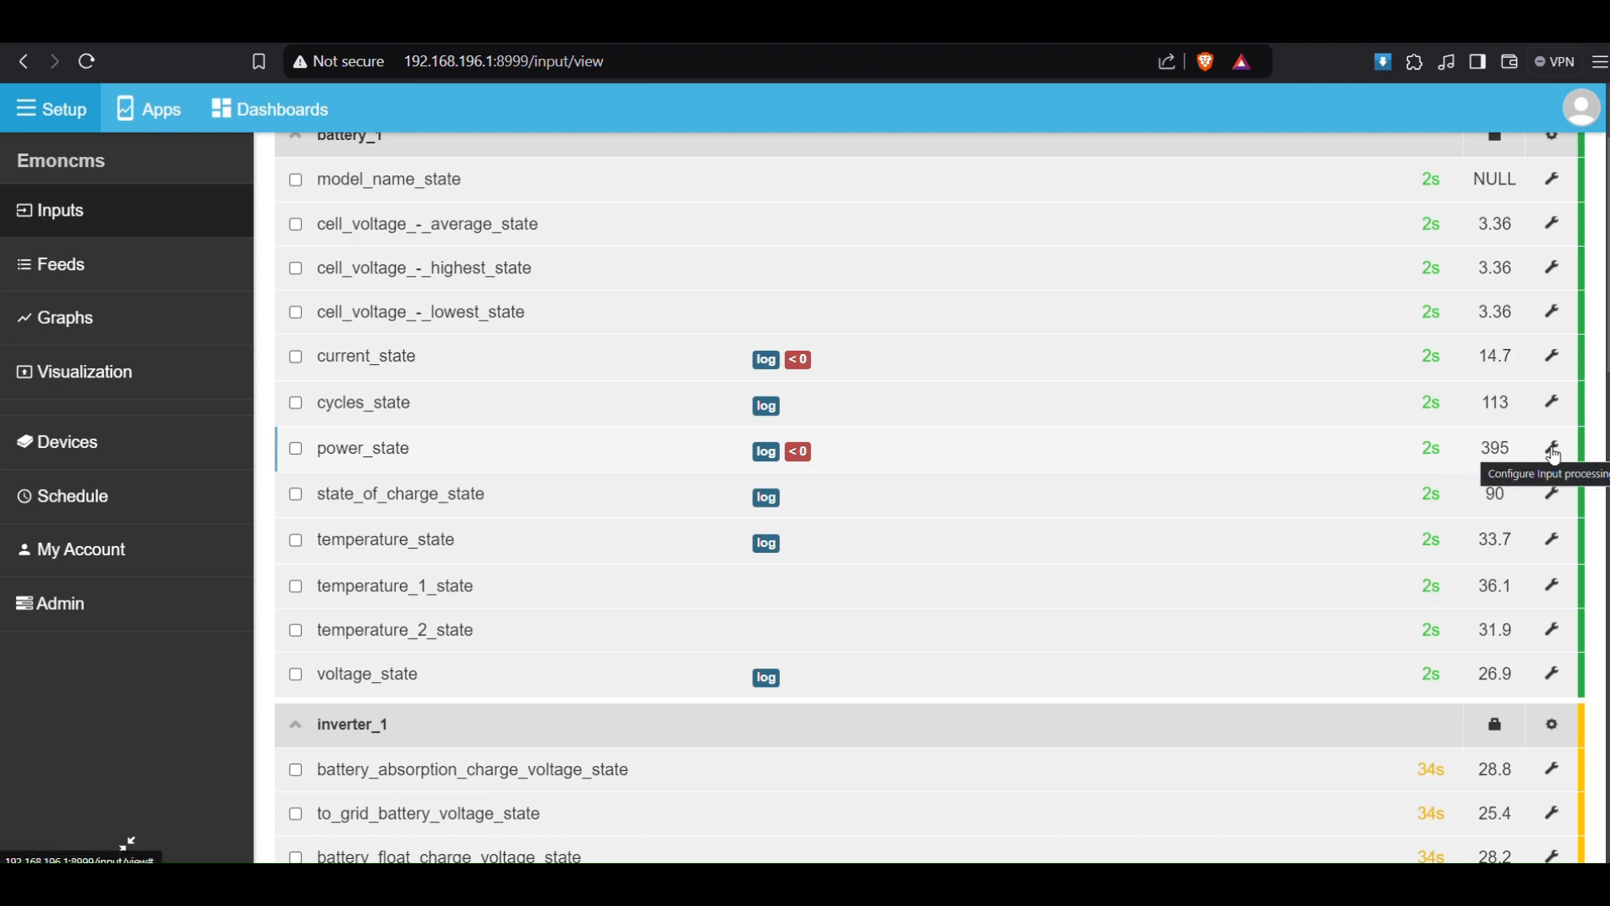
left_click(1554, 449)
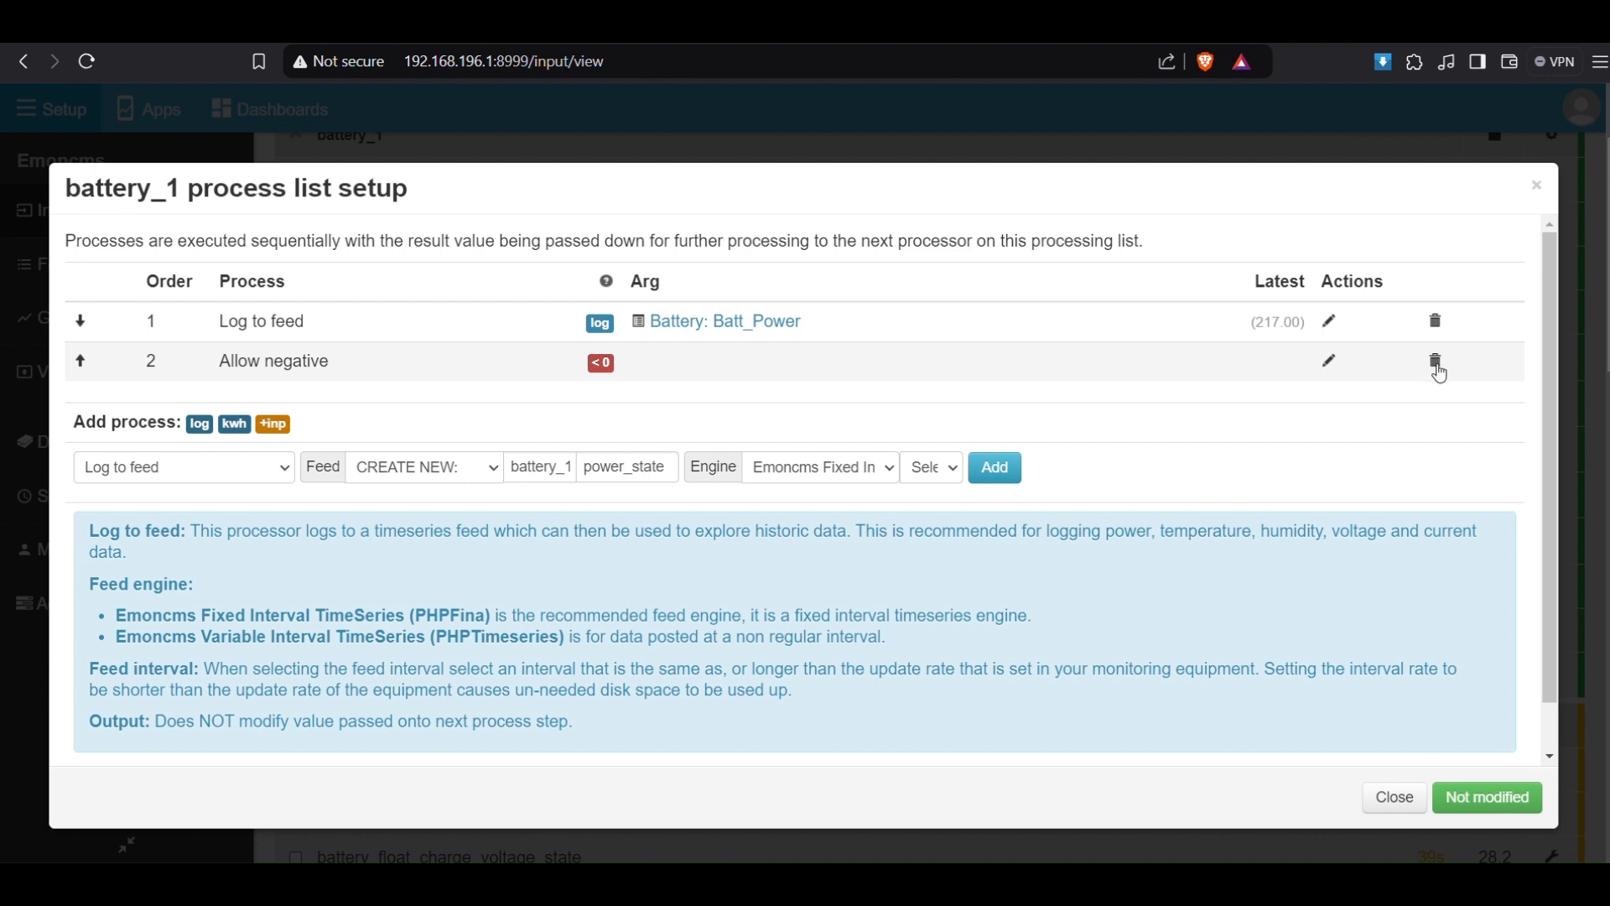
left_click(1436, 362)
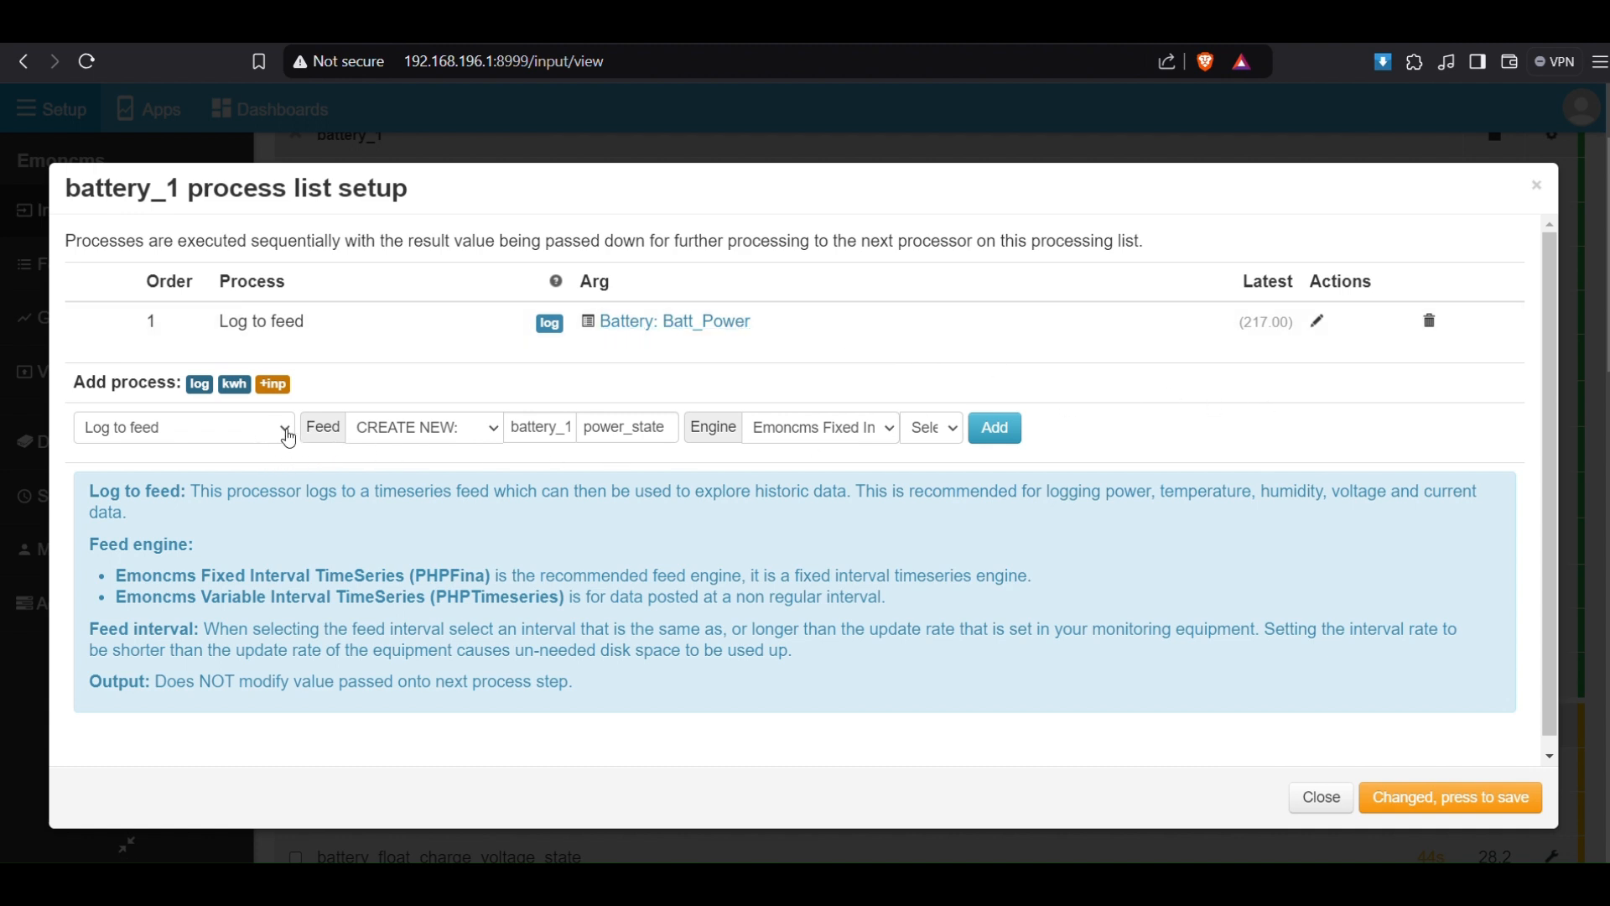
Step: Add an Allow positive process after the Batt_Power logging in the power_state process list
left_click(289, 437)
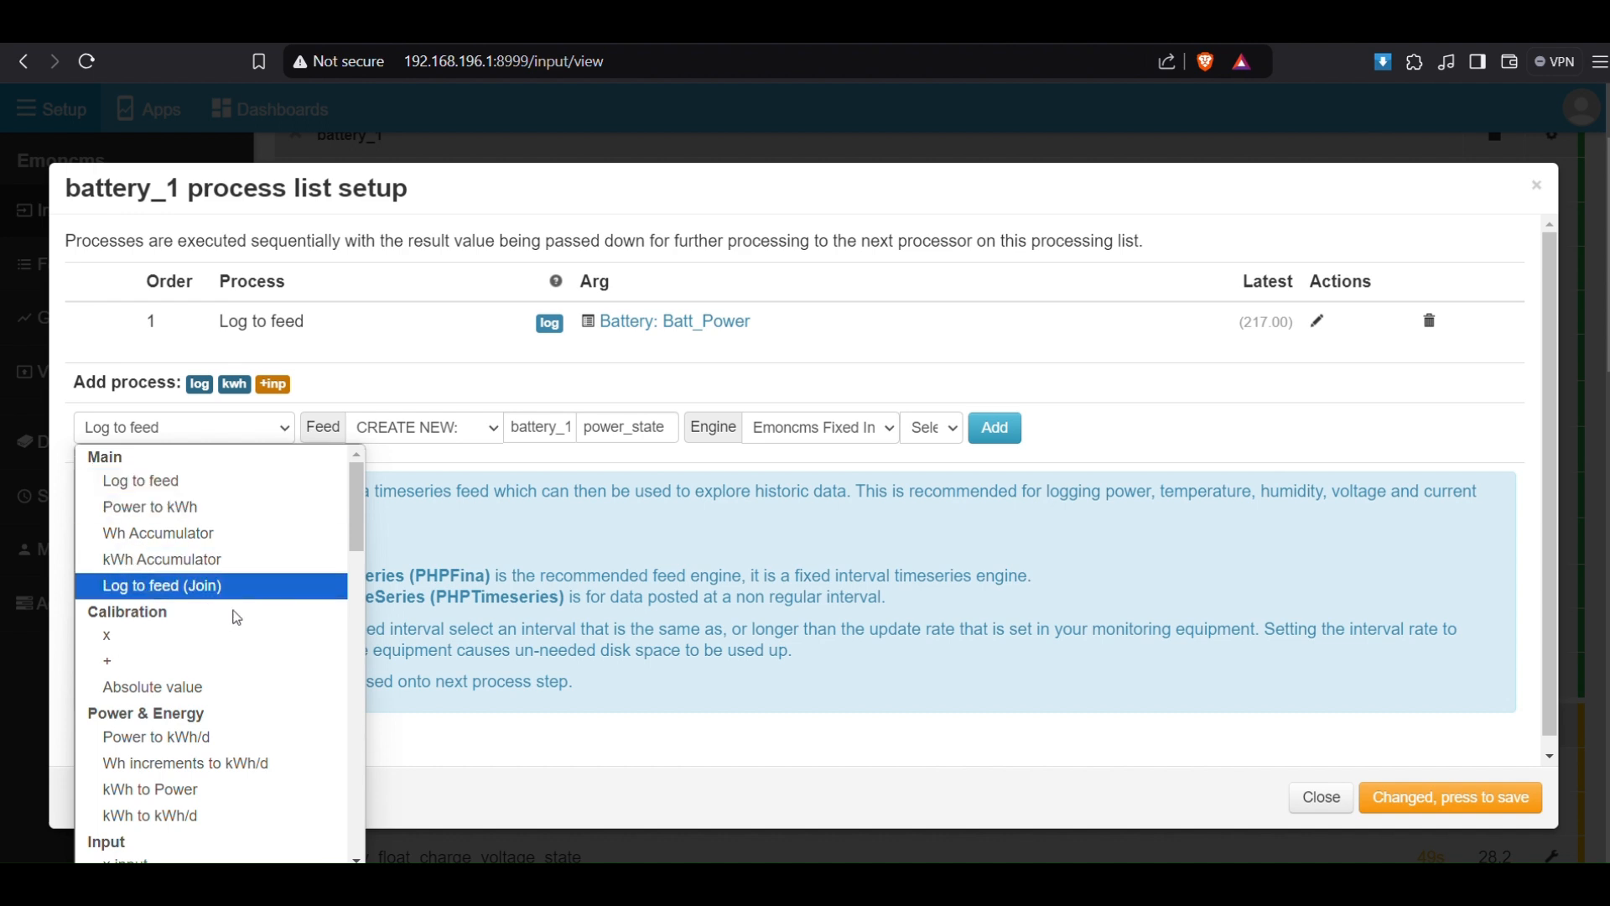
scroll(240, 640, "down", 3)
scroll(240, 640, "down", 4)
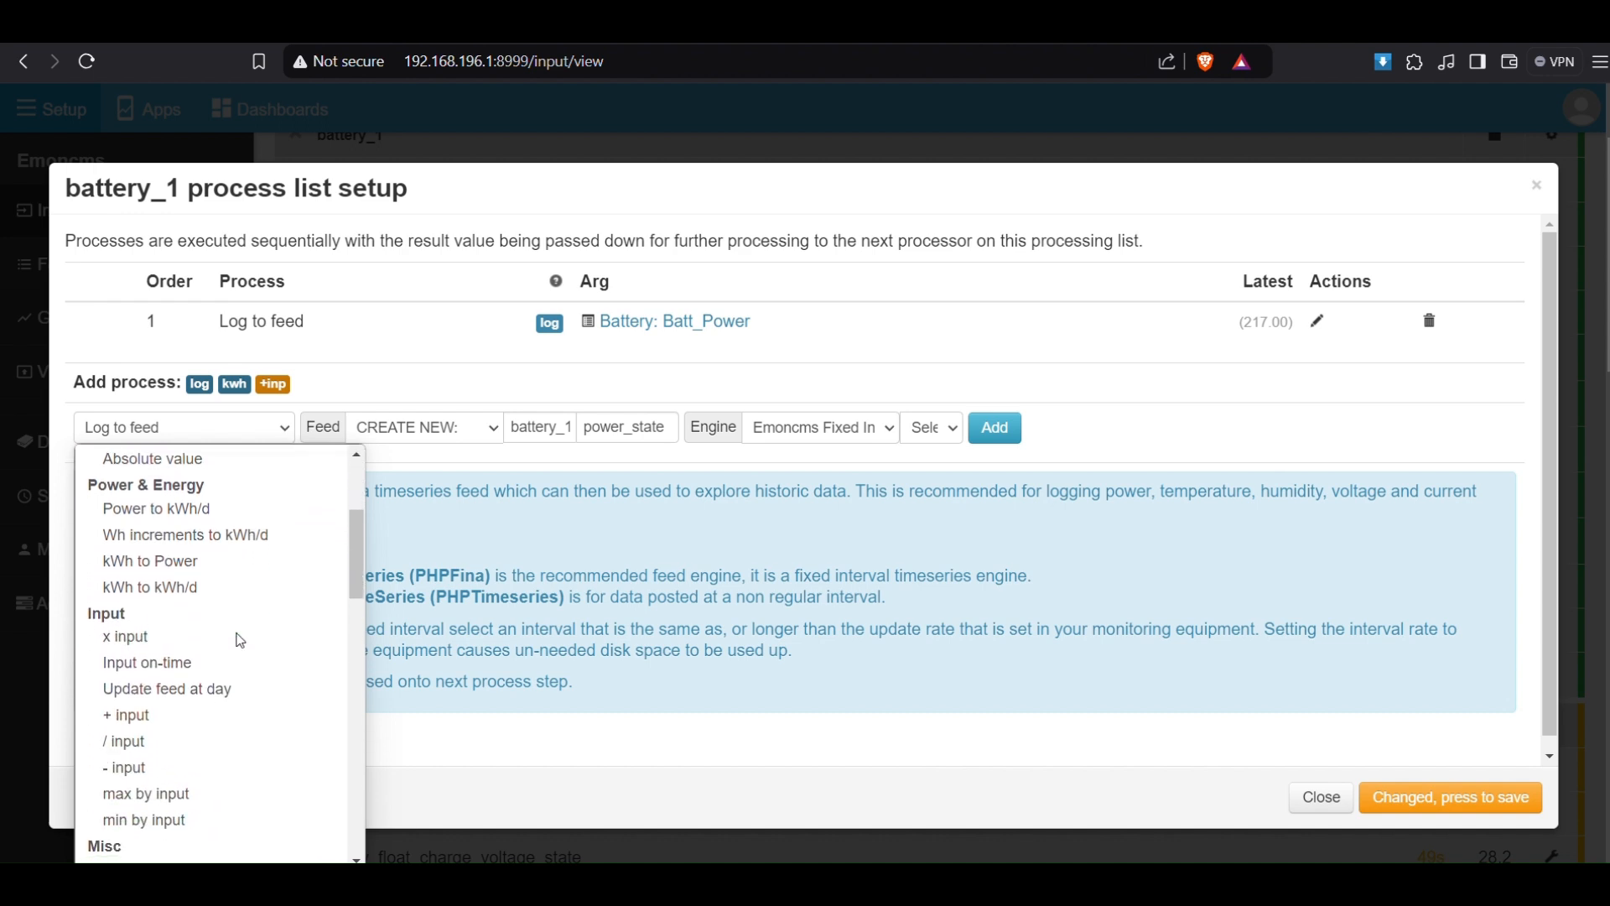
scroll(240, 640, "down", 4)
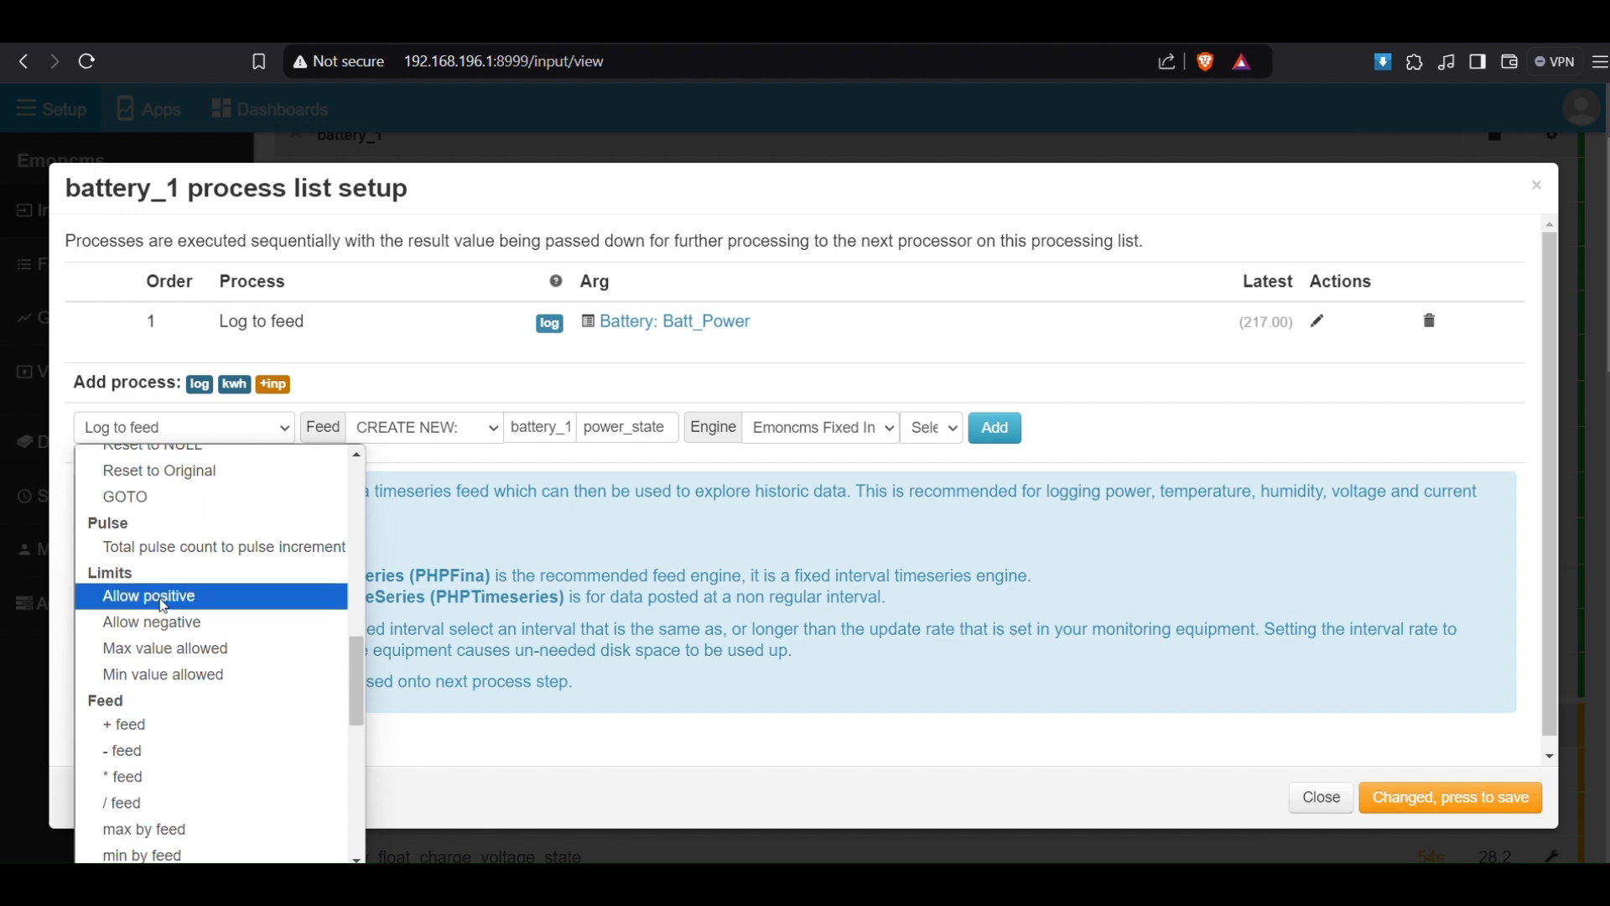
left_click(165, 597)
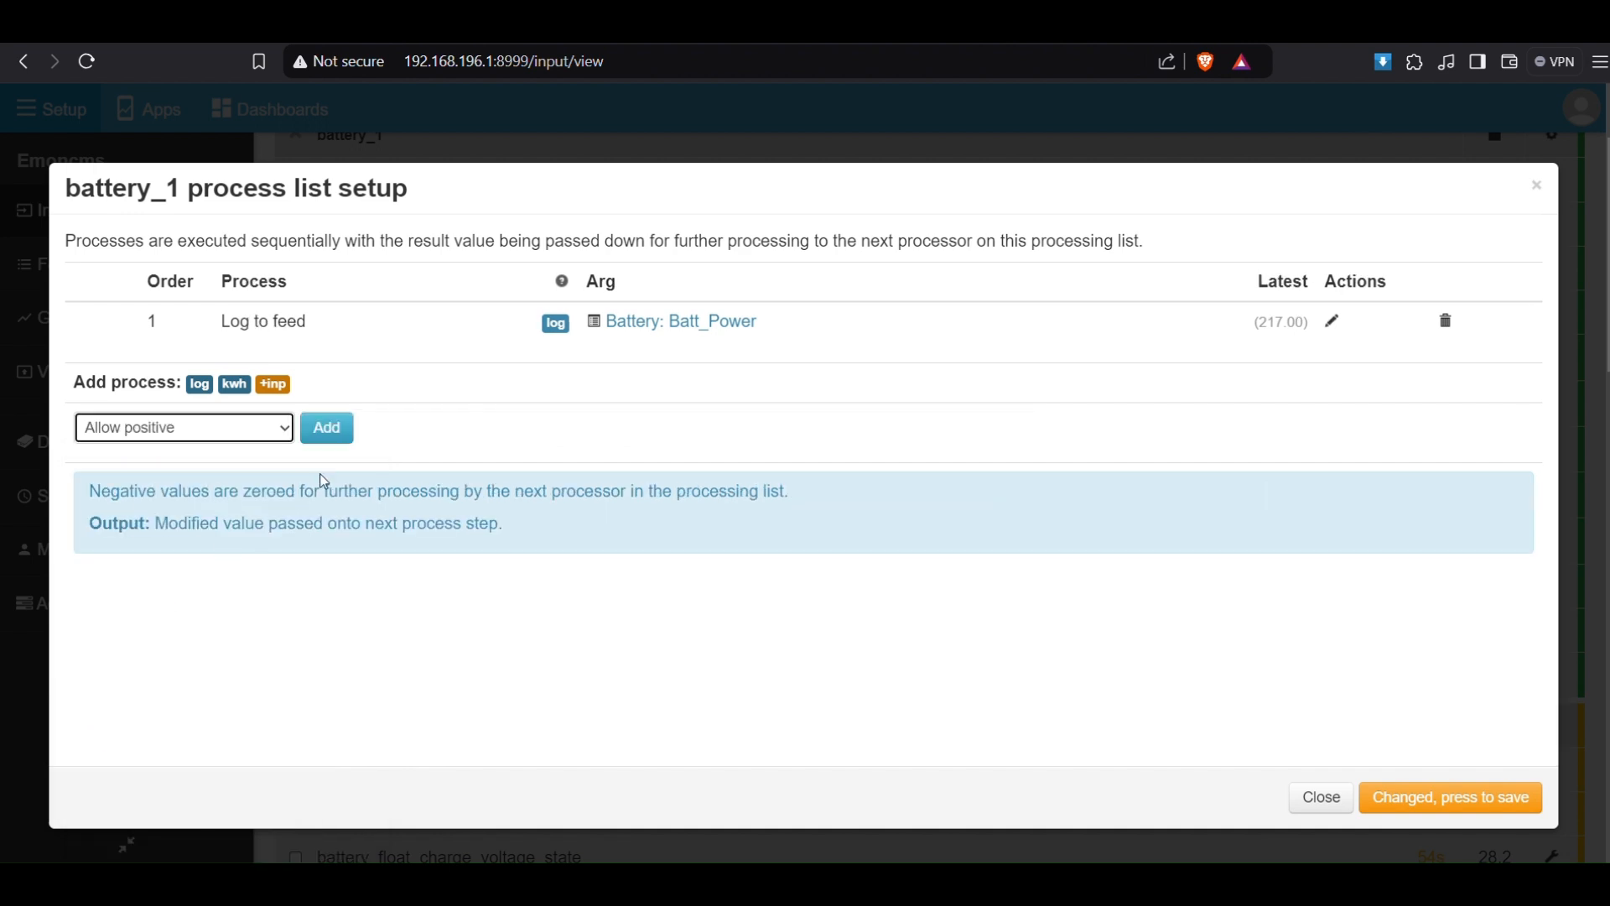
left_click(338, 434)
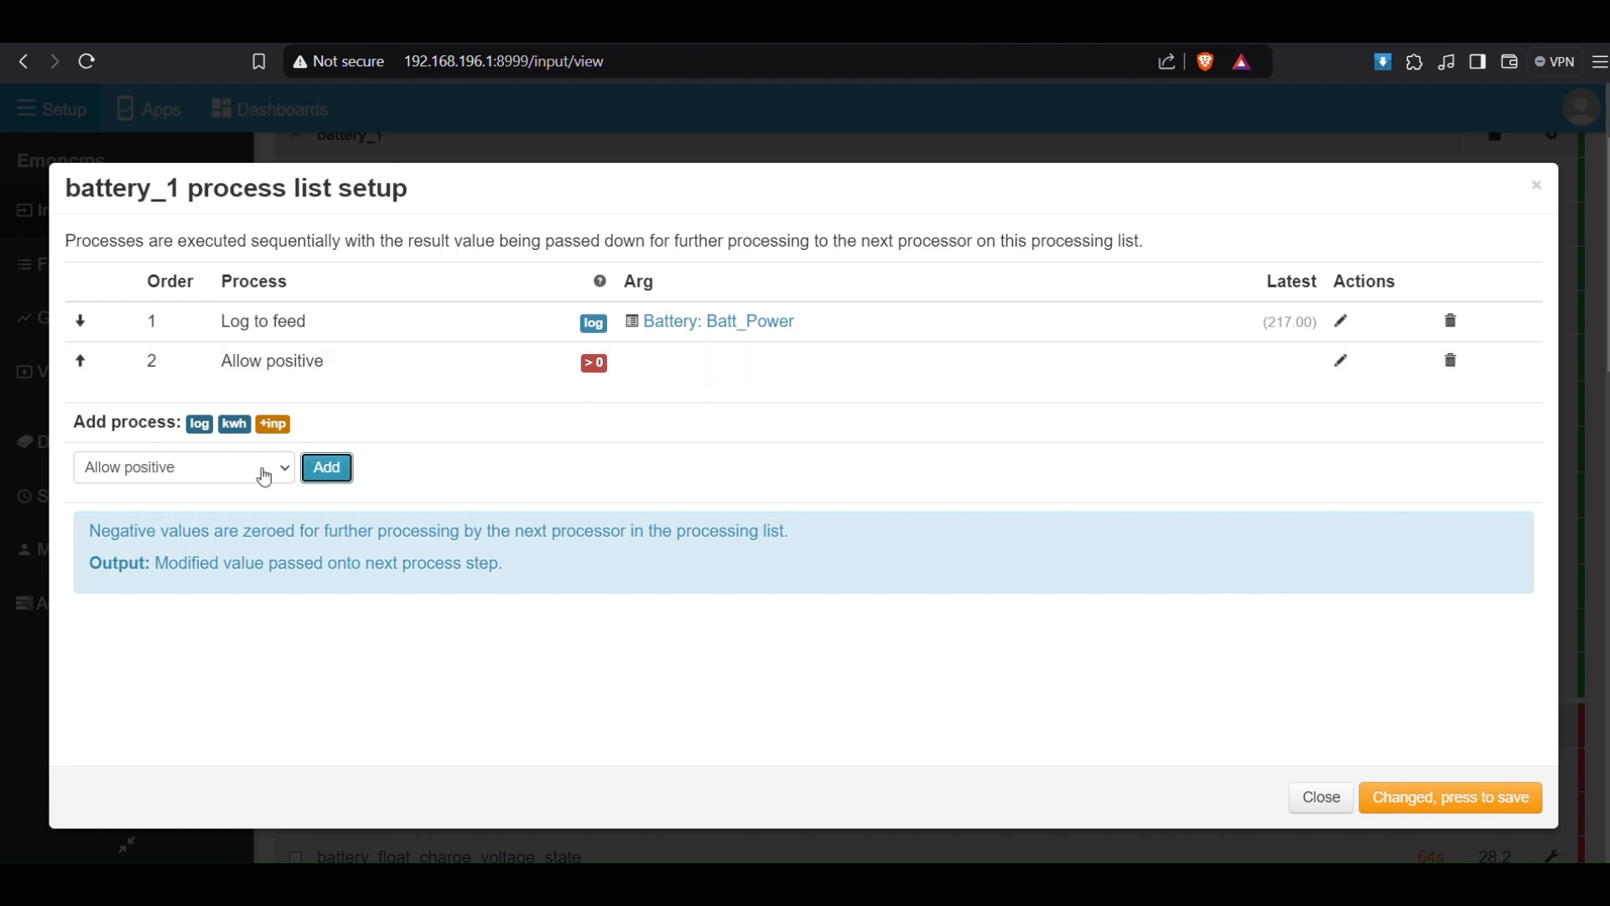
Step: Choose a Log to feed process that creates a new feed, and set the feed's tag to Battery
left_click(265, 473)
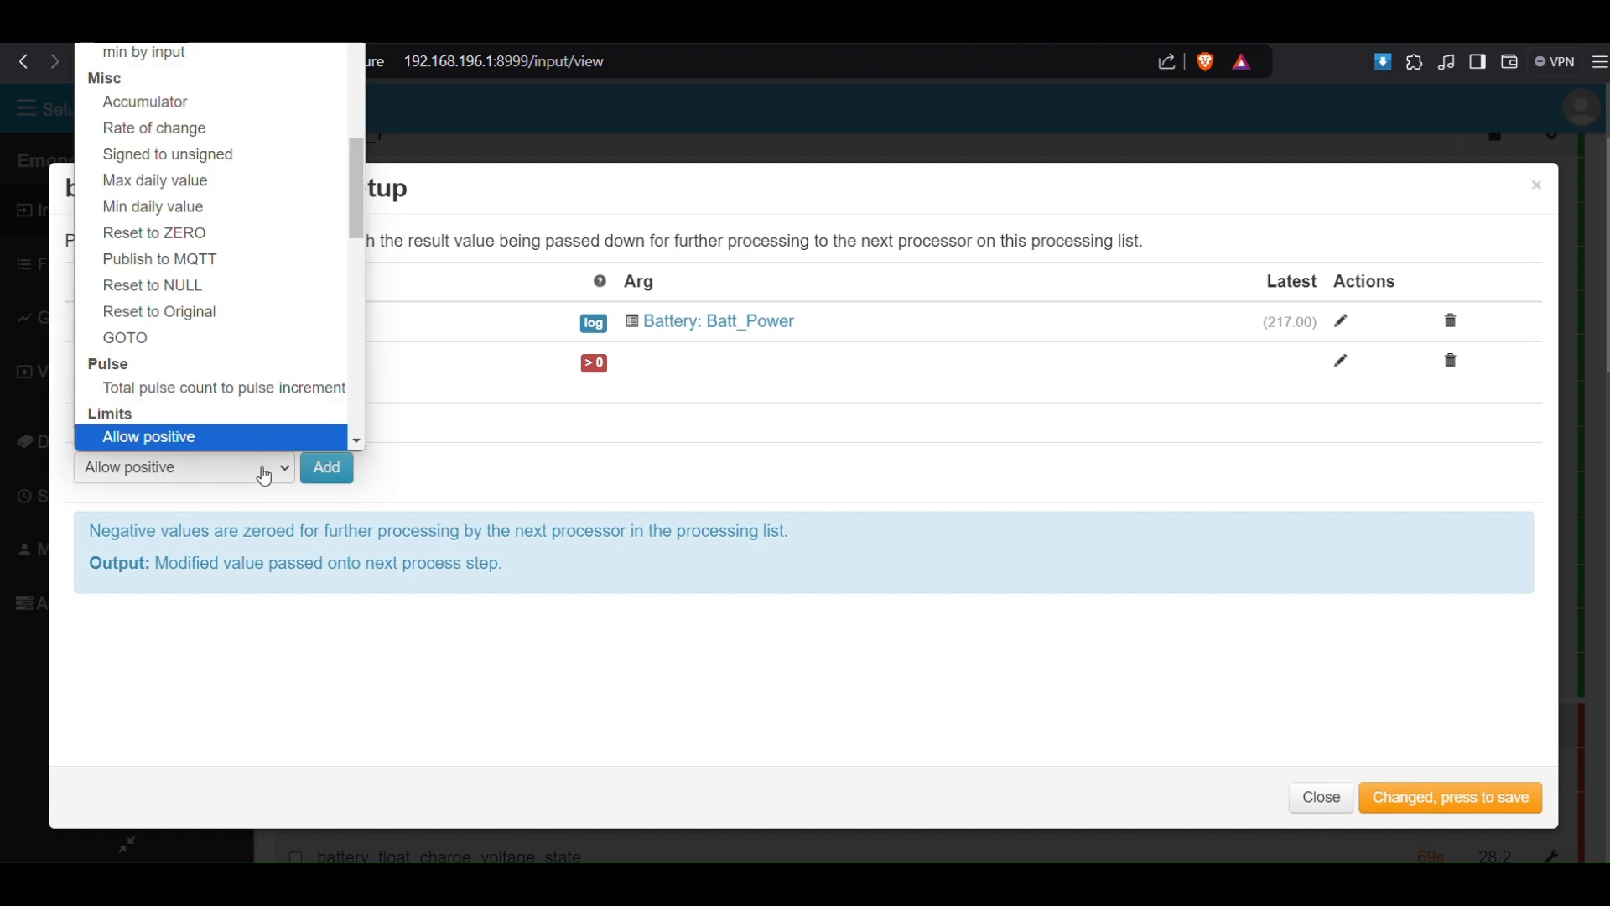
left_click(426, 260)
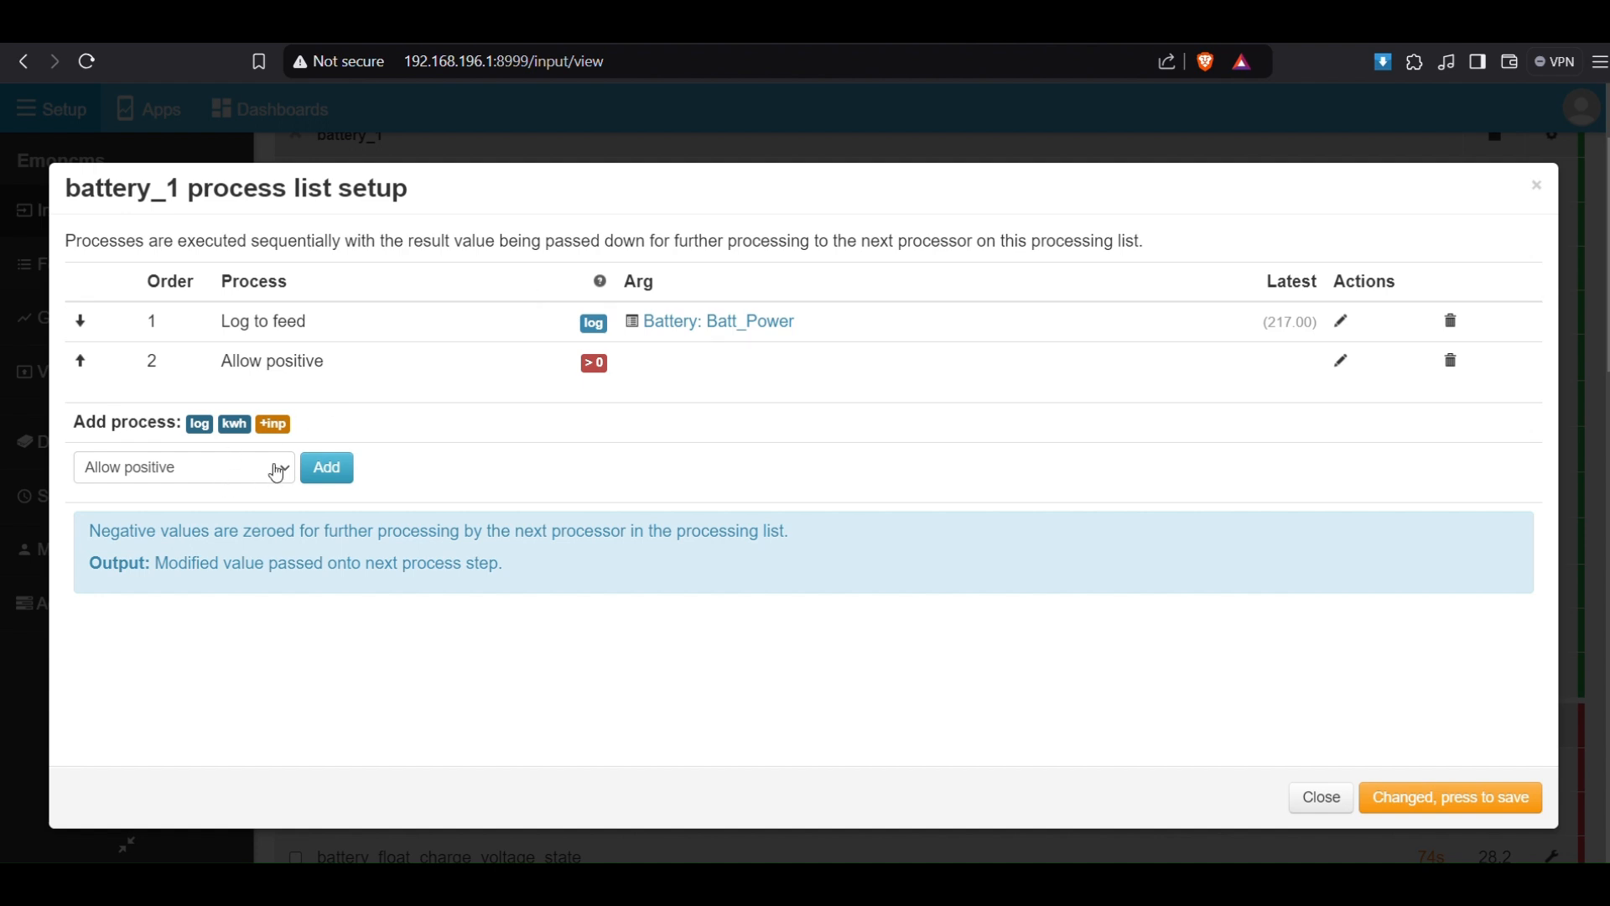
left_click(277, 473)
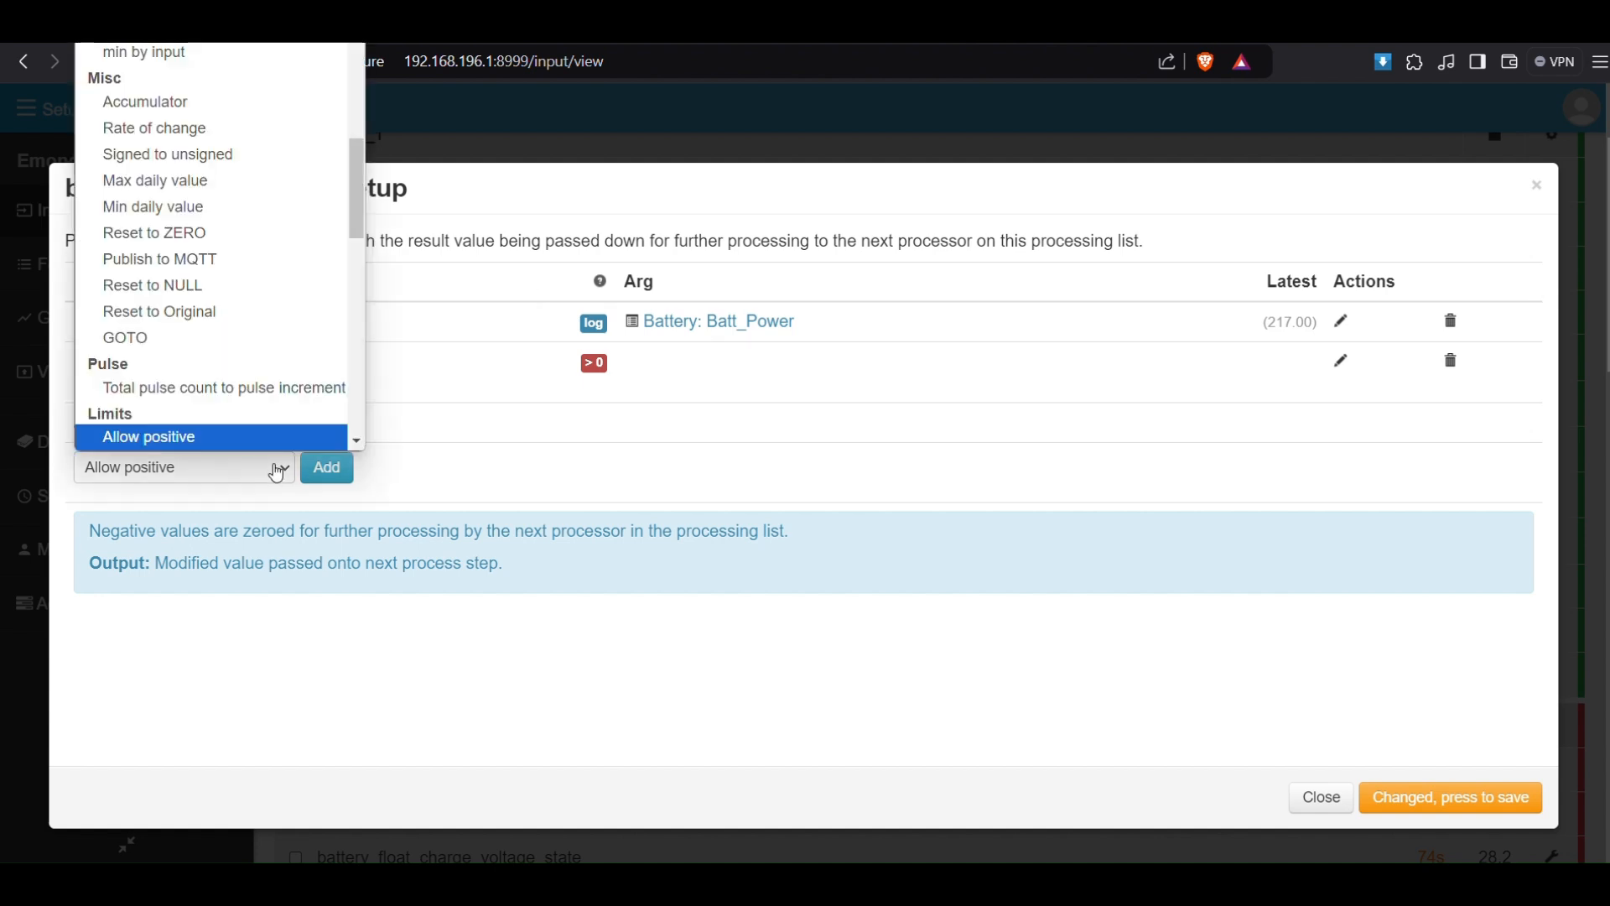
scroll(197, 126, "up", 5)
scroll(202, 118, "up", 1)
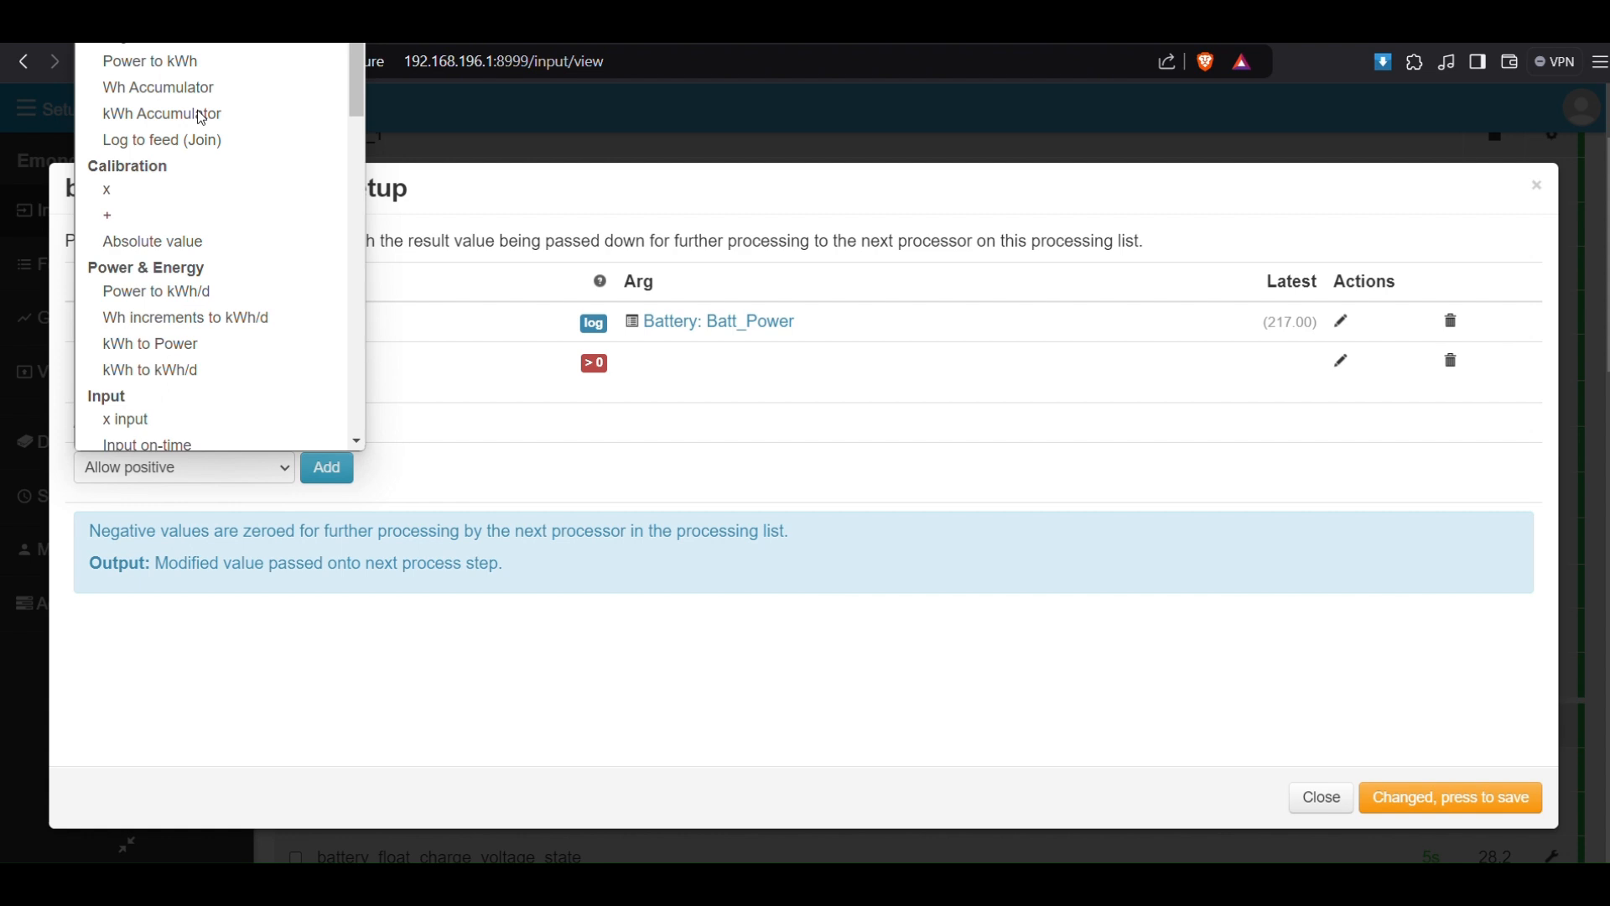
left_click(210, 44)
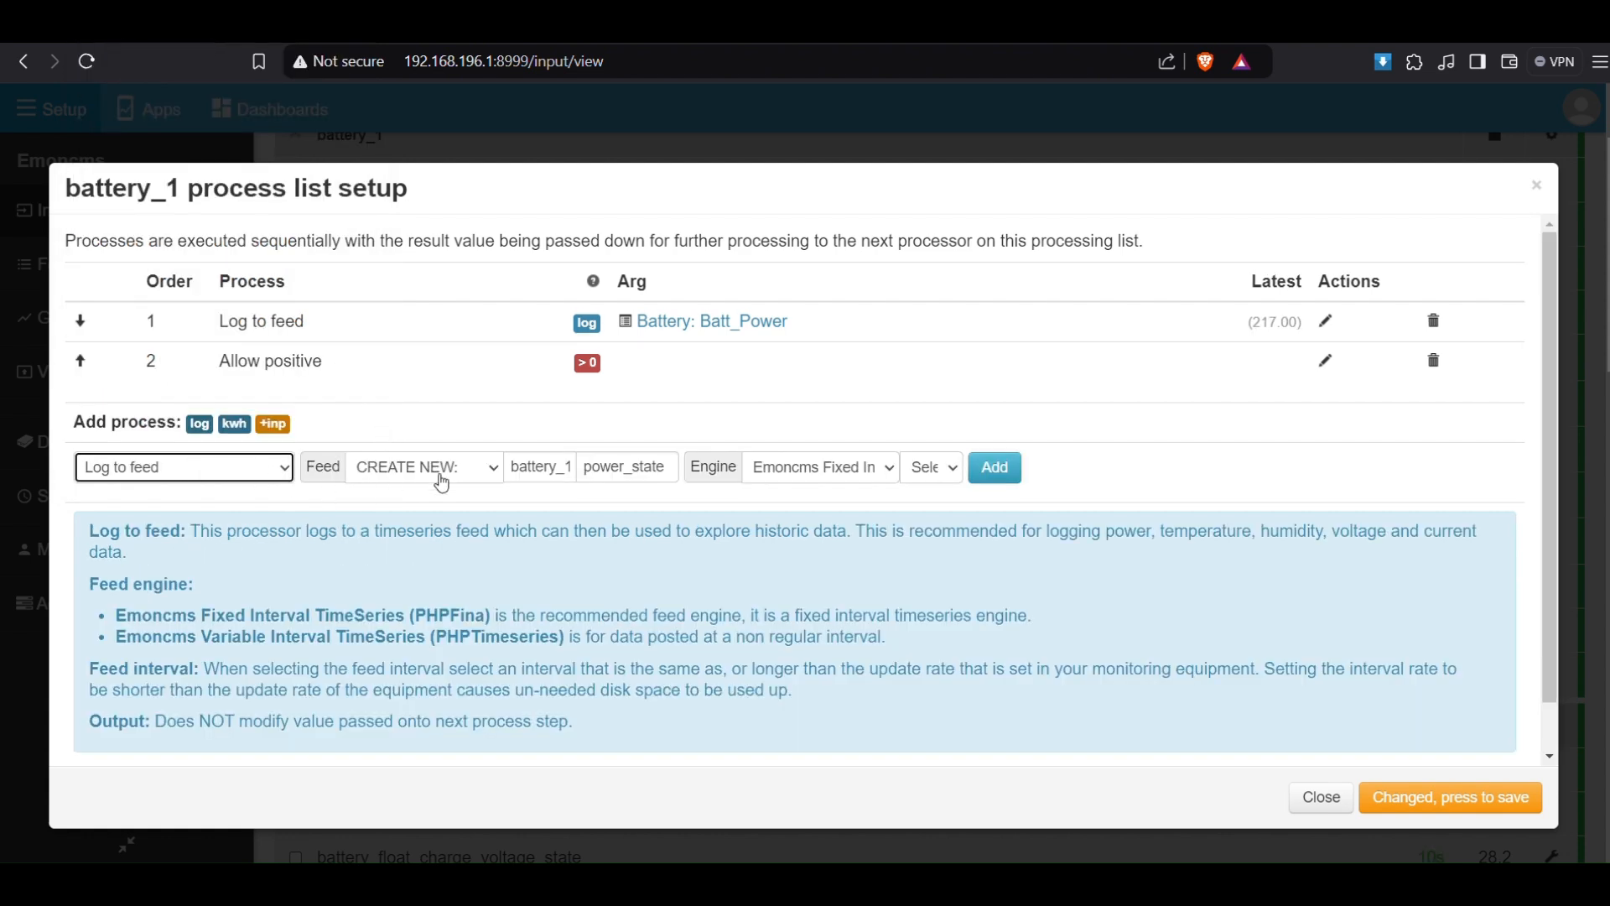
double_click(561, 467)
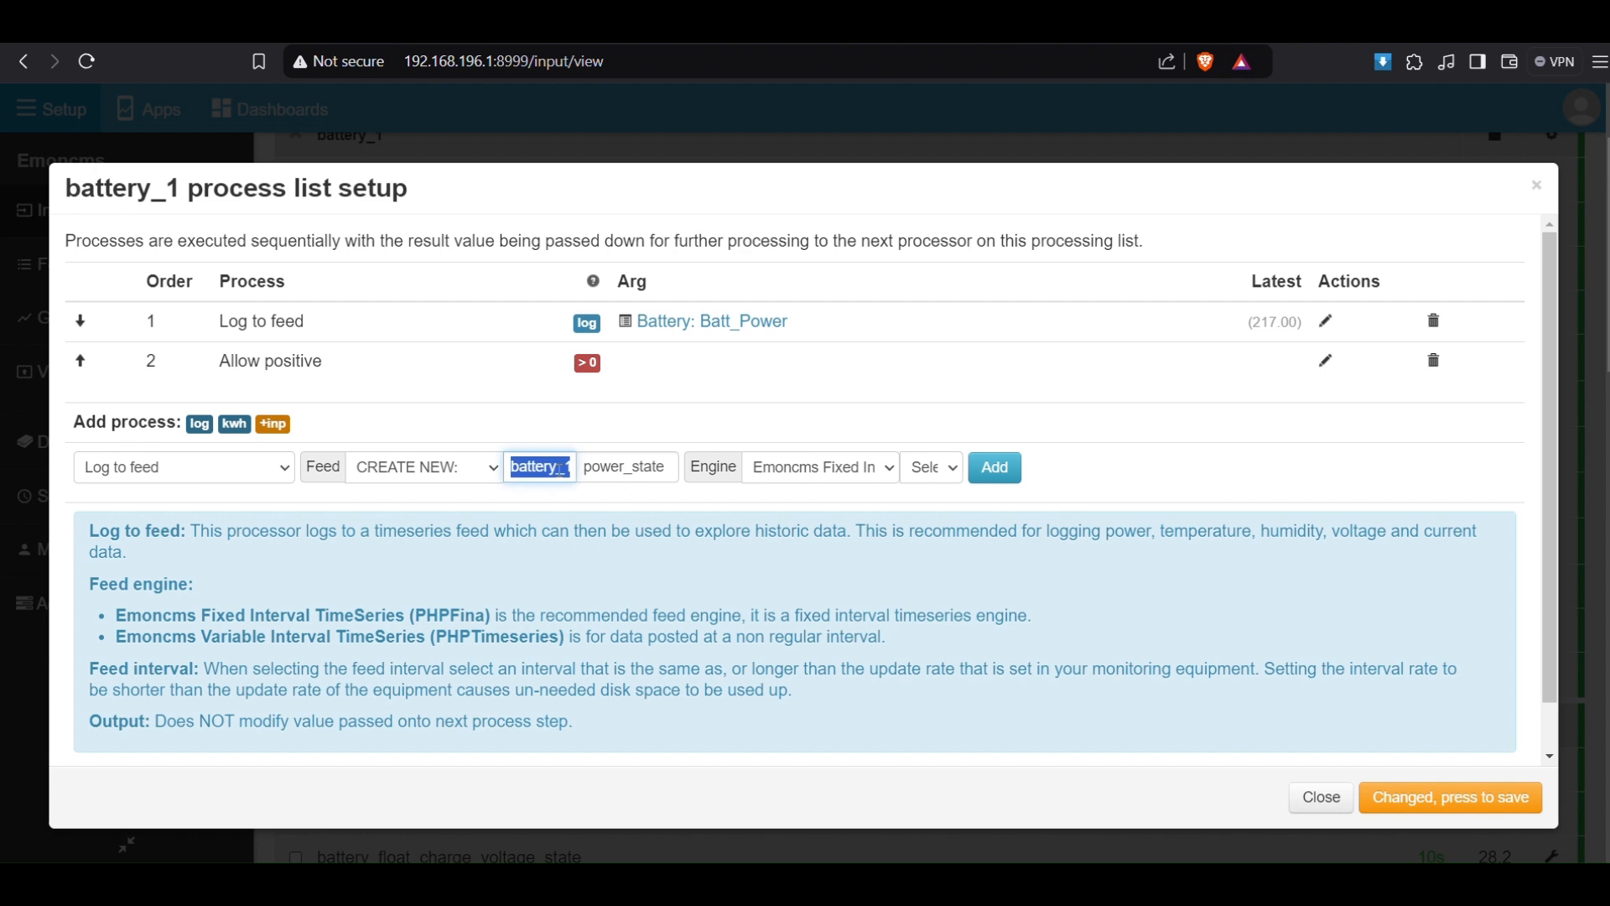
type("Battery")
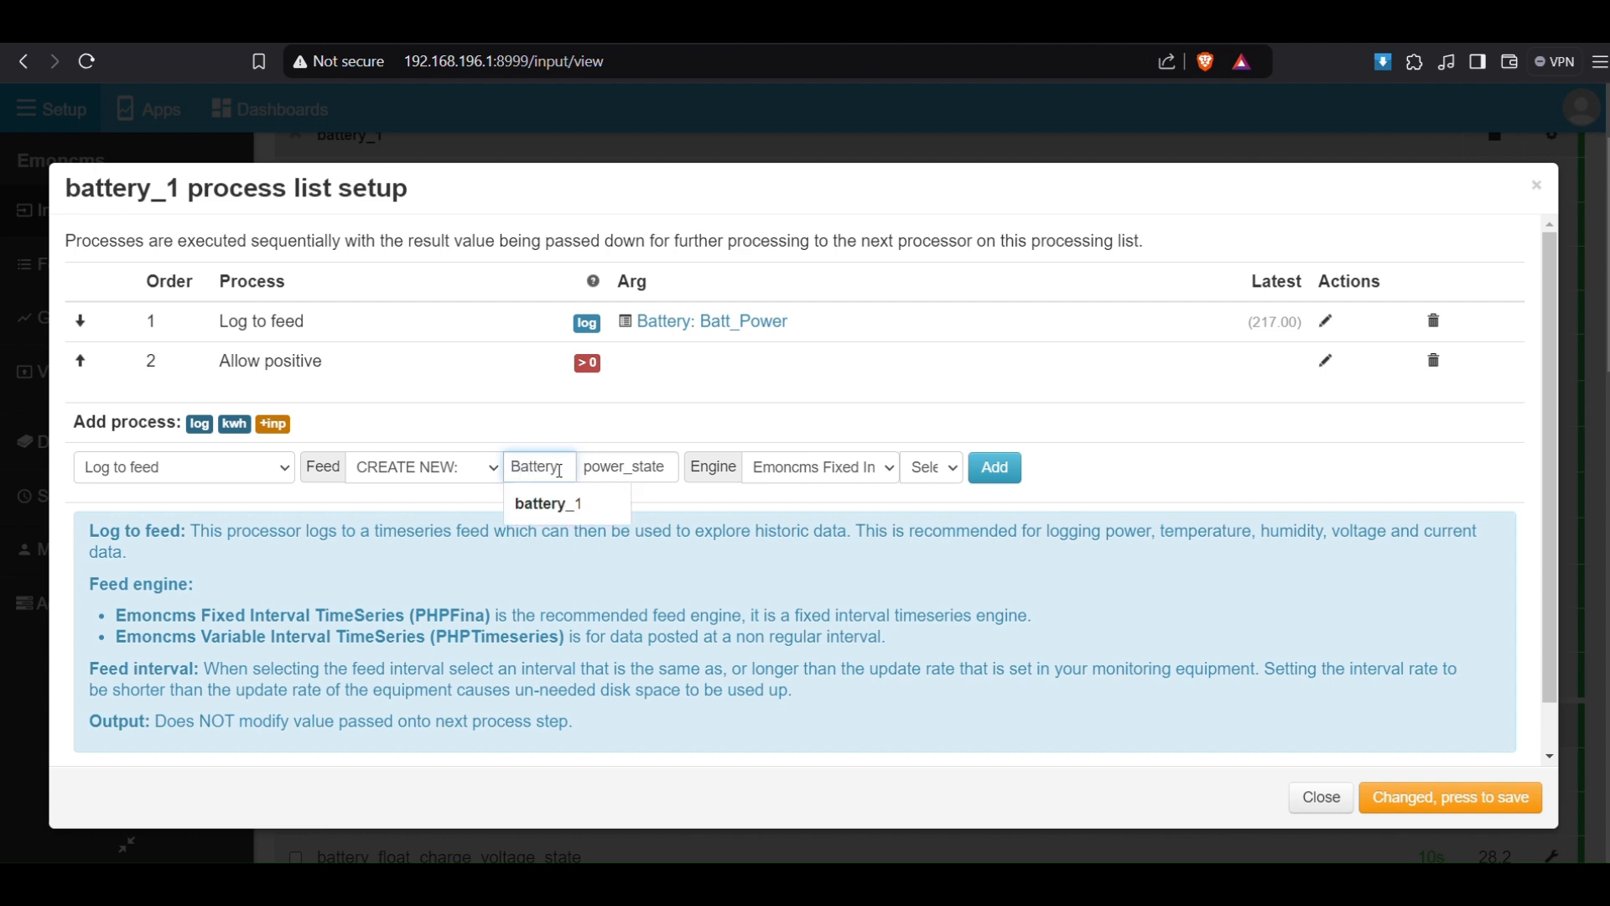
left_click(751, 584)
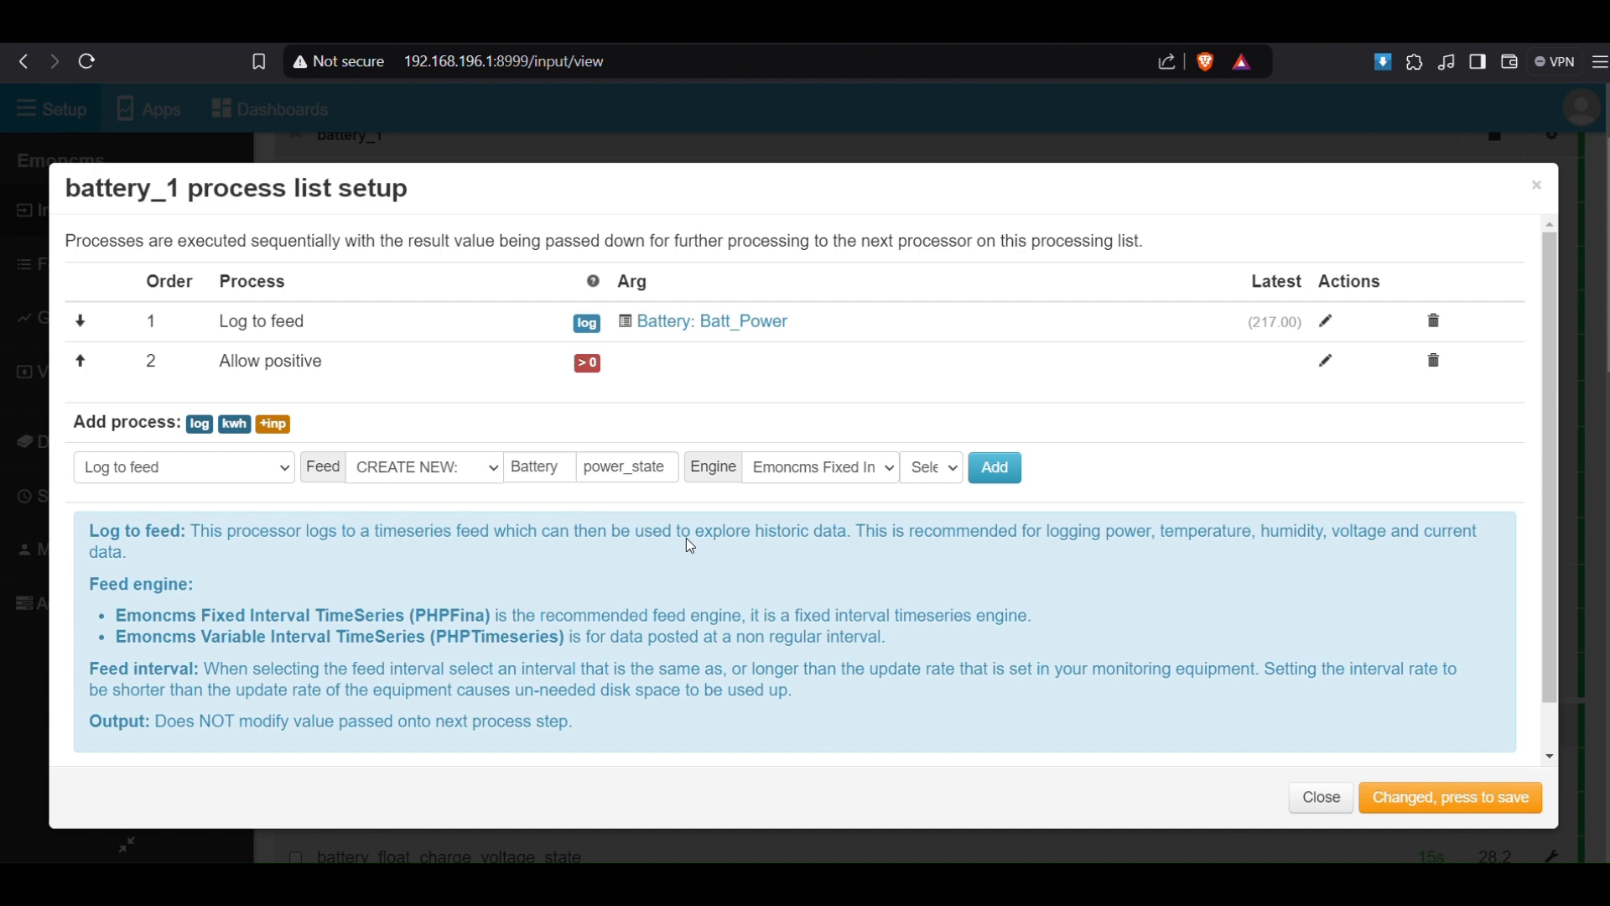
Step: Name the new feed Batt_Charge_Watts, set its interval to 10s, and add the logging process to the list
double_click(615, 466)
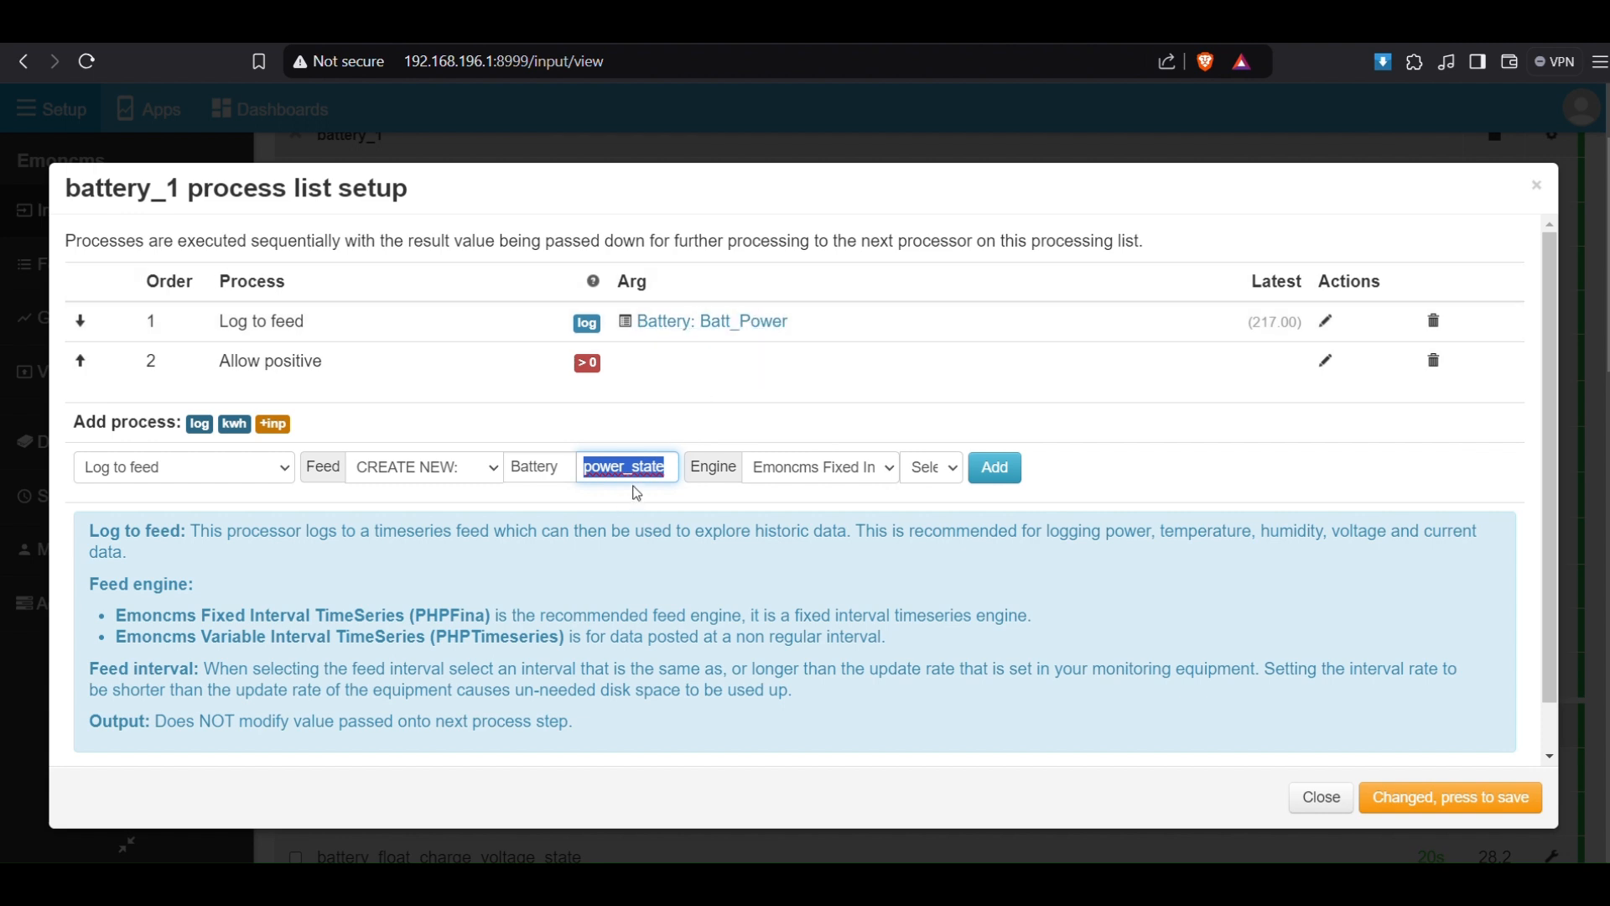
type("Batt")
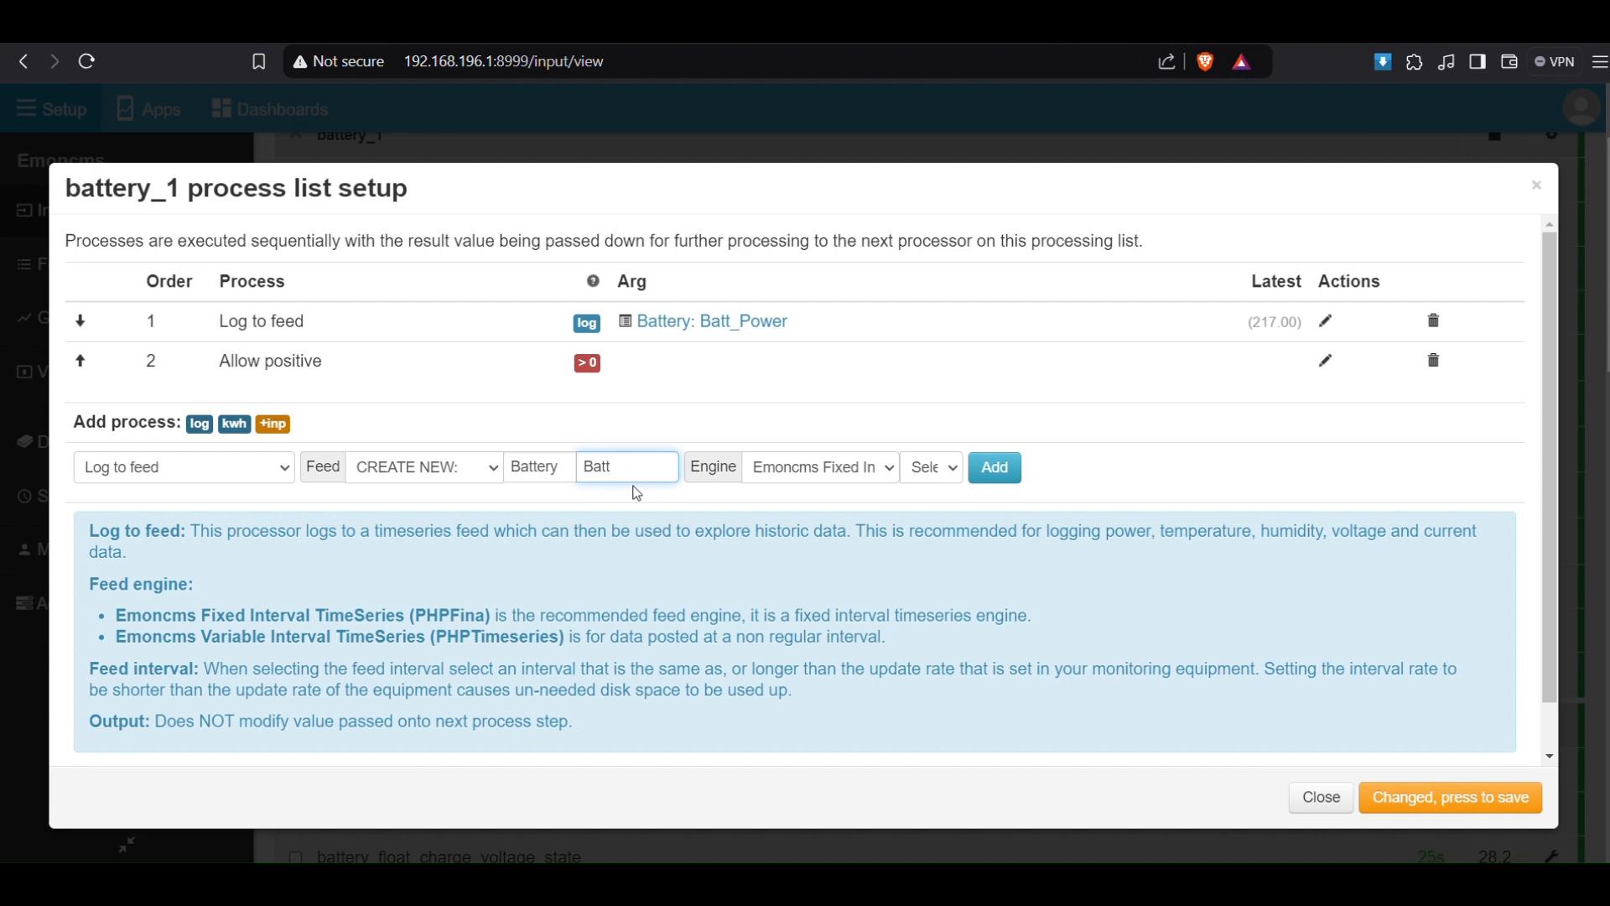
type("_Charge")
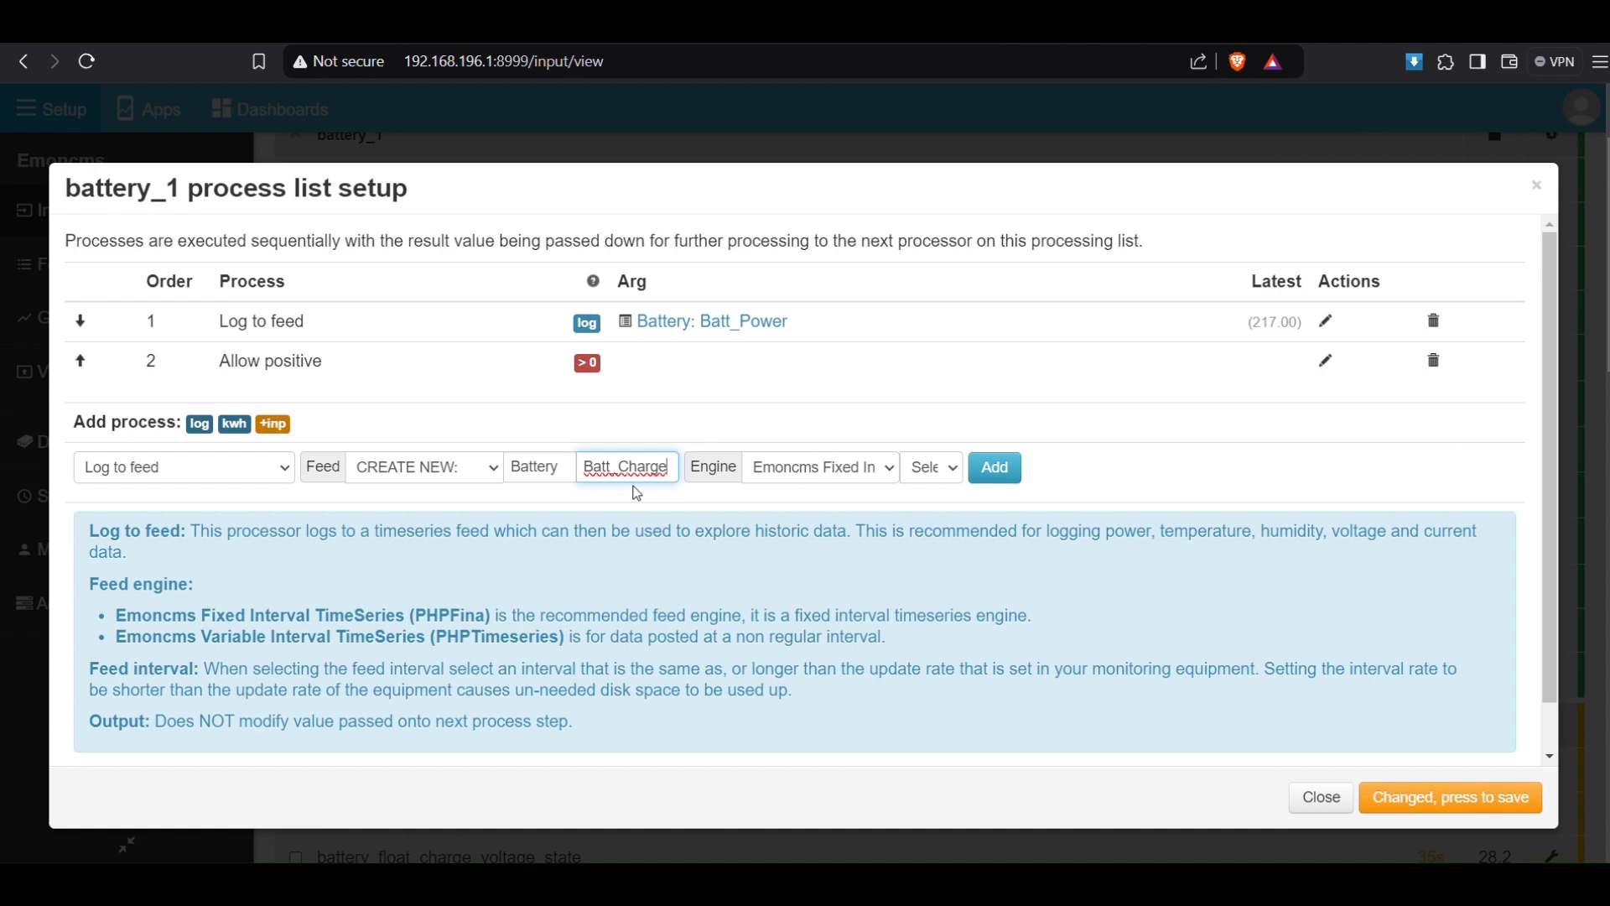
type("_Watts")
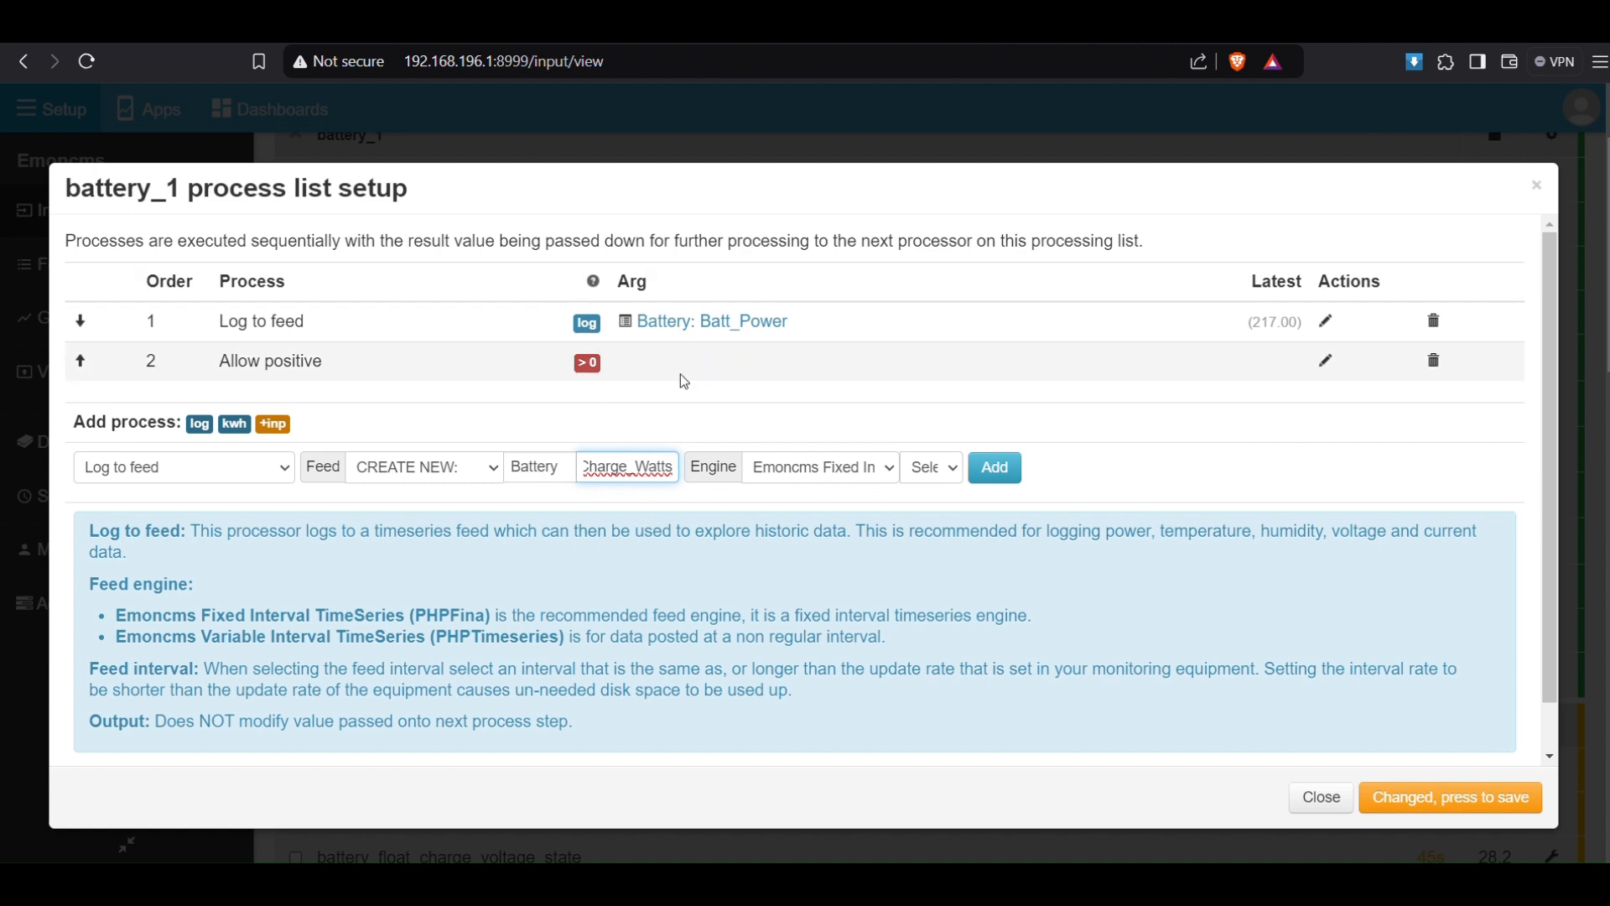
left_click(941, 474)
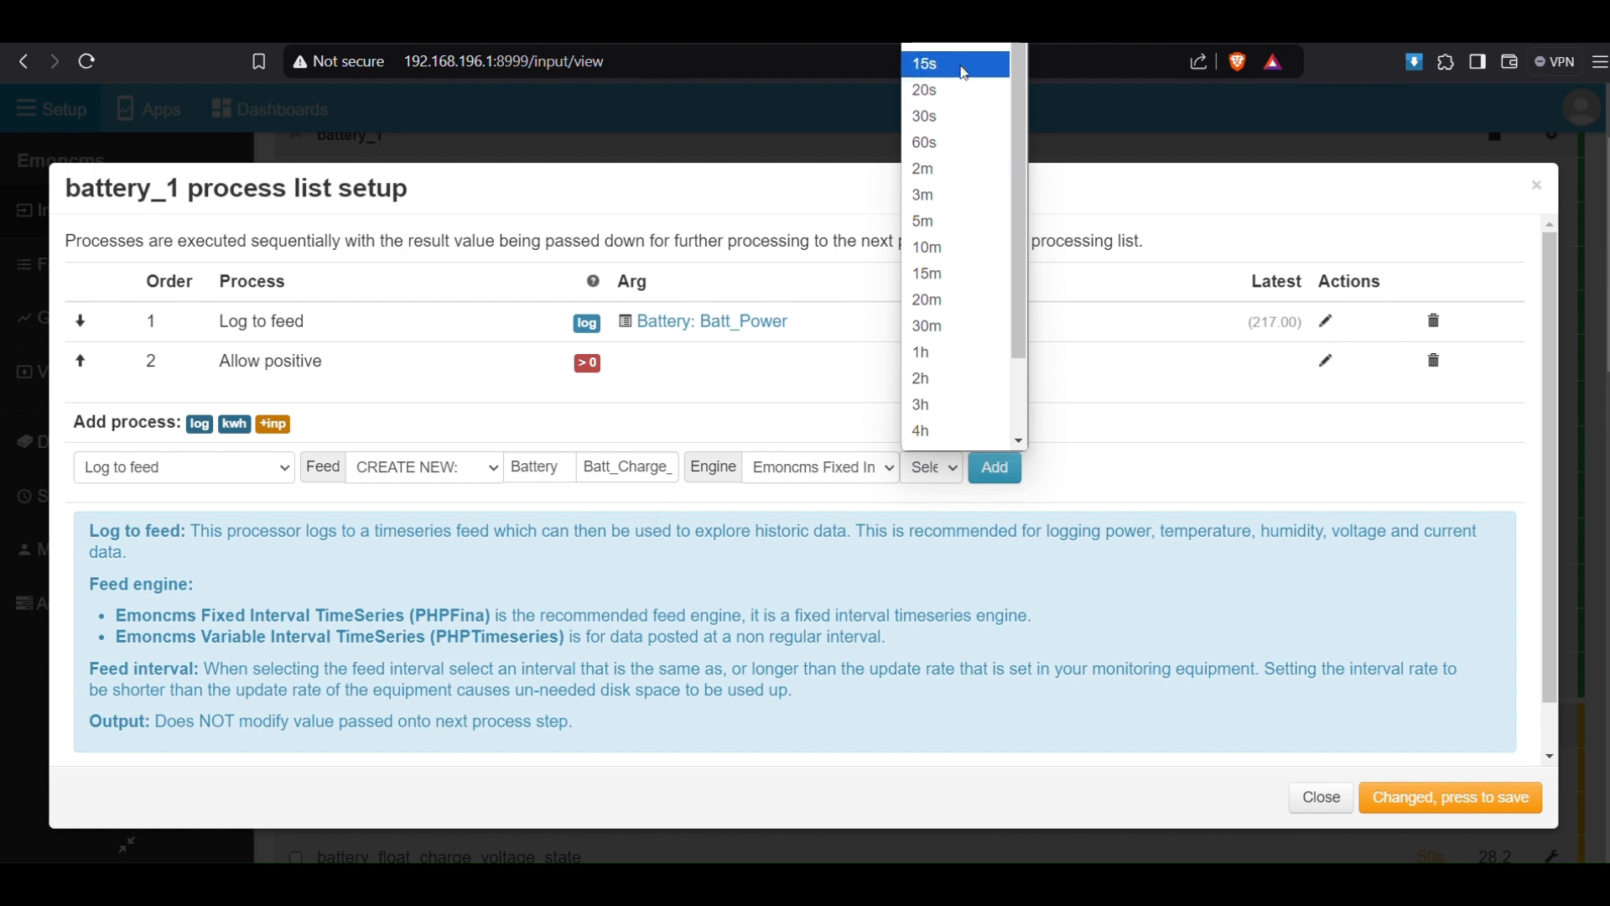
left_click(962, 49)
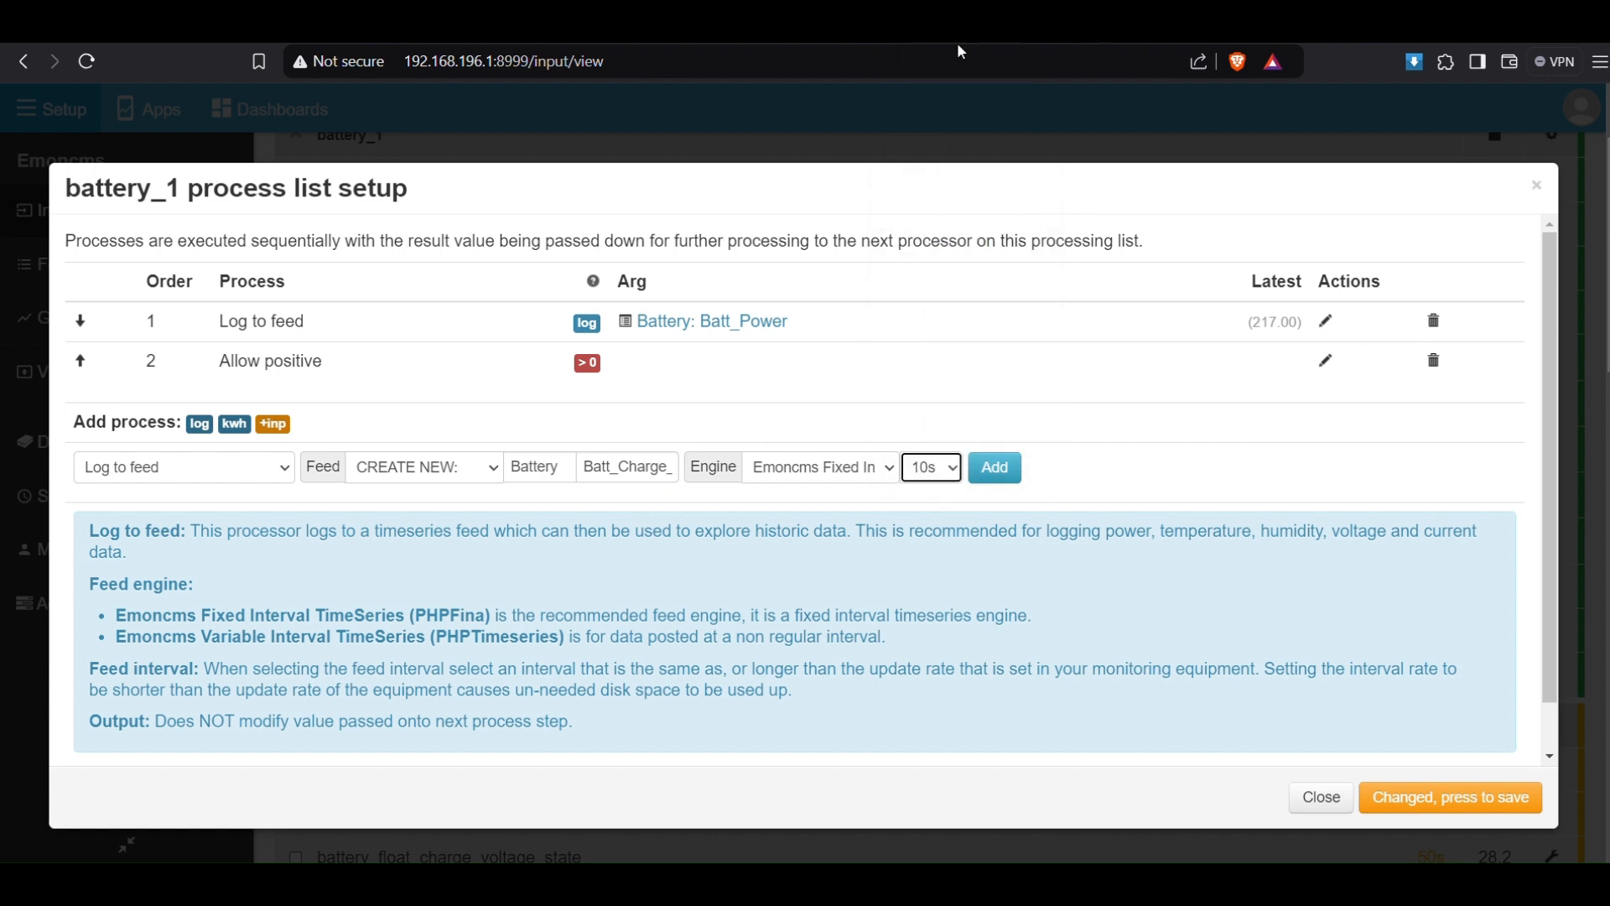
left_click(995, 468)
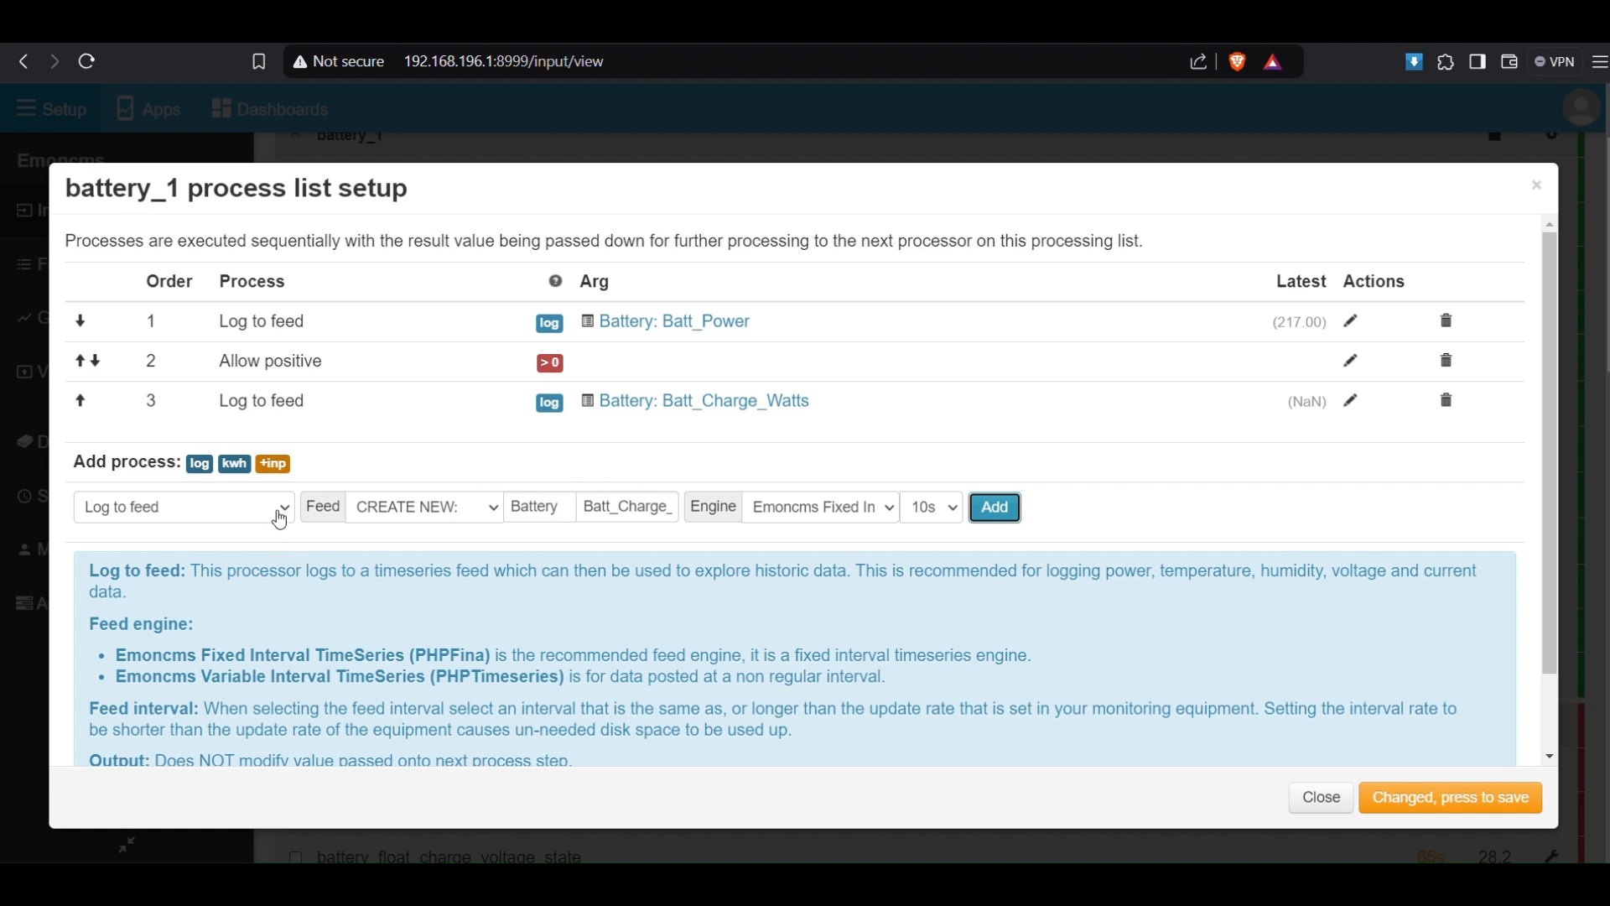
Step: Add a Reset to ZERO process after the Batt_Charge_Watts logging
left_click(280, 521)
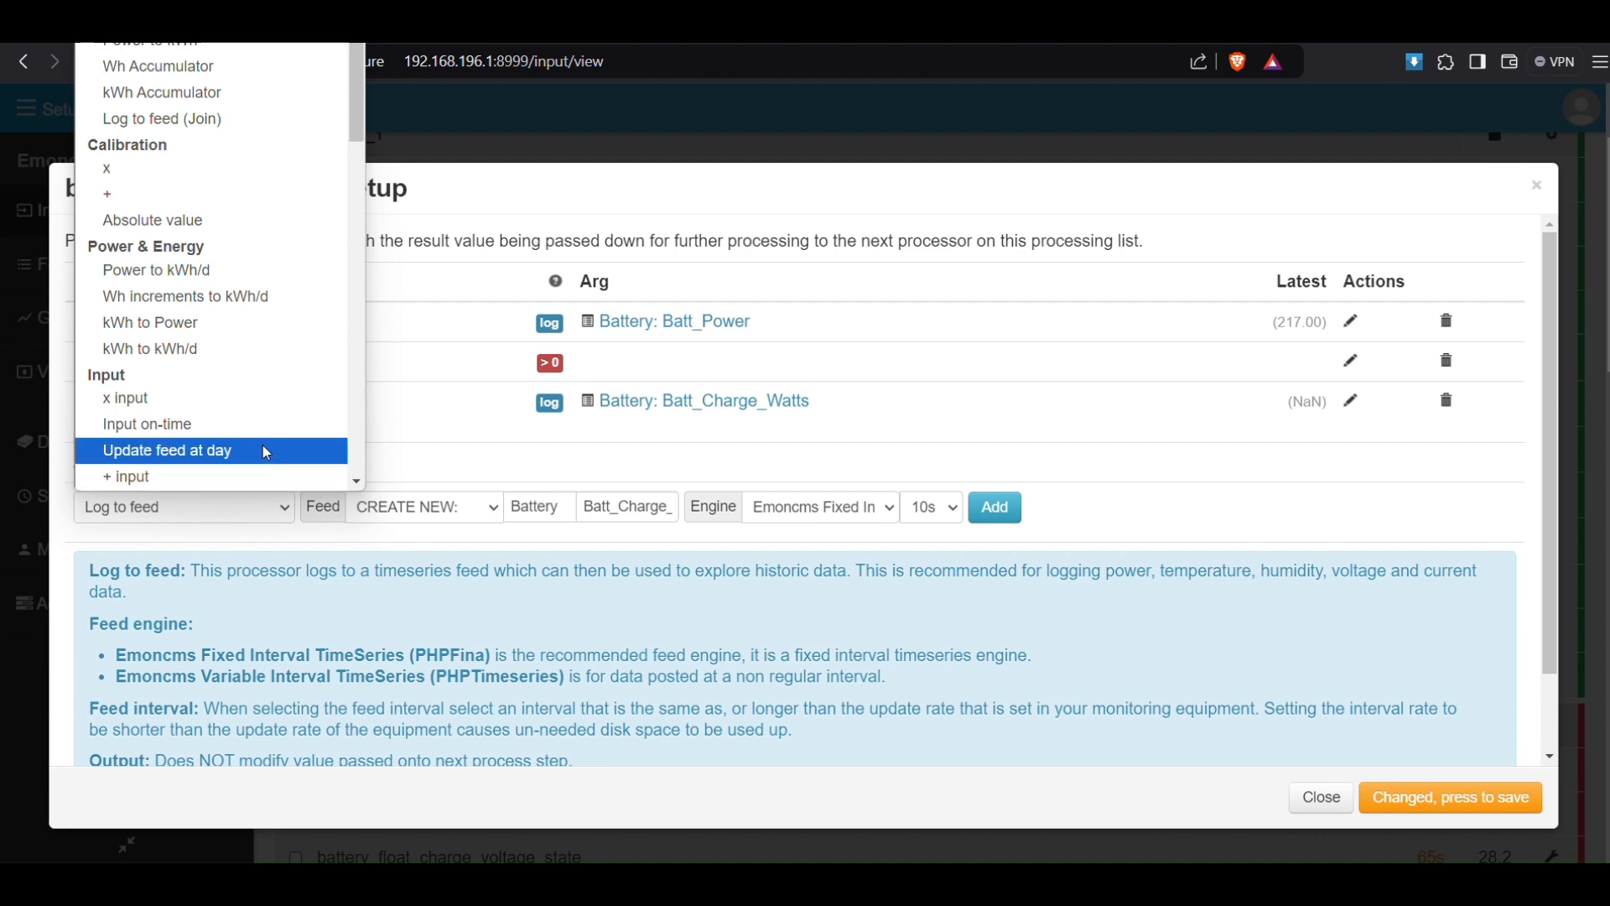
scroll(267, 453, "down", 2)
scroll(266, 453, "down", 4)
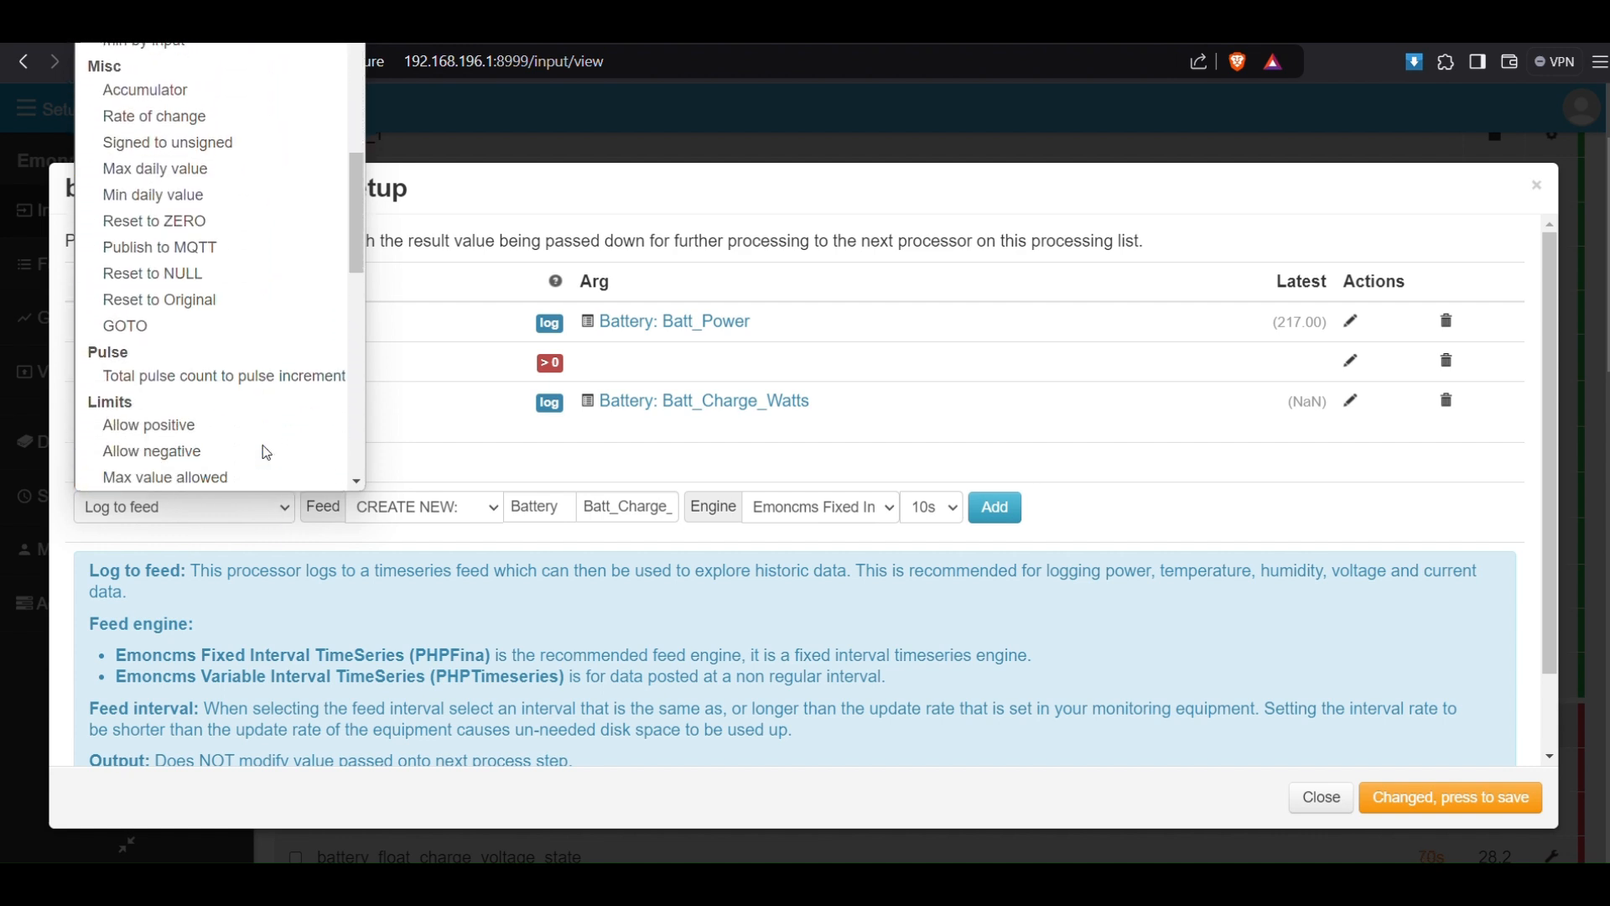
left_click(156, 222)
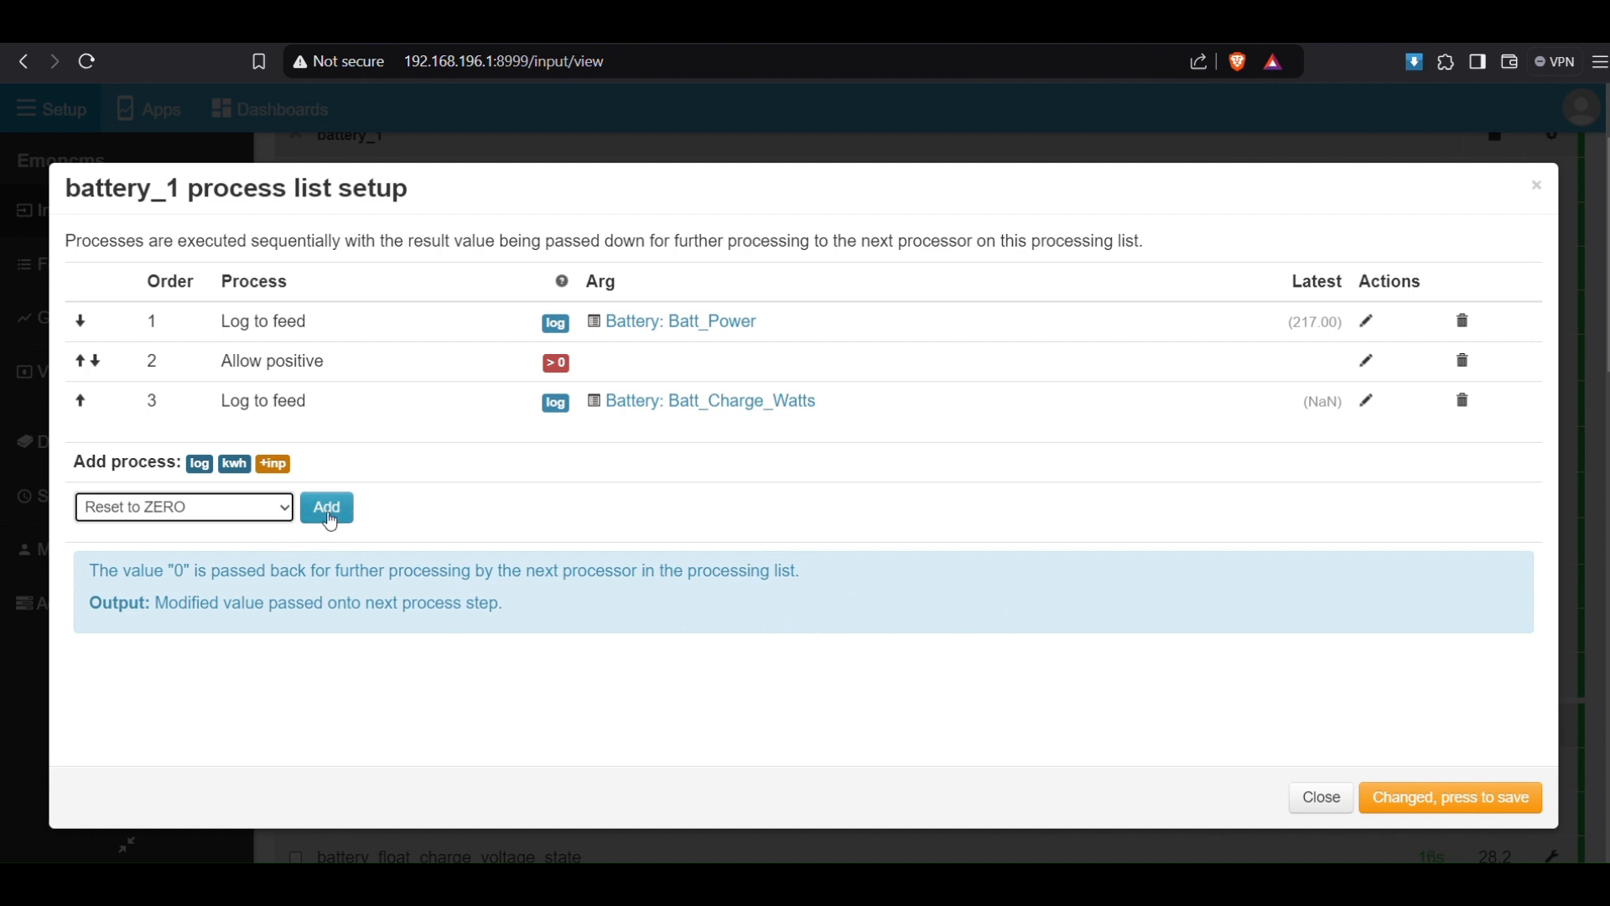
left_click(332, 506)
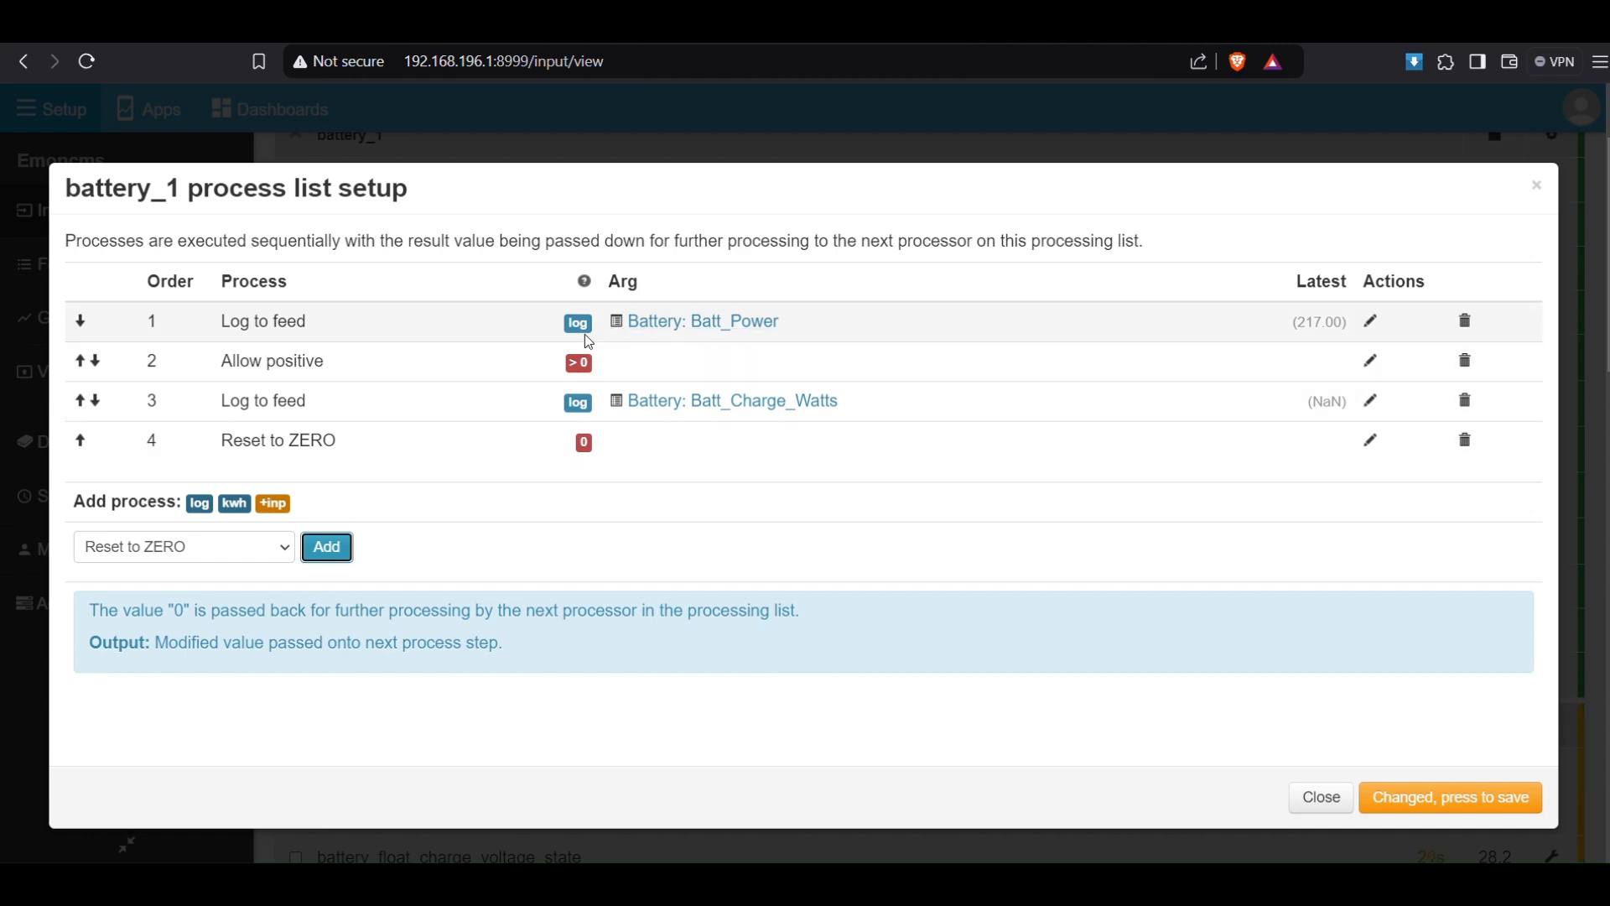
Step: Add a + input process that uses the power_state input of node battery_1 after the Reset to ZERO
left_click(280, 557)
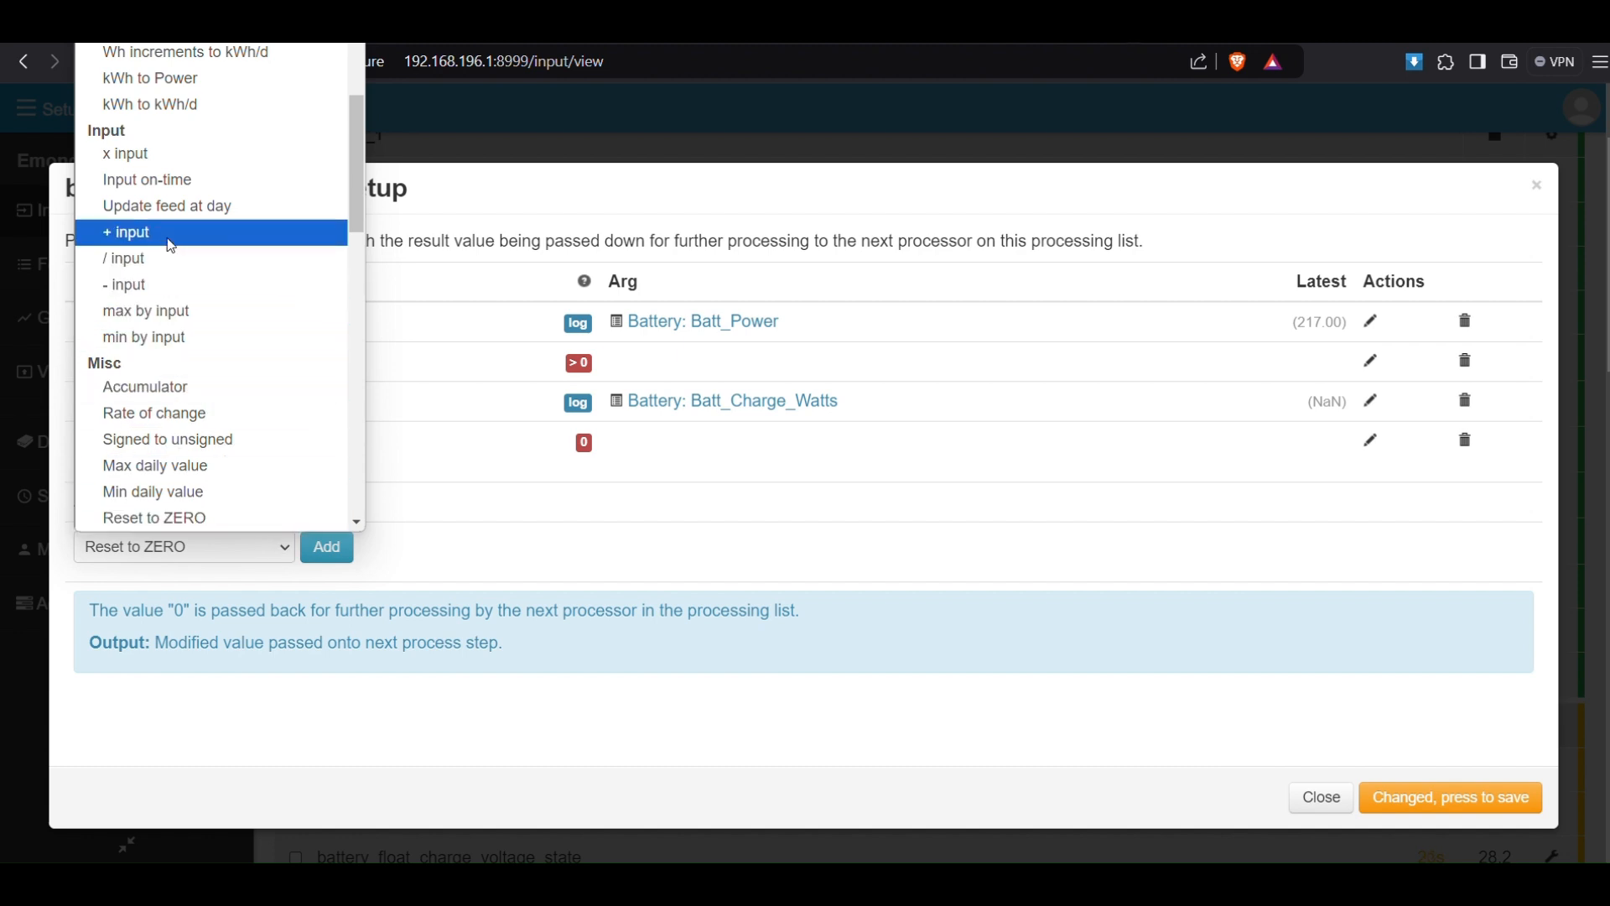
left_click(172, 246)
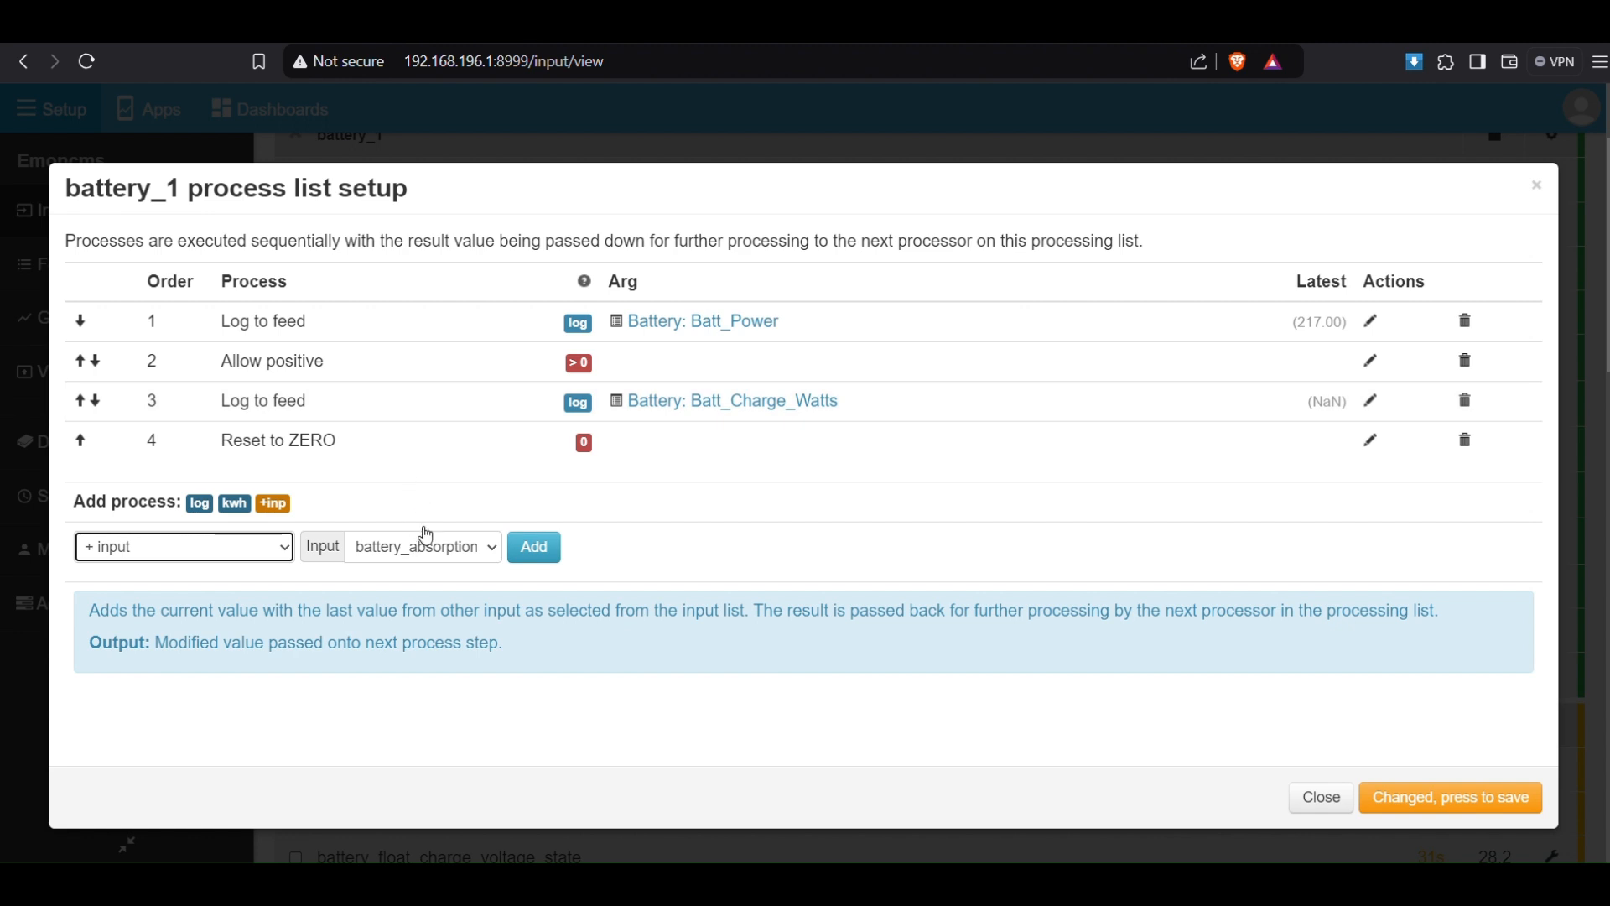
left_click(482, 557)
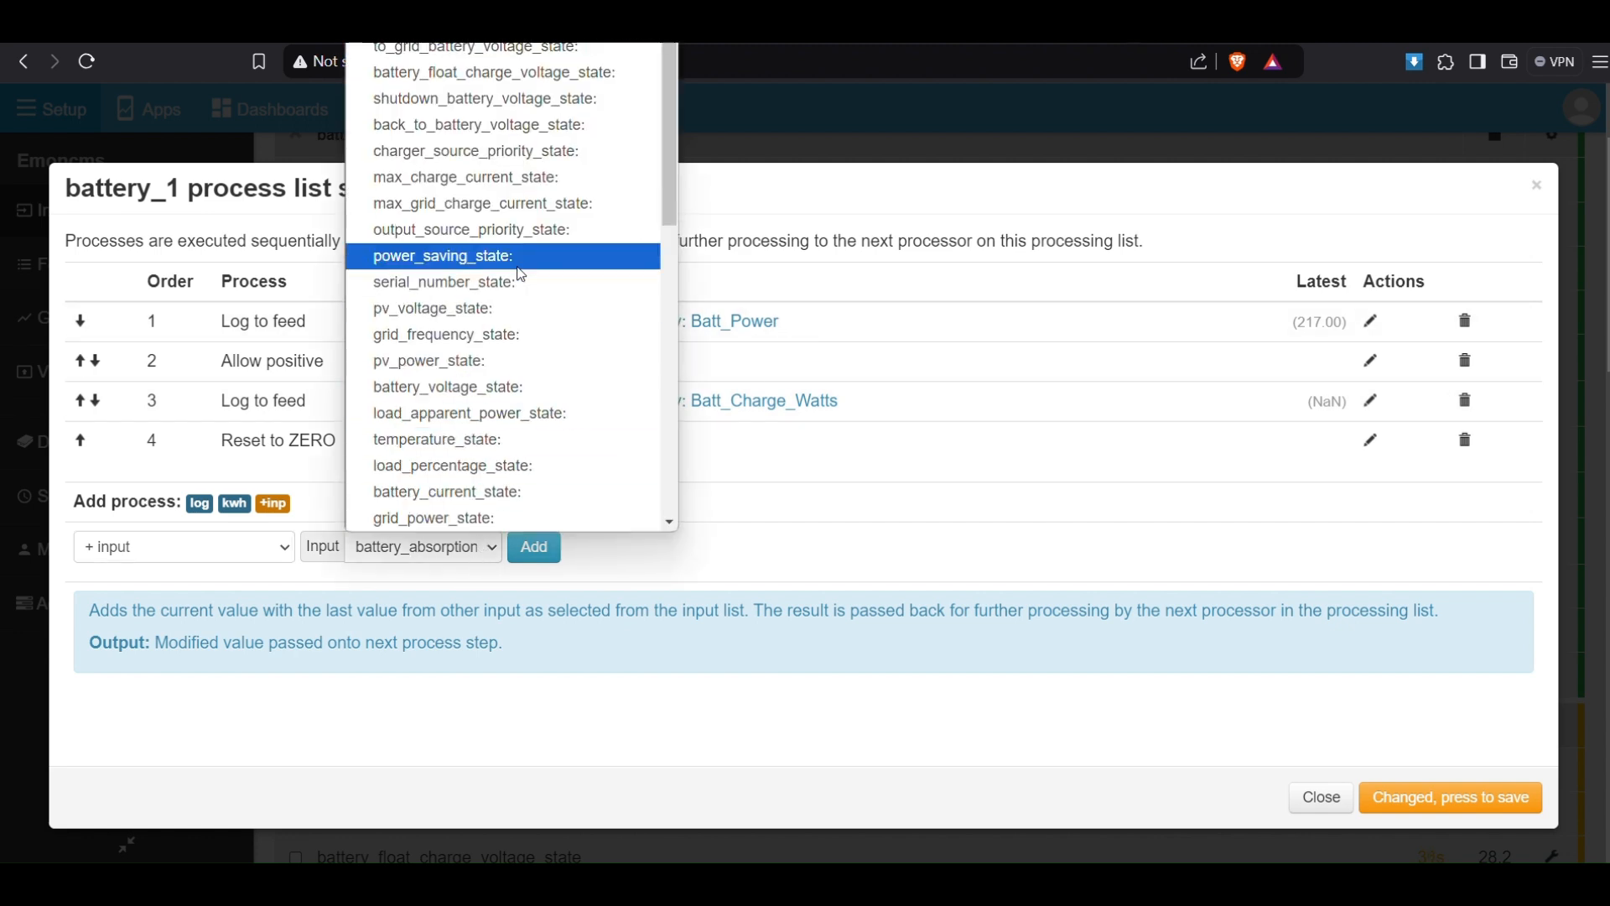
scroll(522, 275, "down", 1)
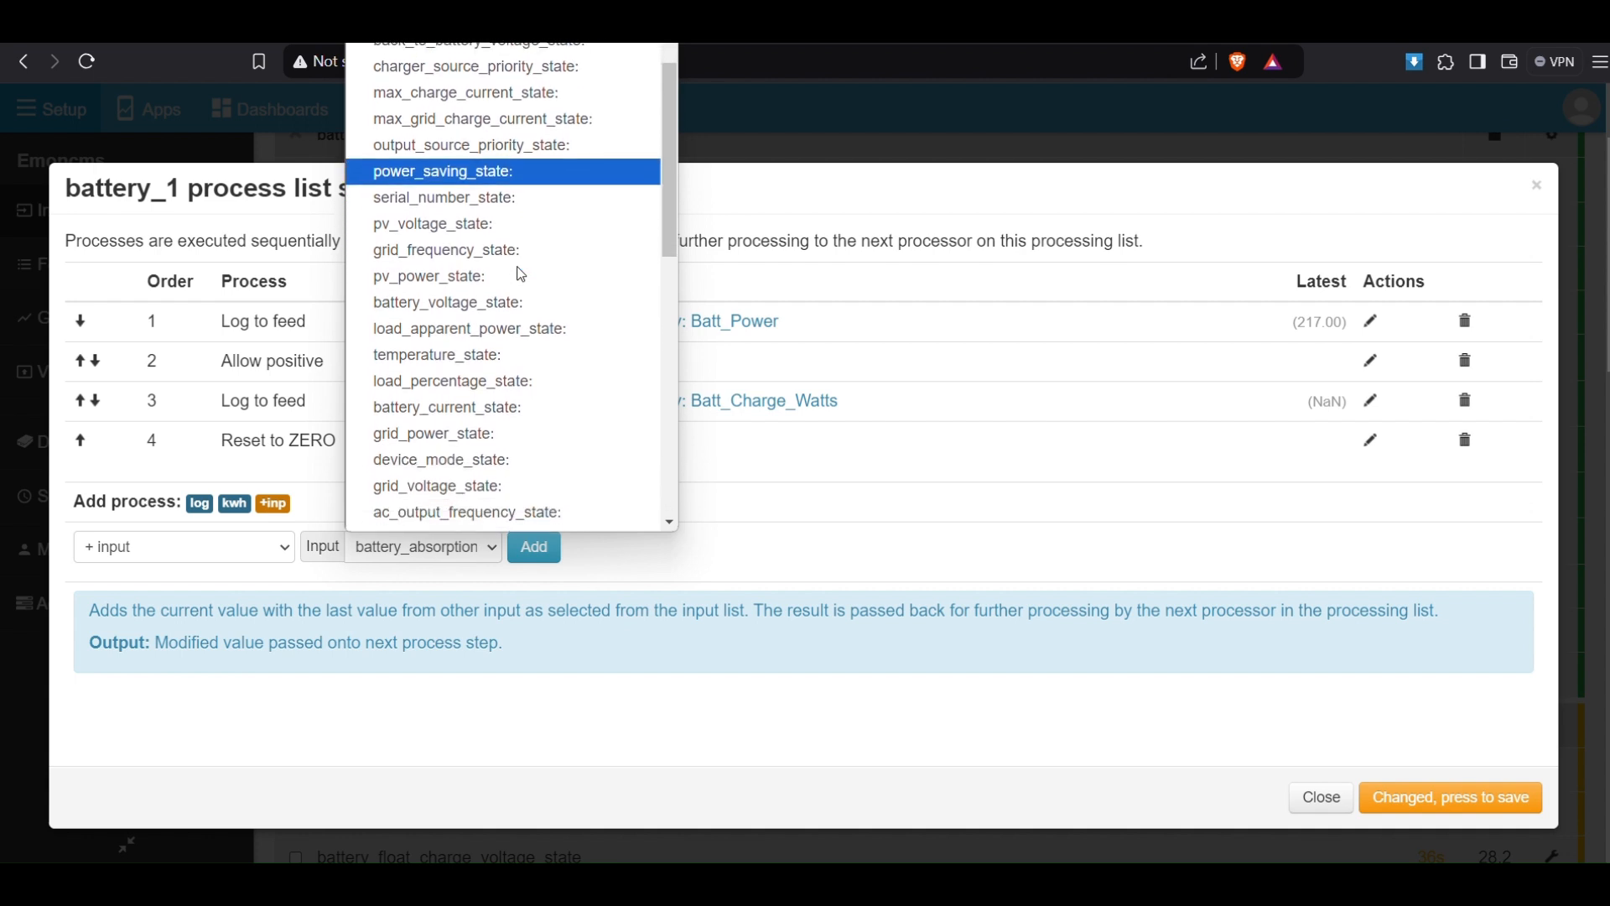
scroll(521, 275, "up", 2)
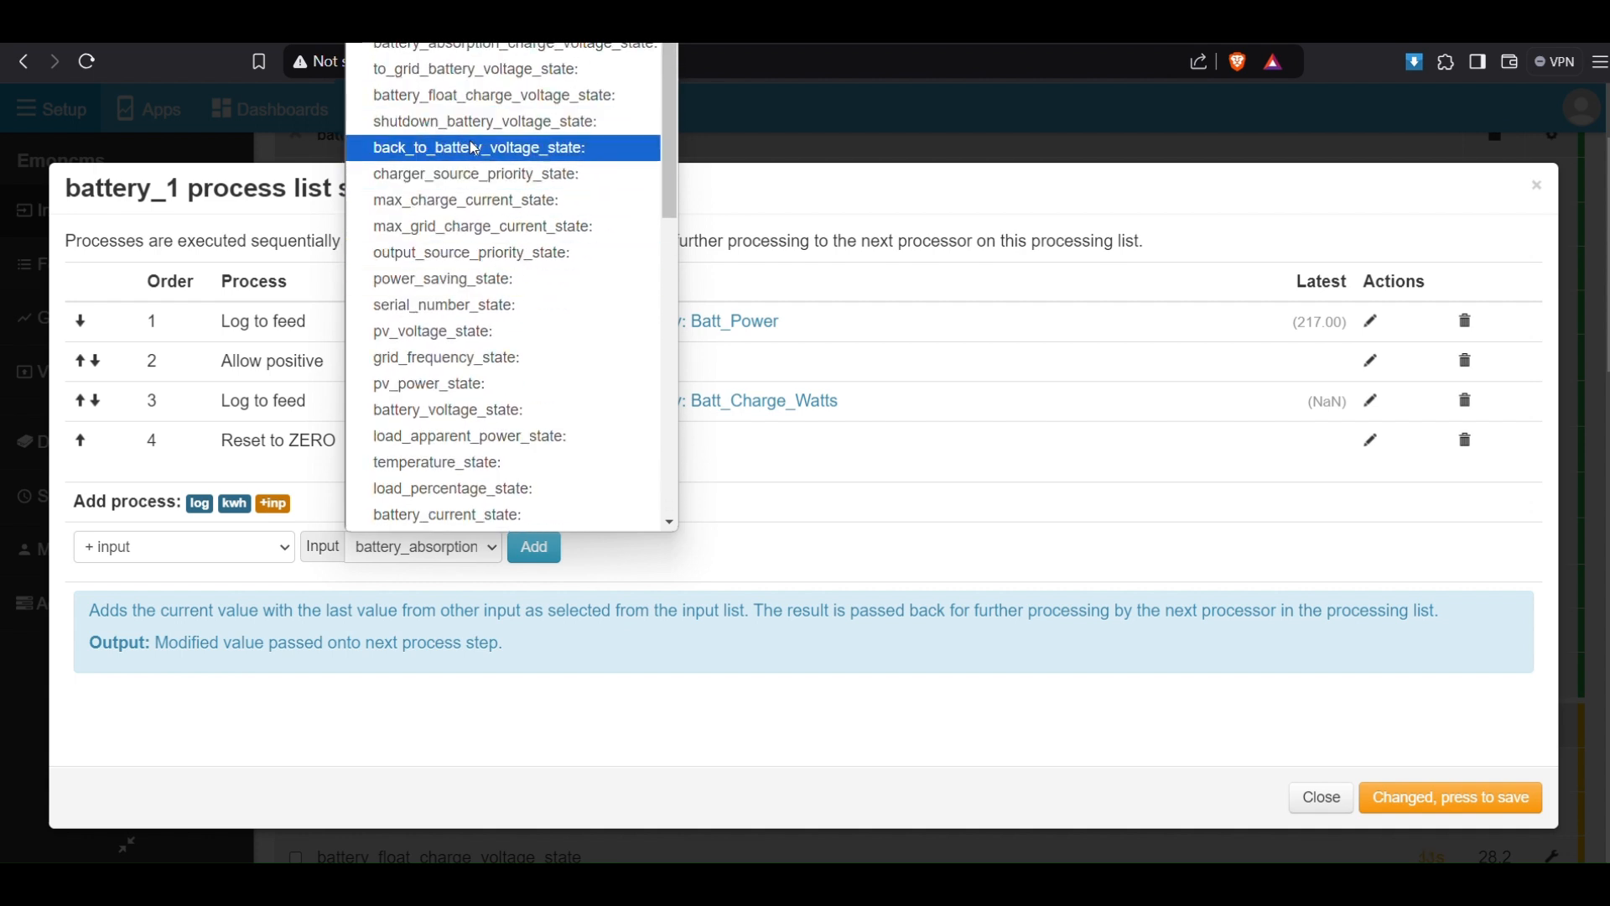
scroll(495, 297, "down", 1)
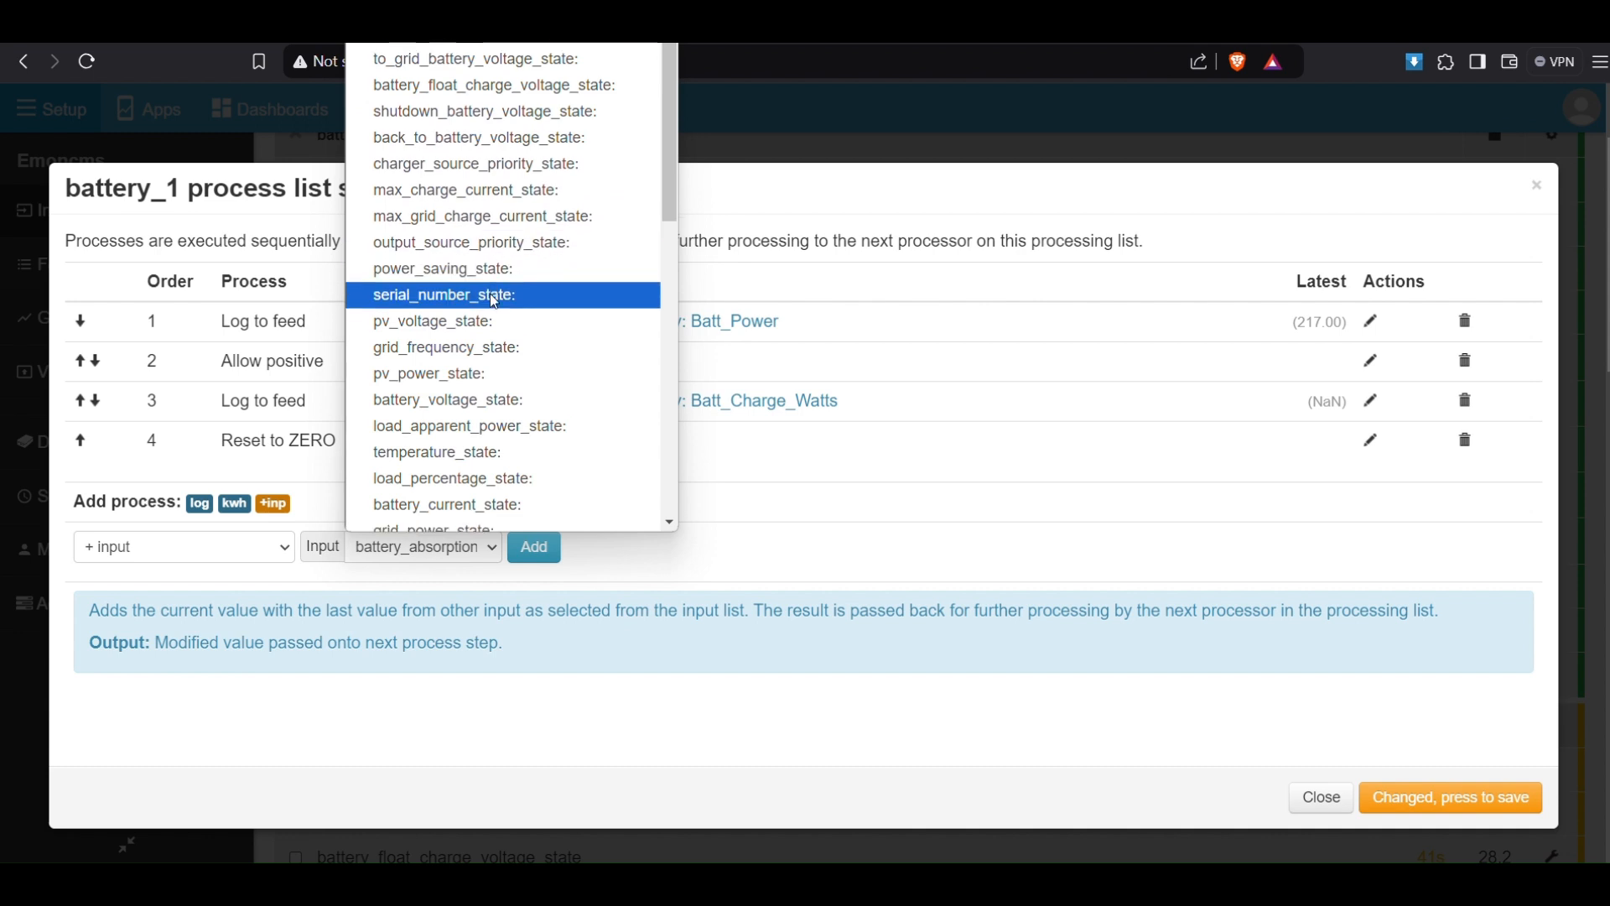
scroll(495, 302, "down", 3)
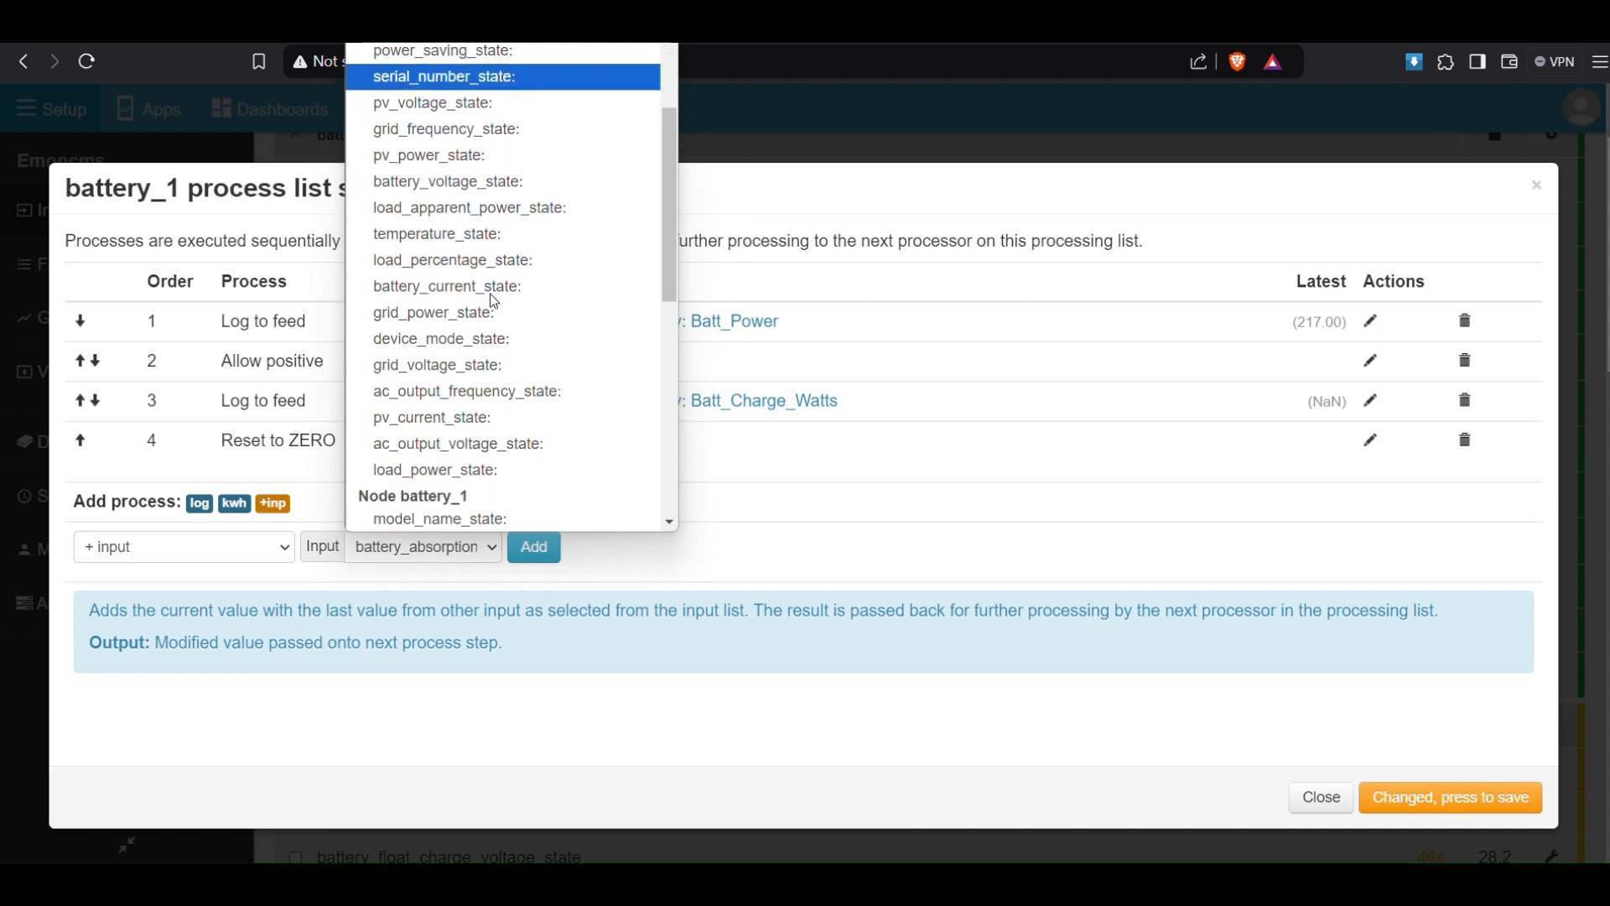
scroll(495, 302, "down", 3)
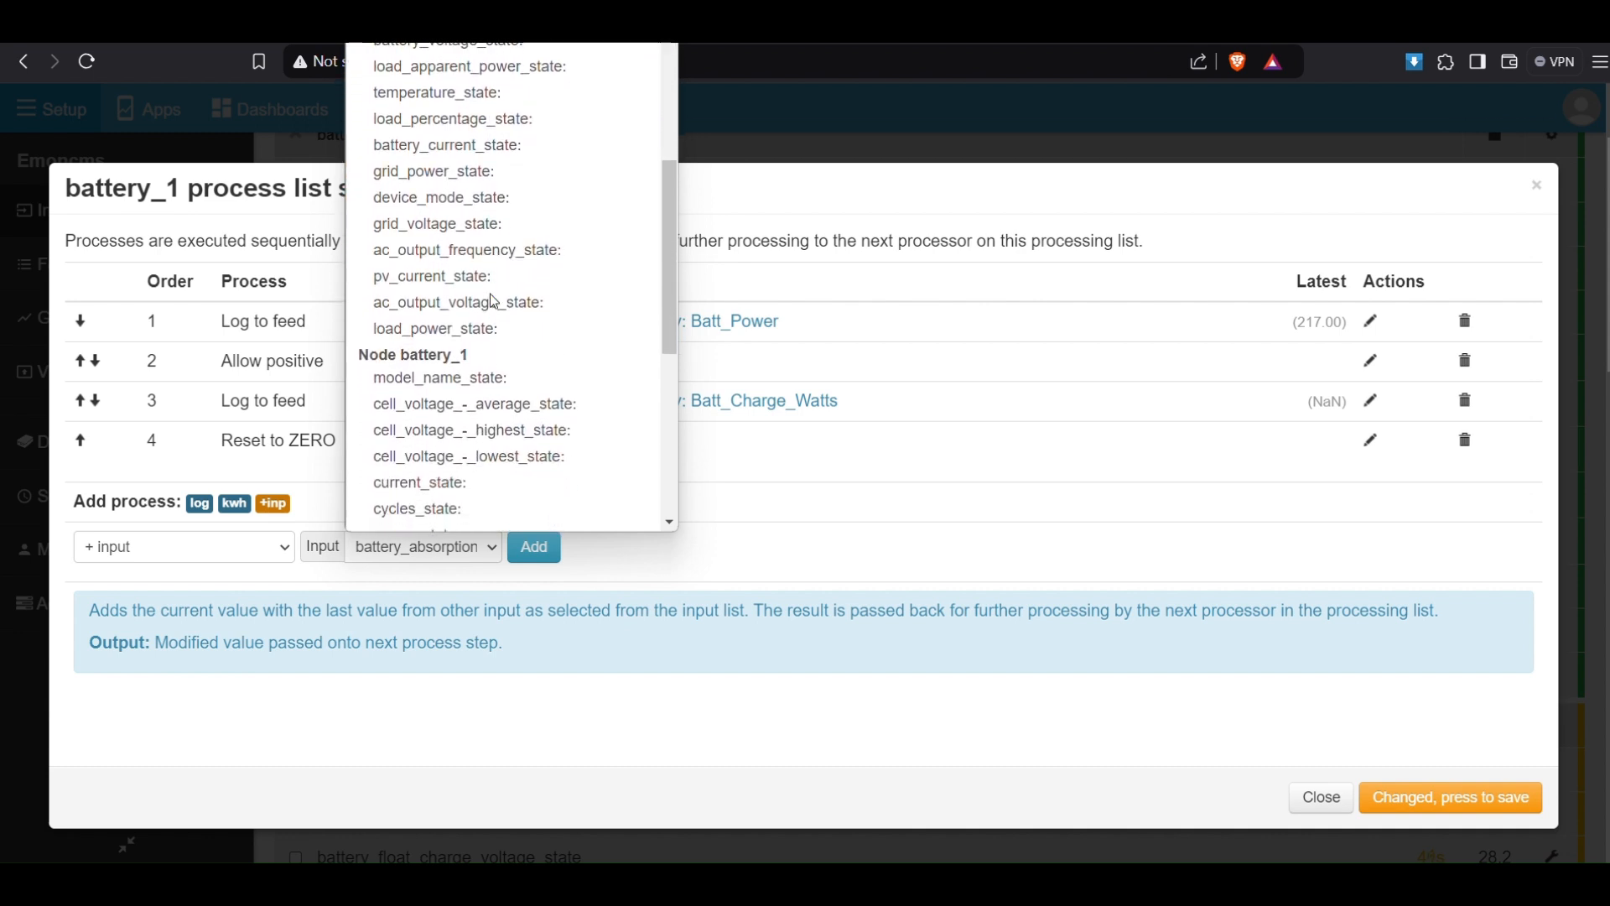
scroll(495, 302, "down", 3)
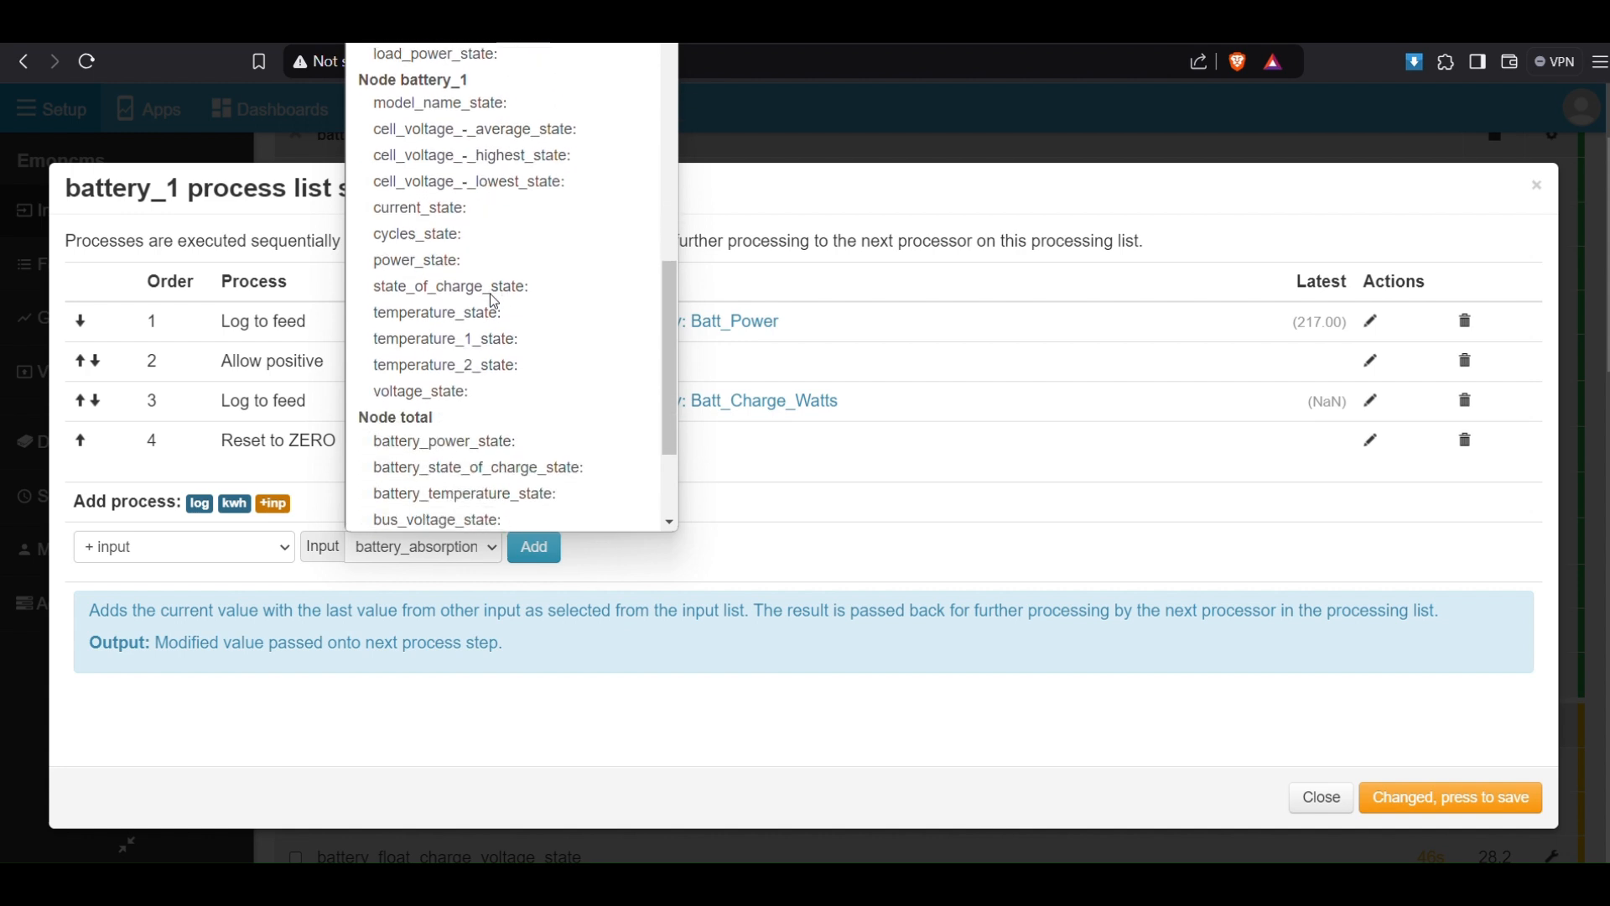
left_click(451, 260)
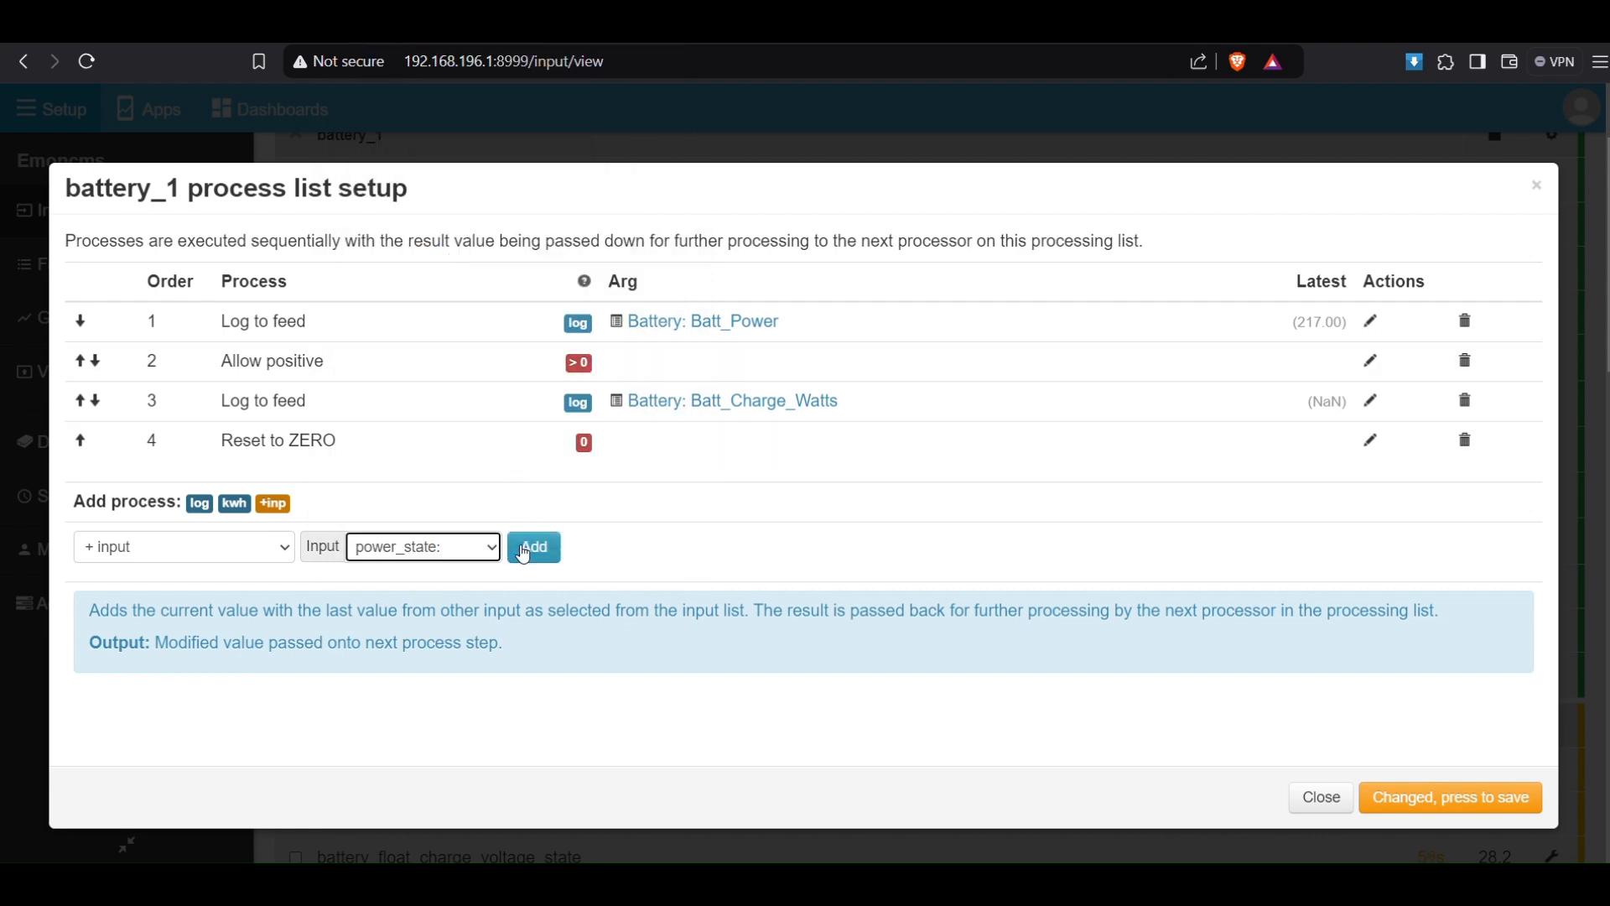
left_click(533, 546)
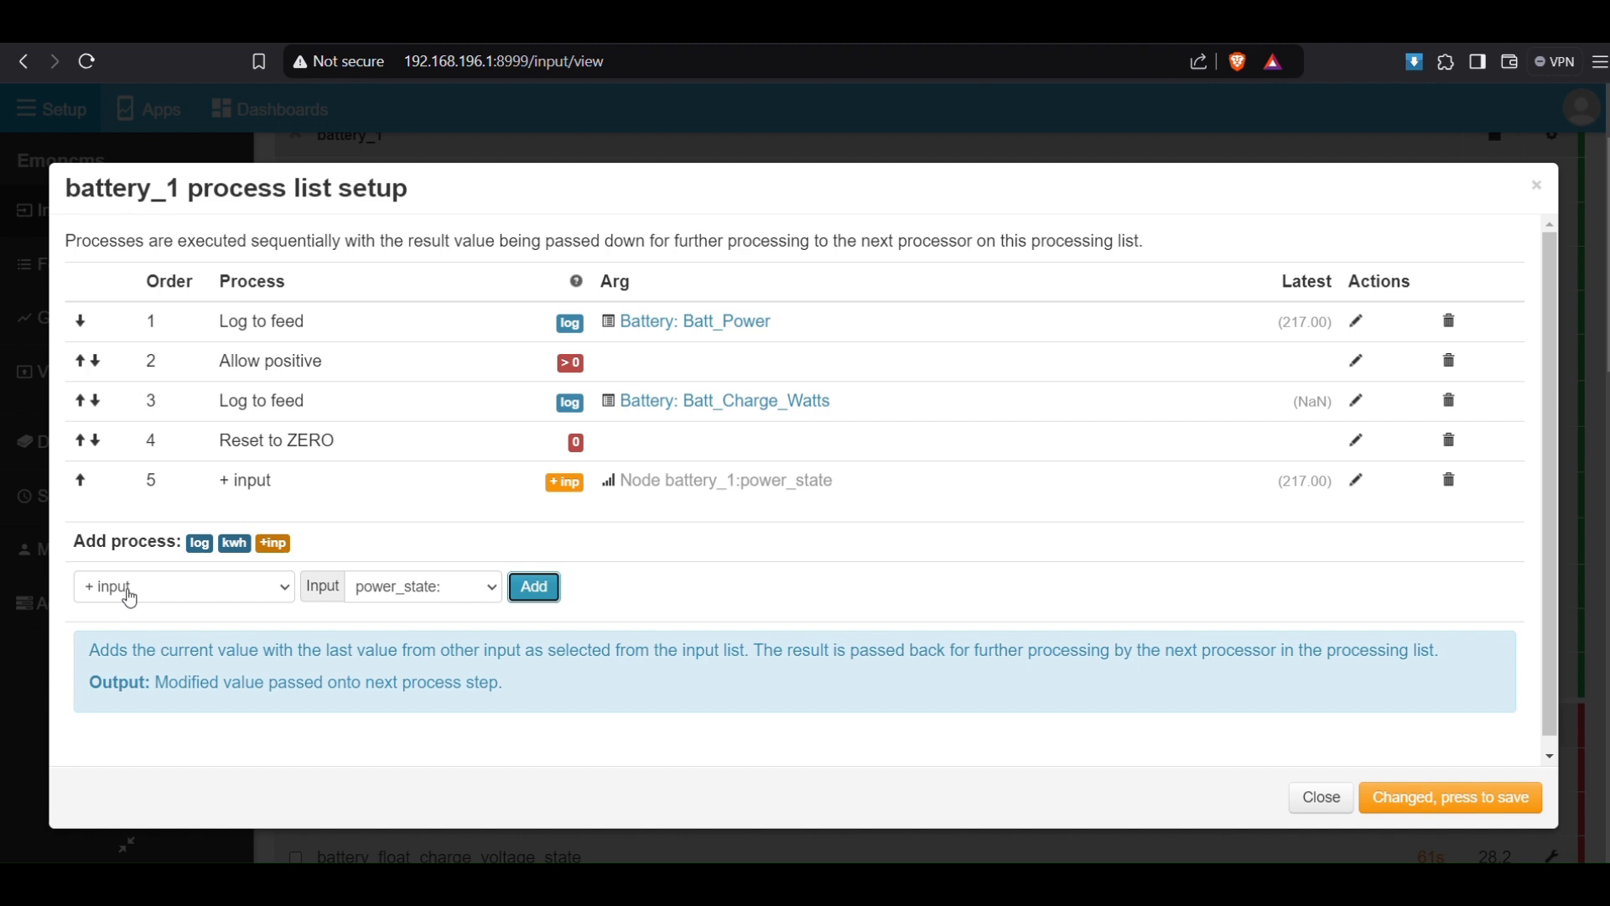
Step: Add an Allow negative process after the + input entry in the battery_1 process list
left_click(130, 598)
scroll(201, 482, "down", 3)
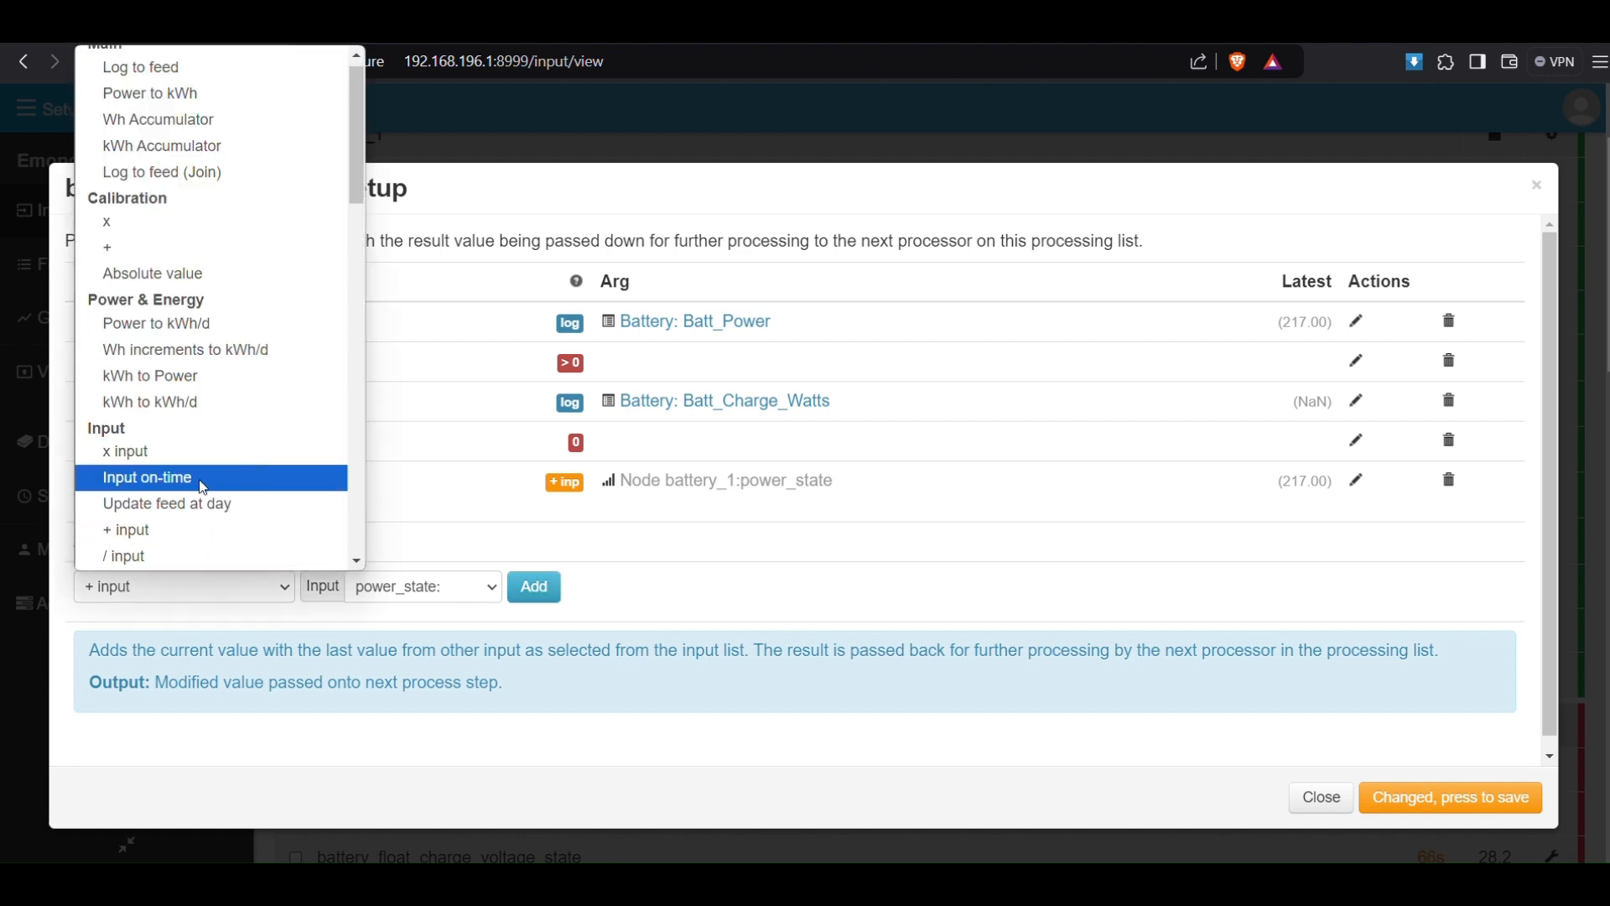
scroll(203, 487, "down", 7)
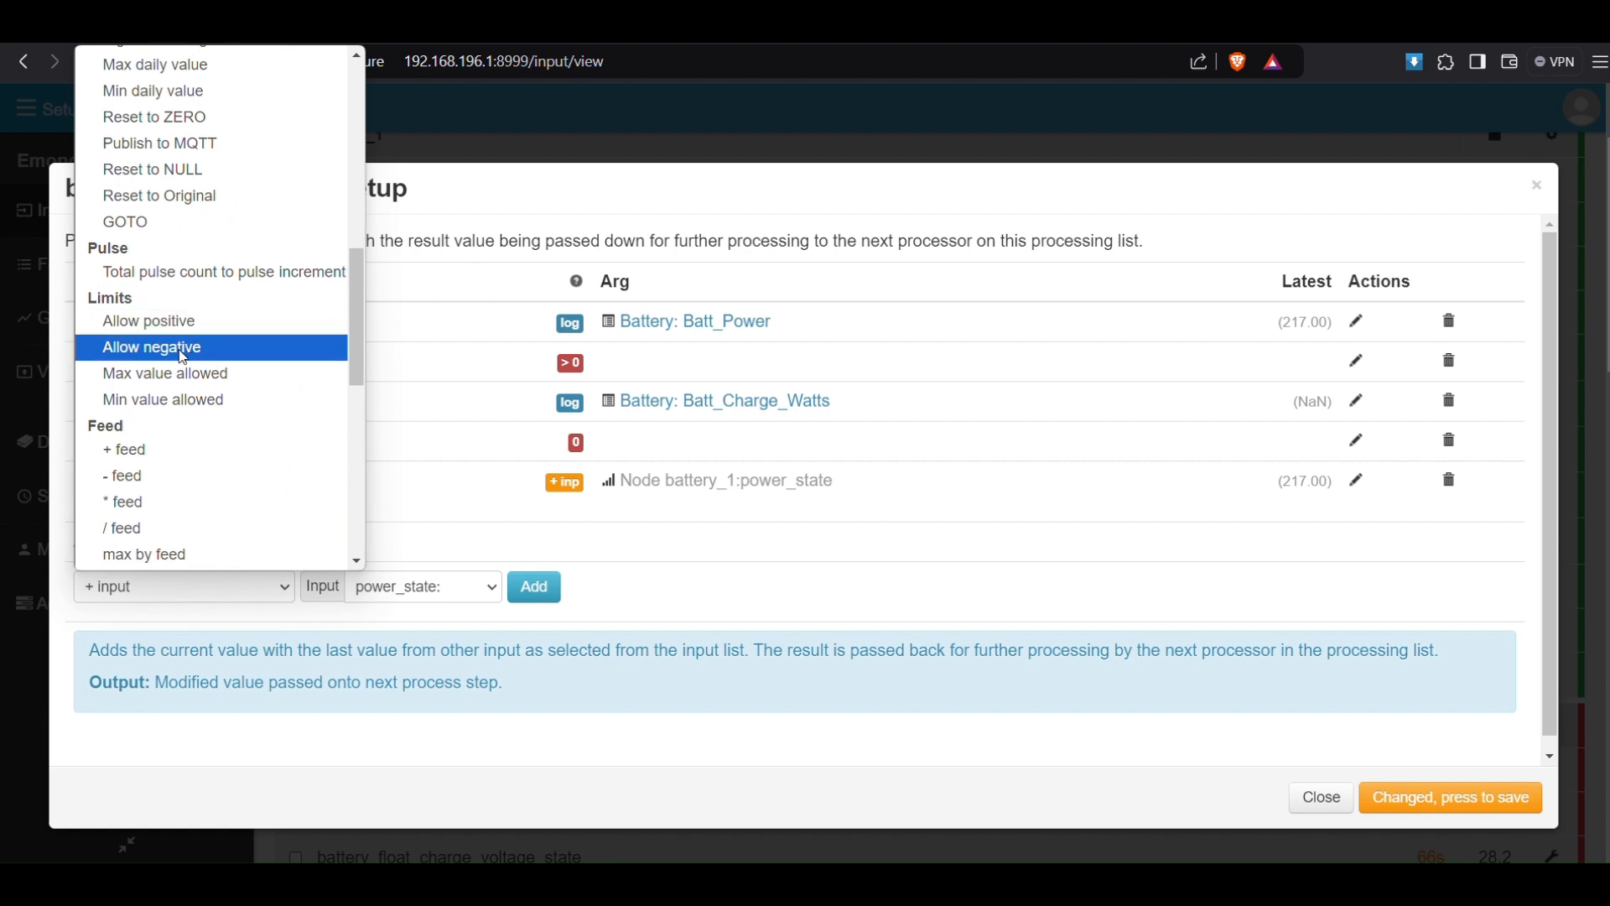
left_click(183, 348)
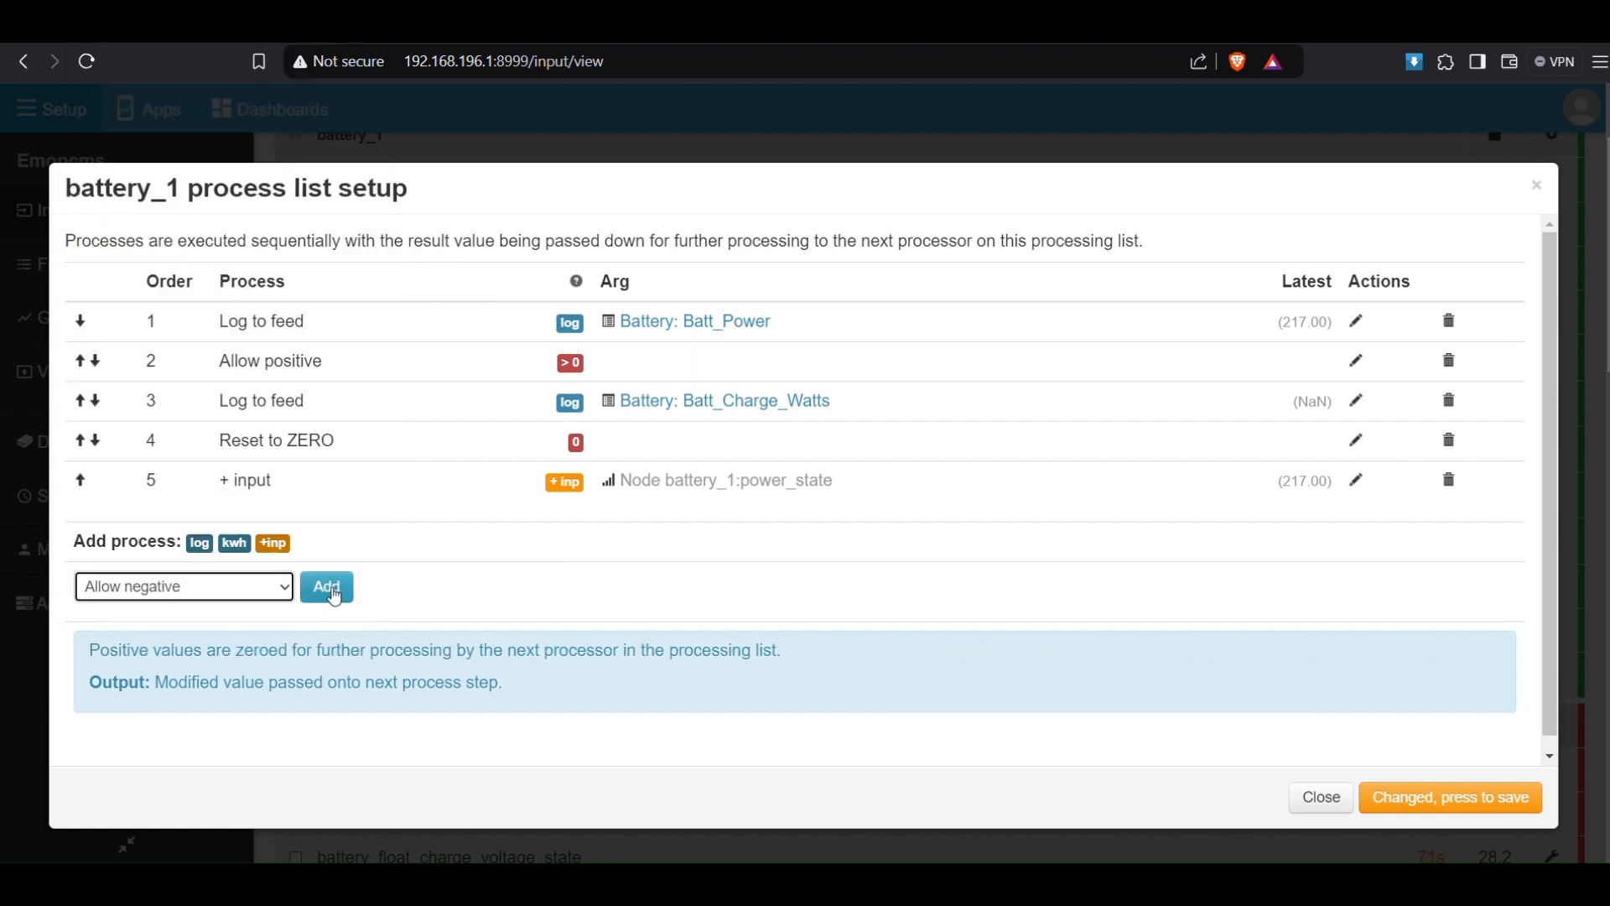
left_click(334, 597)
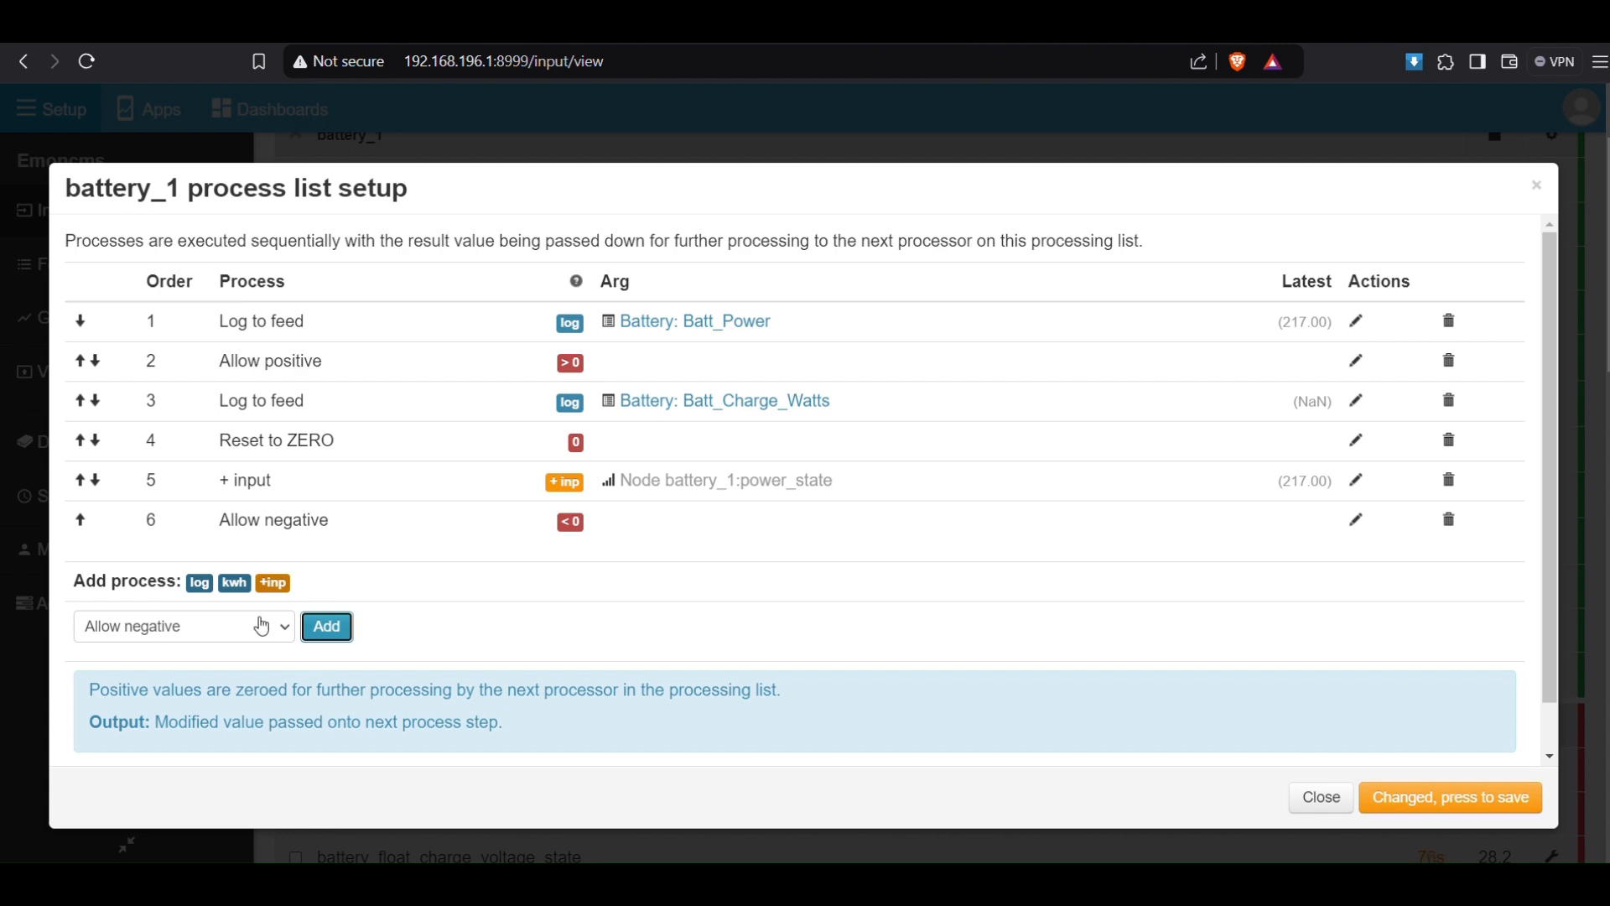
Step: Add a Log to feed process creating the feed Batt_Discharge_Watts under Battery at a 10s interval, then save and close the process list
left_click(256, 632)
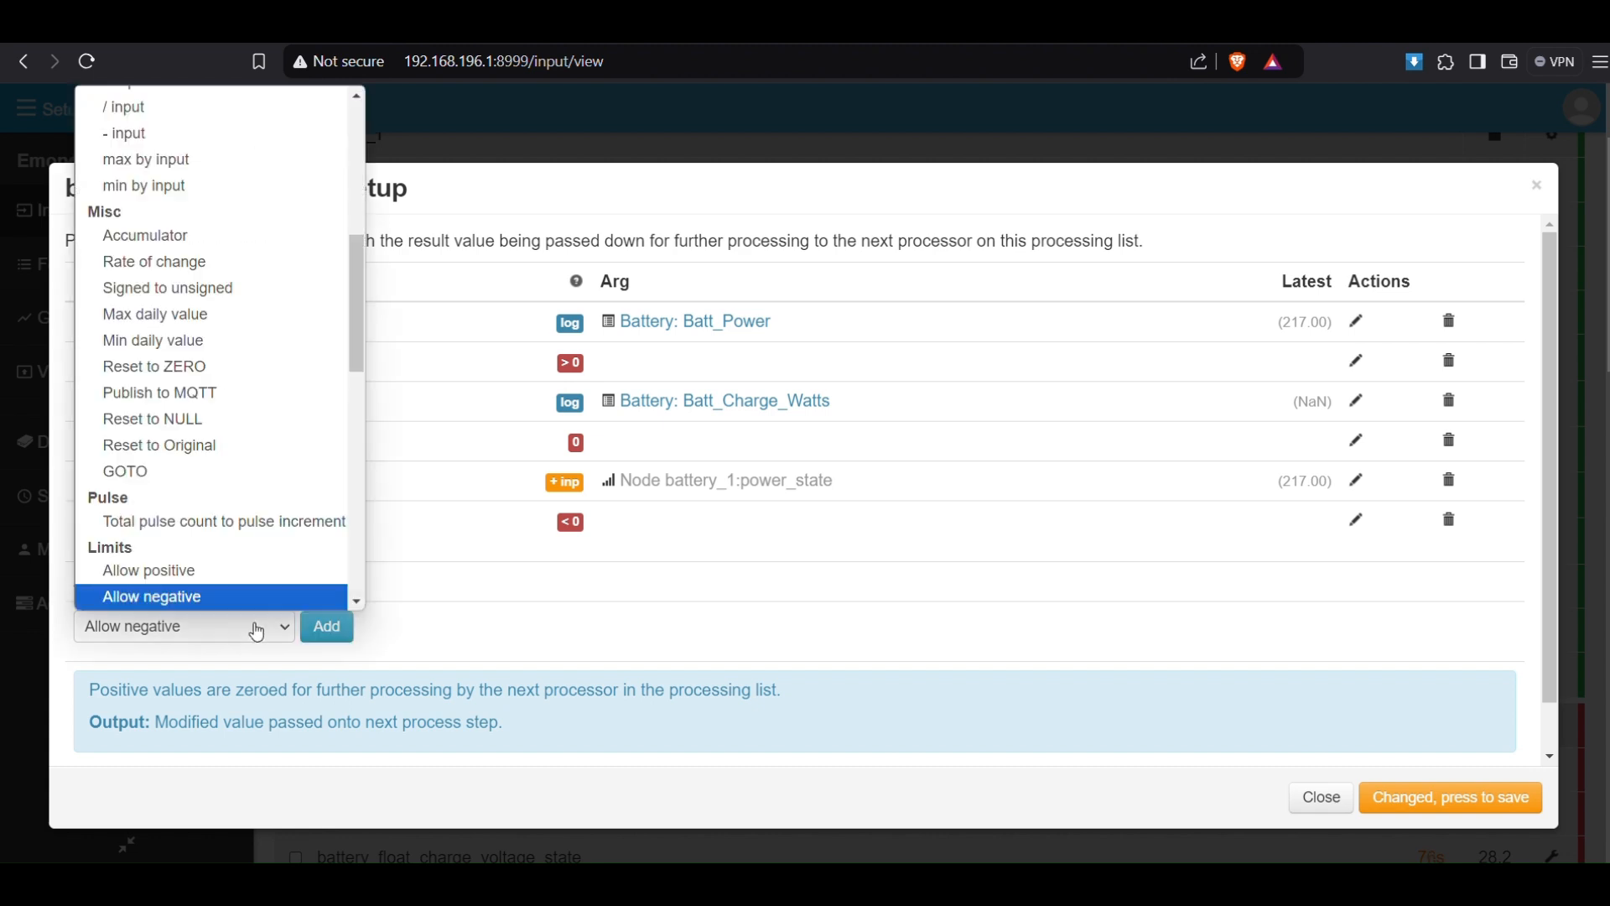
scroll(246, 384, "up", 5)
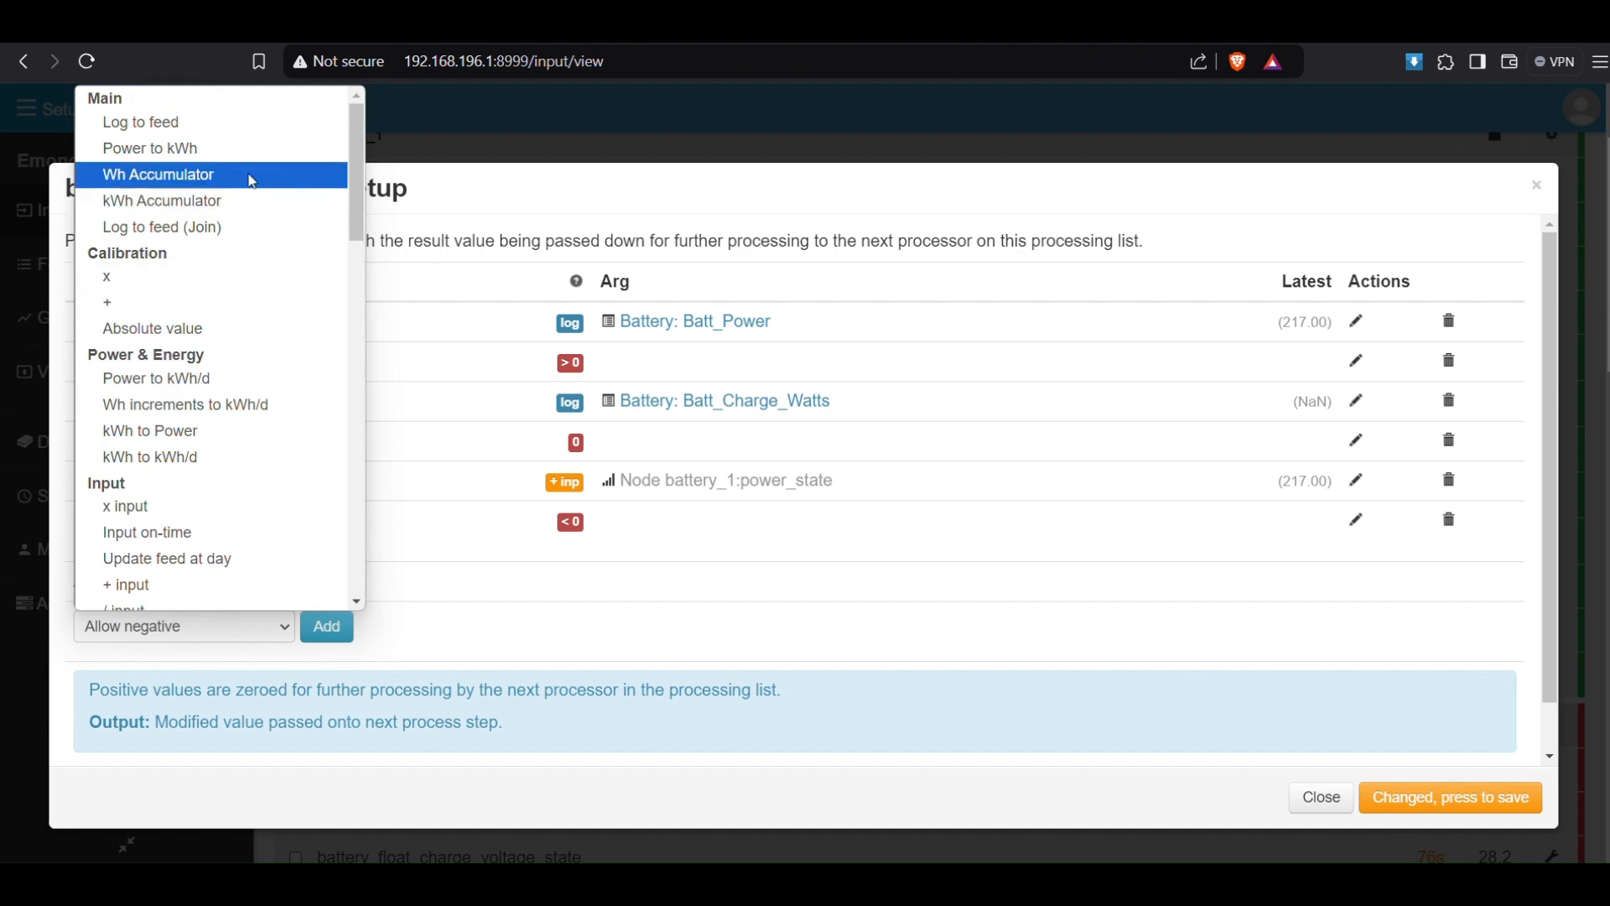
left_click(210, 126)
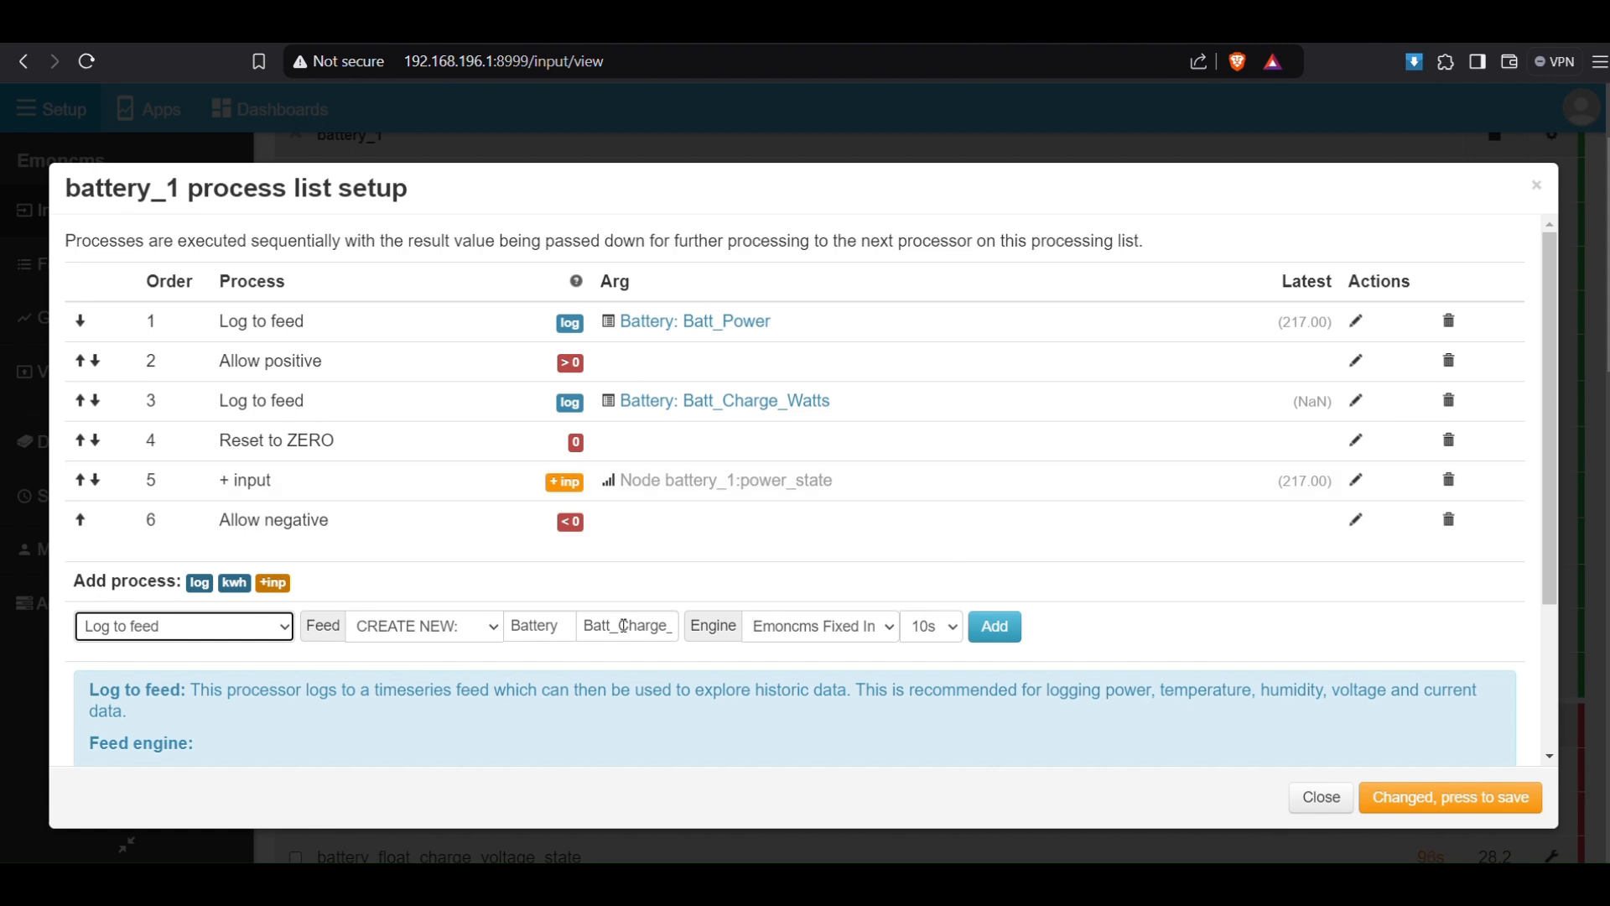
left_click(553, 628)
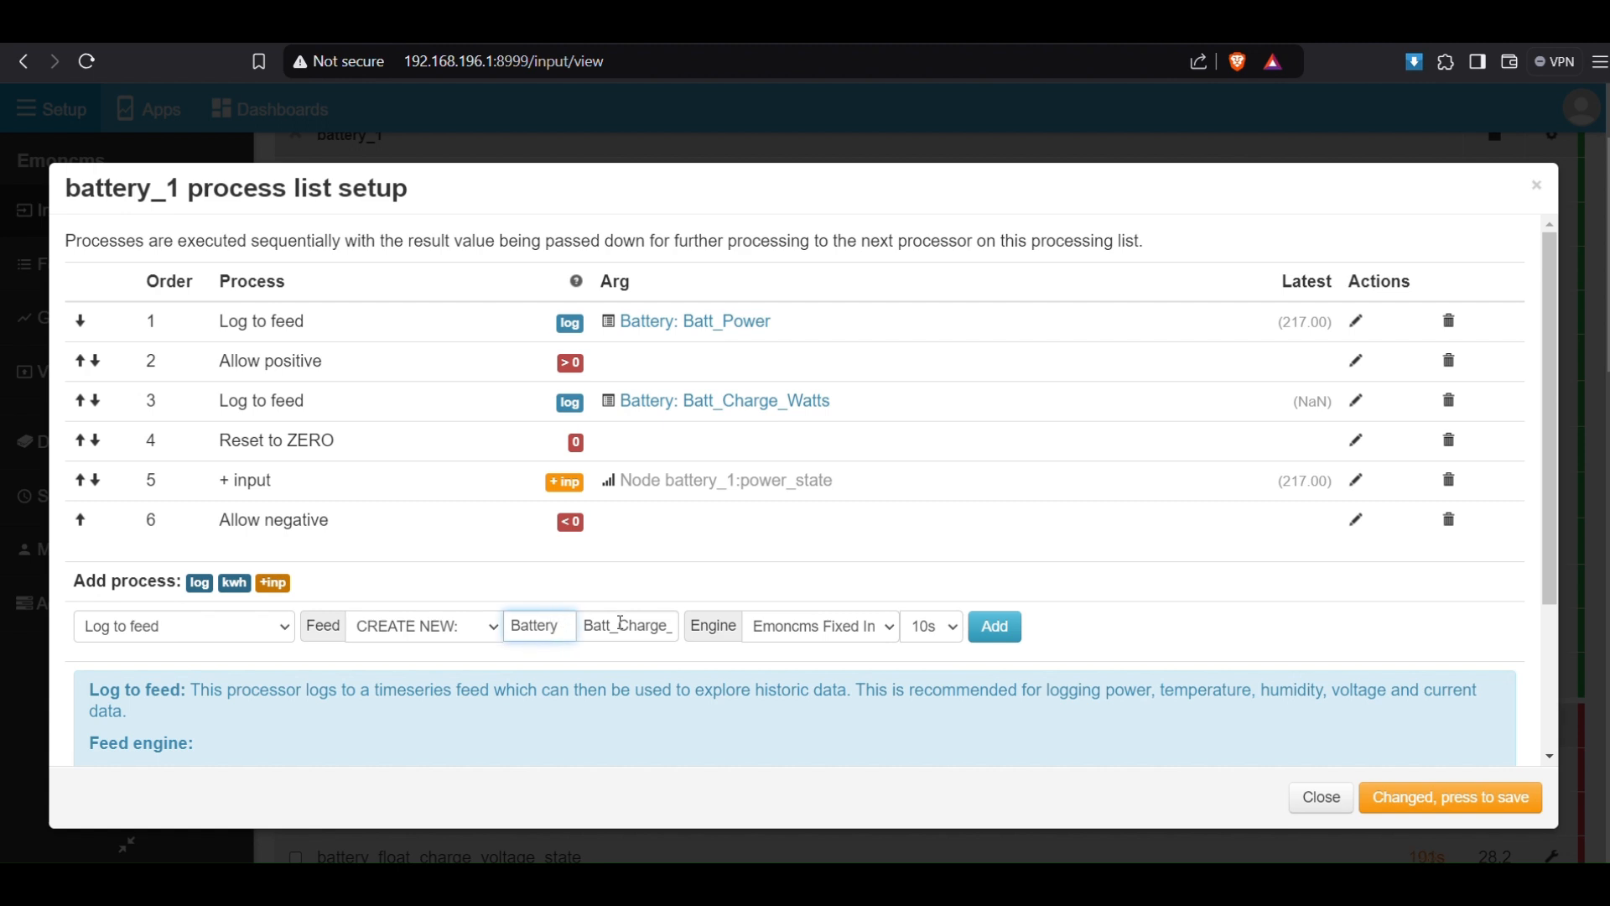
left_click(622, 625)
type("V")
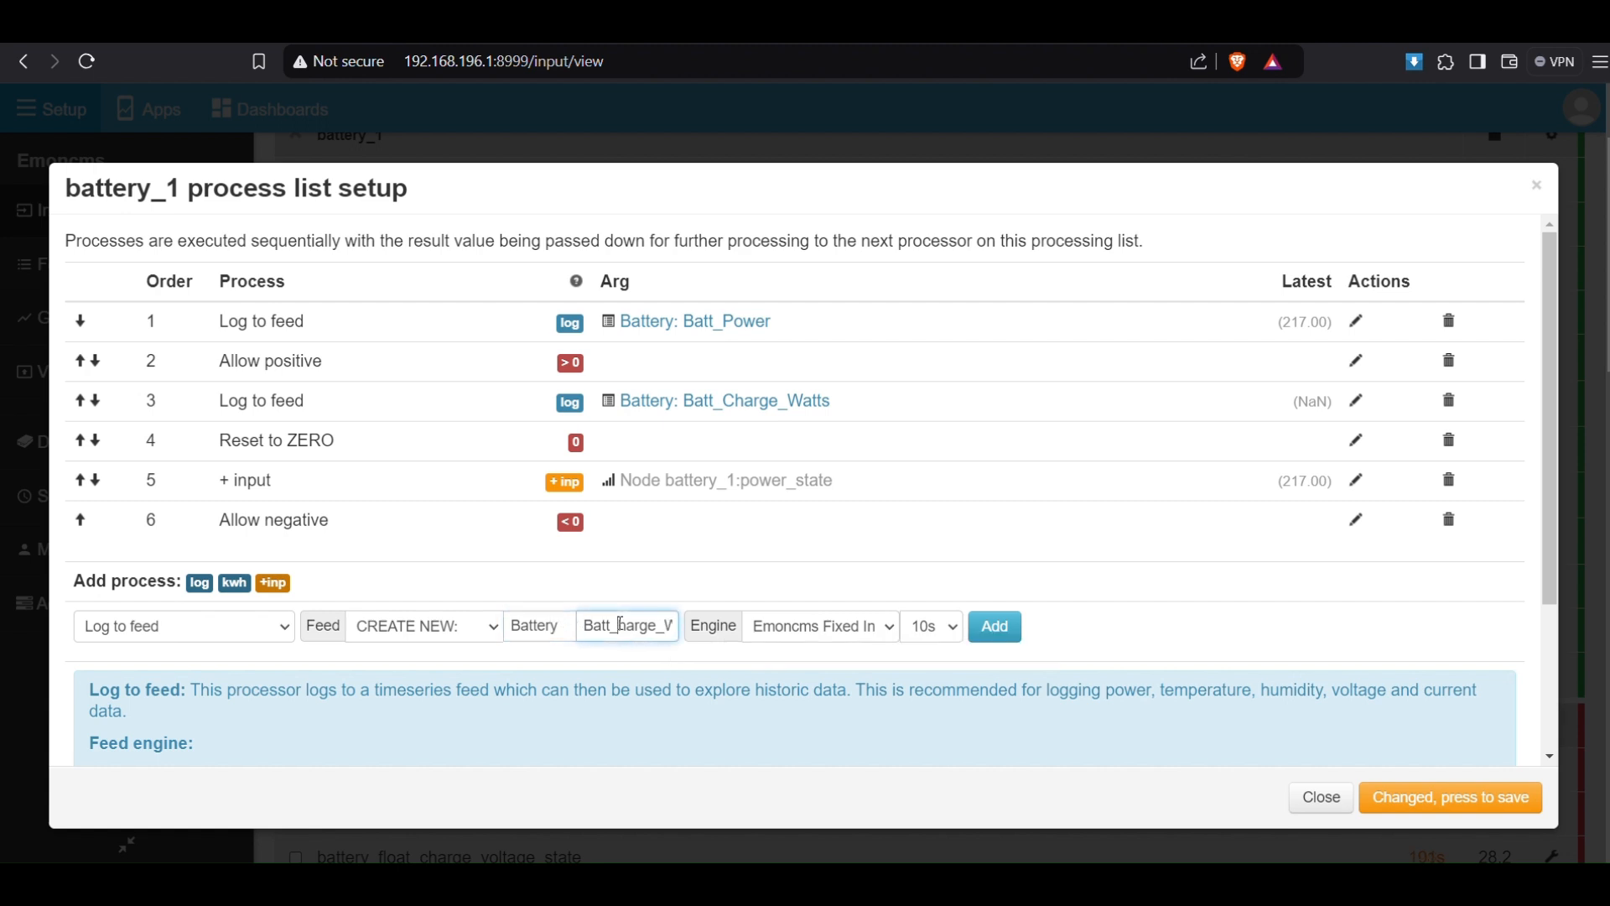
left_click(621, 625)
key("BackSpace")
type("Disc")
key("End")
type("atts")
left_click(991, 629)
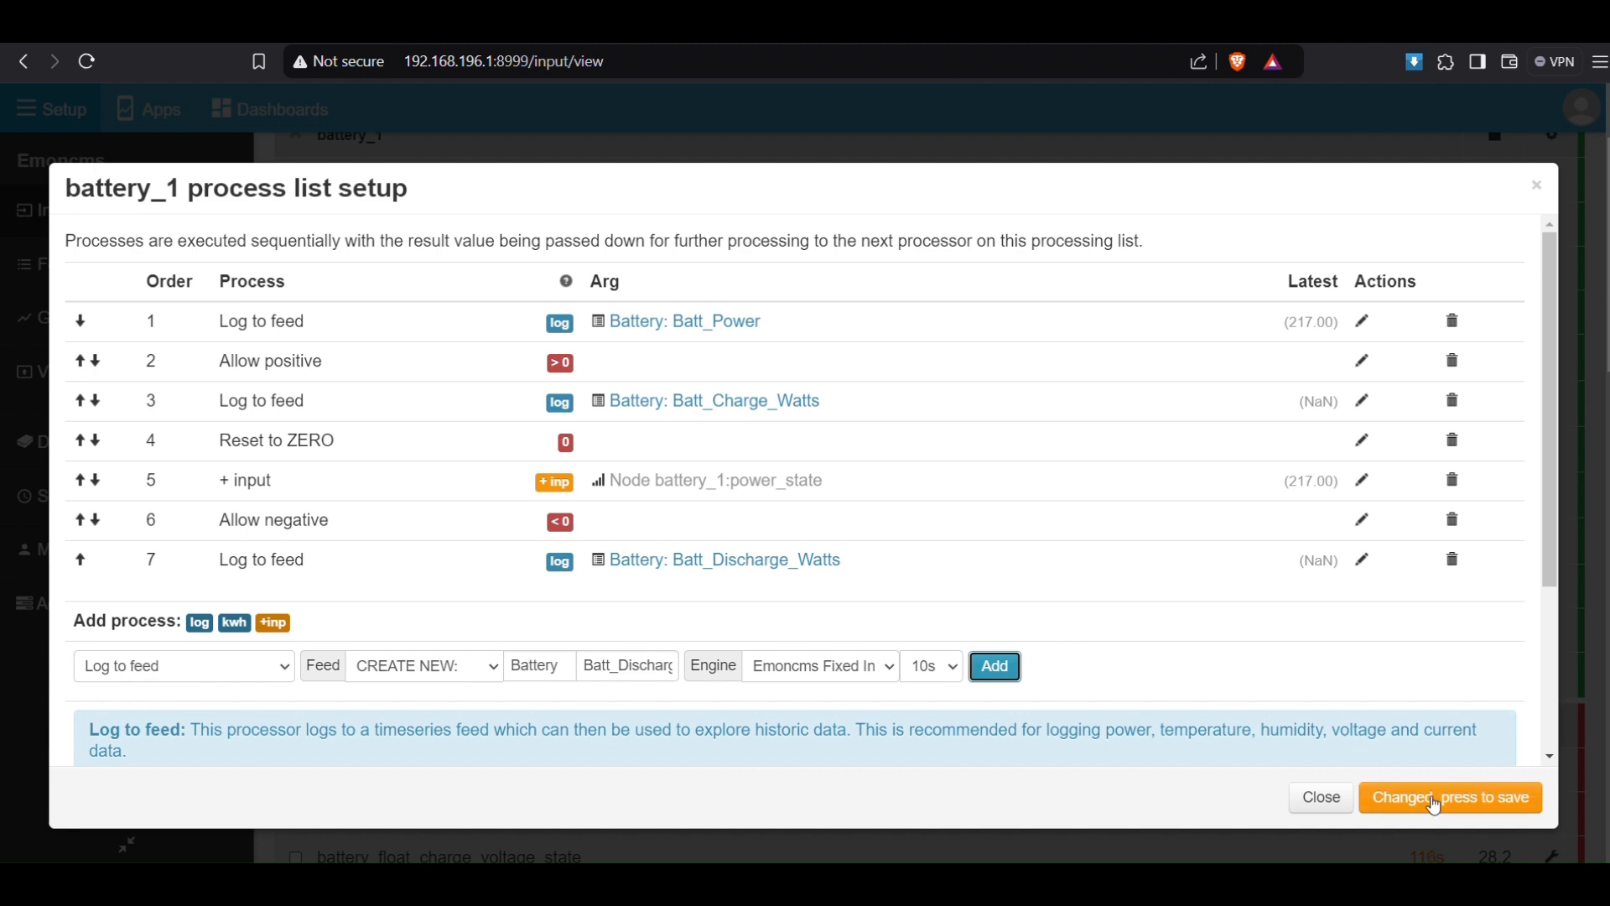
left_click(1435, 801)
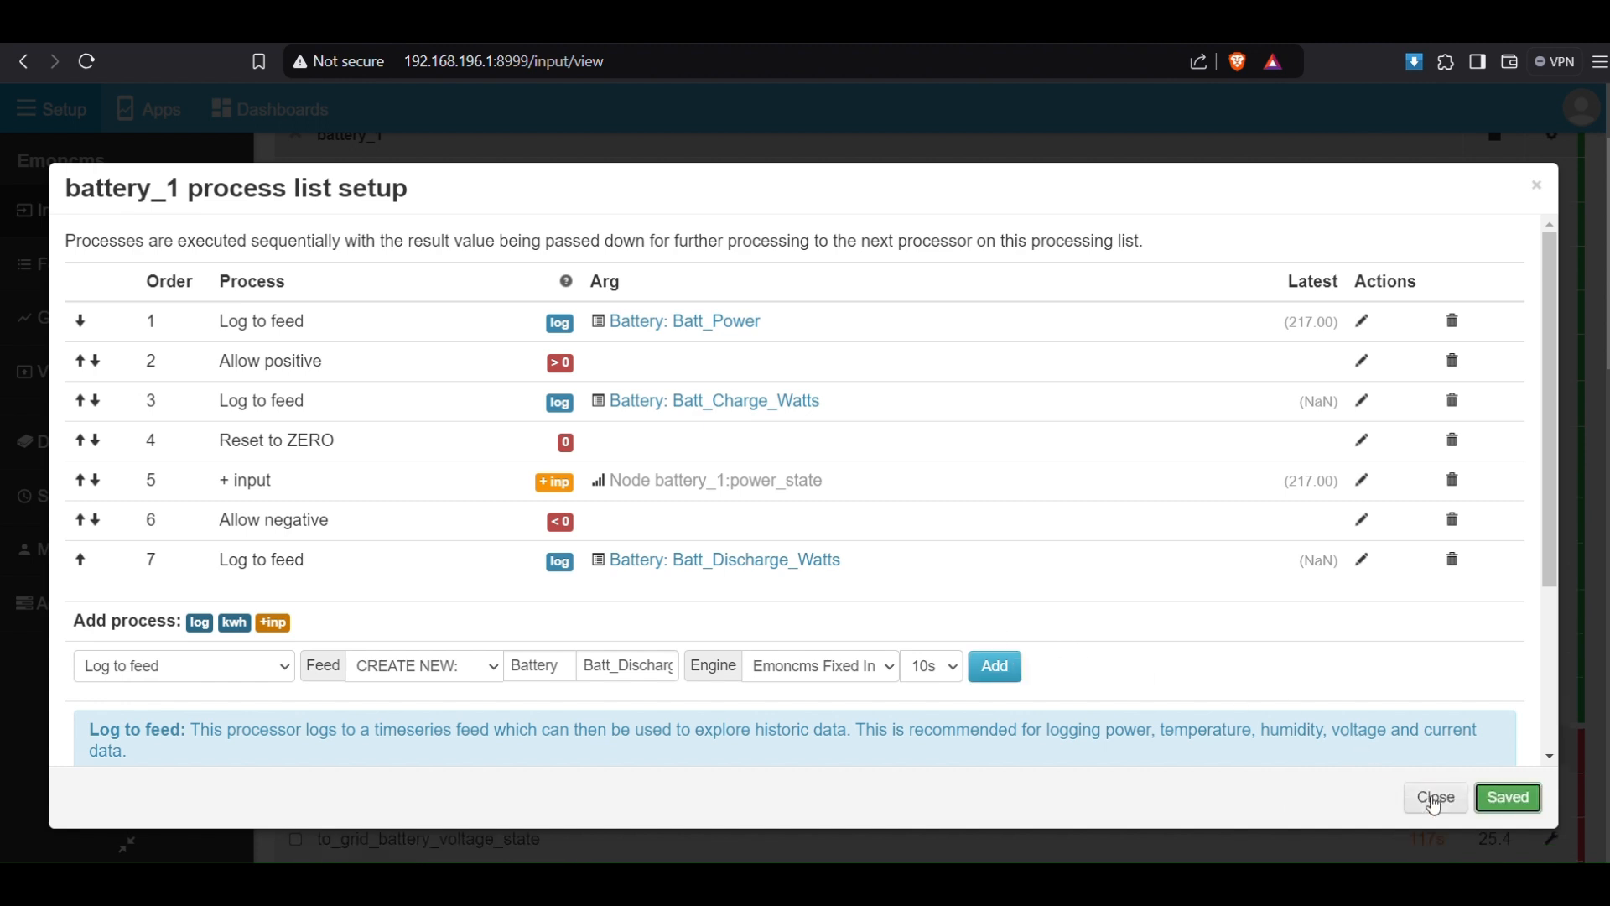
left_click(1435, 801)
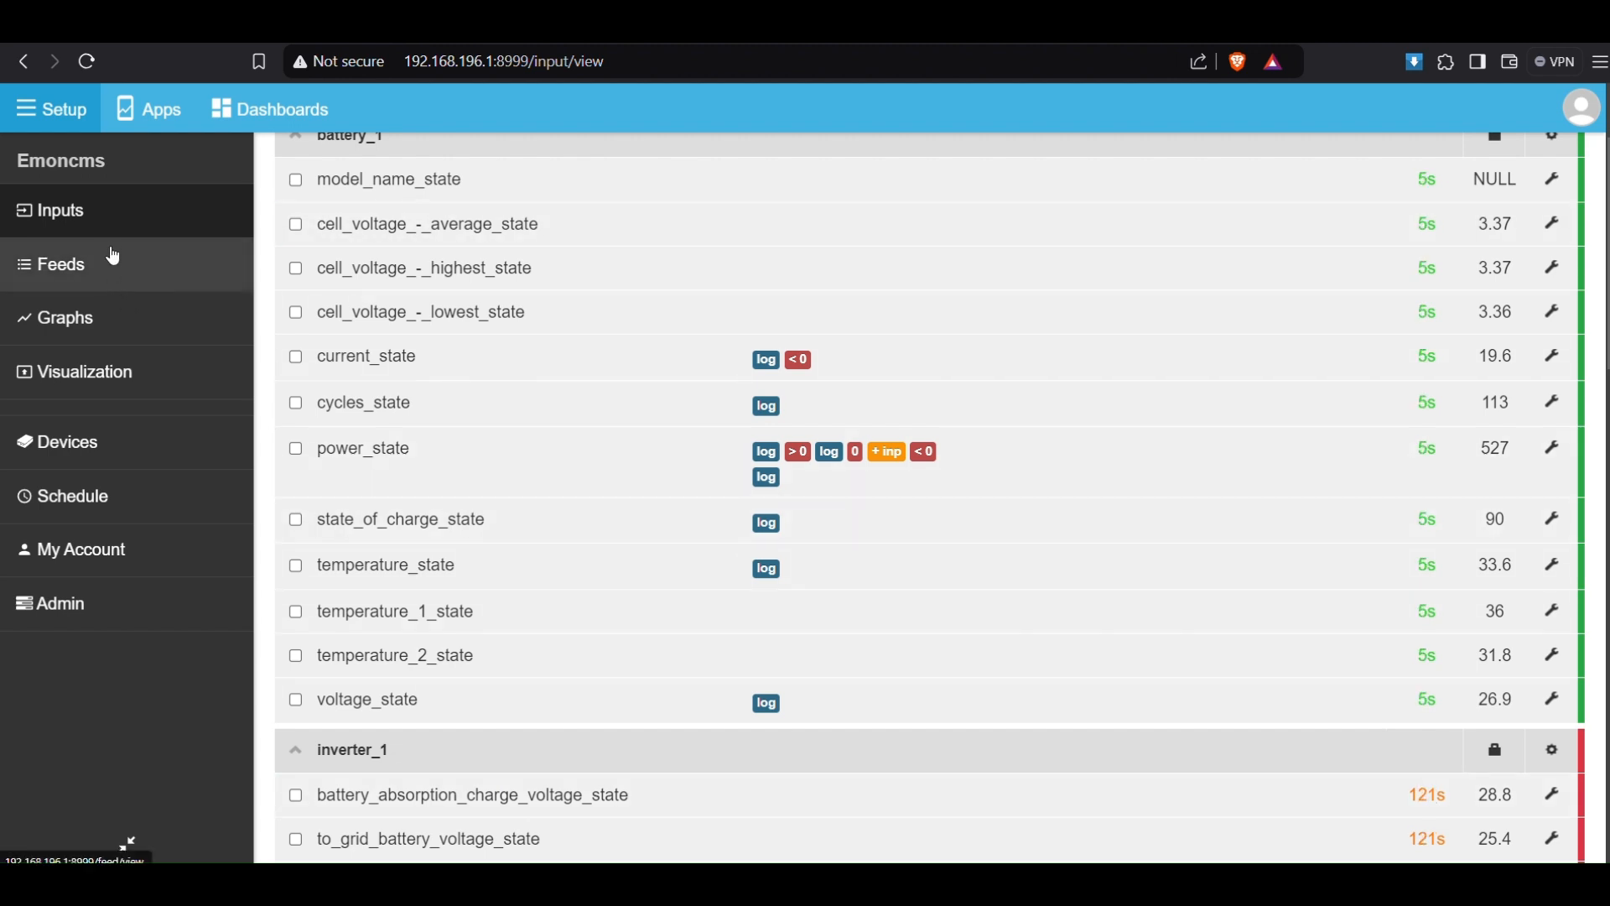
Step: Open the feeds list and examine the latest values of the Battery feeds, including Batt_Charge_Watts and Batt_Discharge_Watts
left_click(112, 264)
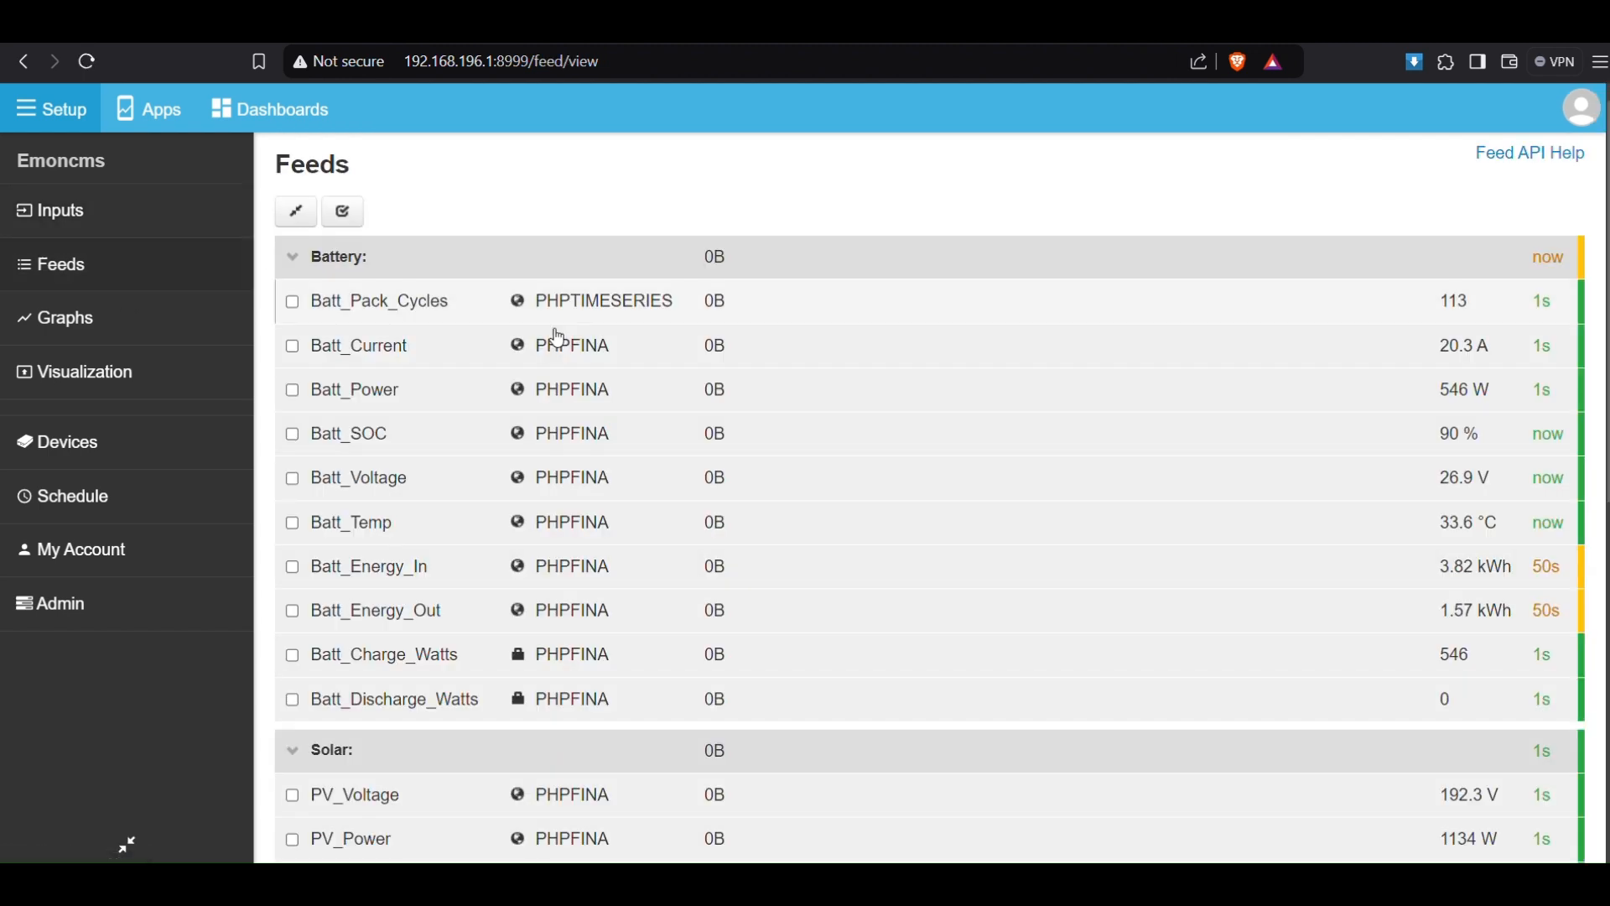
scroll(693, 539, "down", 3)
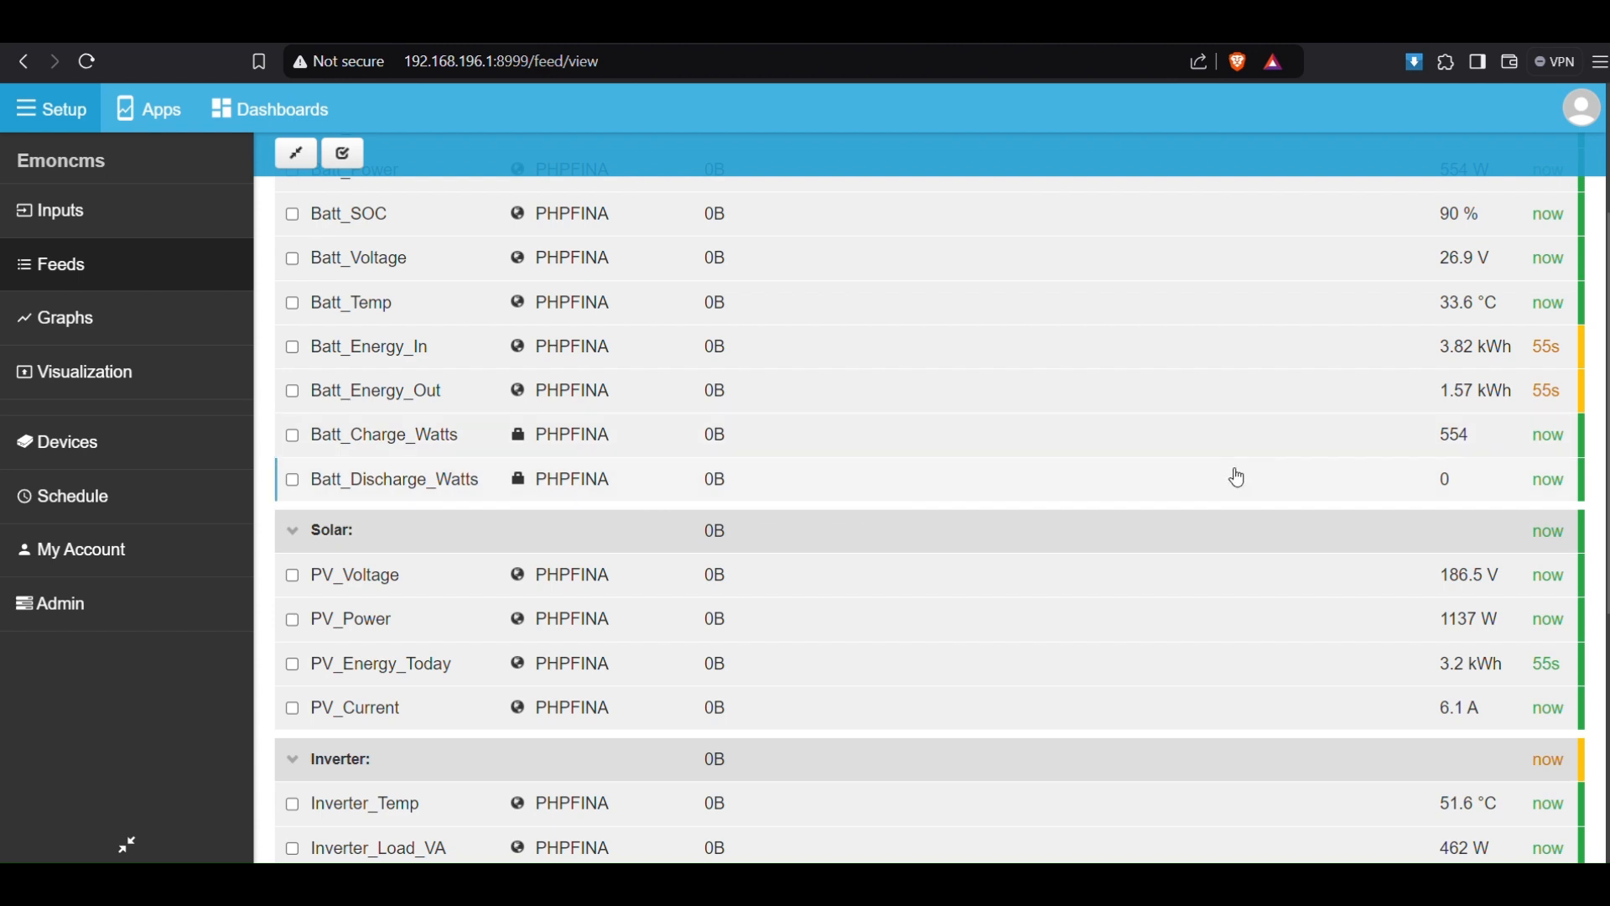
scroll(1237, 475, "up", 1)
scroll(1235, 475, "up", 1)
scroll(1234, 475, "down", 1)
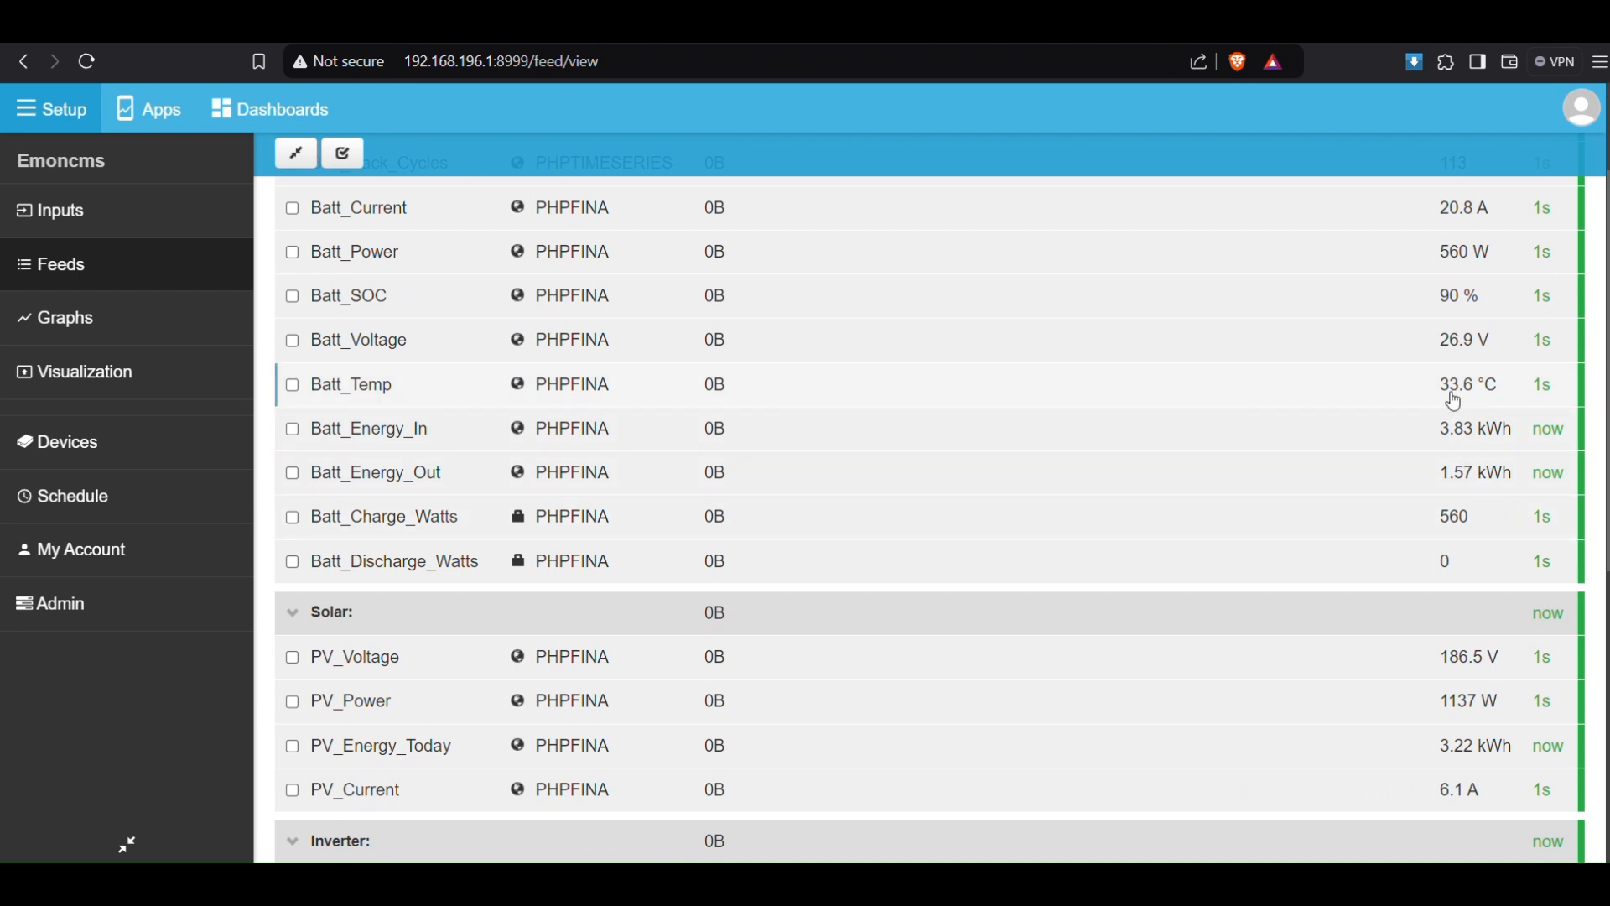
scroll(1456, 402, "up", 2)
scroll(1455, 402, "down", 3)
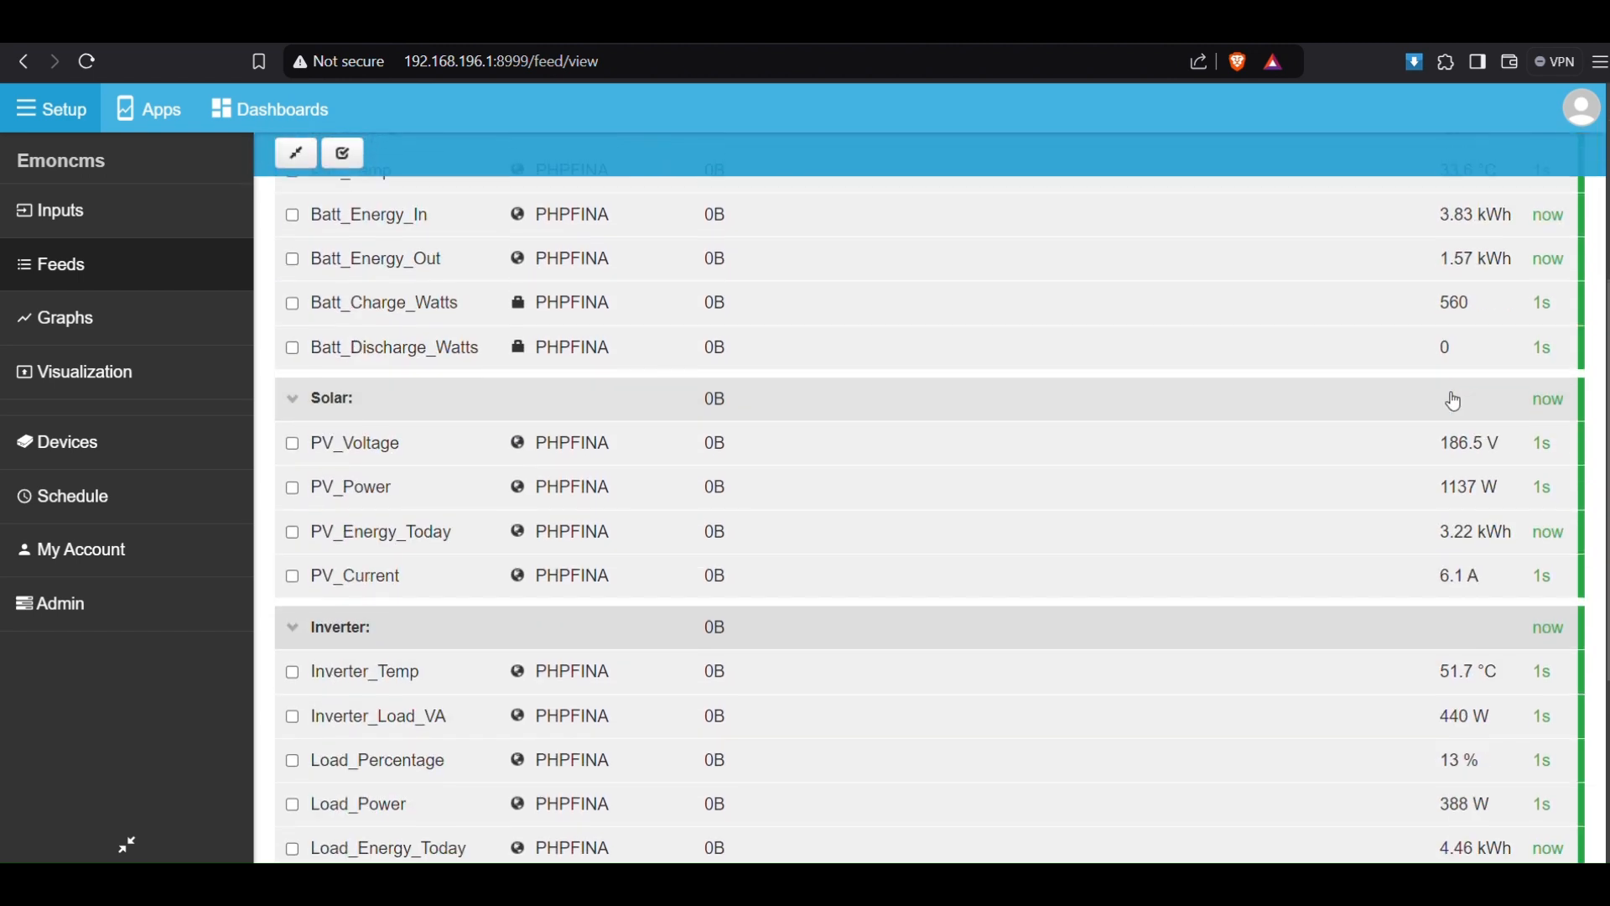
scroll(1455, 399, "up", 2)
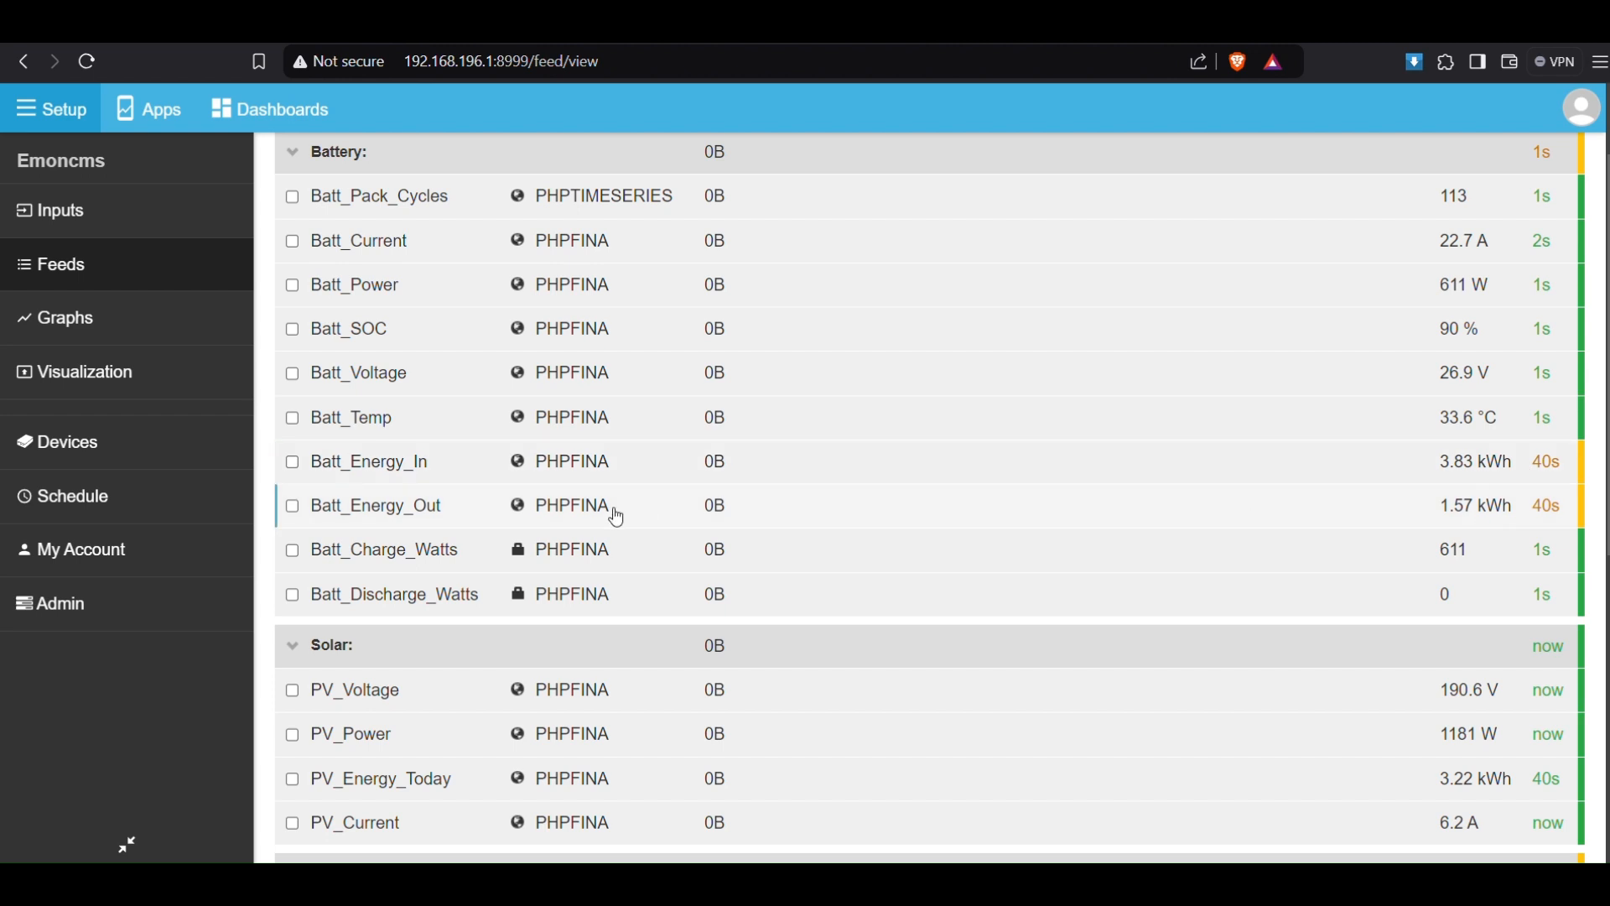
scroll(416, 526, "up", 1)
scroll(416, 526, "up", 1)
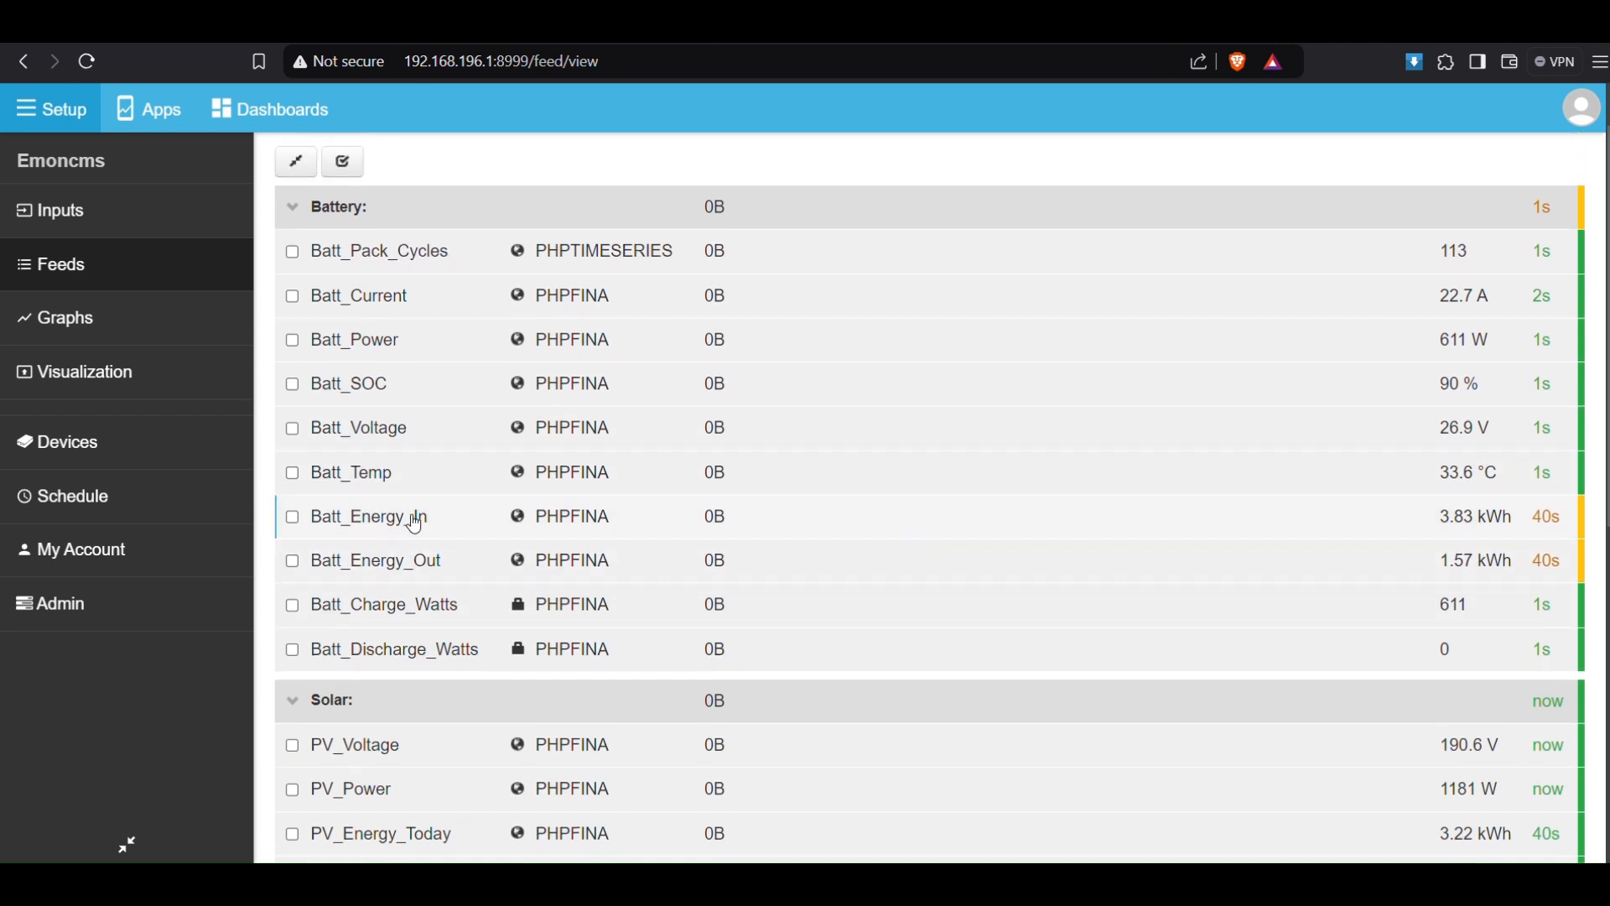
Step: Select the Batt_Charge_Watts and Batt_Discharge_Watts feeds and make them public
left_click(294, 608)
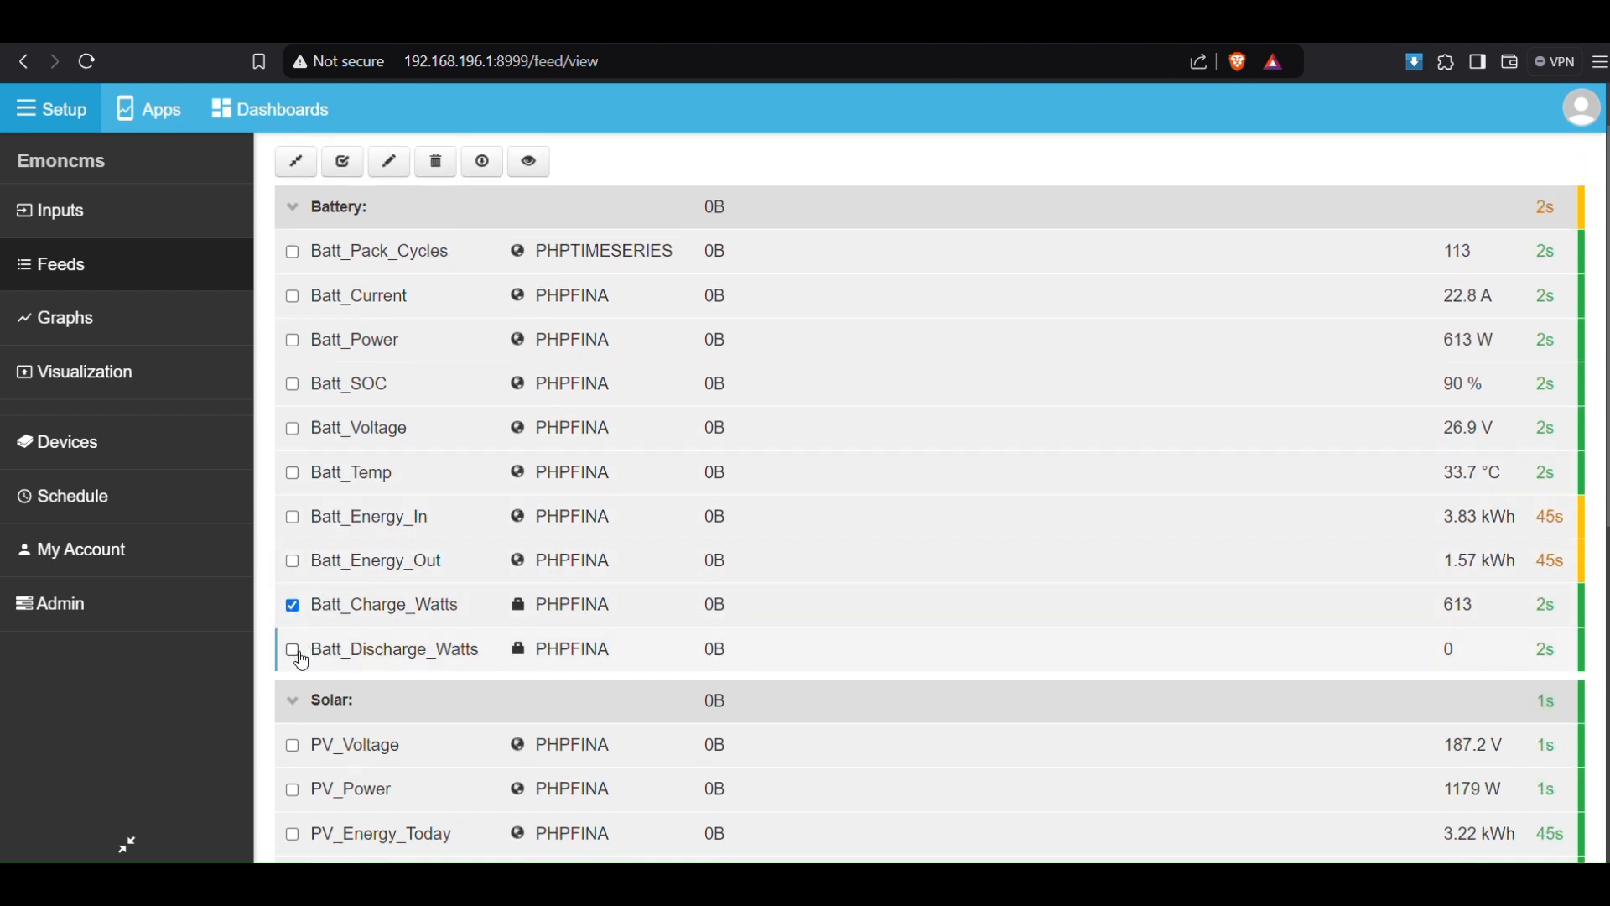
left_click(392, 163)
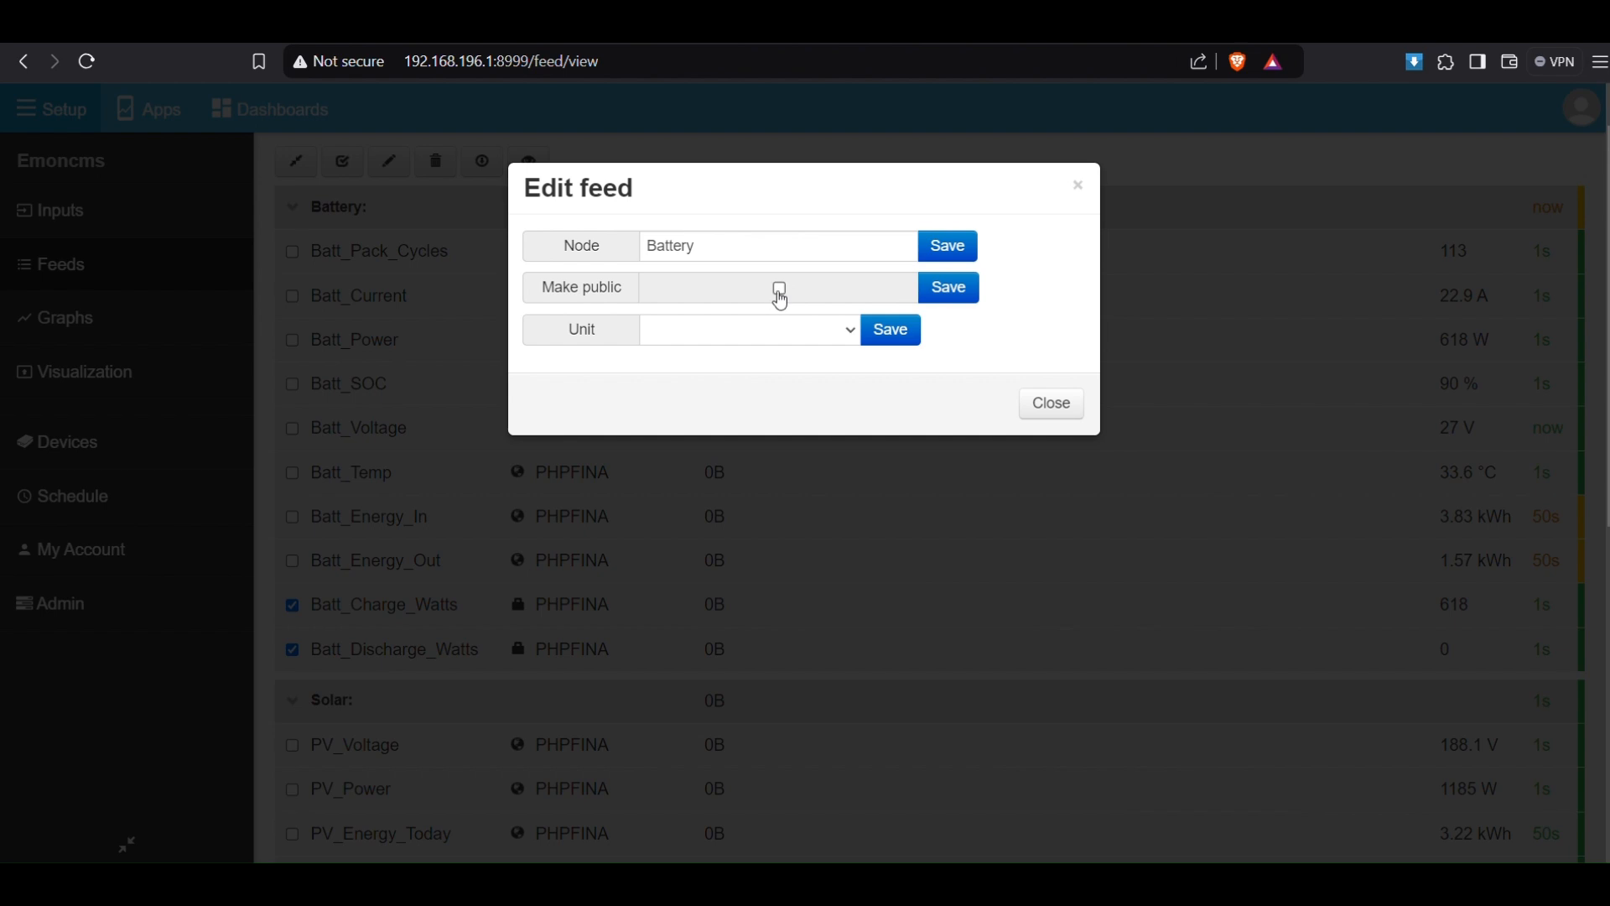
left_click(968, 290)
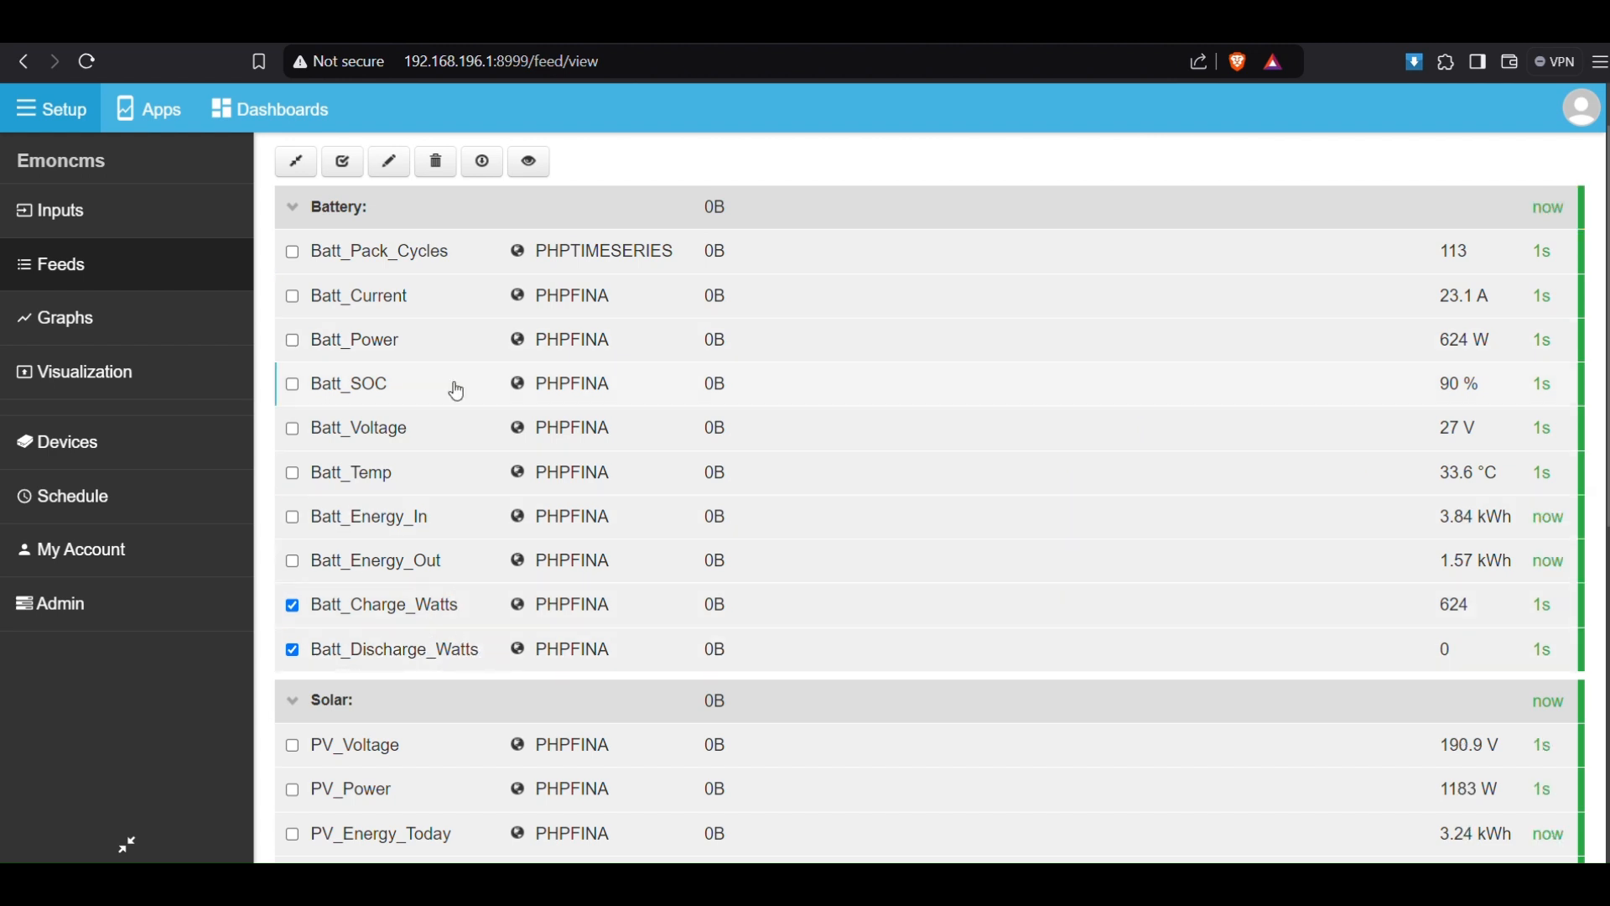
Step: Set the unit of the selected Batt_Charge_Watts and Batt_Discharge_Watts feeds to Watt (W) and save it
left_click(391, 168)
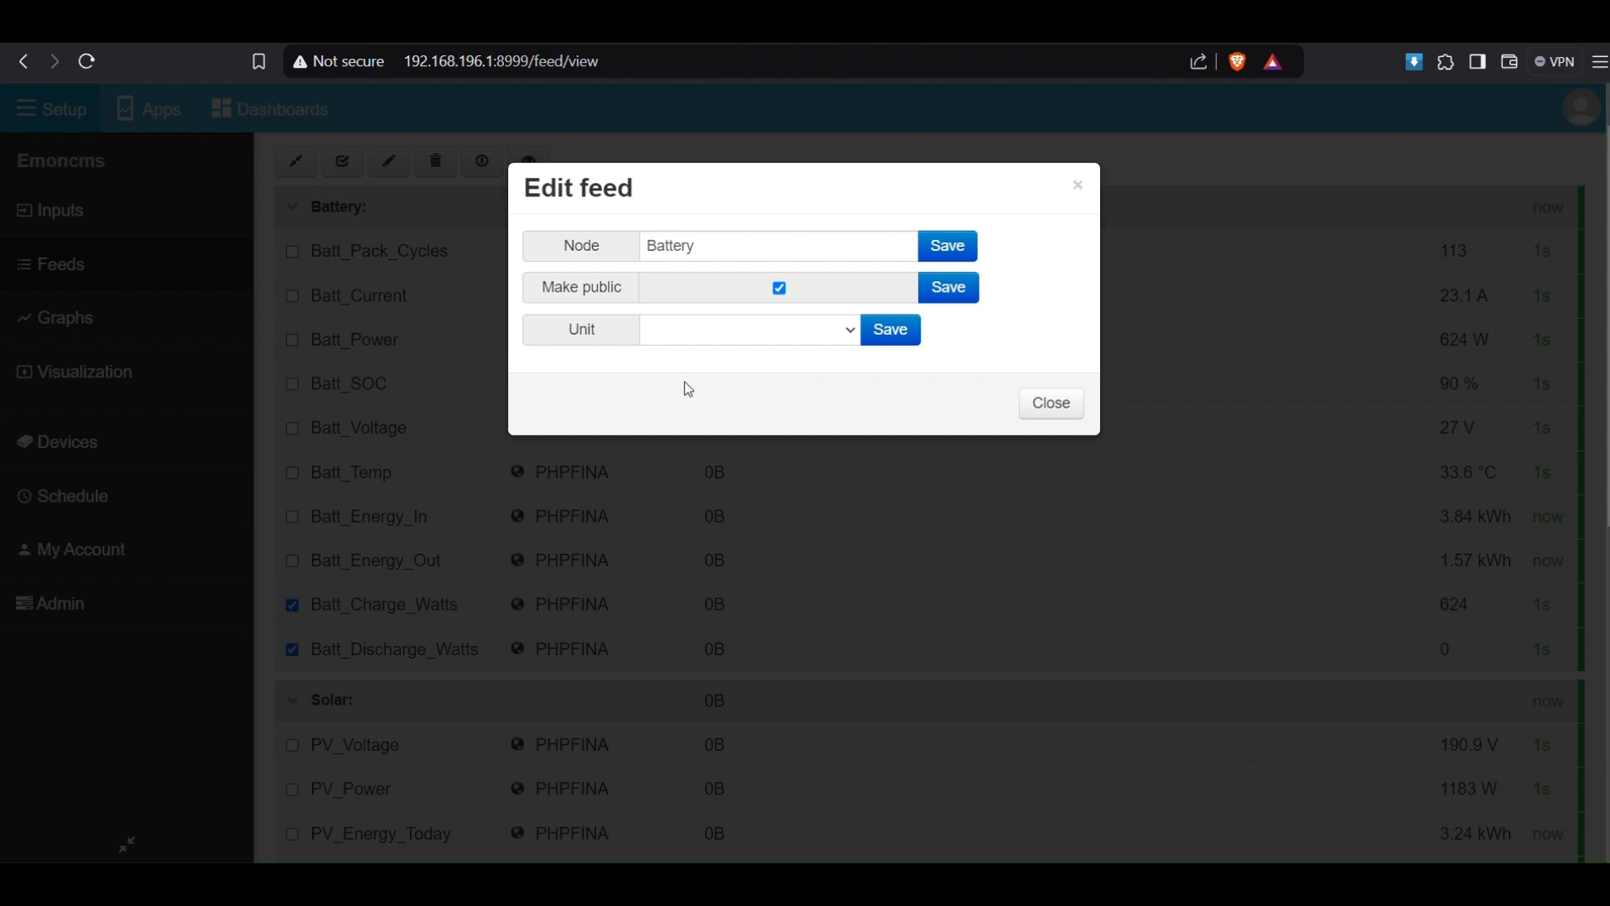
left_click(765, 346)
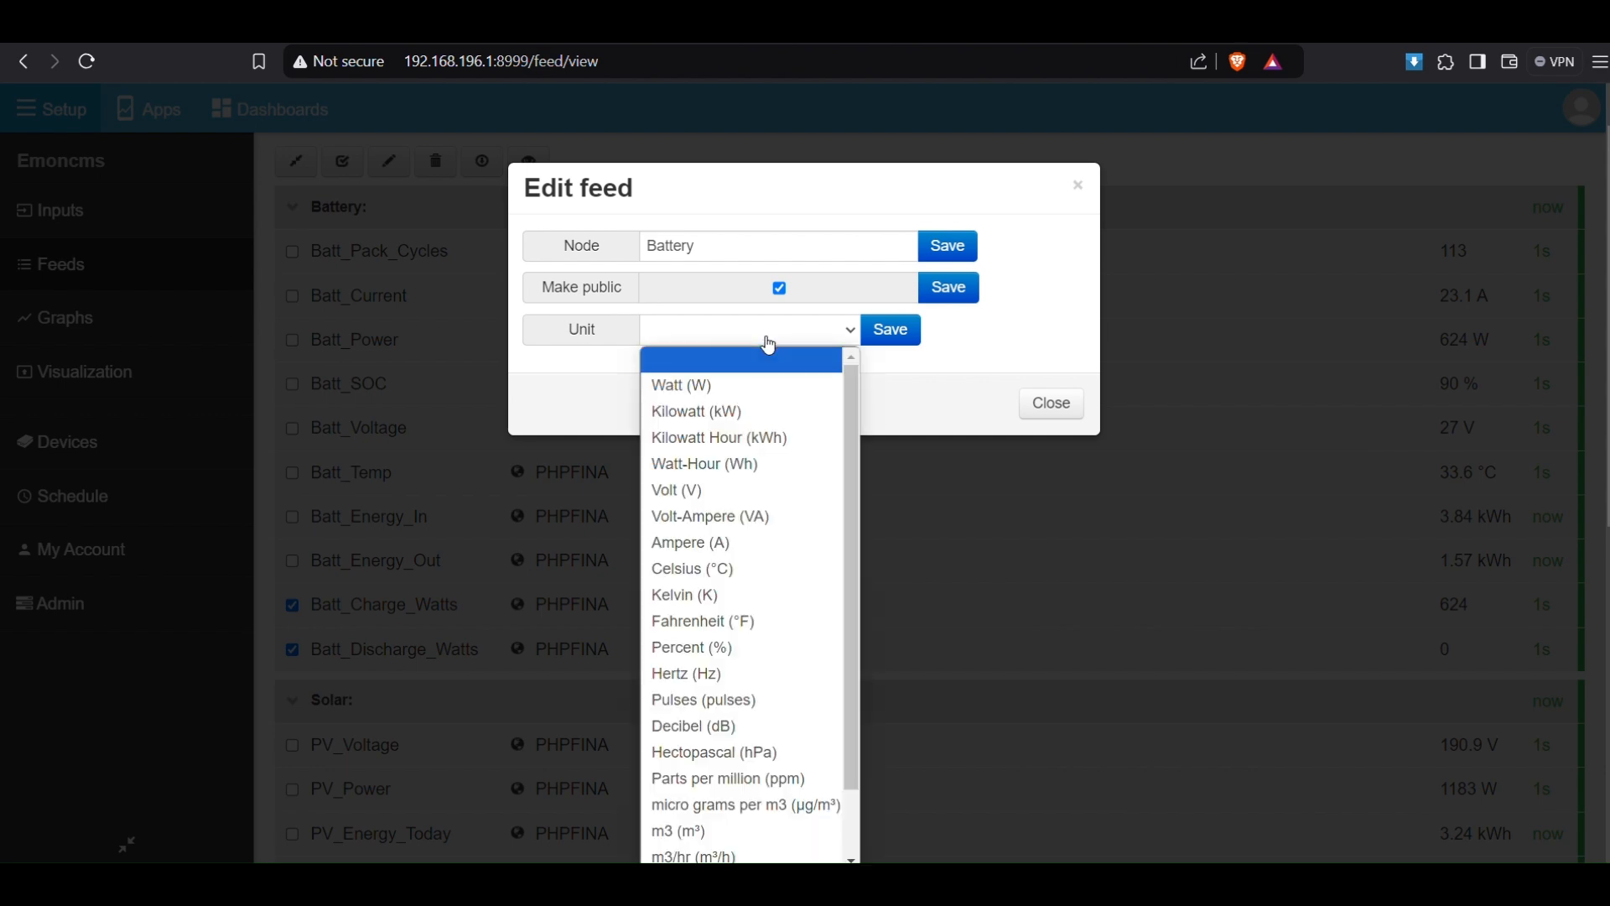
left_click(742, 391)
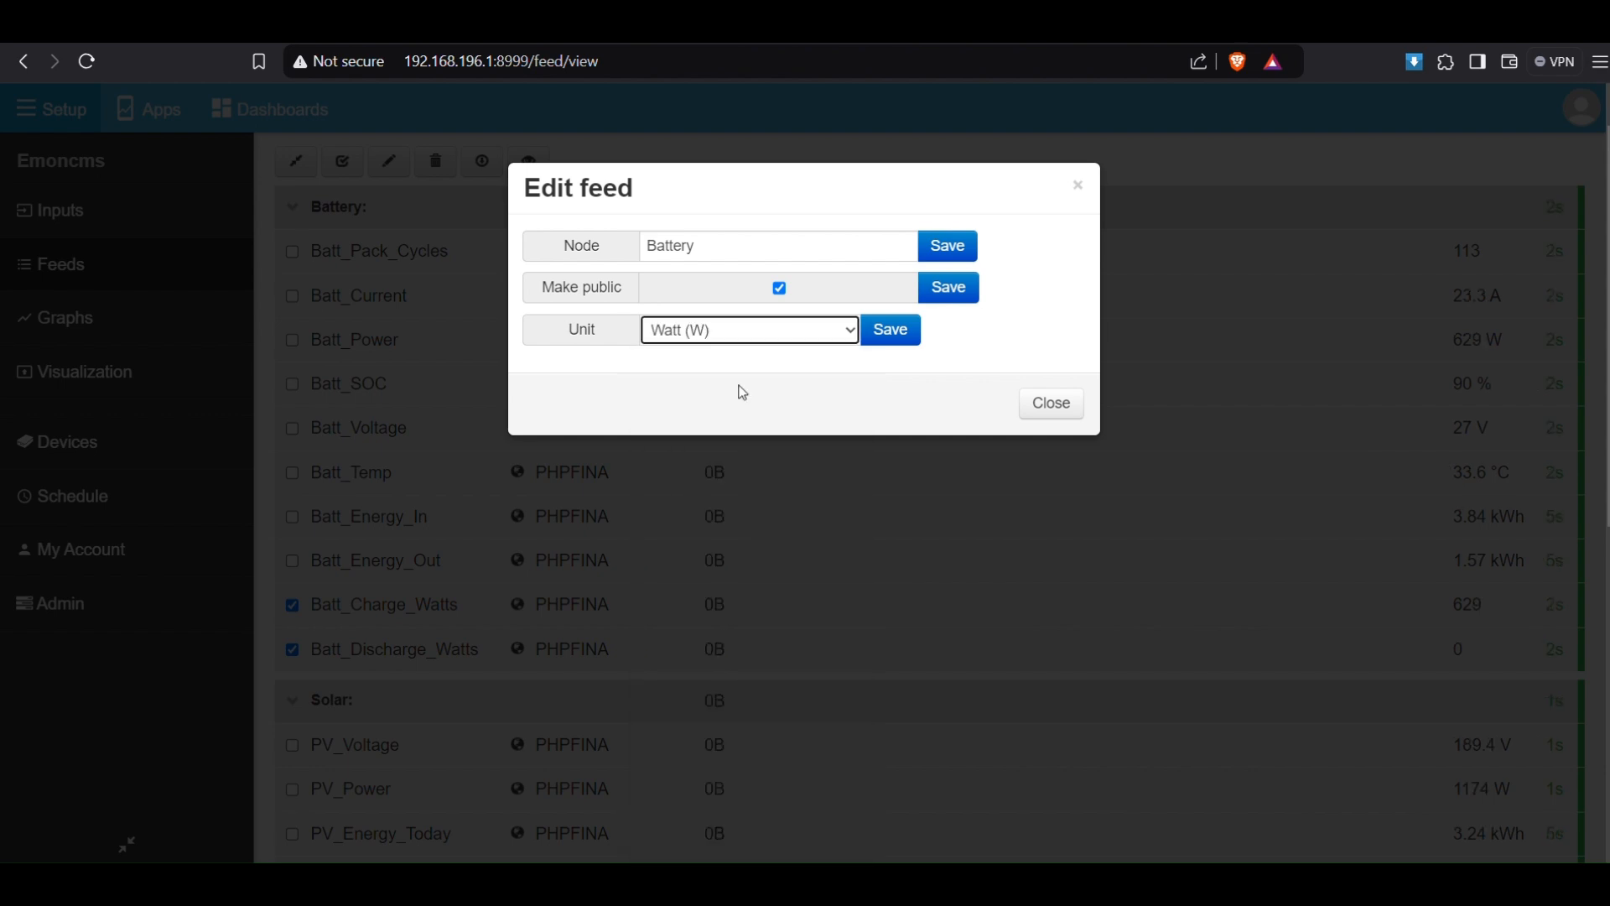
left_click(901, 335)
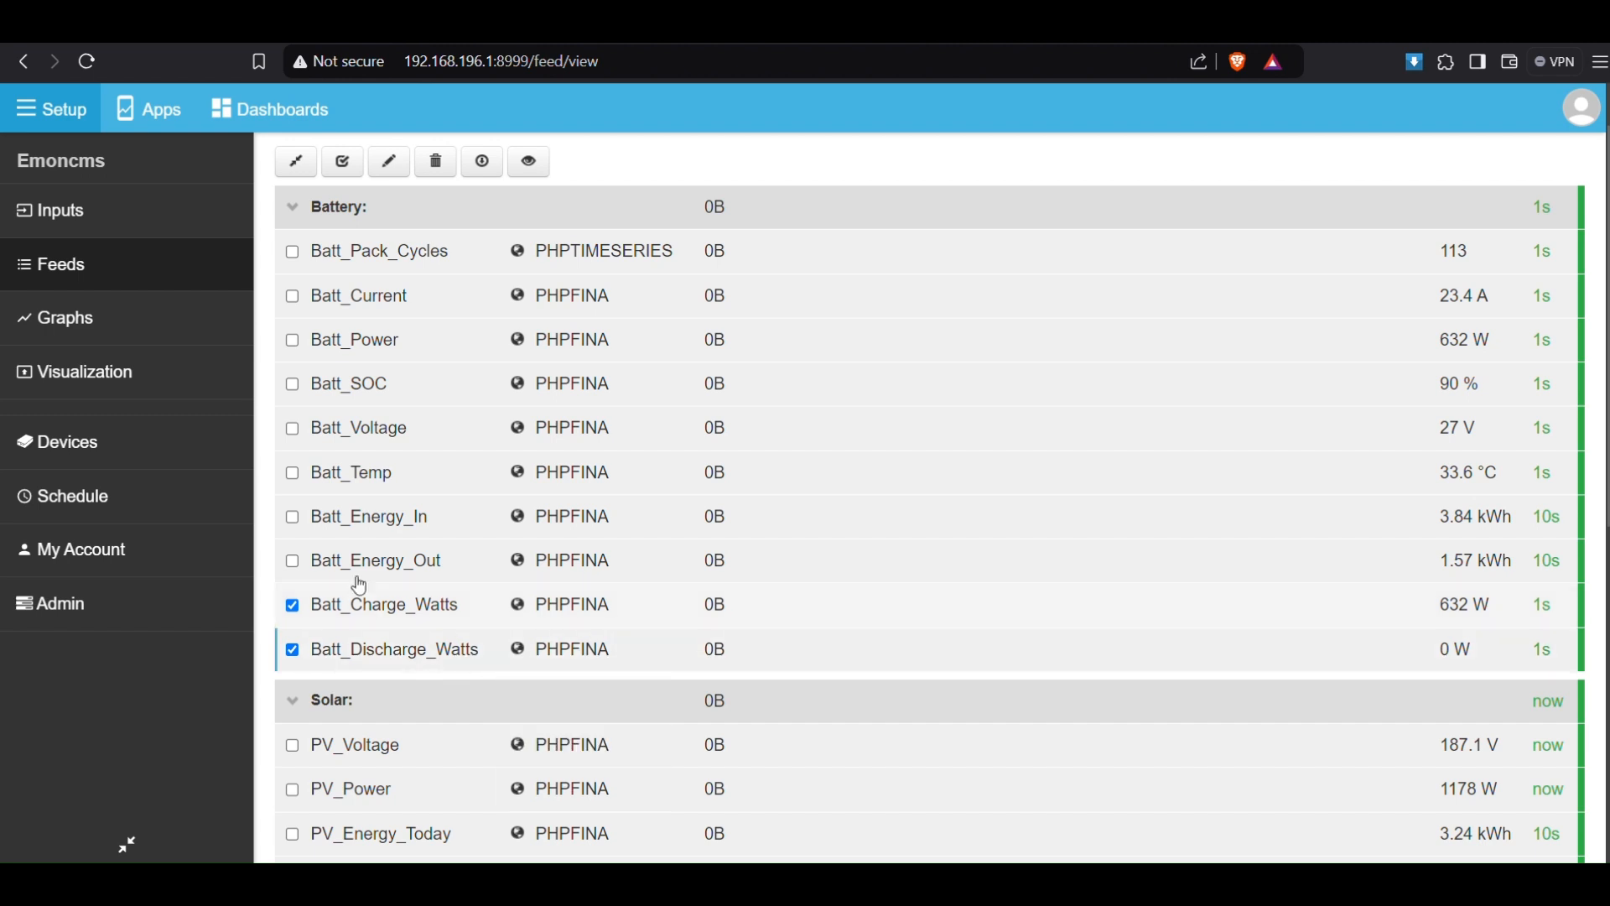
Step: In the MySolarBatteryDemo app, assign the Batt_Discharge_Watts feed to battery_discharge and confirm it
left_click(157, 118)
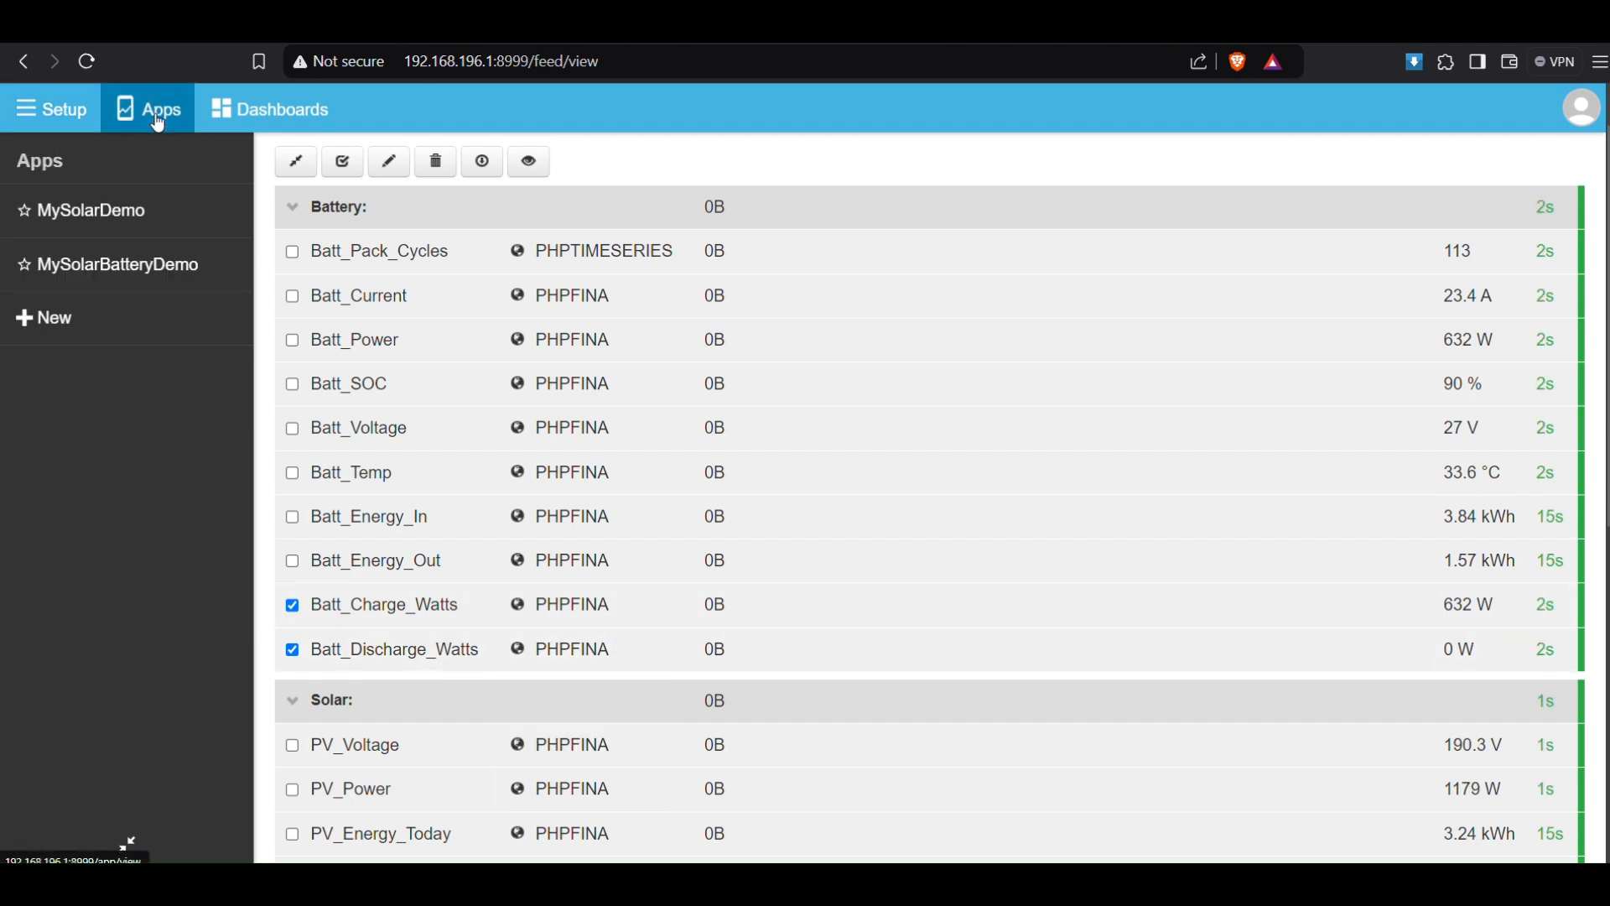
left_click(127, 266)
scroll(1104, 427, "down", 2)
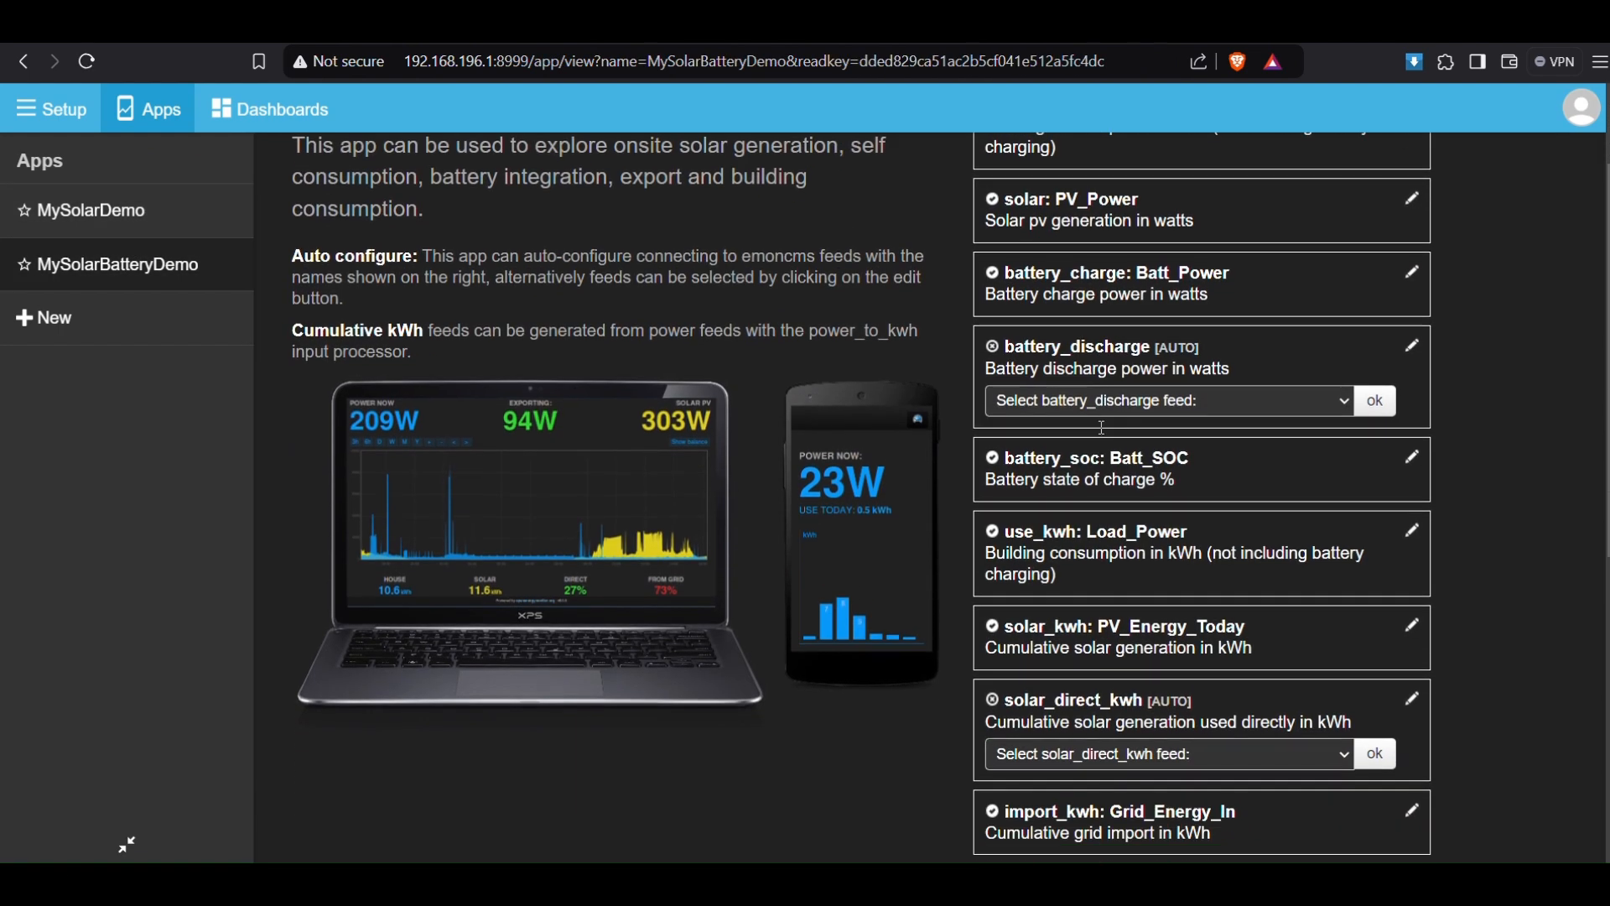
scroll(1104, 428, "down", 1)
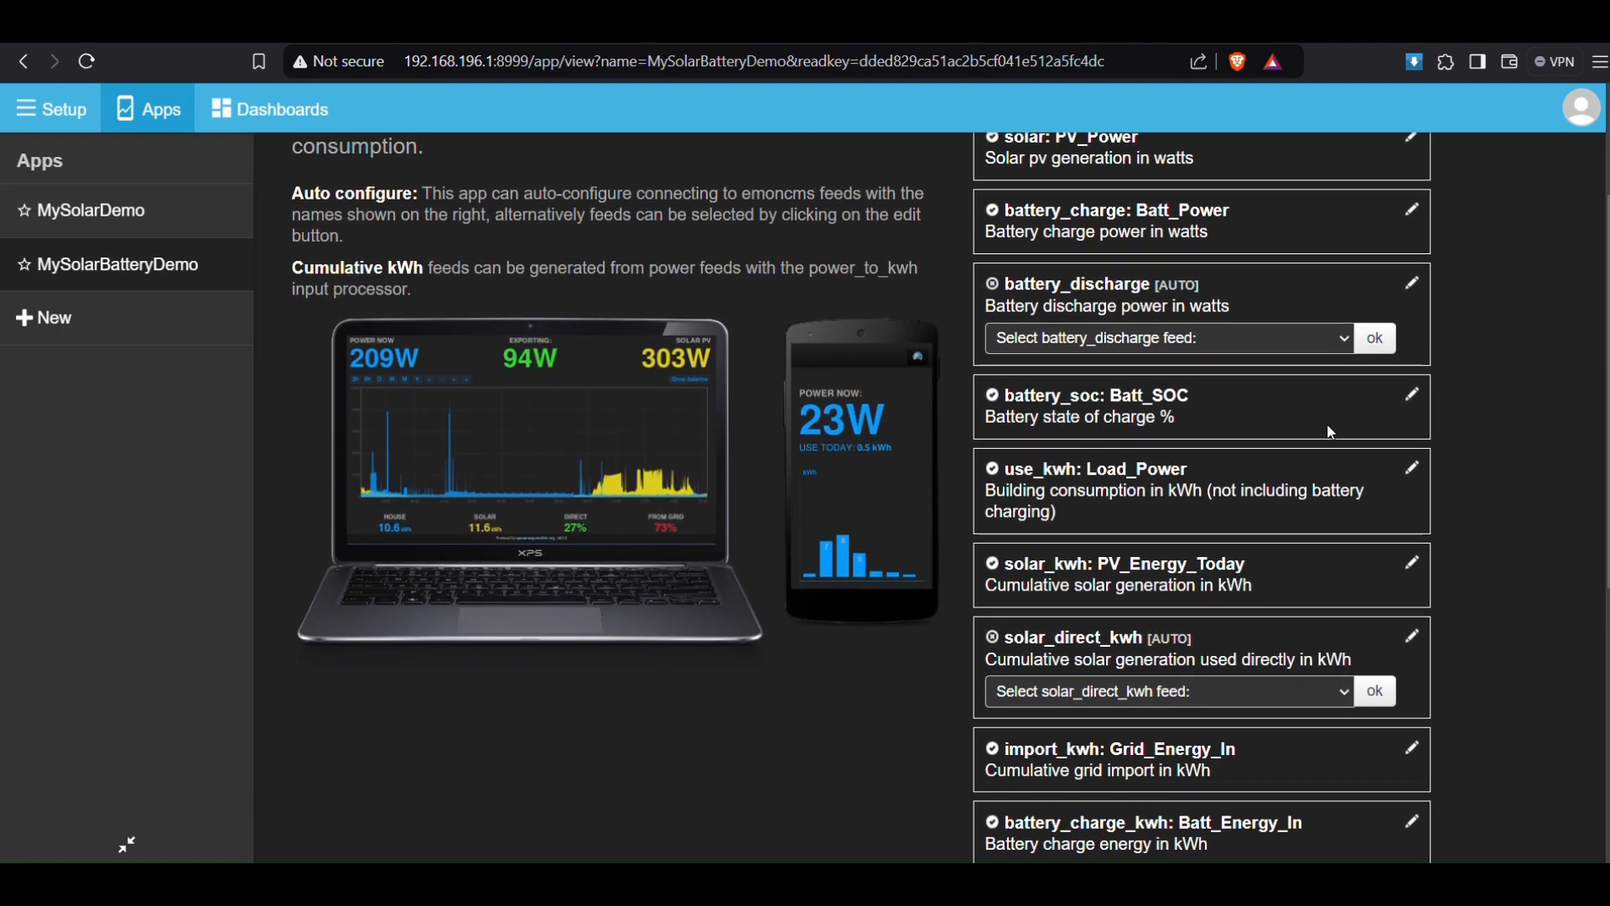
left_click(1245, 340)
scroll(1160, 626, "down", 2)
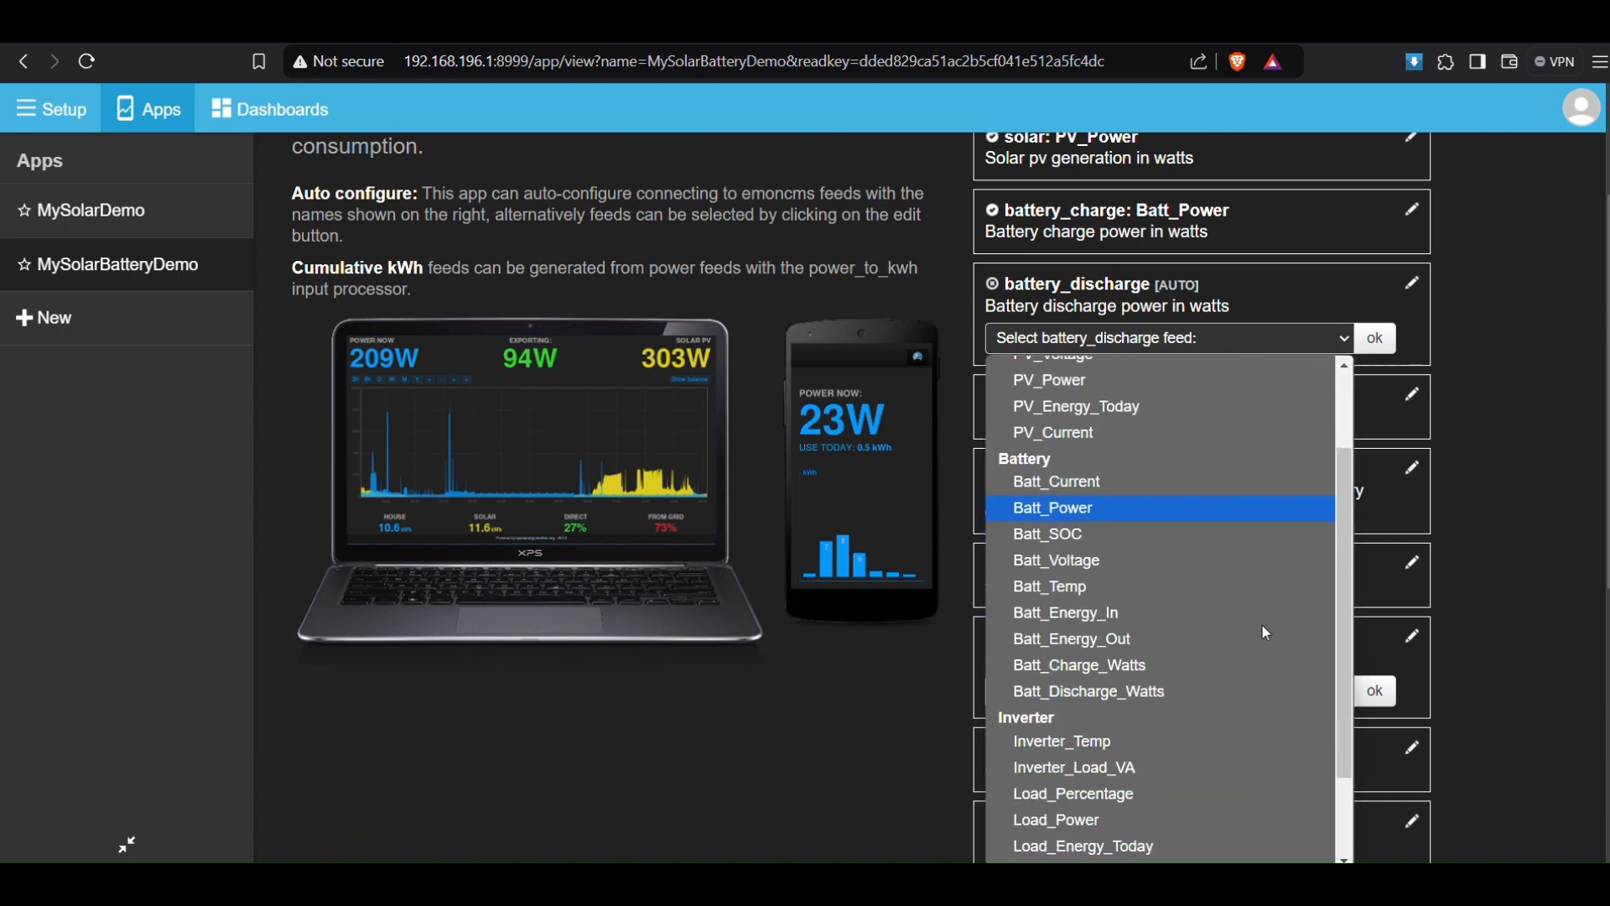
left_click(1169, 684)
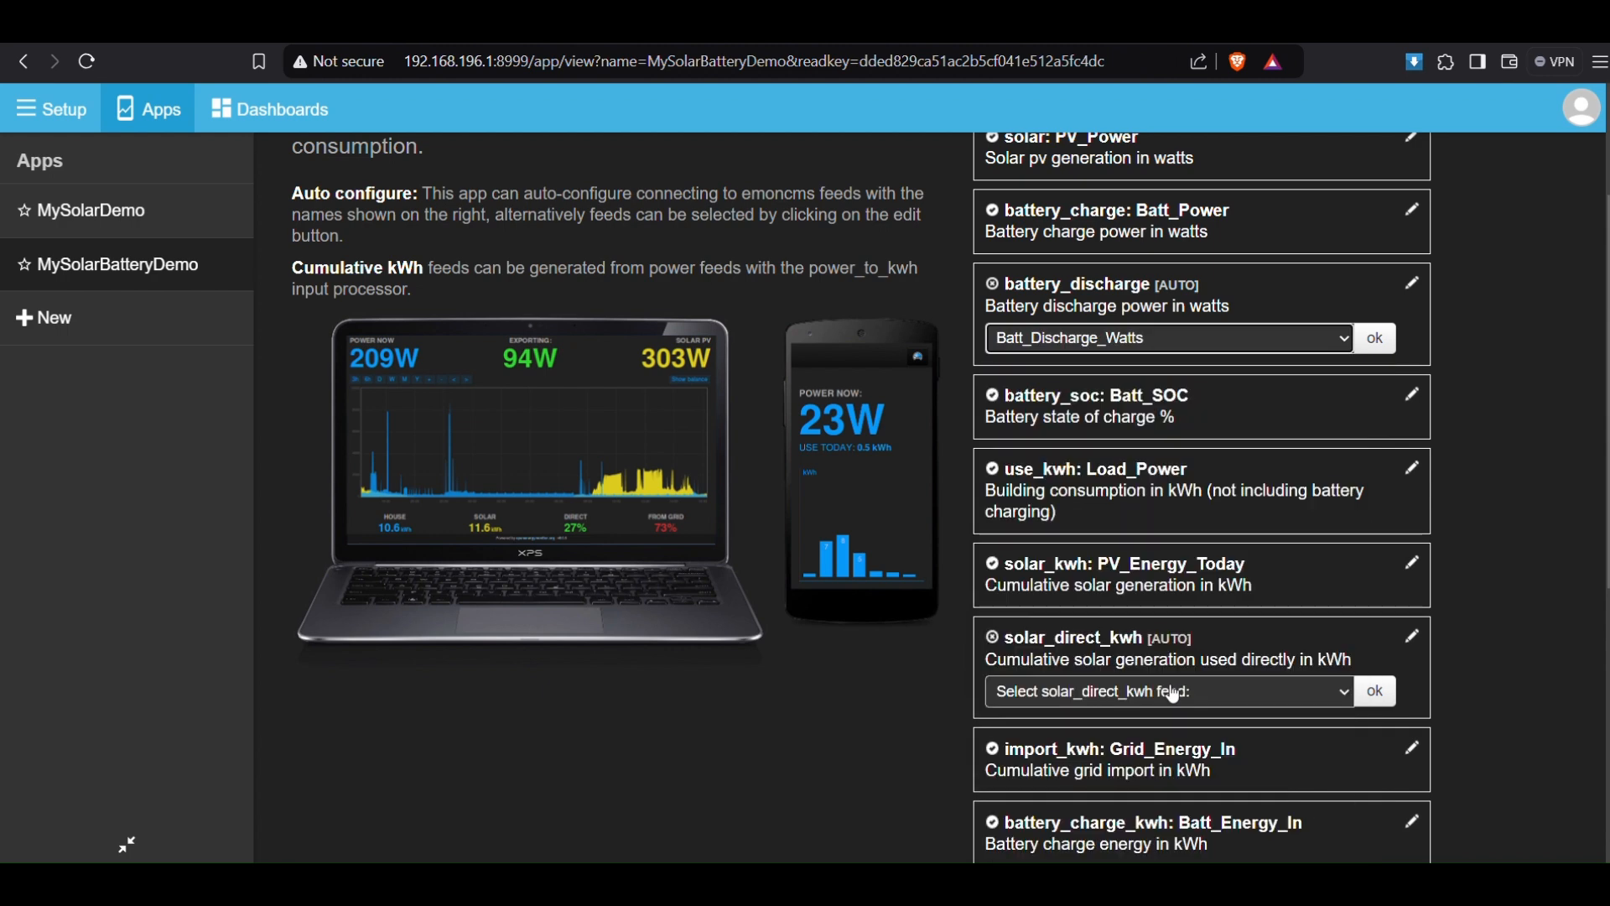
left_click(1378, 340)
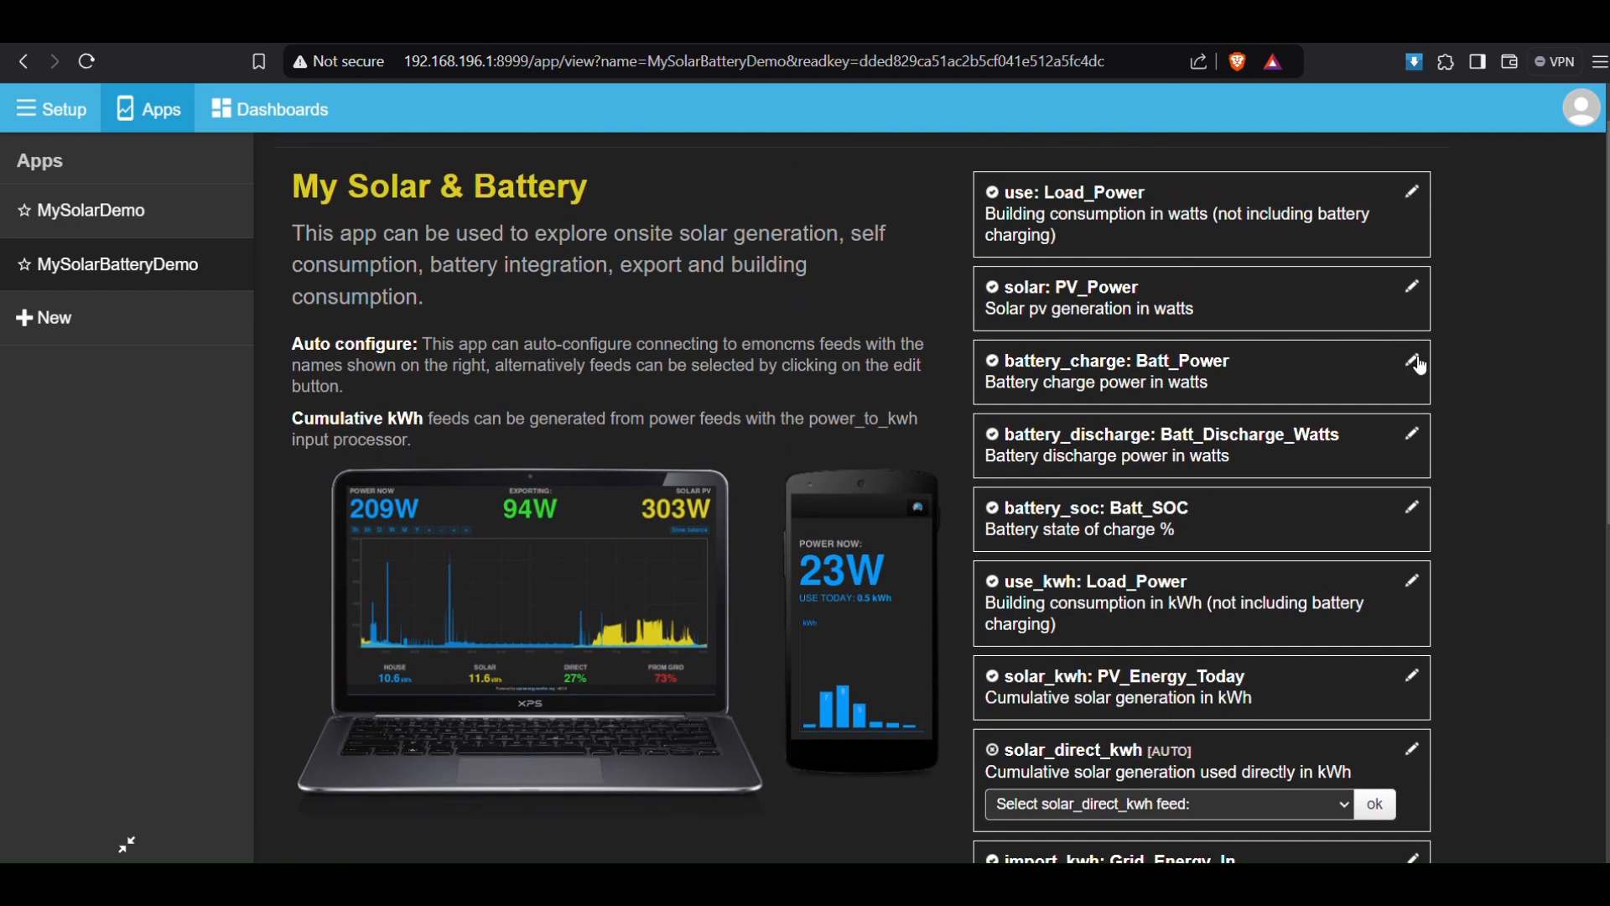
Step: Change the app's battery_charge feed selection to Batt_Charge_Watts
left_click(1417, 363)
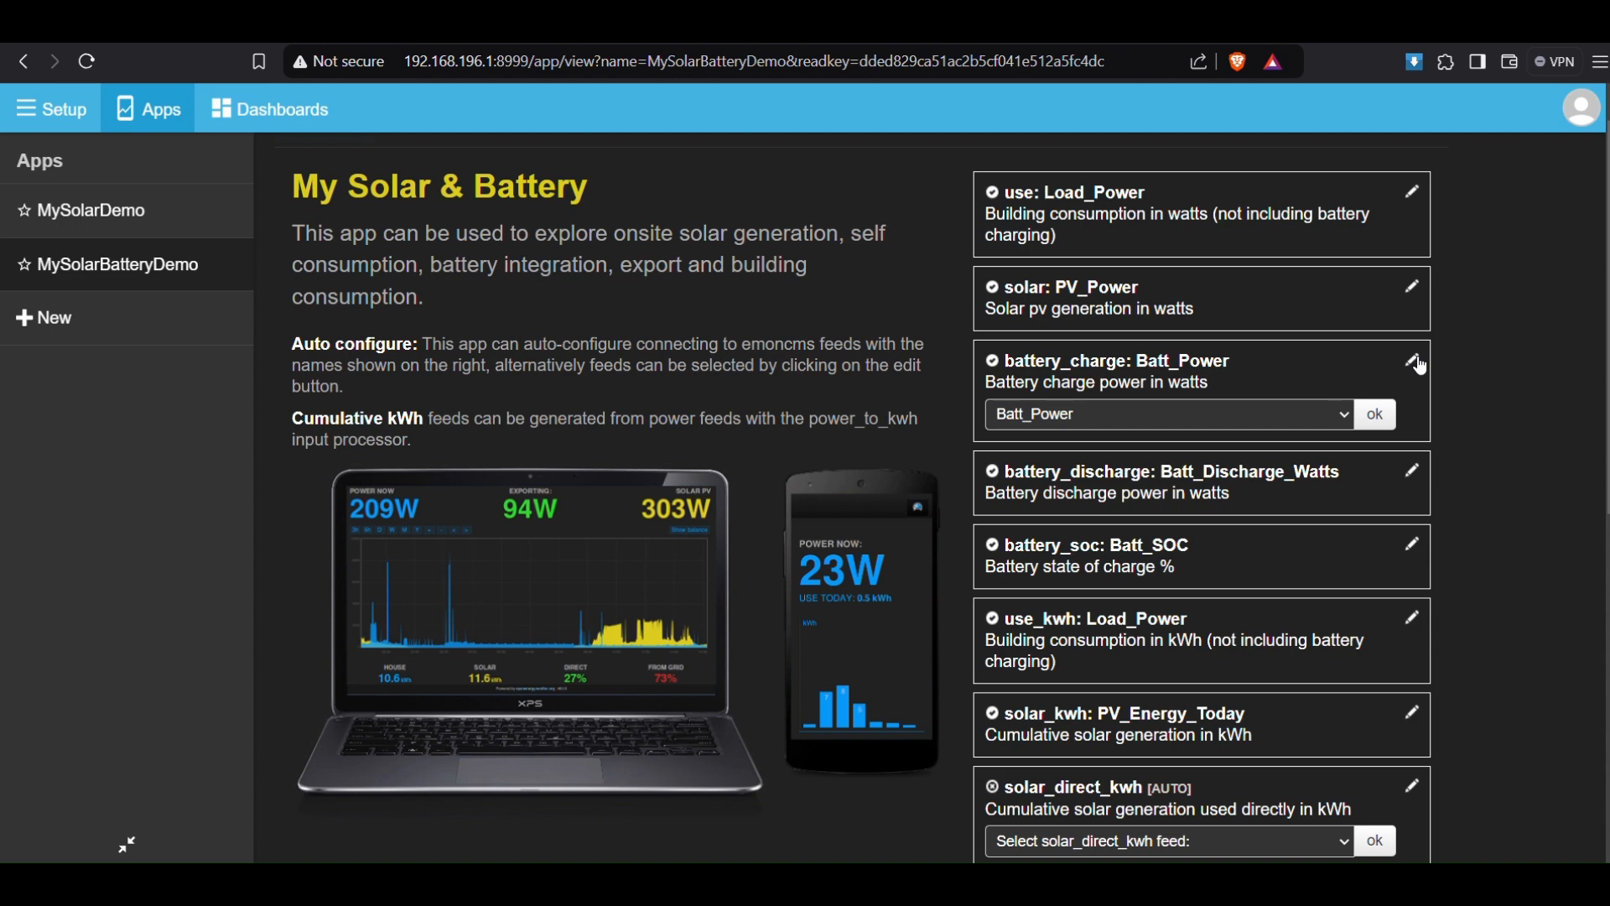
left_click(1323, 419)
scroll(1241, 640, "down", 3)
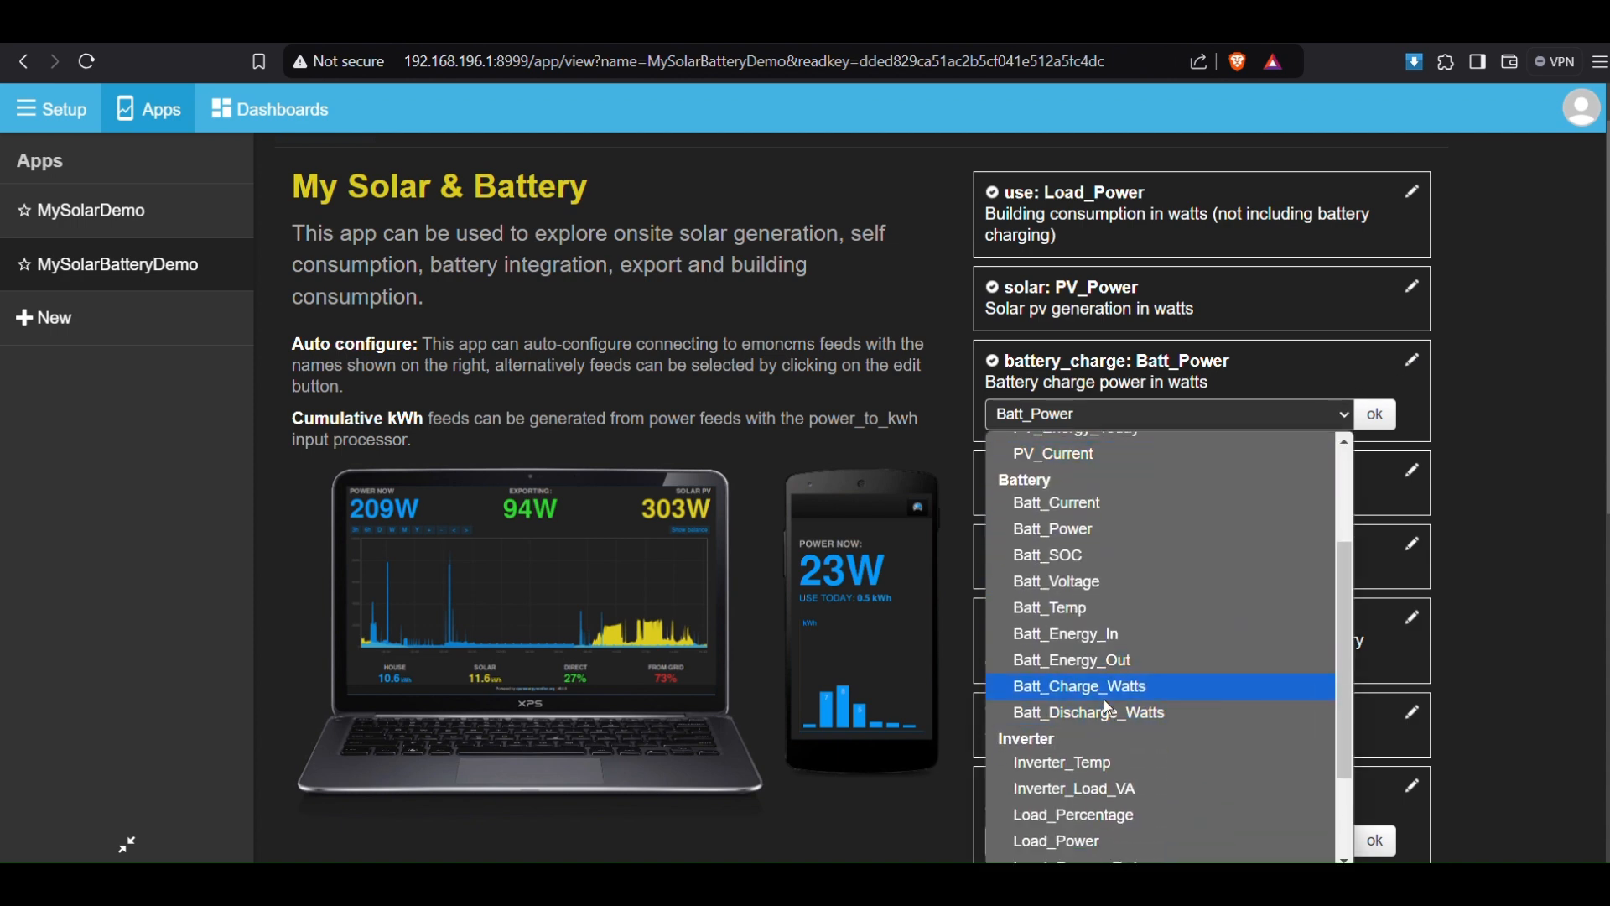
left_click(1136, 694)
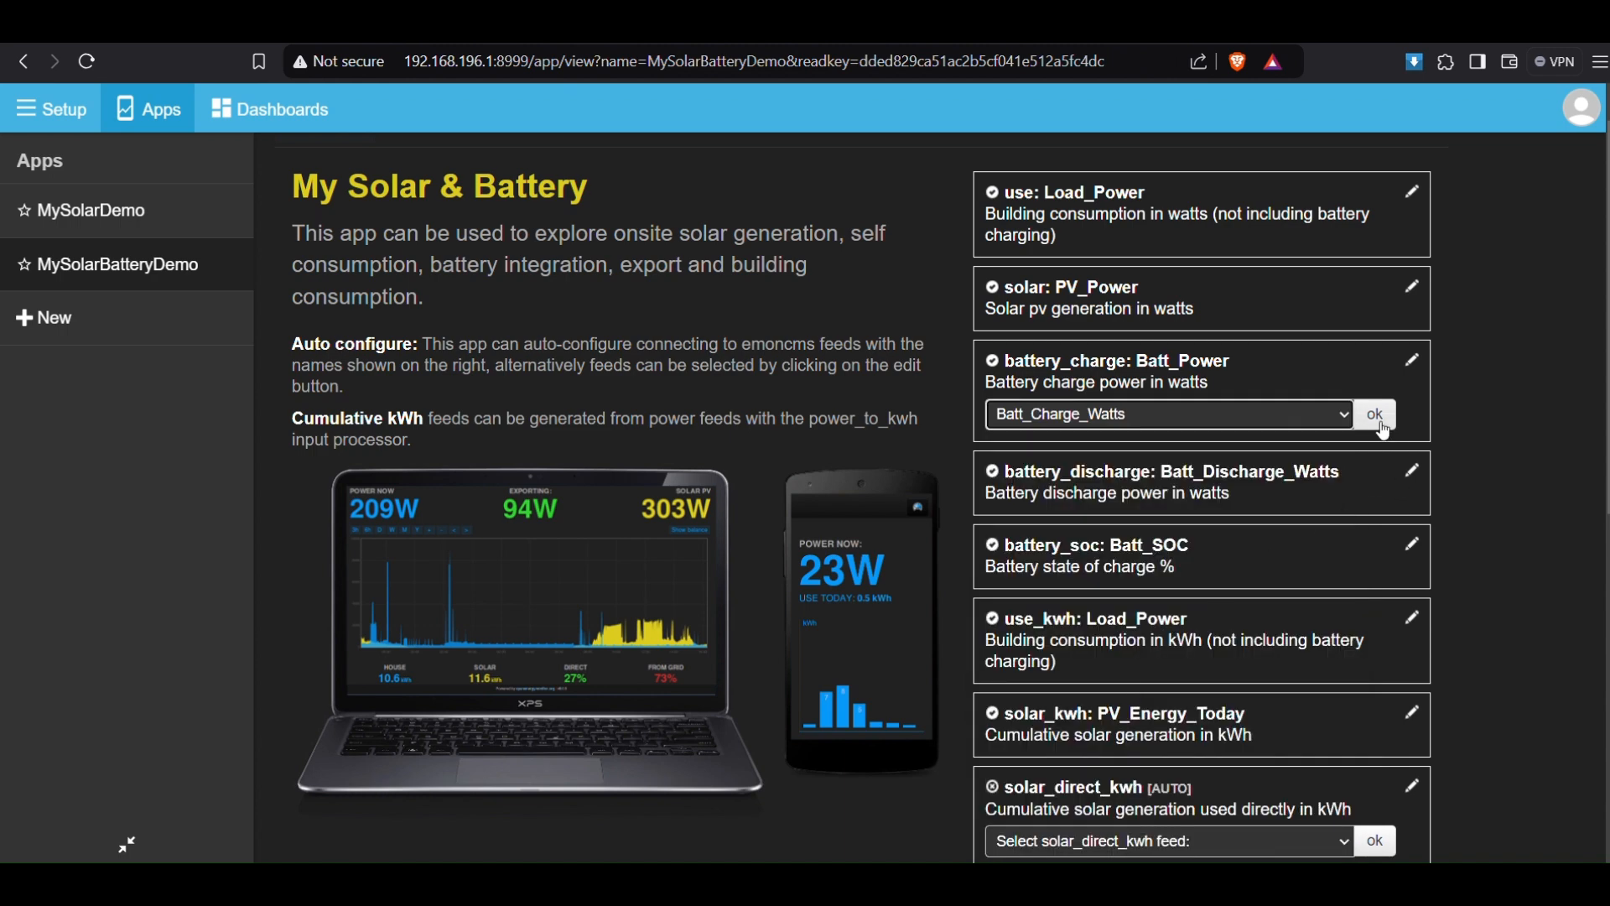